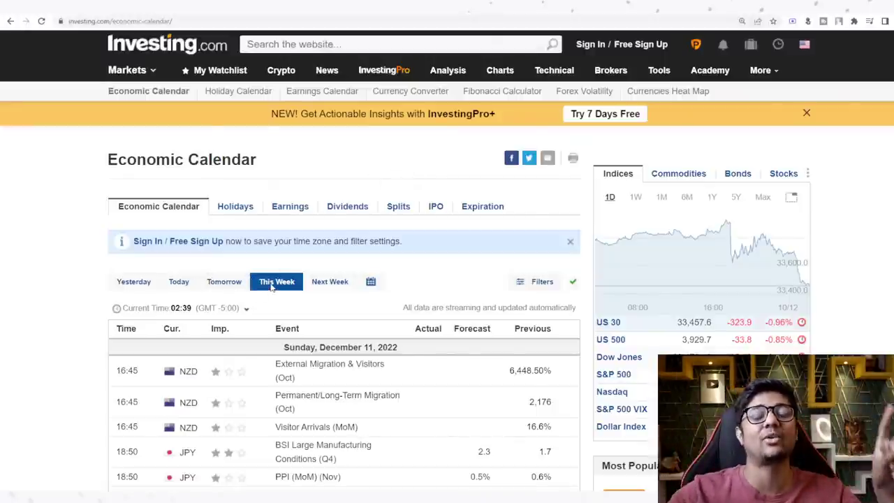
Review this week's economic calendar events for Sunday, December 11 and Monday, December 12, including UK GDP and India CPI
{"action": "scroll", "coordinate": [272, 285], "scroll_direction": "down", "scroll_amount": 3}
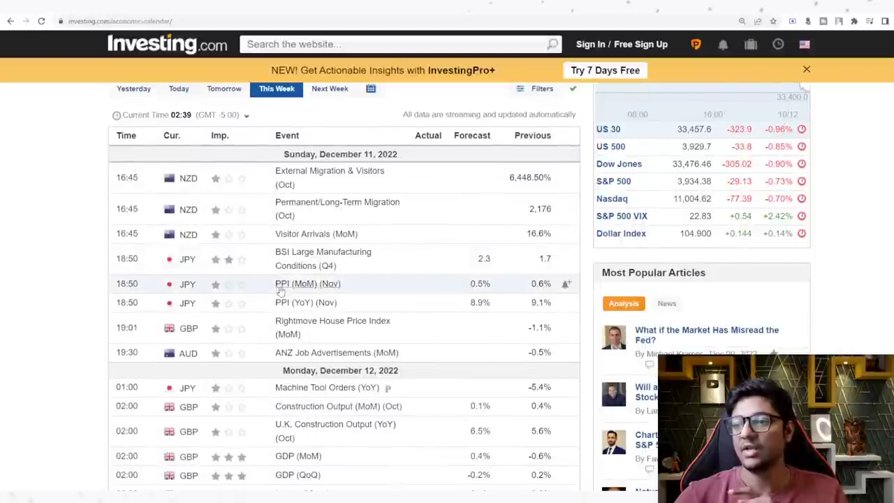
{"action": "scroll", "coordinate": [338, 391], "scroll_direction": "down", "scroll_amount": 2}
{"action": "scroll", "coordinate": [338, 391], "scroll_direction": "down", "scroll_amount": 1}
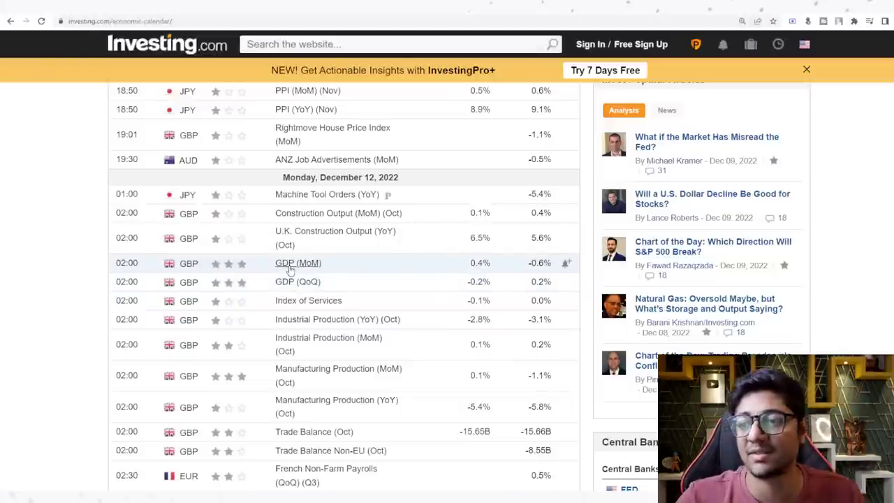
{"action": "scroll", "coordinate": [290, 269], "scroll_direction": "up", "scroll_amount": 5}
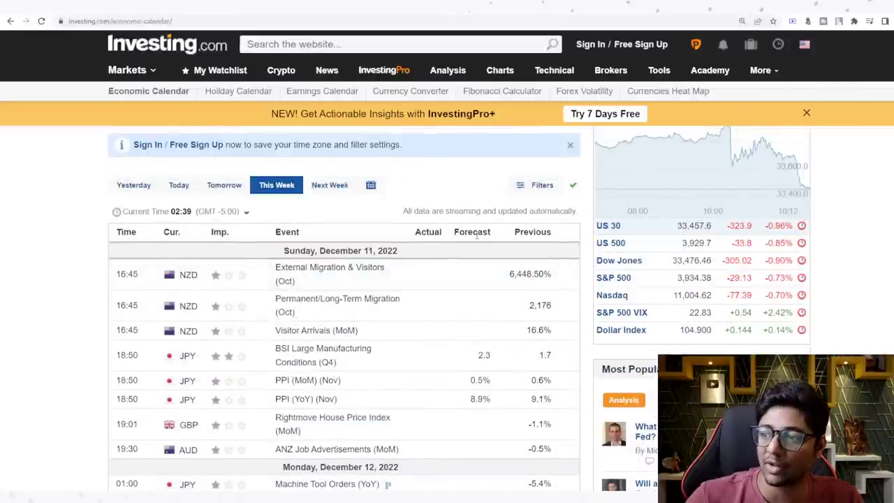
{"action": "scroll", "coordinate": [413, 331], "scroll_direction": "down", "scroll_amount": 3}
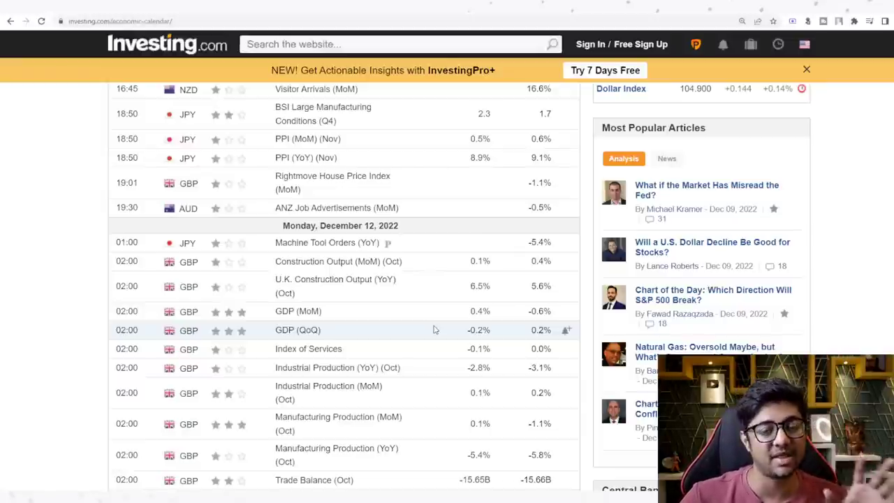
{"action": "scroll", "coordinate": [419, 346], "scroll_direction": "down", "scroll_amount": 1}
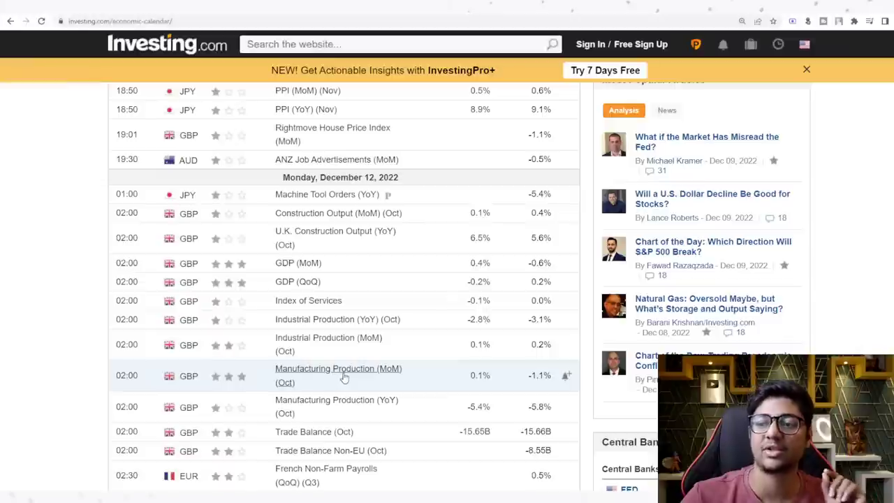
{"action": "scroll", "coordinate": [345, 377], "scroll_direction": "down", "scroll_amount": 4}
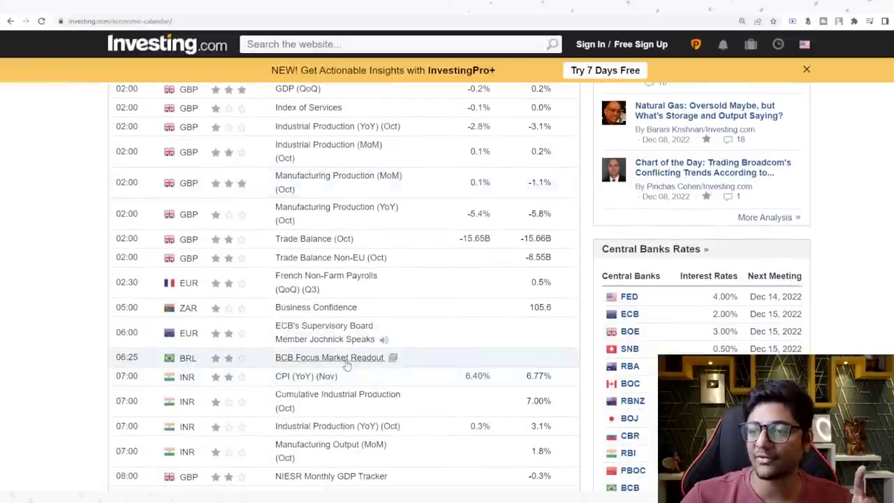
{"action": "scroll", "coordinate": [349, 370], "scroll_direction": "down", "scroll_amount": 2}
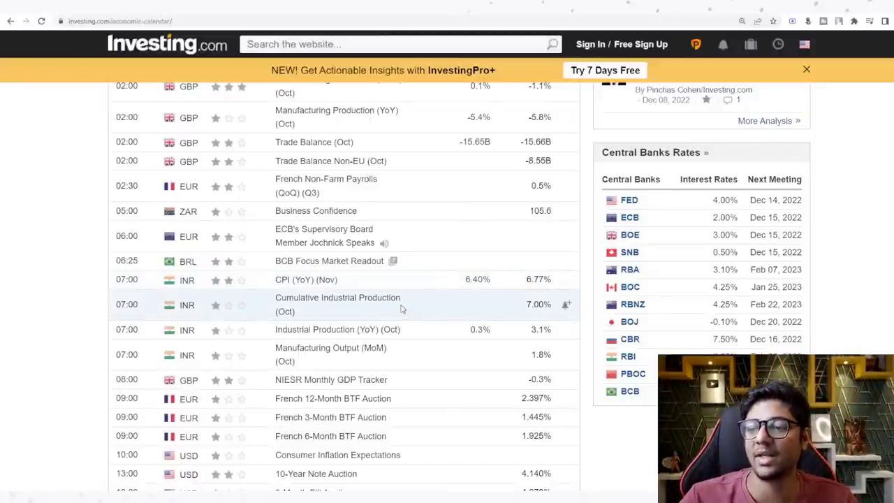
Find the US CPI and Core CPI releases for November in the economic calendar under Tuesday, December 13
{"action": "scroll", "coordinate": [402, 308], "scroll_direction": "down", "scroll_amount": 10}
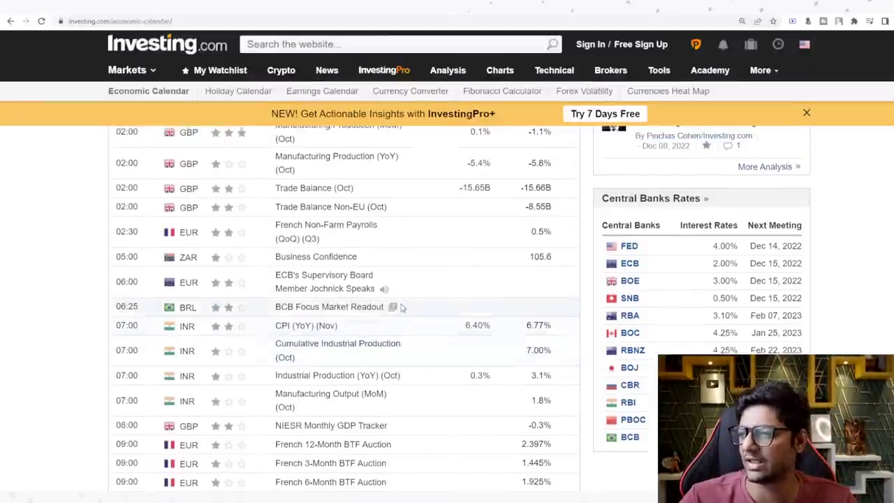
{"action": "scroll", "coordinate": [402, 308], "scroll_direction": "up", "scroll_amount": 6}
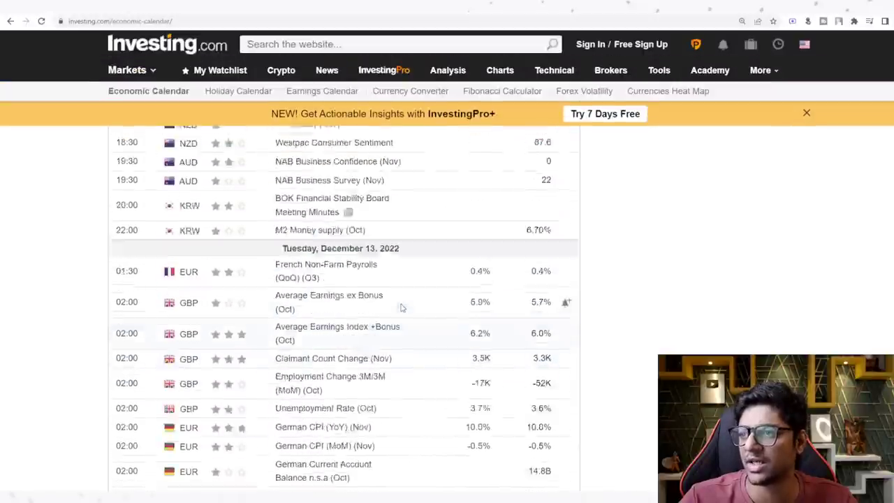
{"action": "scroll", "coordinate": [356, 262], "scroll_direction": "down", "scroll_amount": 2}
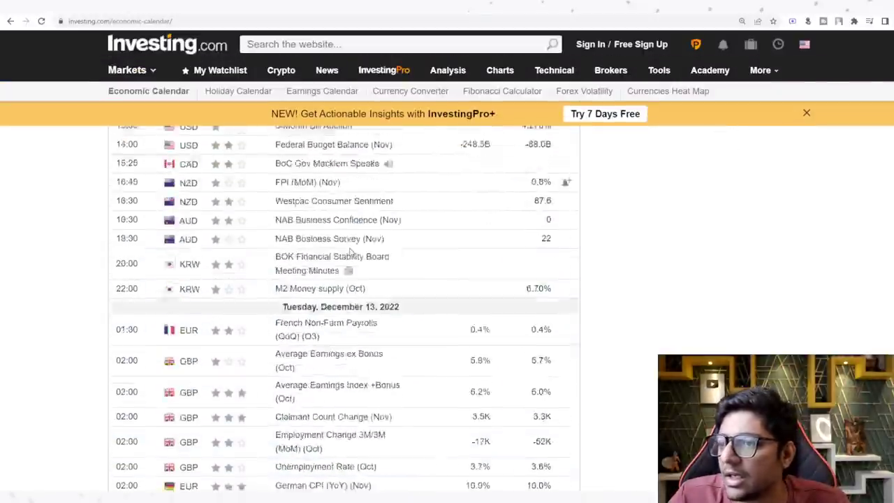
{"action": "scroll", "coordinate": [349, 251], "scroll_direction": "up", "scroll_amount": 2}
{"action": "scroll", "coordinate": [352, 255], "scroll_direction": "down", "scroll_amount": 5}
{"action": "scroll", "coordinate": [352, 255], "scroll_direction": "up", "scroll_amount": 4}
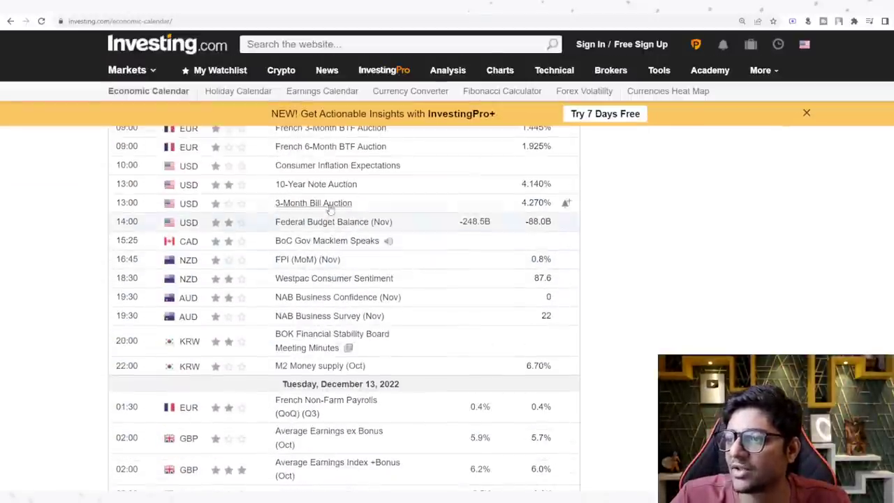
{"action": "scroll", "coordinate": [388, 322], "scroll_direction": "down", "scroll_amount": 20}
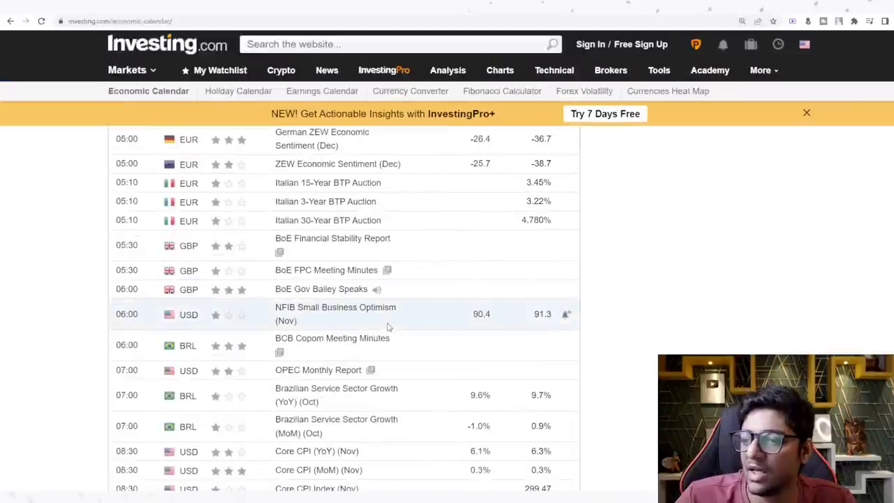
{"action": "scroll", "coordinate": [388, 326], "scroll_direction": "up", "scroll_amount": 5}
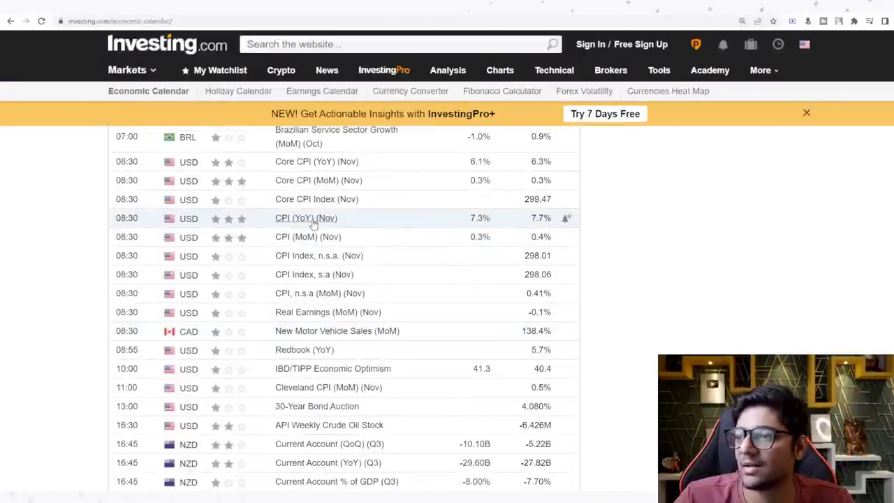
{"action": "scroll", "coordinate": [313, 223], "scroll_direction": "up", "scroll_amount": 2}
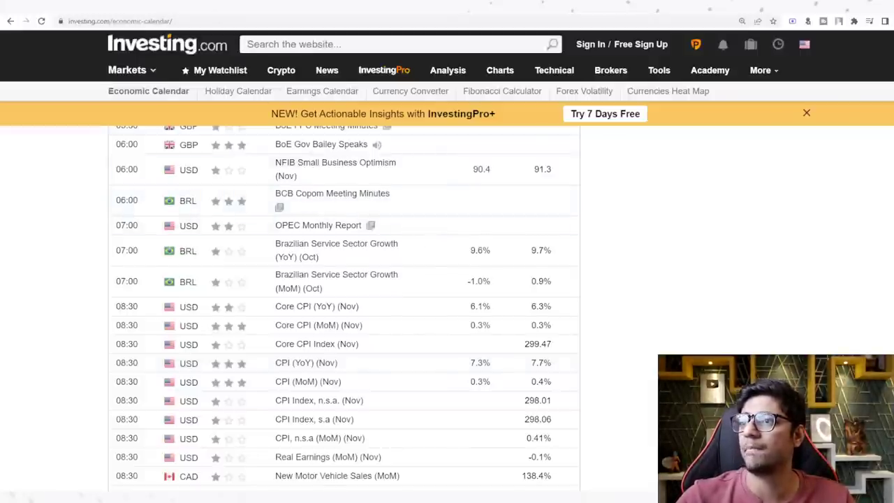
View the Times of India article on Paytm's buyback plan and display PAYTM's full price history in TradingView
{"action": "key", "text": "ctrl+Tab"}
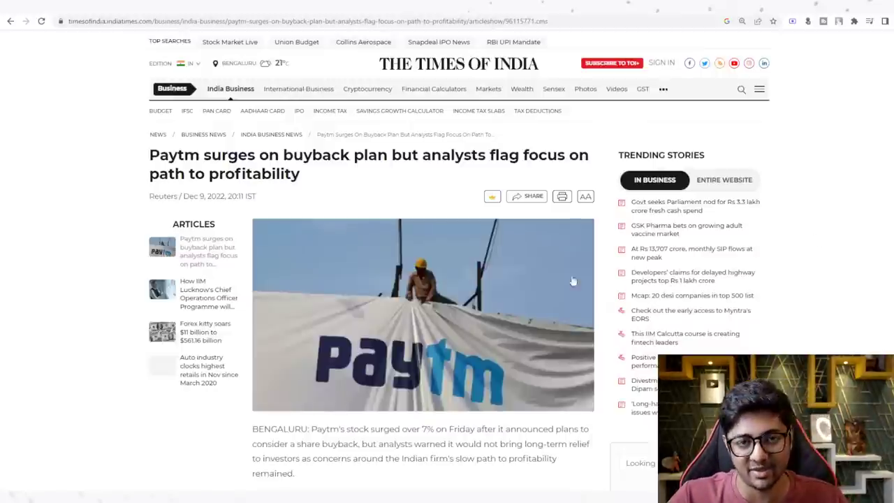
{"action": "key", "text": "ctrl+Tab"}
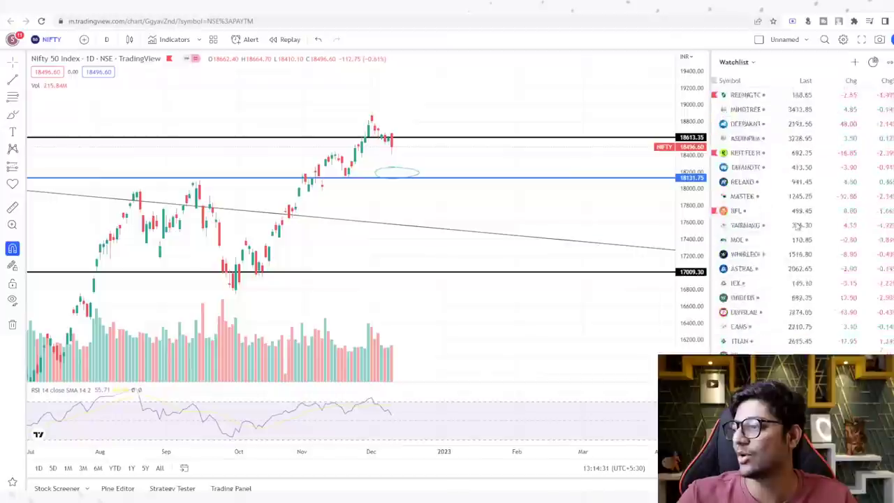
{"action": "scroll", "coordinate": [798, 226], "scroll_direction": "down", "scroll_amount": 5}
{"action": "left_click", "coordinate": [742, 345]}
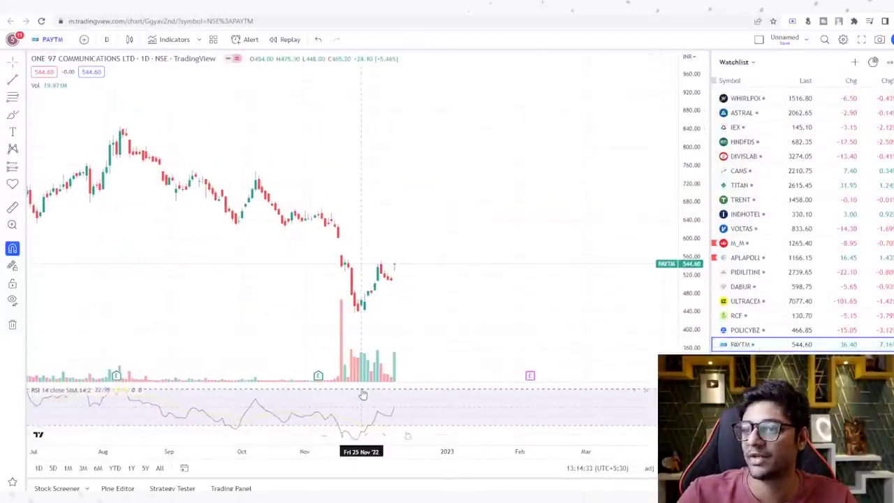
{"action": "scroll", "coordinate": [363, 395], "scroll_direction": "down", "scroll_amount": 5}
{"action": "left_click_drag", "start_coordinate": [688, 105], "coordinate": [602, 363]}
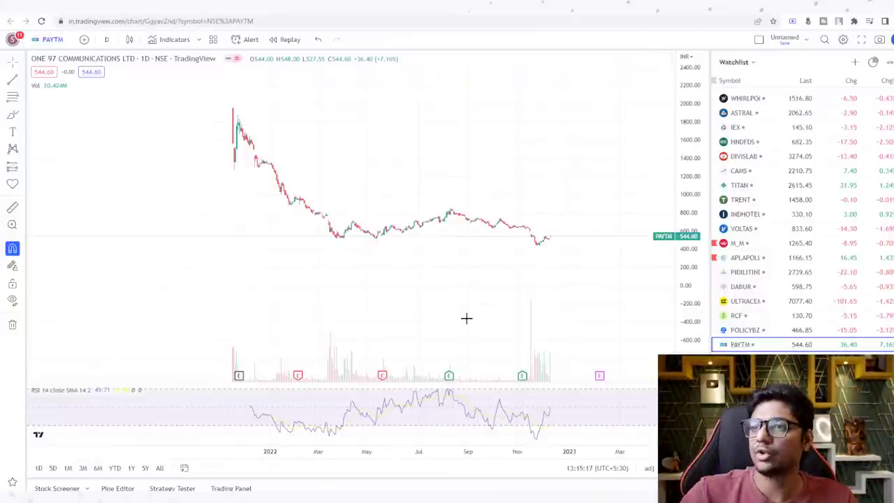
Find the net cash pile paragraph in the Moneycontrol Paytm buyback article and enlarge the page for reading
{"action": "key", "text": "ctrl+Tab"}
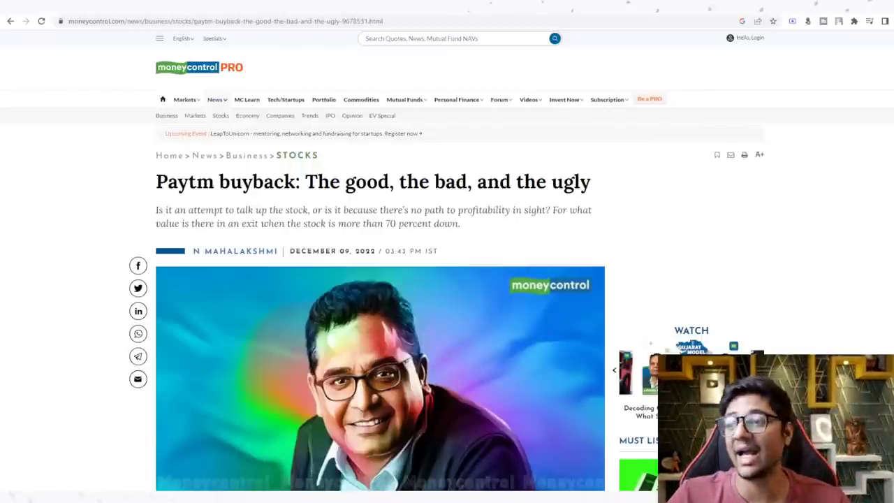
{"action": "scroll", "coordinate": [401, 230], "scroll_direction": "down", "scroll_amount": 4}
{"action": "scroll", "coordinate": [395, 167], "scroll_direction": "down", "scroll_amount": 10}
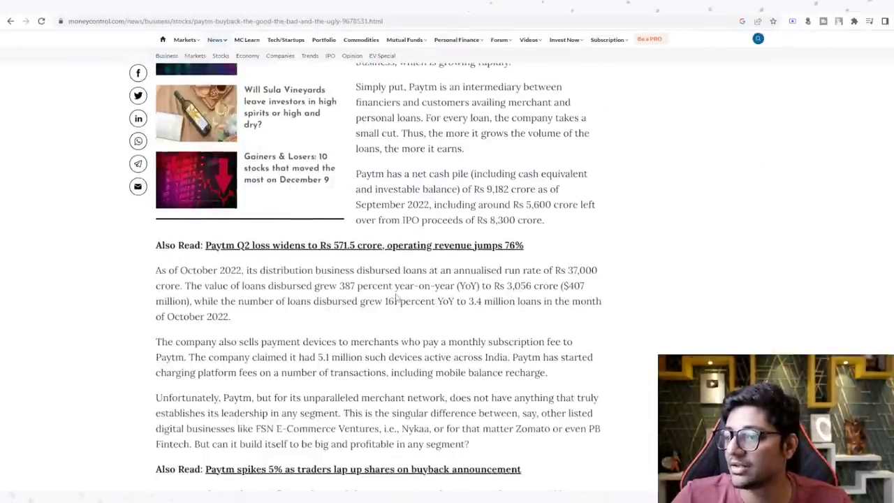
{"action": "scroll", "coordinate": [417, 245], "scroll_direction": "up", "scroll_amount": 1}
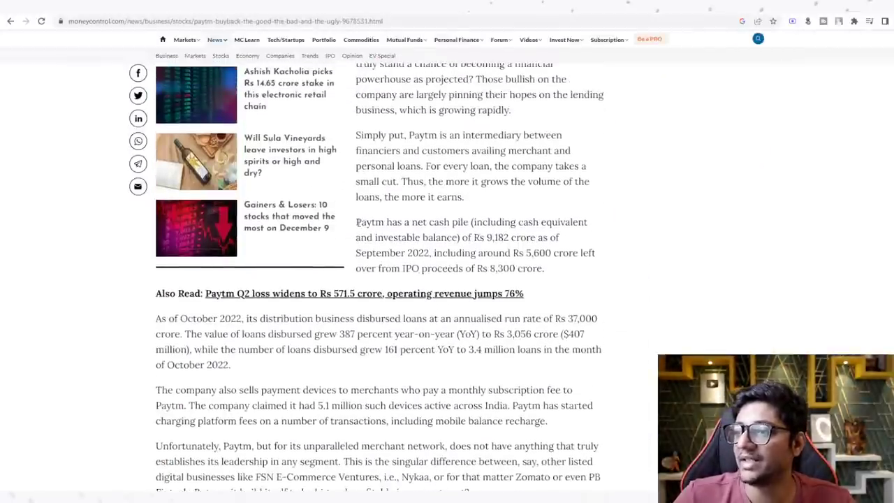
{"action": "left_click_drag", "start_coordinate": [356, 222], "coordinate": [451, 222]}
{"action": "key", "text": "ctrl+plus"}
{"action": "key", "text": "ctrl+plus"}
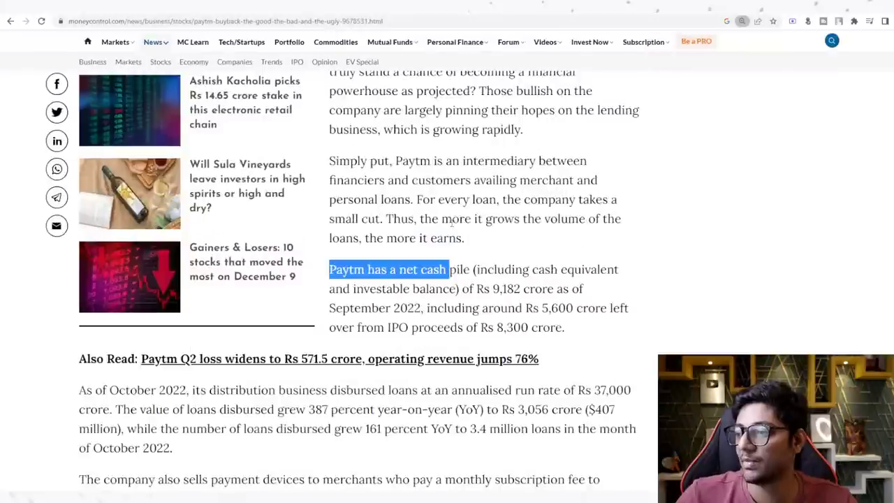
Highlight the "9,182 crore as of September 2022" and "5,600 crore" figures in the Paytm net cash paragraph
{"action": "left_click", "coordinate": [487, 292]}
{"action": "left_click_drag", "start_coordinate": [491, 292], "coordinate": [593, 290]}
{"action": "left_click_drag", "start_coordinate": [421, 308], "coordinate": [492, 292]}
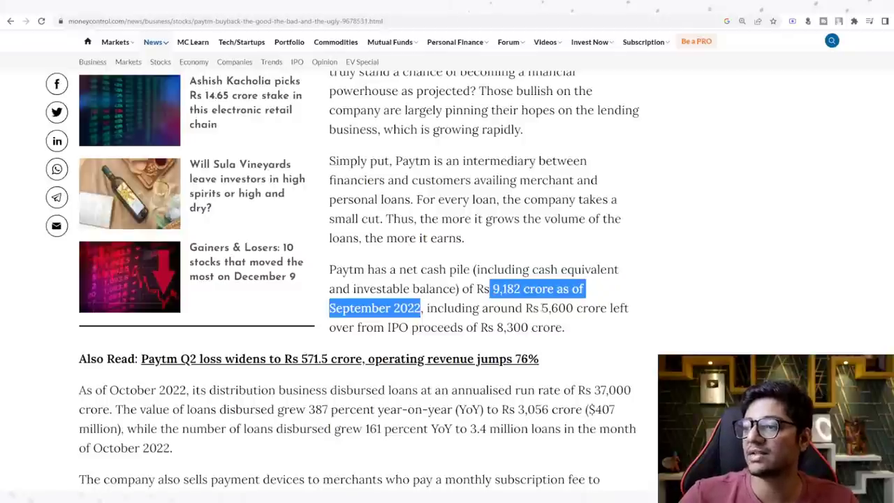
{"action": "left_click_drag", "start_coordinate": [541, 308], "coordinate": [609, 308]}
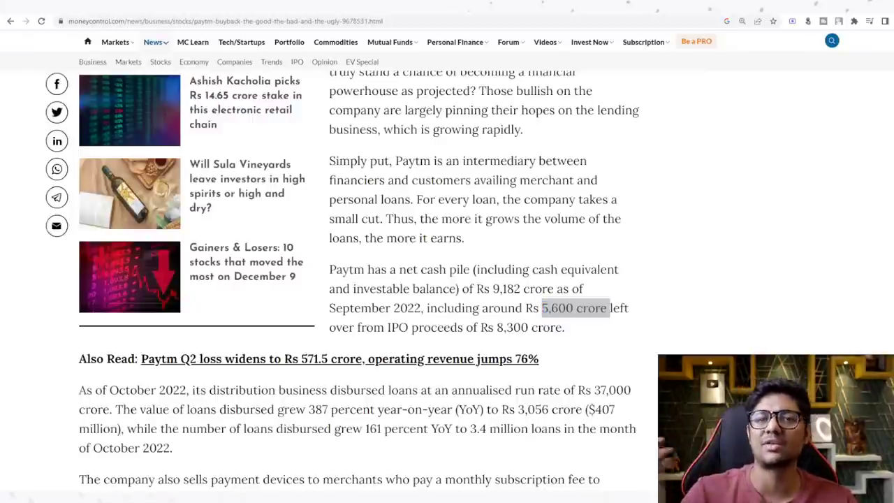
{"action": "key", "text": "alt+Tab"}
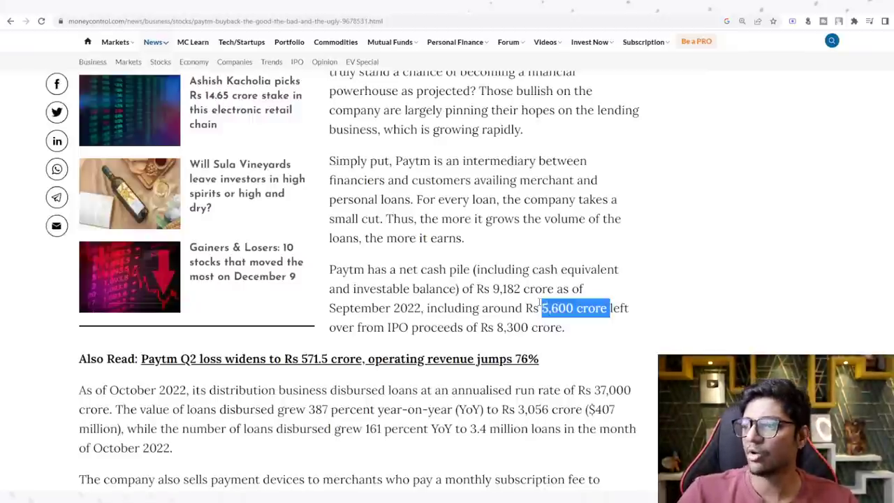
{"action": "left_click", "coordinate": [543, 307]}
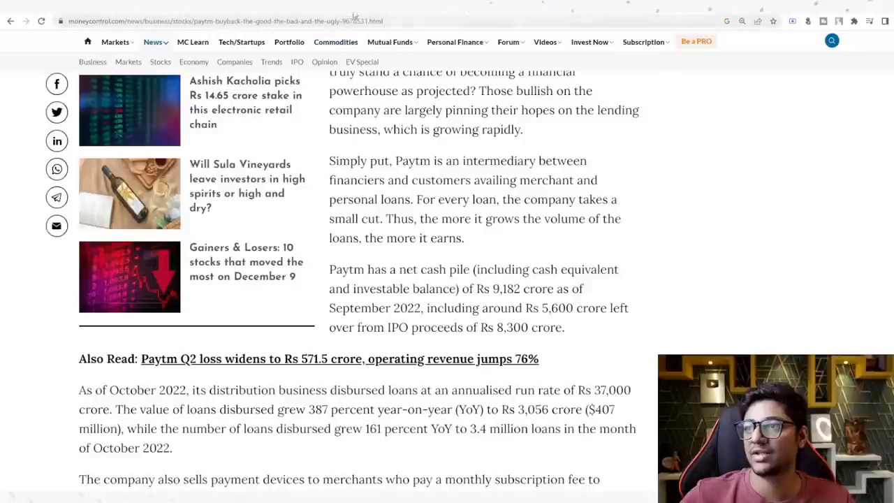
Switch to TradingView and examine INFY's recent daily candles, widened along the time axis, against the horizontal line at 1664
{"action": "key", "text": "ctrl+Tab"}
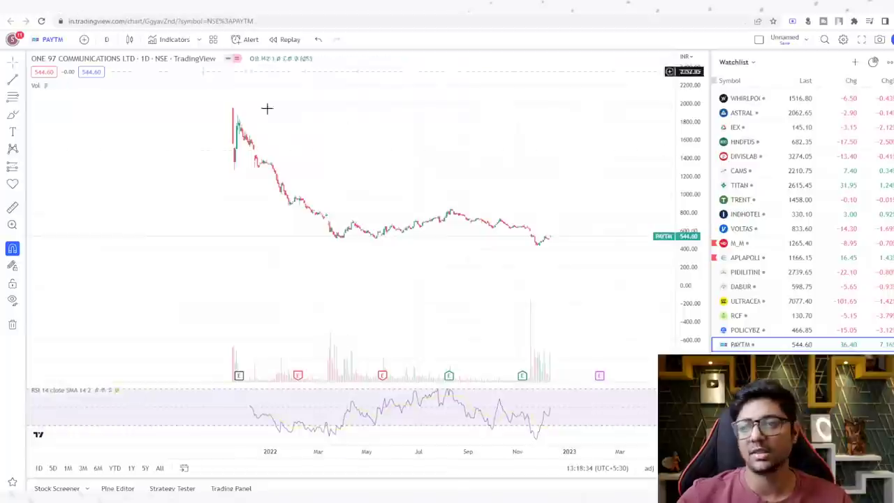
{"action": "scroll", "coordinate": [754, 209], "scroll_direction": "up", "scroll_amount": 10}
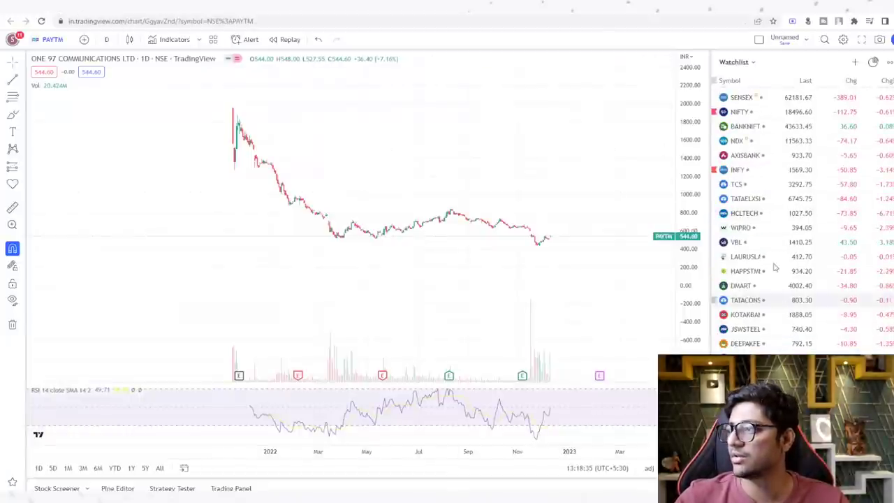
{"action": "left_click", "coordinate": [739, 170]}
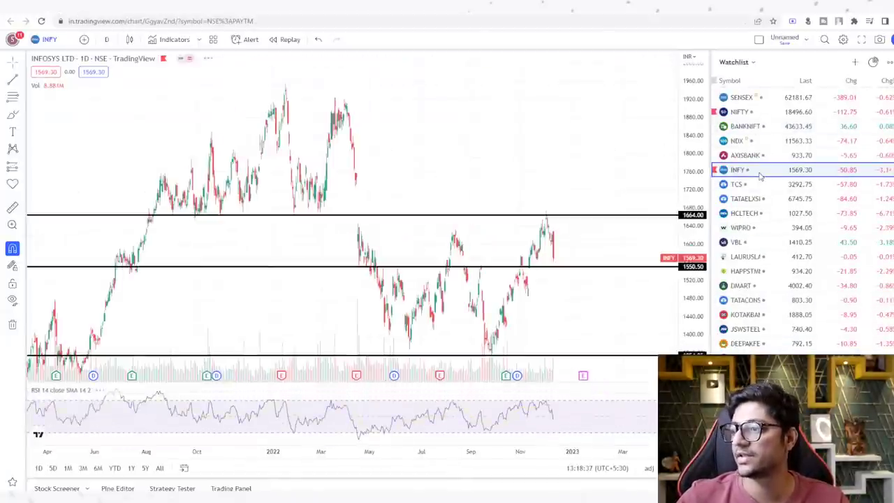
{"action": "left_click_drag", "start_coordinate": [574, 452], "coordinate": [509, 454]}
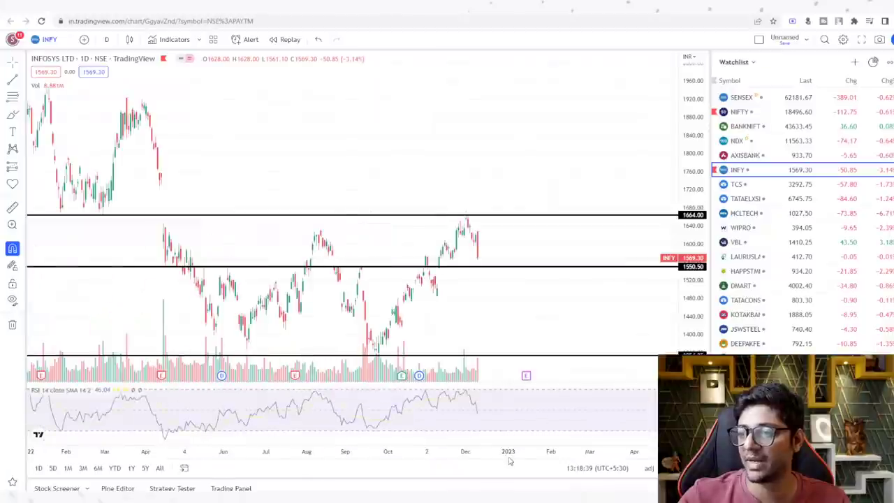
{"action": "left_click_drag", "start_coordinate": [518, 221], "coordinate": [518, 218]}
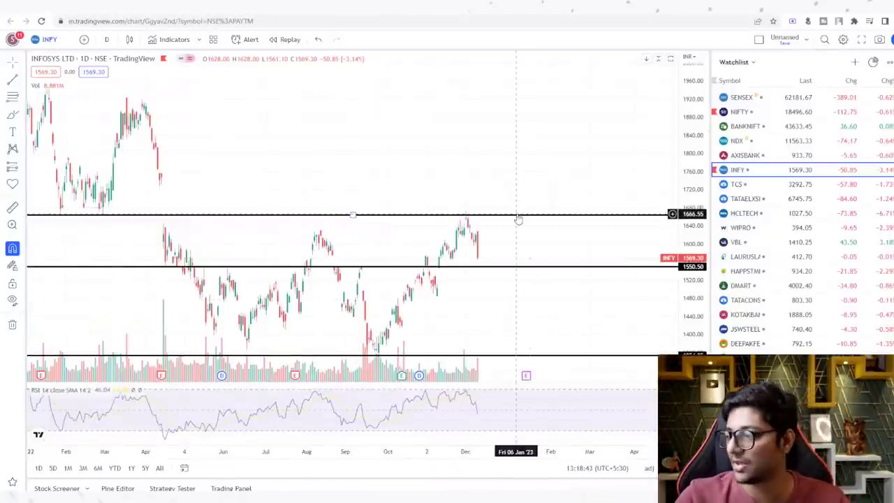
Compare the TCS and HCLTECH daily charts from the watchlist, finishing on the TCS chart
{"action": "left_click", "coordinate": [756, 187]}
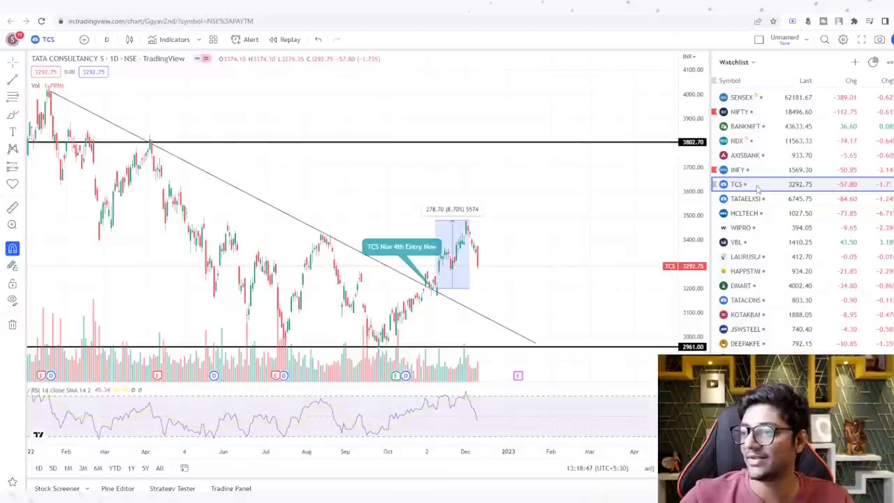
{"action": "left_click", "coordinate": [756, 215]}
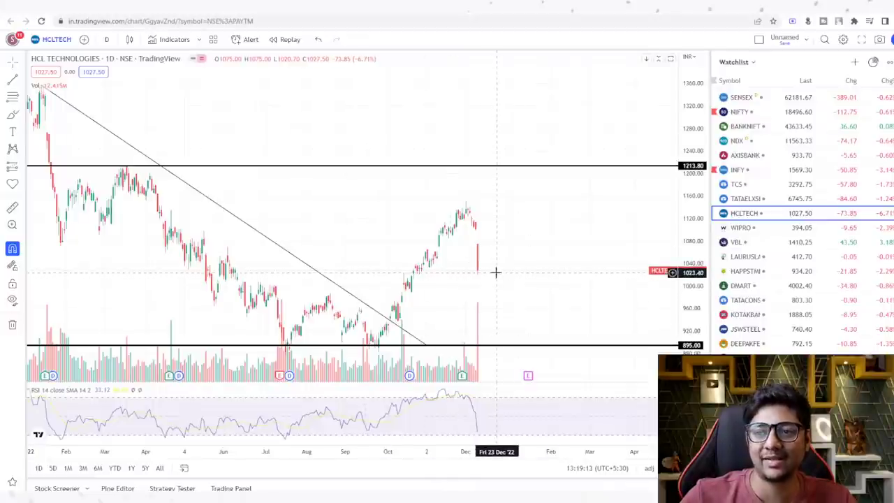
{"action": "left_click", "coordinate": [754, 198]}
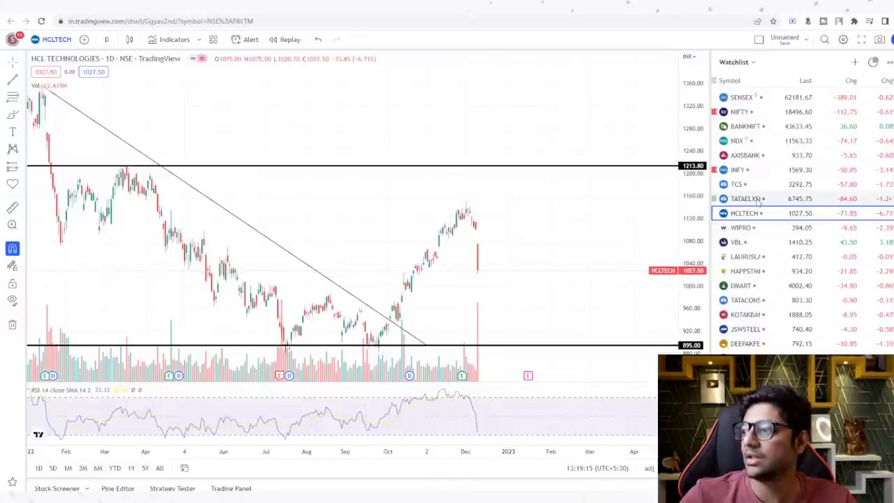
{"action": "left_click", "coordinate": [757, 184]}
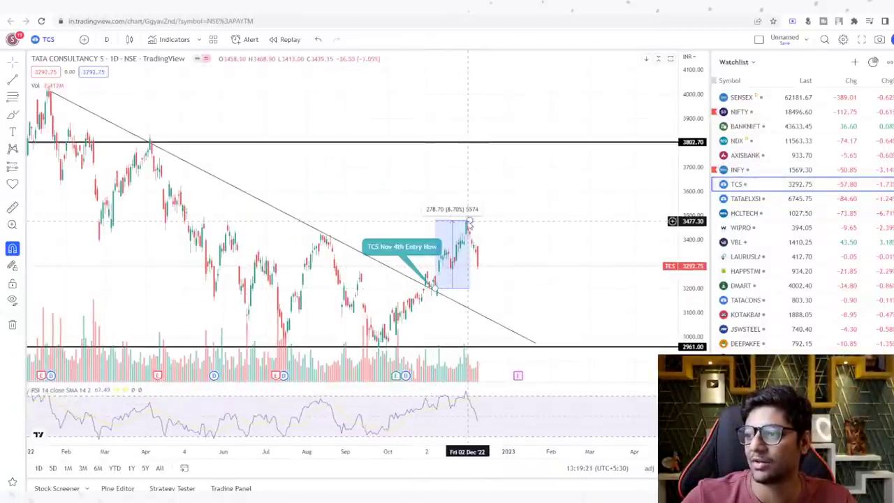
Measure the TCS price range from the Nov 4th entry and compare the TATAELXSI, INFY and HCLTECH daily charts, returning to TCS
{"action": "left_click", "coordinate": [434, 288], "text": "shift"}
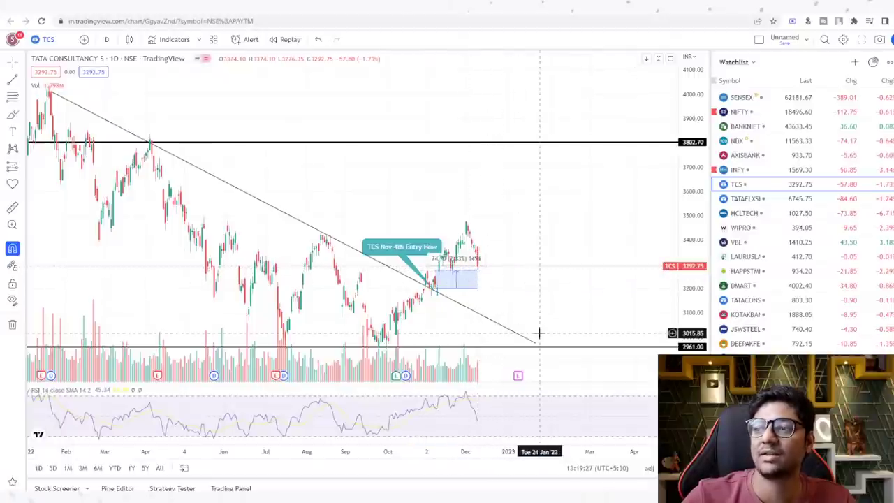
{"action": "left_click", "coordinate": [736, 200]}
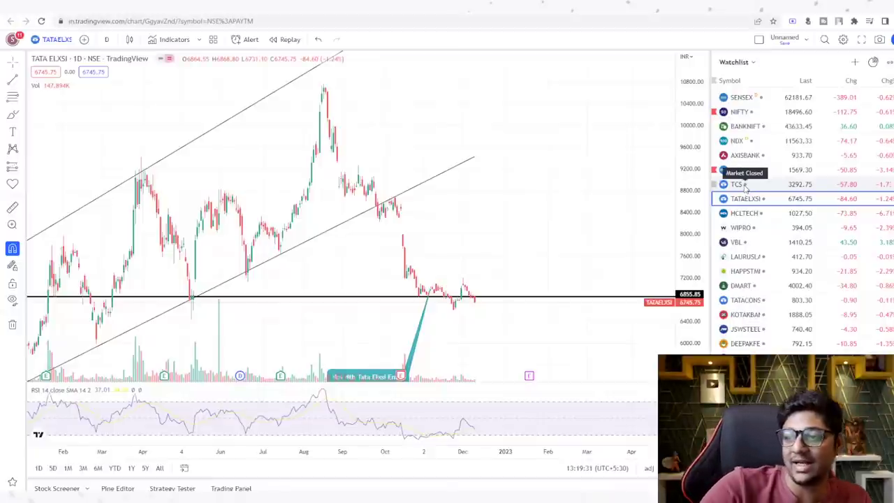
{"action": "left_click", "coordinate": [741, 184]}
{"action": "left_click", "coordinate": [745, 171]}
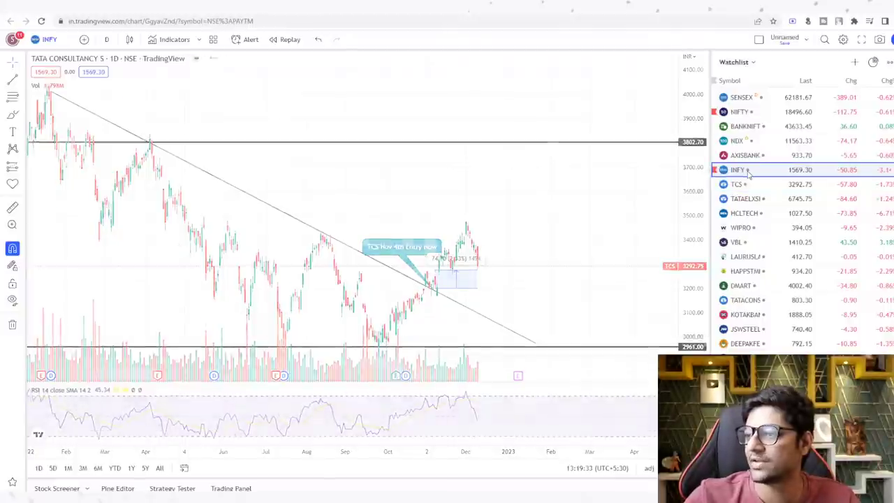
{"action": "left_click", "coordinate": [741, 184]}
{"action": "left_click", "coordinate": [744, 199]}
{"action": "left_click", "coordinate": [747, 213]}
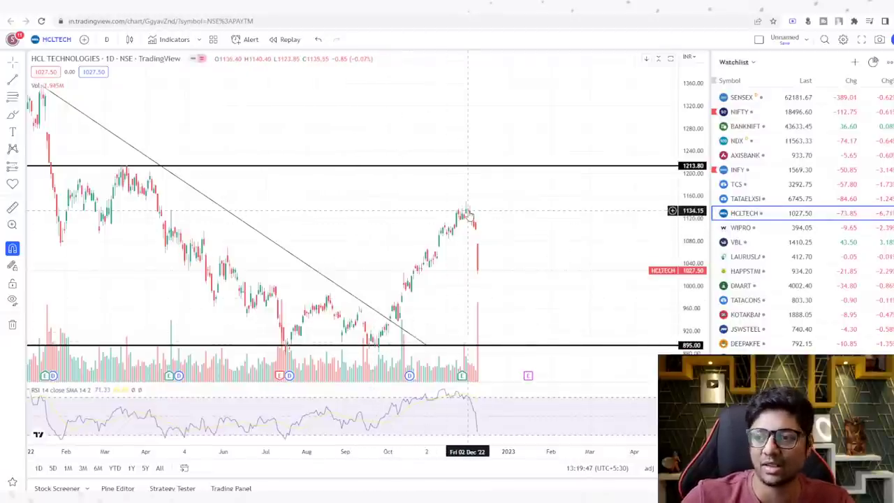
{"action": "left_click", "coordinate": [772, 184]}
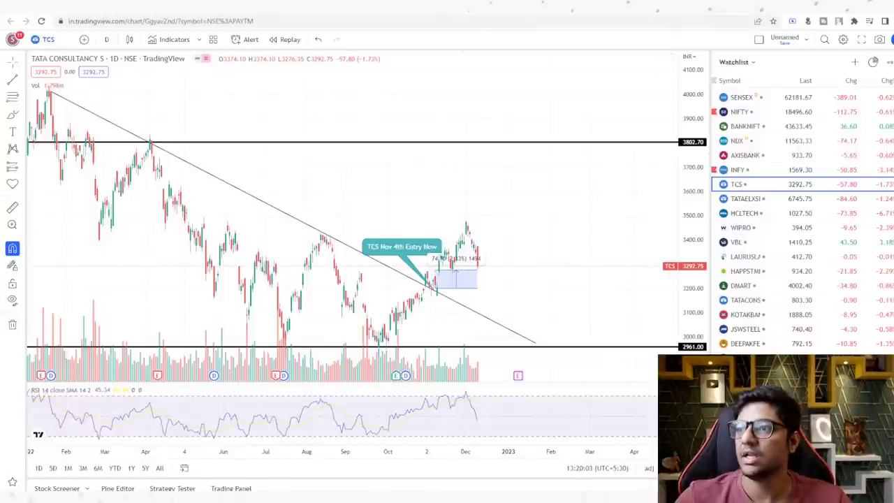
Switch to the Mint article on HCL Tech's slump and highlight "we had increased our guidance from 13.5" in the chief executive's quote
{"action": "key", "text": "ctrl+Tab"}
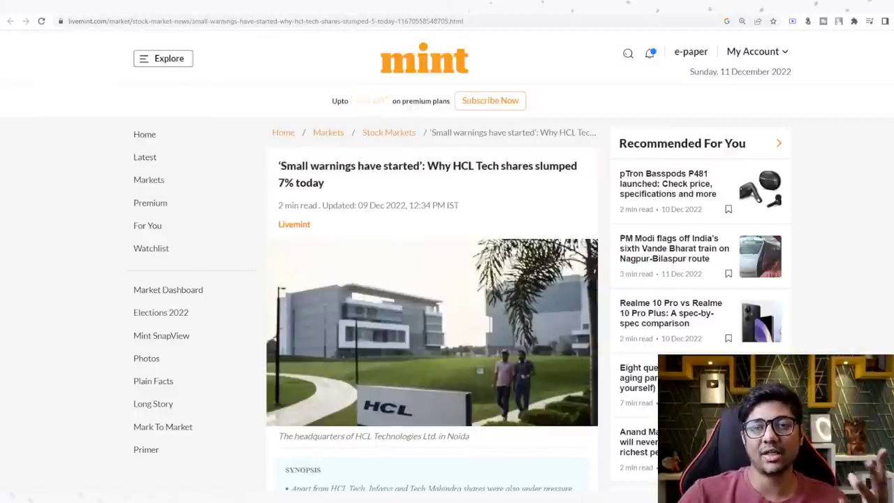
{"action": "scroll", "coordinate": [506, 295], "scroll_direction": "down", "scroll_amount": 3}
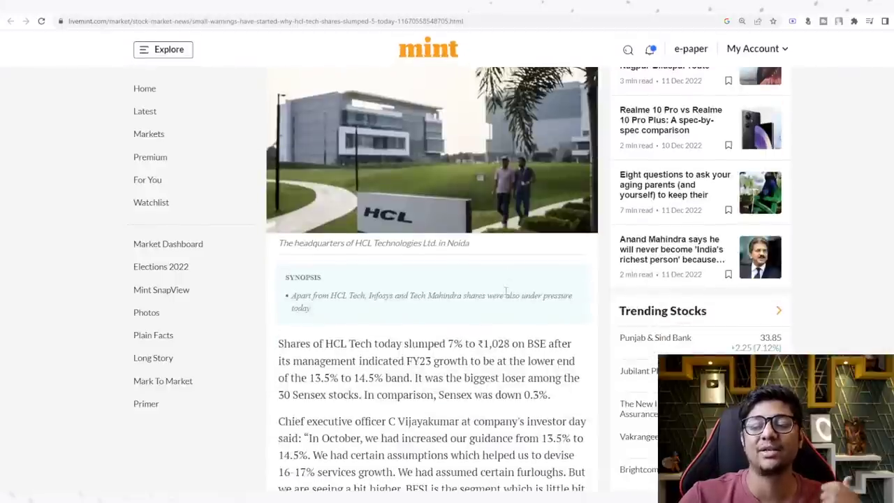
{"action": "scroll", "coordinate": [505, 292], "scroll_direction": "down", "scroll_amount": 2}
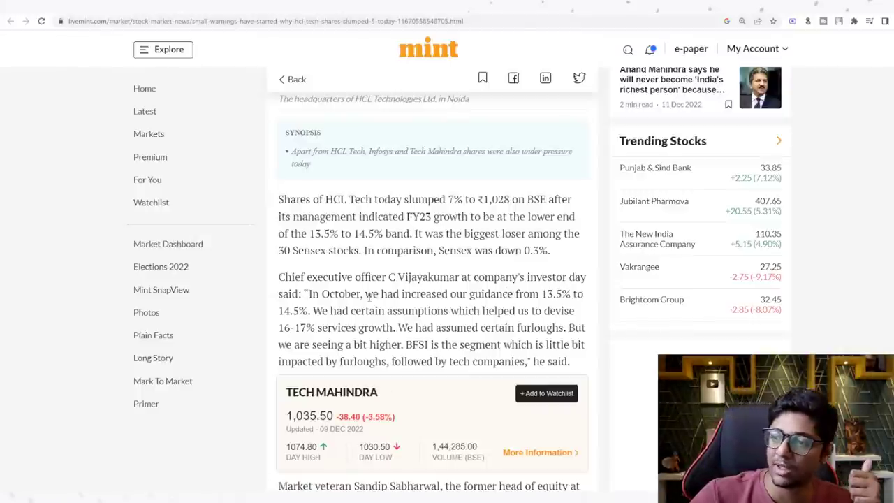
{"action": "double_click", "coordinate": [371, 294]}
{"action": "left_click_drag", "start_coordinate": [371, 294], "coordinate": [563, 294]}
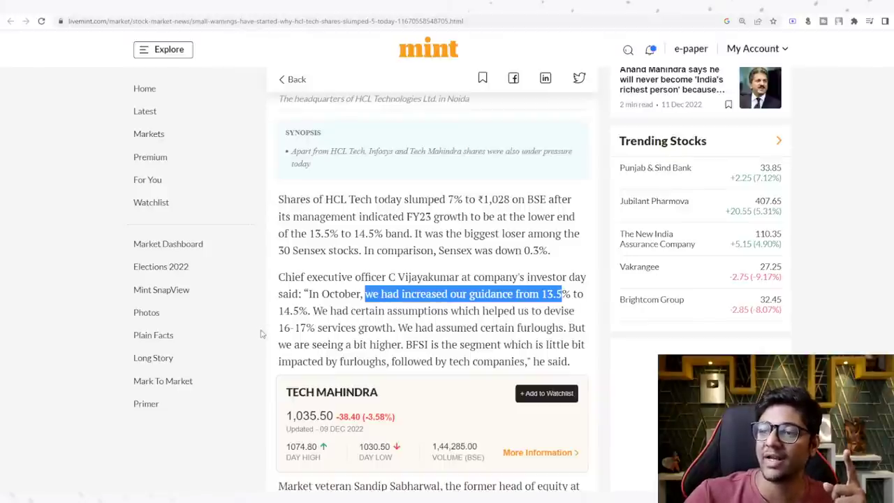
Highlight "16-17% services growth" and "BFSI is the segment which is little bit" in the chief executive's quote
{"action": "left_click_drag", "start_coordinate": [279, 327], "coordinate": [397, 327]}
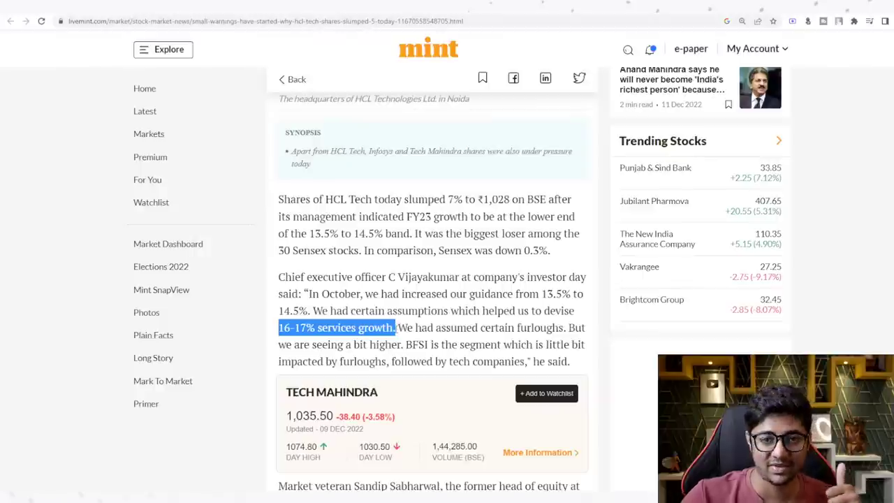
{"action": "left_click", "coordinate": [434, 330]}
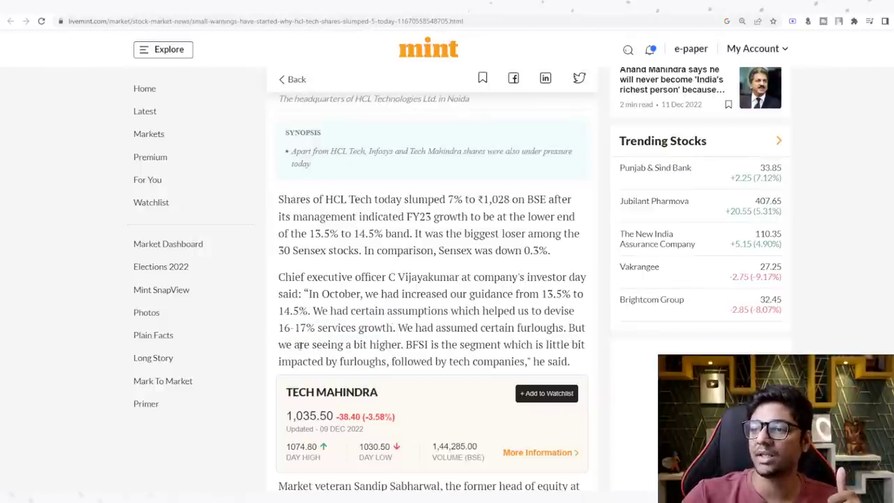
{"action": "left_click_drag", "start_coordinate": [279, 345], "coordinate": [580, 349]}
{"action": "left_click", "coordinate": [408, 347]}
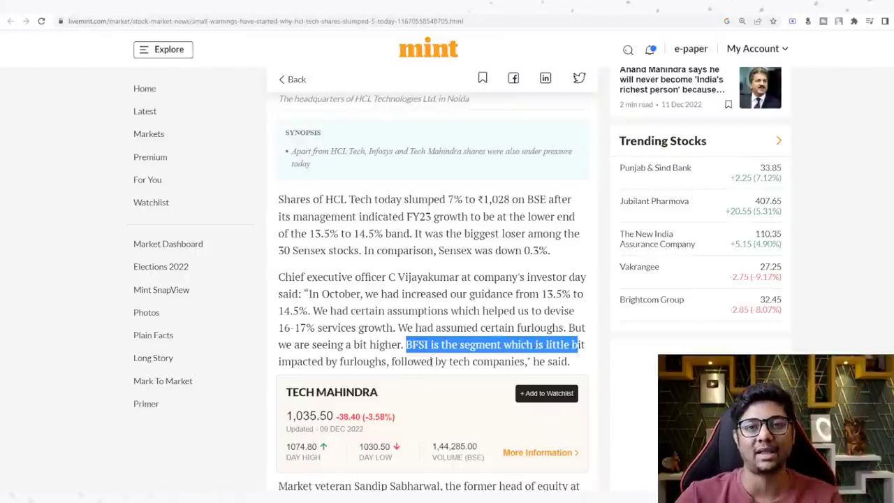
Highlight the quoted tweet line by line, from "Small warnings have started" through the advice on technology and export oriented sectors
{"action": "scroll", "coordinate": [432, 361], "scroll_direction": "down", "scroll_amount": 3}
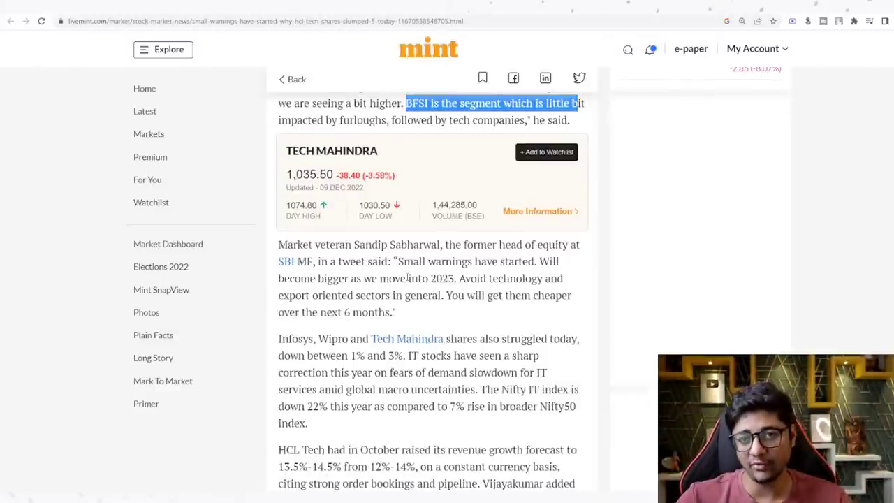
{"action": "left_click_drag", "start_coordinate": [398, 262], "coordinate": [544, 263]}
{"action": "left_click_drag", "start_coordinate": [279, 278], "coordinate": [532, 277]}
{"action": "left_click_drag", "start_coordinate": [281, 295], "coordinate": [595, 299]}
{"action": "left_click", "coordinate": [407, 310]}
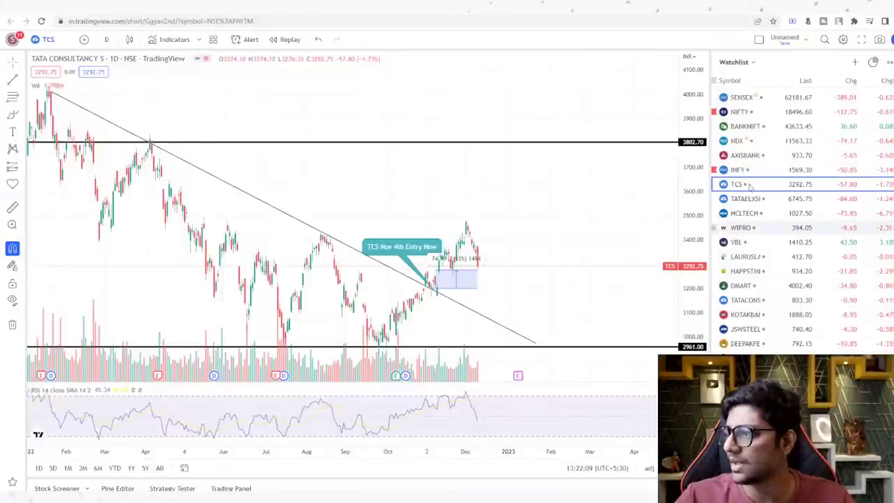
On the TradingView NDX daily chart, brush a falling line from the latest candle to the 10435.15 level, and open the NIFTY chart
{"action": "left_click", "coordinate": [741, 141]}
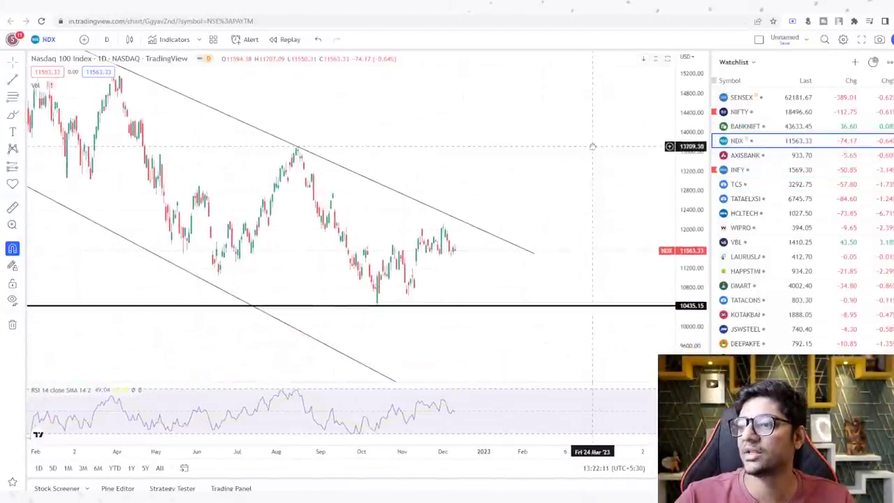
{"action": "left_click_drag", "start_coordinate": [300, 451], "coordinate": [437, 451]}
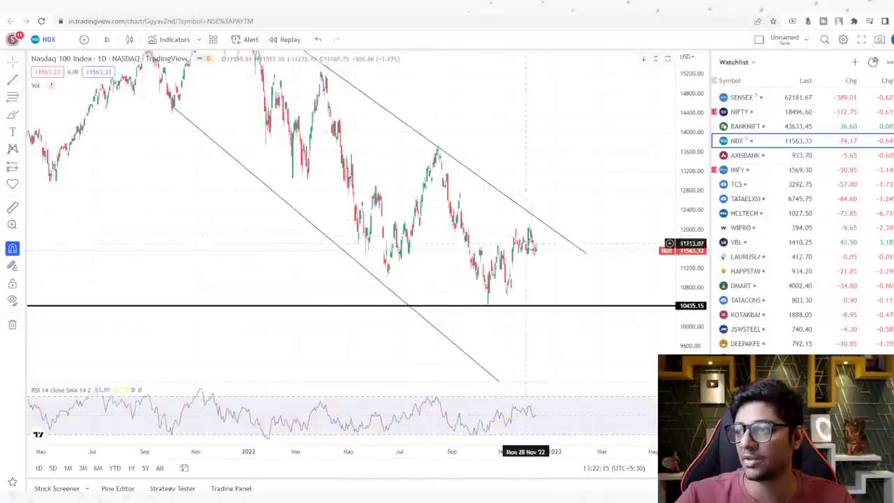
{"action": "left_click", "coordinate": [563, 311]}
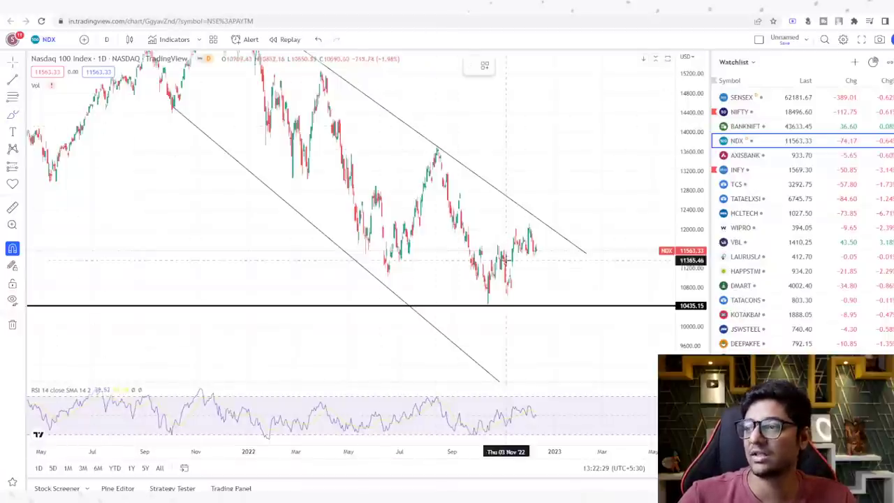
{"action": "left_click_drag", "start_coordinate": [540, 251], "coordinate": [579, 306]}
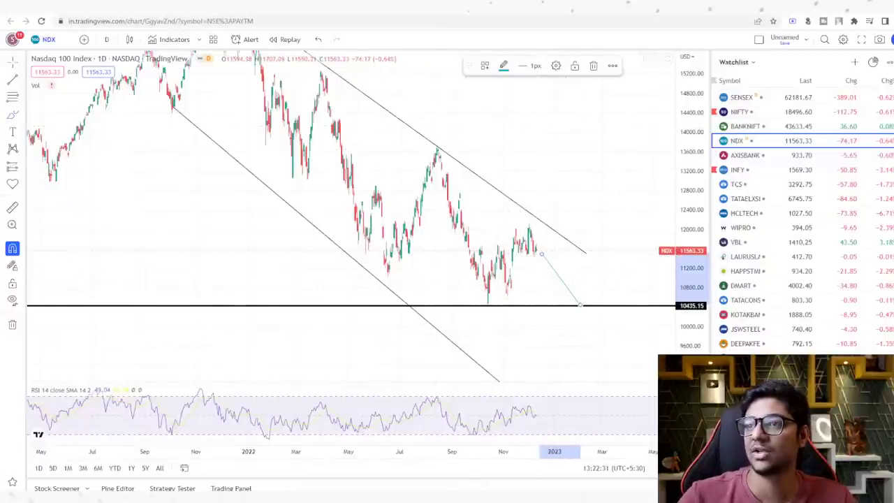
{"action": "left_click", "coordinate": [740, 112]}
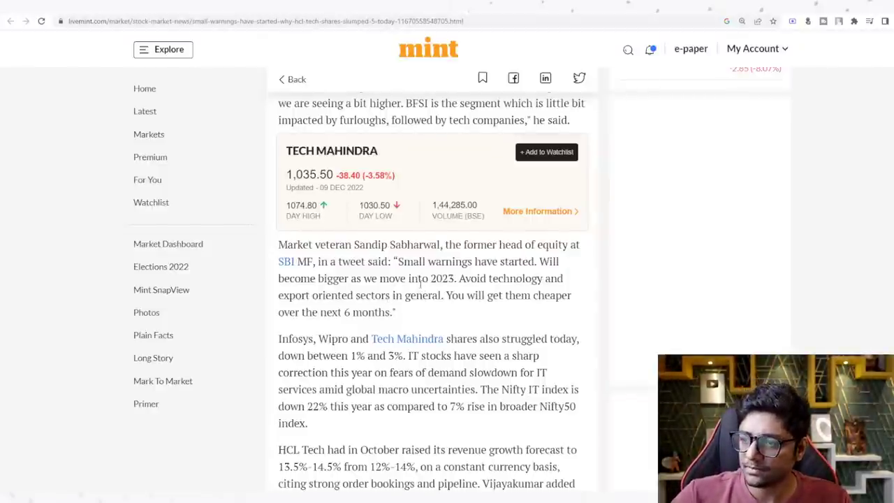
Read on through the Mint HCL Tech article and highlight "many top-tier IT firms have recently given cautious"
{"action": "scroll", "coordinate": [419, 283], "scroll_direction": "down", "scroll_amount": 1}
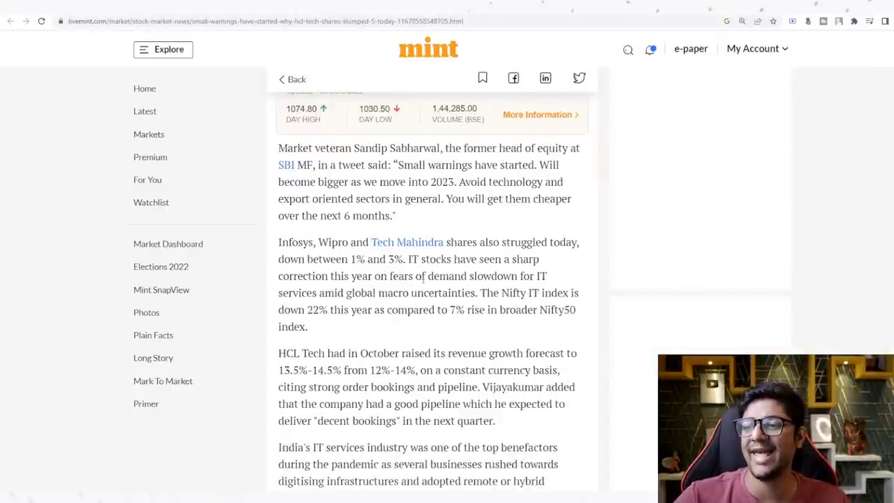
{"action": "scroll", "coordinate": [423, 279], "scroll_direction": "down", "scroll_amount": 2}
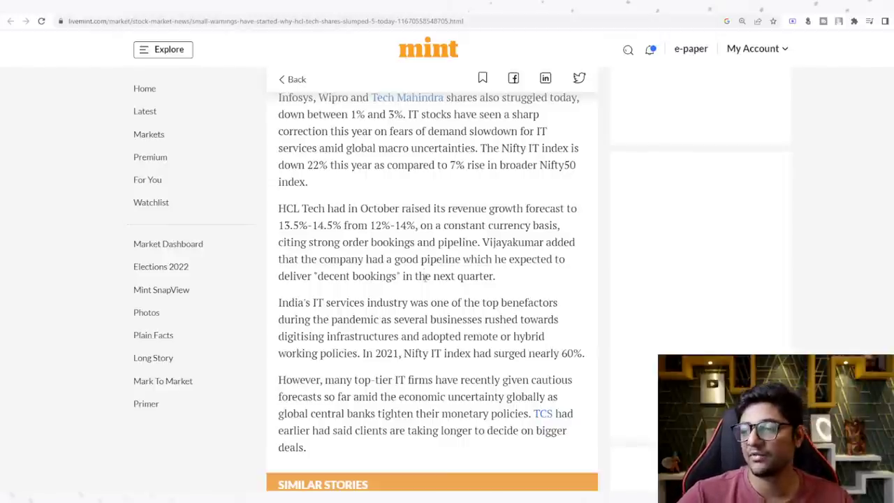
{"action": "scroll", "coordinate": [426, 254], "scroll_direction": "down", "scroll_amount": 1}
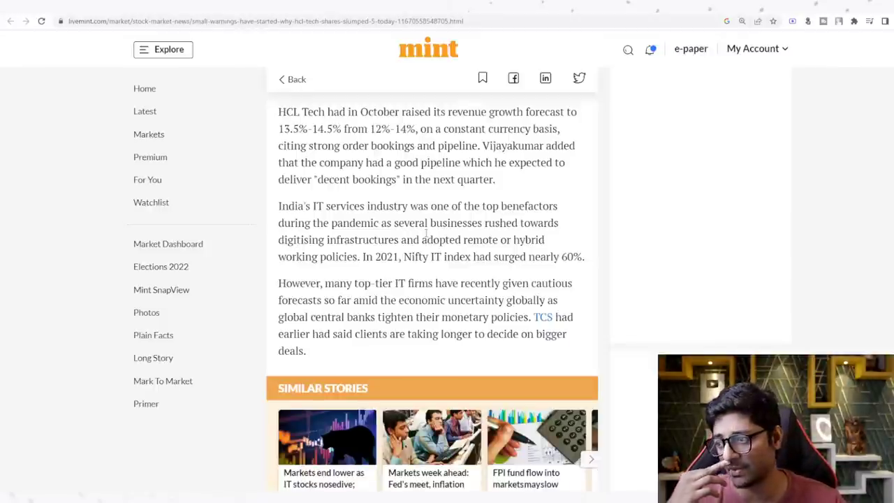
{"action": "scroll", "coordinate": [429, 286], "scroll_direction": "down", "scroll_amount": 1}
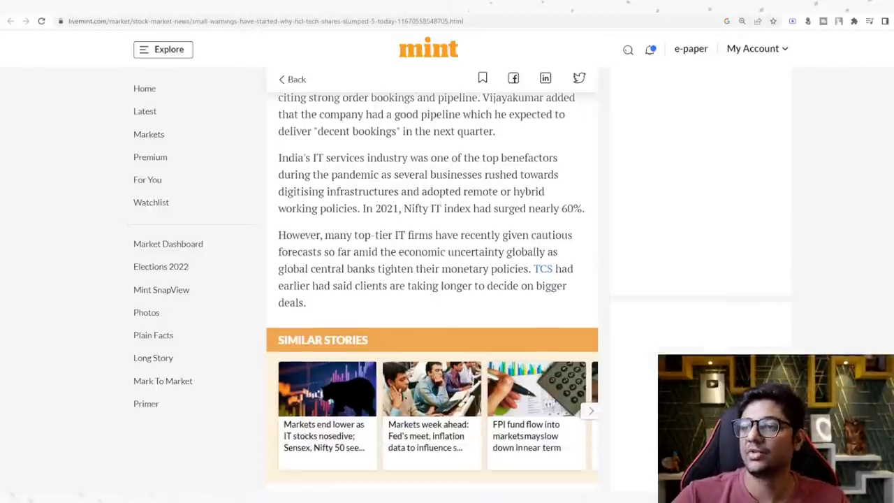
{"action": "left_click_drag", "start_coordinate": [324, 187], "coordinate": [573, 188]}
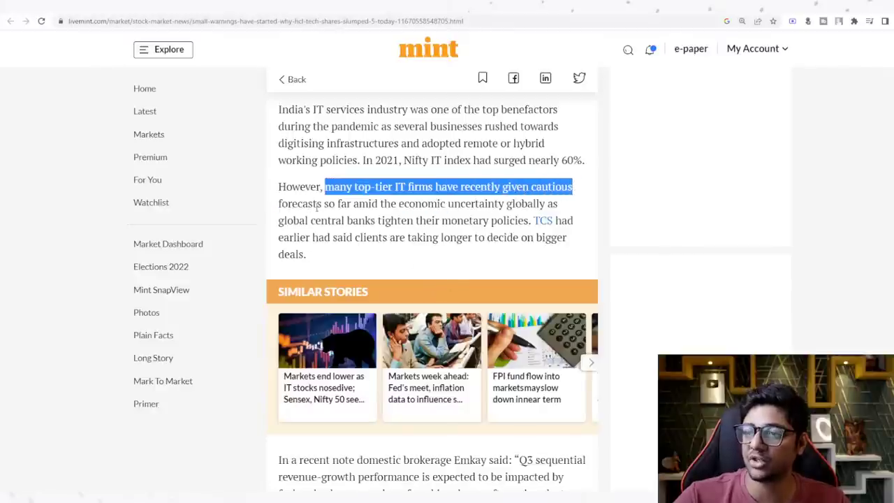
Highlight the phrases on economic uncertainty and central banks tightening monetary policies, and read the Emkay brokerage note below
{"action": "left_click", "coordinate": [324, 205]}
{"action": "left_click_drag", "start_coordinate": [324, 204], "coordinate": [513, 204]}
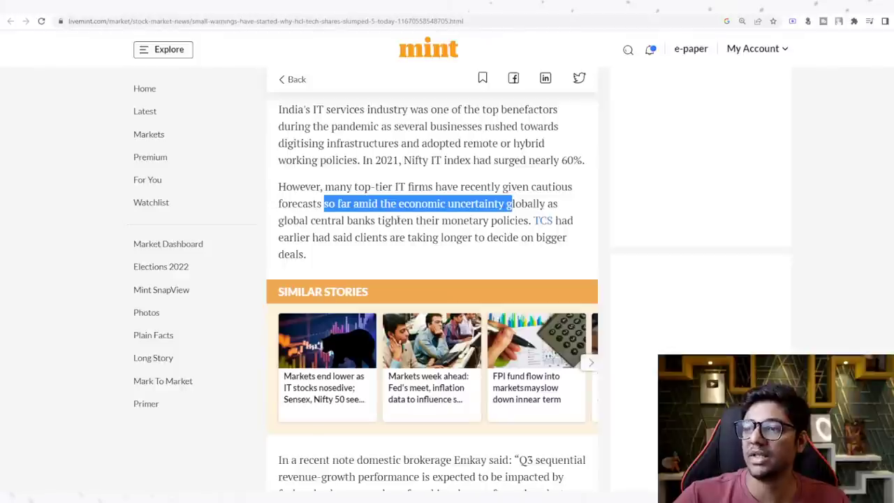
{"action": "left_click", "coordinate": [310, 225]}
{"action": "left_click_drag", "start_coordinate": [310, 223], "coordinate": [529, 222]}
{"action": "left_click", "coordinate": [459, 234]}
{"action": "scroll", "coordinate": [459, 234], "scroll_direction": "down", "scroll_amount": 3}
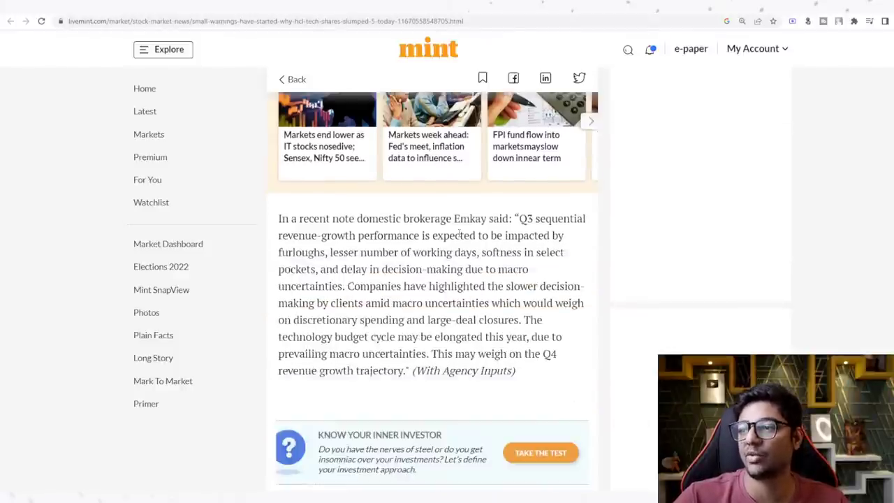
{"action": "scroll", "coordinate": [458, 234], "scroll_direction": "up", "scroll_amount": 15}
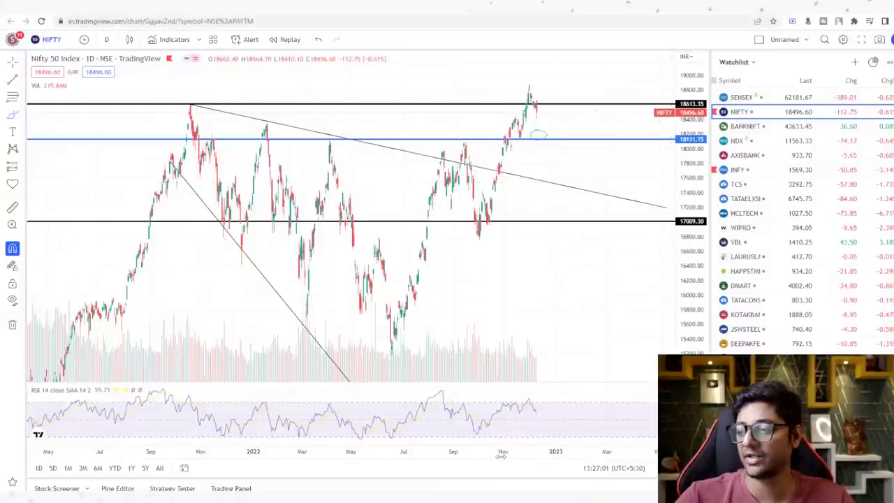
{"action": "left_click_drag", "start_coordinate": [501, 456], "coordinate": [368, 454]}
{"action": "key", "text": "alt+t"}
{"action": "left_click", "coordinate": [407, 310]}
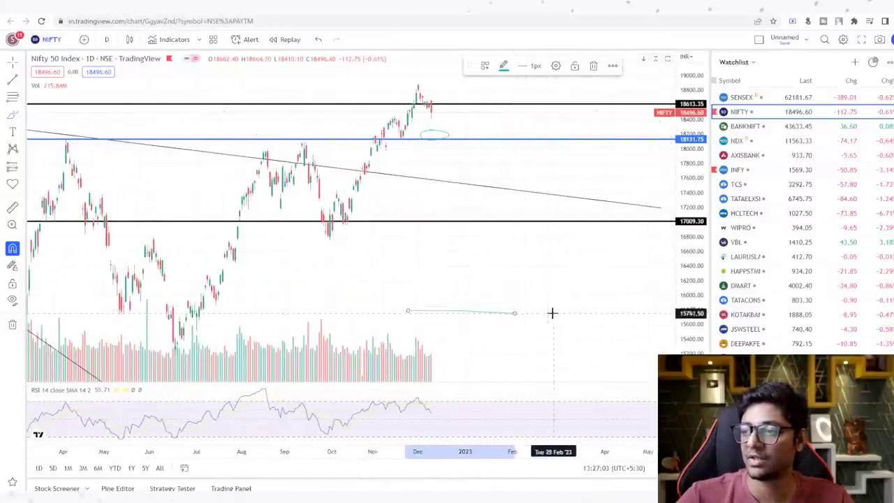
{"action": "left_click", "coordinate": [514, 312]}
{"action": "key", "text": "ctrl+z"}
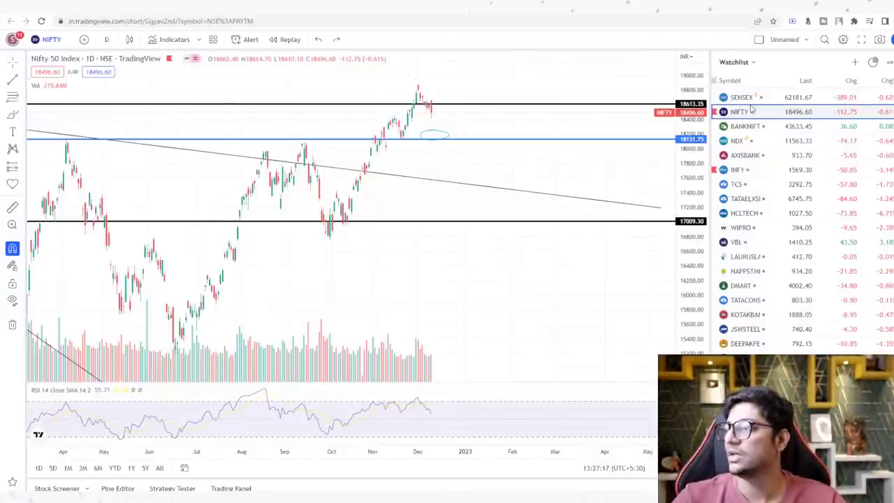
Open the BANKNIFTY daily chart, trace the July to September 2022 rally with a brush stroke, and undo the stroke
{"action": "left_click", "coordinate": [771, 133]}
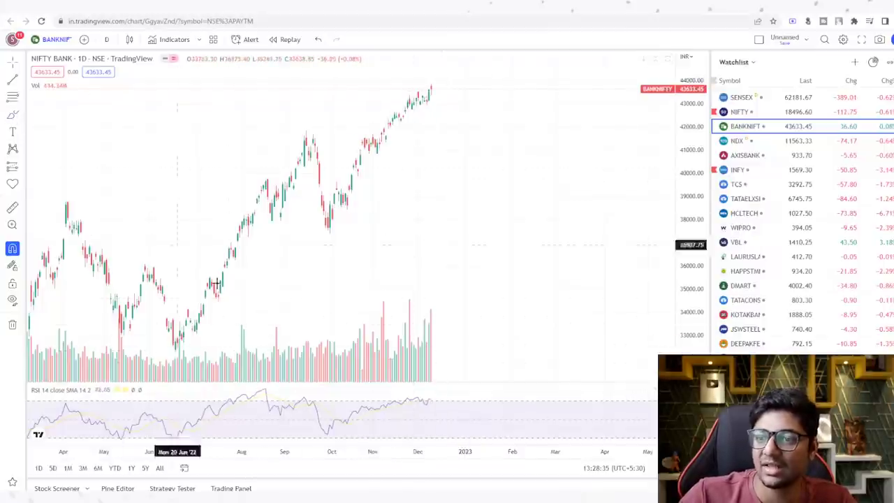
{"action": "left_click_drag", "start_coordinate": [194, 340], "coordinate": [312, 169]}
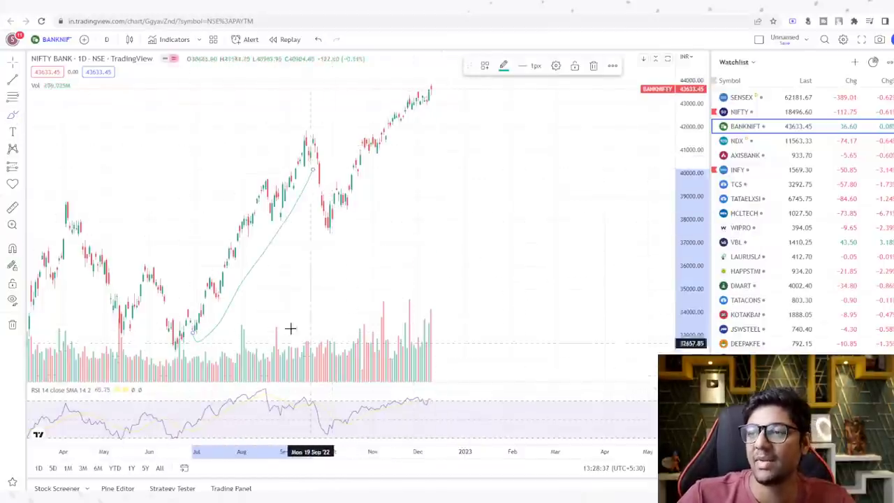
{"action": "key", "text": "ctrl+z"}
Turn on magnet snapping and measure the price ranges of the June to September 2022 rally and the following drop on the BANKNIFTY chart
{"action": "left_click", "coordinate": [19, 249]}
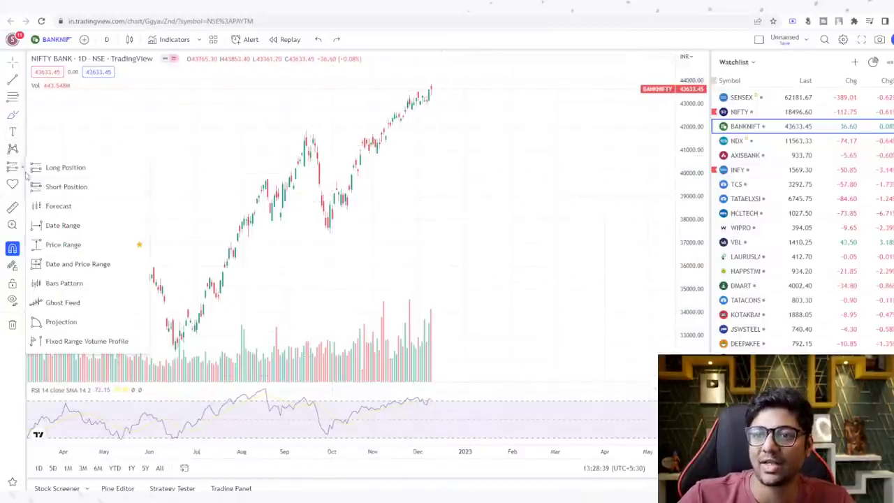
{"action": "left_click", "coordinate": [63, 264]}
{"action": "left_click", "coordinate": [177, 347]}
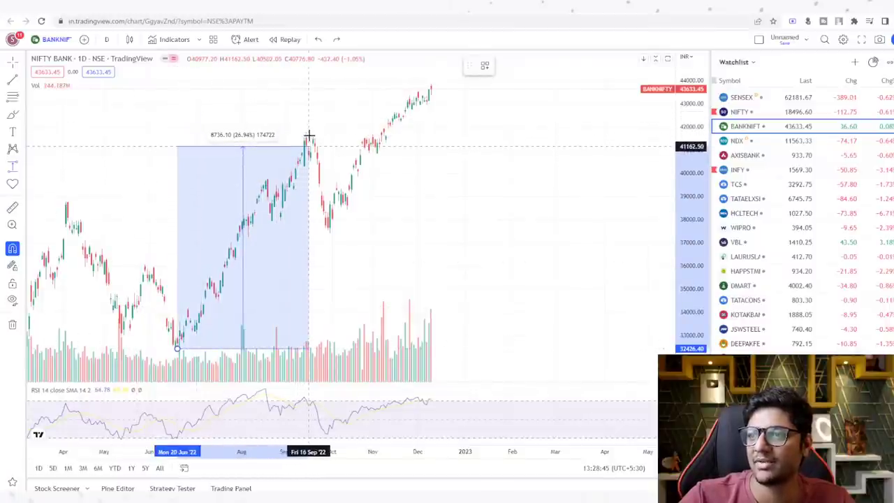
{"action": "left_click", "coordinate": [305, 130]}
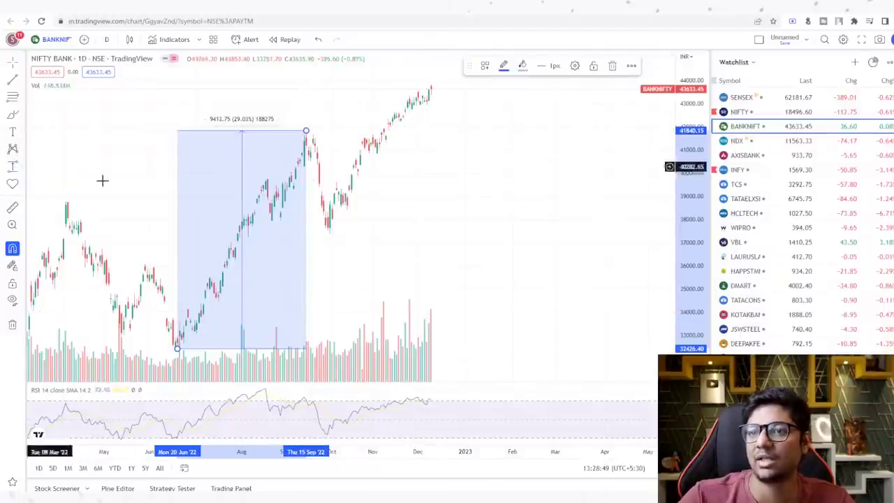
{"action": "left_click", "coordinate": [313, 134]}
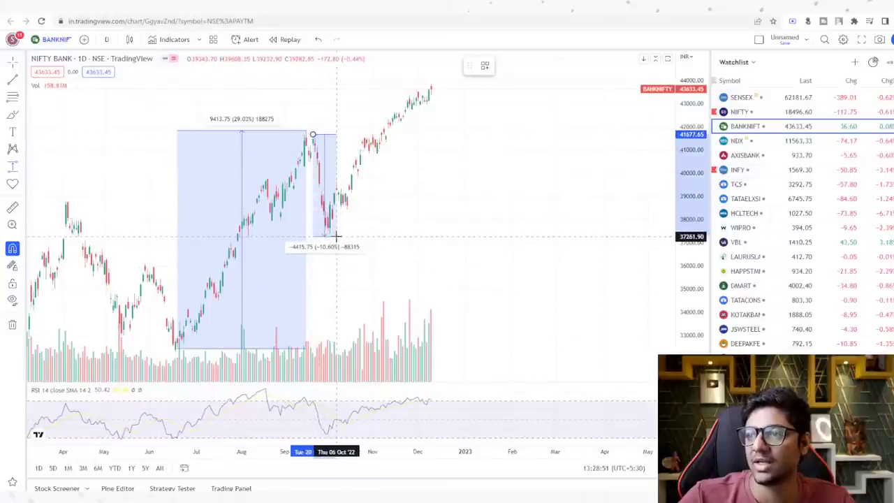
{"action": "left_click", "coordinate": [335, 233]}
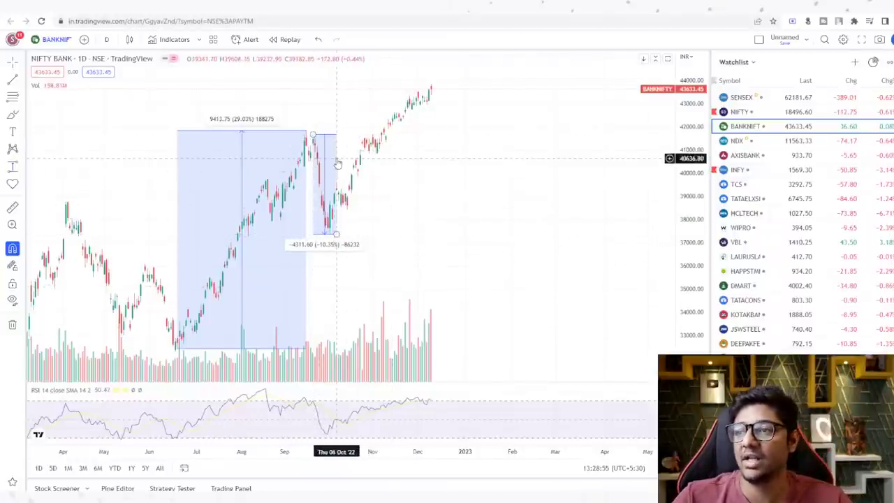
{"action": "left_click", "coordinate": [12, 136]}
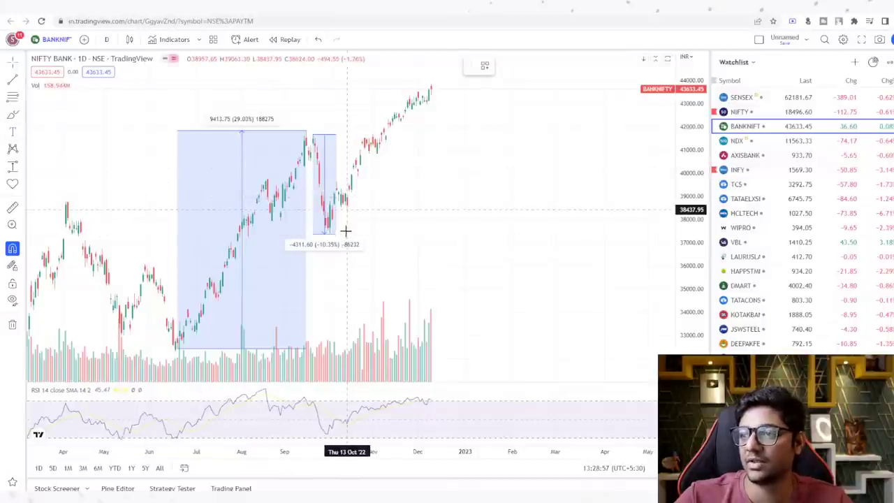
{"action": "left_click", "coordinate": [346, 235]}
{"action": "left_click", "coordinate": [495, 395]}
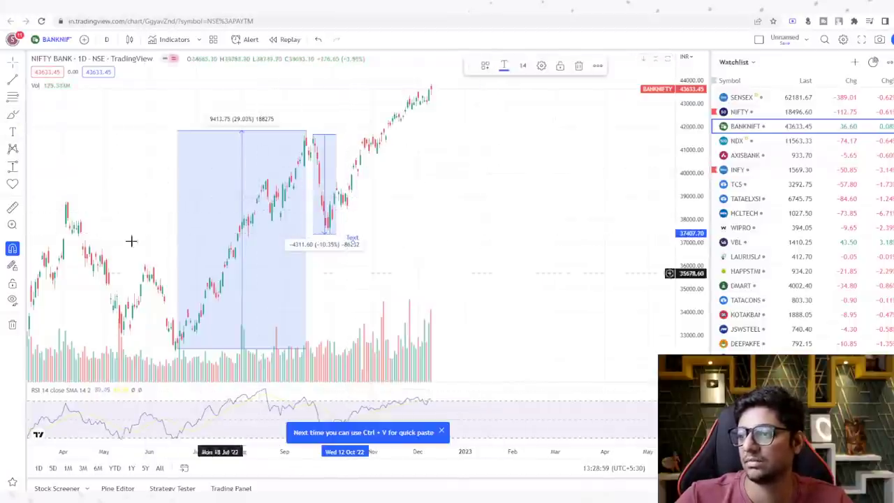
Measure the price range of the BANKNIFTY rally from 10 October to the 9 December 2022 high
{"action": "left_click", "coordinate": [13, 169]}
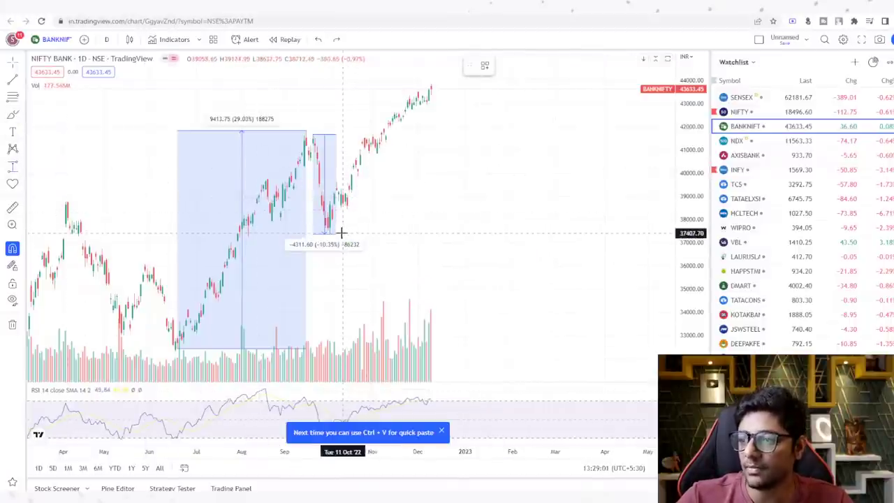
{"action": "left_click", "coordinate": [341, 234]}
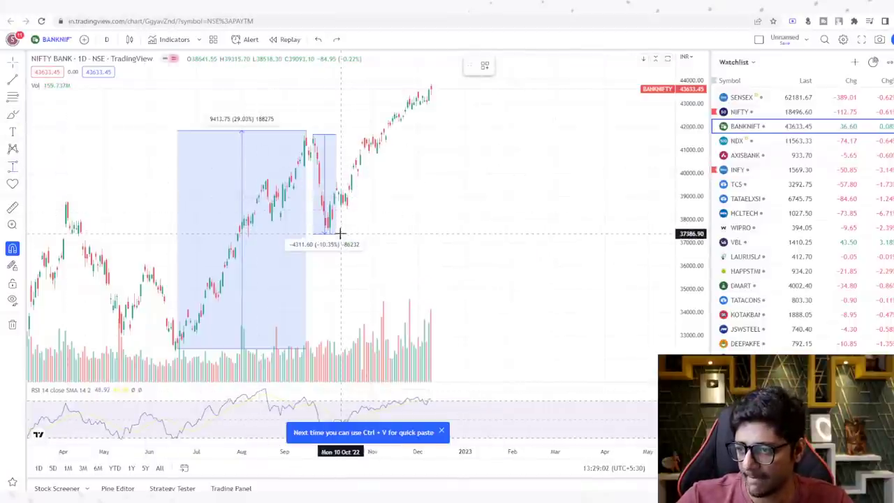
{"action": "left_click", "coordinate": [431, 84]}
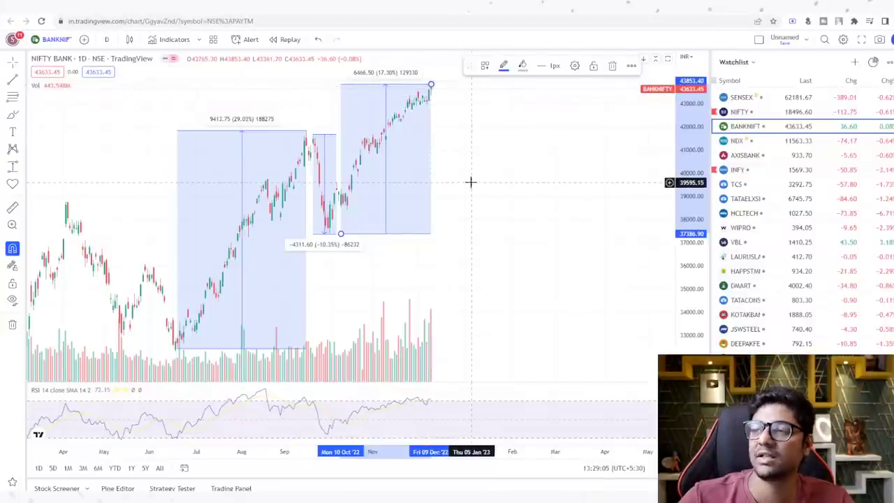
Delete the three price range measurements from the BANKNIFTY chart
{"action": "left_click", "coordinate": [282, 136]}
{"action": "key", "text": "Delete"}
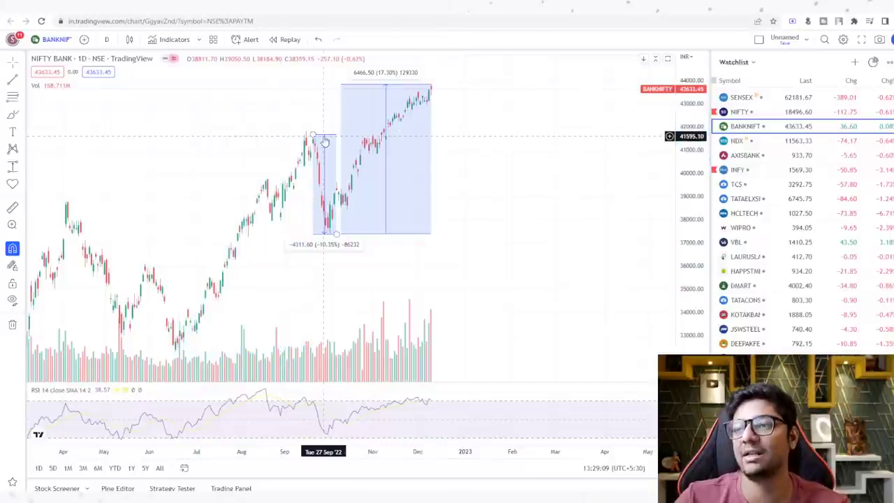
{"action": "left_click", "coordinate": [324, 140]}
{"action": "key", "text": "Delete"}
{"action": "left_click", "coordinate": [351, 83]}
{"action": "key", "text": "Delete"}
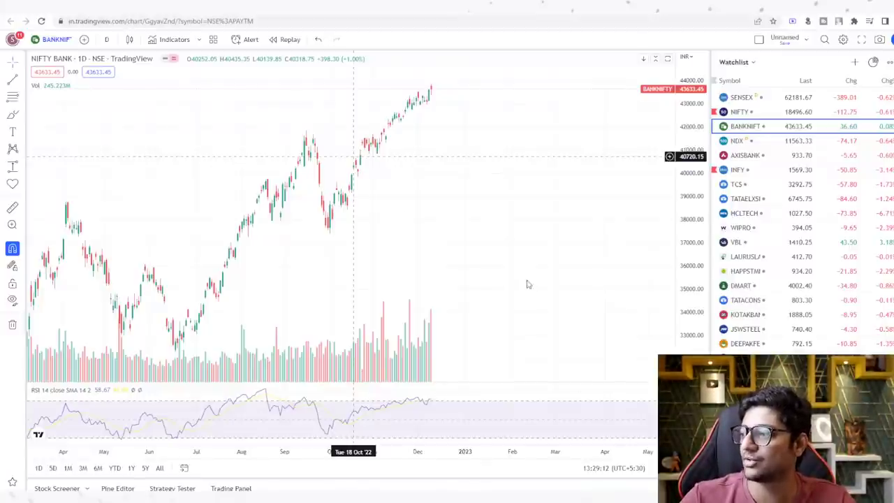
Check the NDX chart briefly, and open the AXISBANK daily chart to examine its recent candles
{"action": "left_click", "coordinate": [747, 141]}
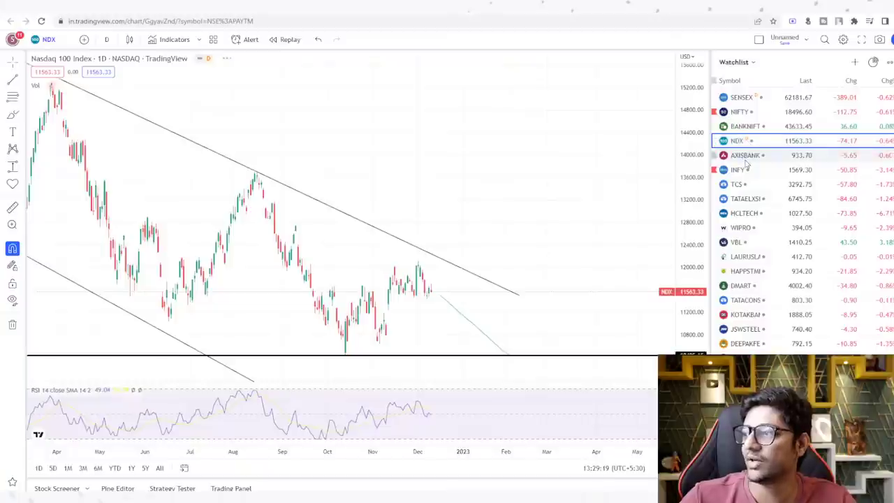
{"action": "left_click", "coordinate": [740, 155]}
{"action": "left_click_drag", "start_coordinate": [691, 147], "coordinate": [684, 237]}
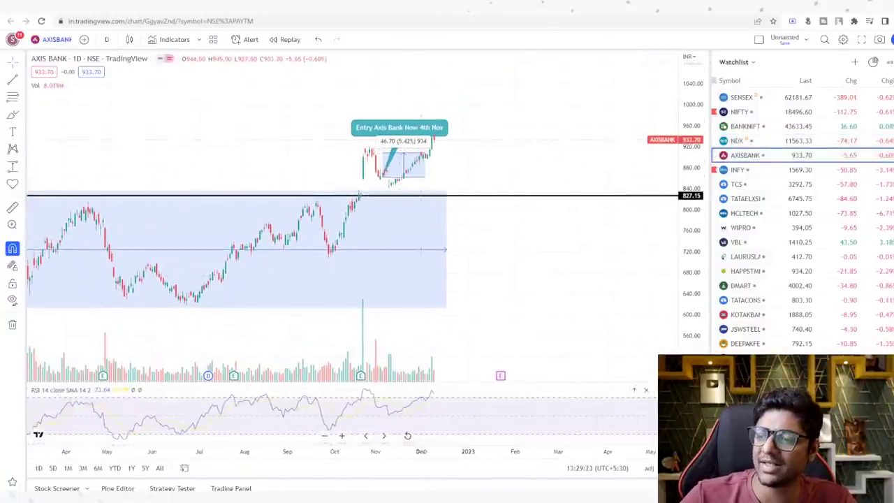
{"action": "scroll", "coordinate": [391, 429], "scroll_direction": "up", "scroll_amount": 3}
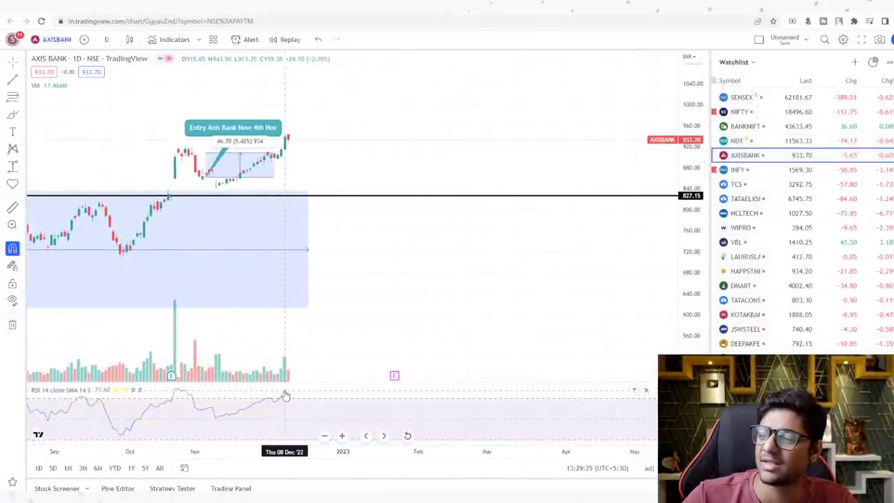
Delete the old price range by the entry callout, and remeasure between the 9 December high and the 3 November 2022 candle, removing that range too
{"action": "left_click", "coordinate": [257, 180]}
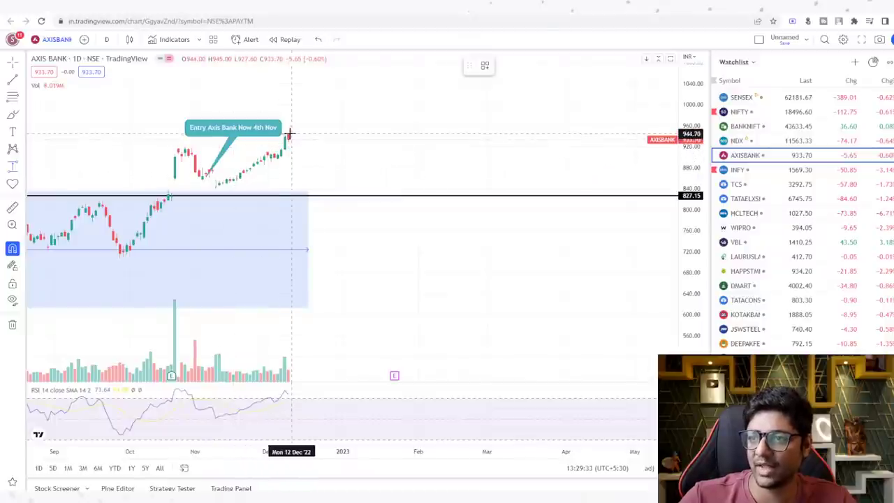
{"action": "left_click_drag", "start_coordinate": [289, 133], "coordinate": [202, 179]}
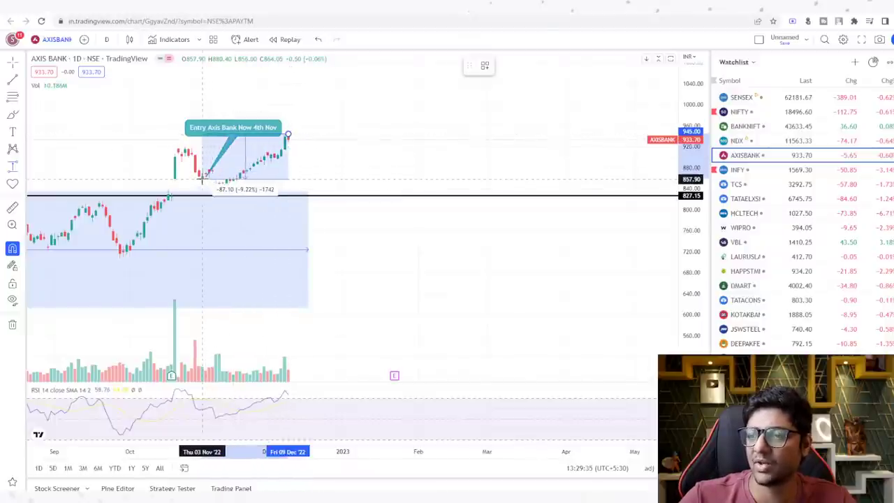
{"action": "left_click", "coordinate": [201, 180]}
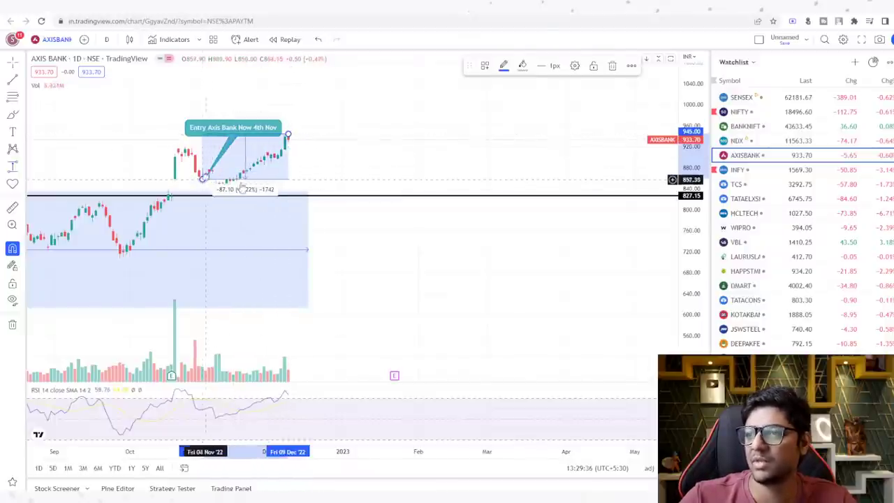
{"action": "left_click", "coordinate": [282, 183]}
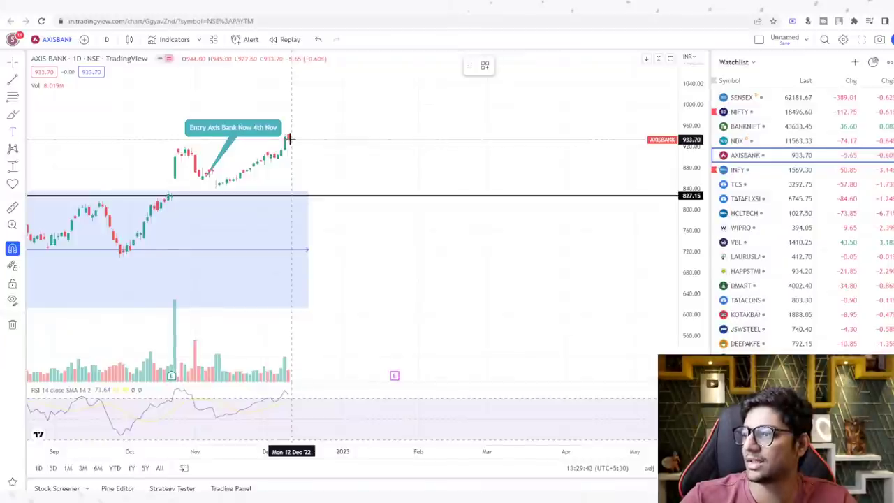
{"action": "left_click", "coordinate": [289, 139]}
{"action": "left_click", "coordinate": [495, 395]}
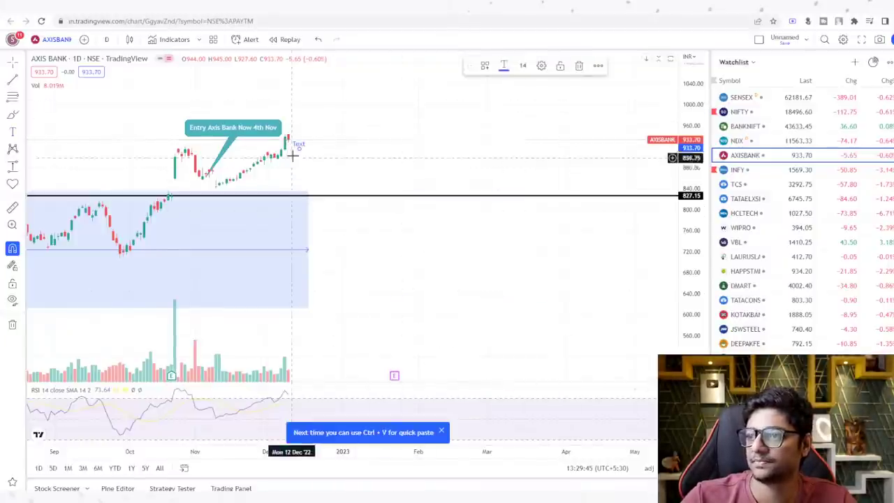
{"action": "key", "text": "Delete"}
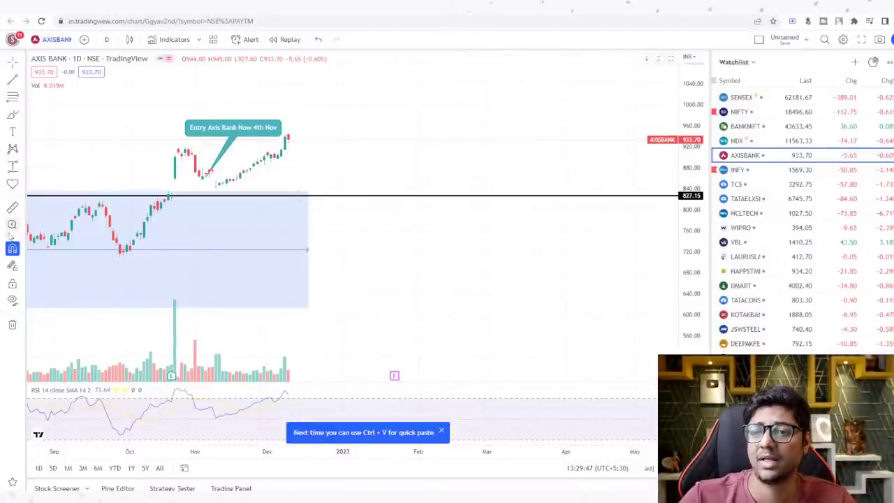
Add a callout pointing at the latest AXISBANK candle with the text "Exit Axis Bank At 9% Gain"
{"action": "left_click", "coordinate": [21, 135]}
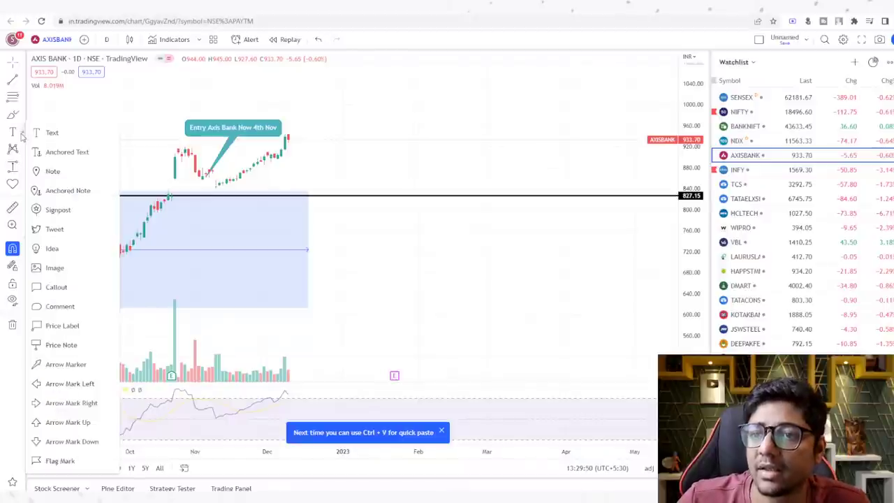
{"action": "left_click", "coordinate": [70, 285]}
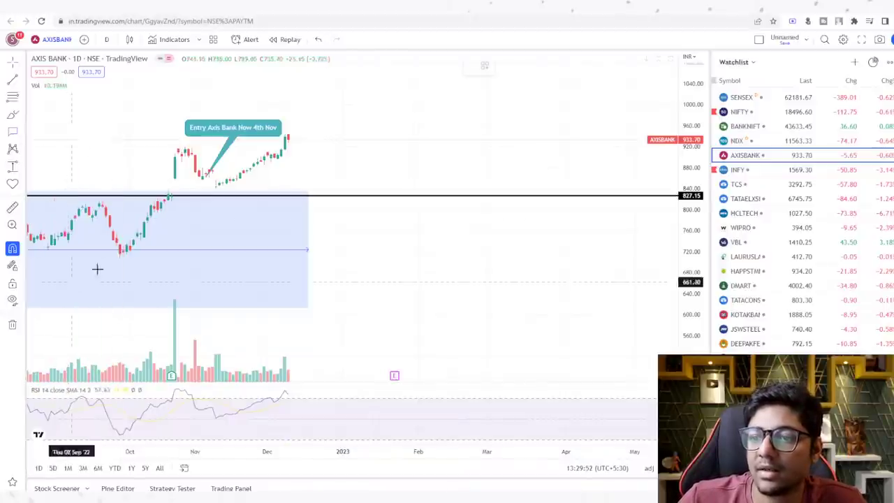
{"action": "left_click", "coordinate": [289, 139]}
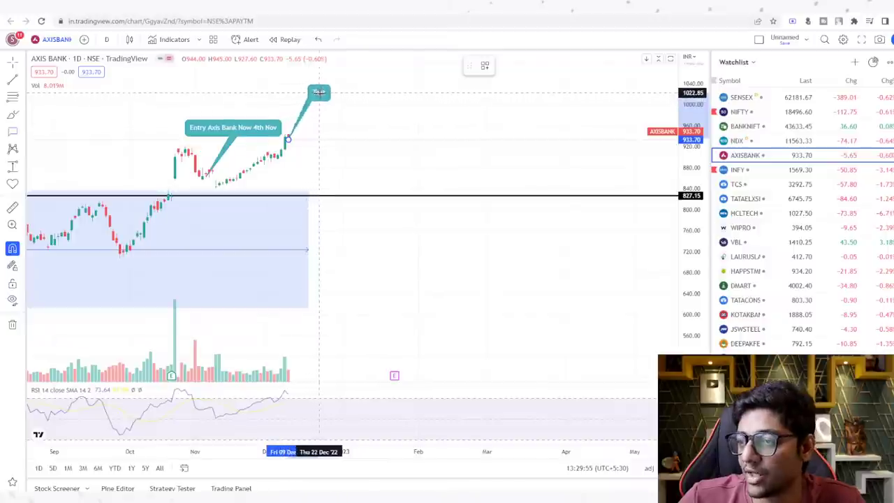
{"action": "left_click", "coordinate": [321, 94]}
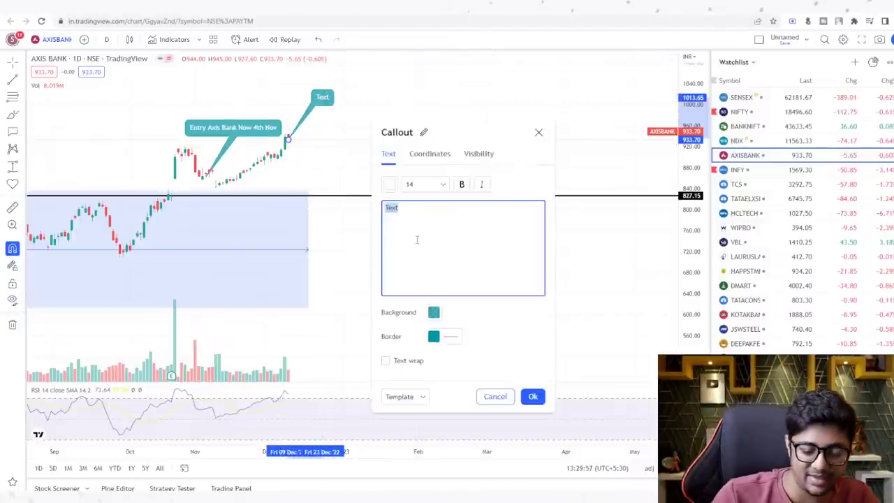
{"action": "type", "text": "Exit Axis Ba"}
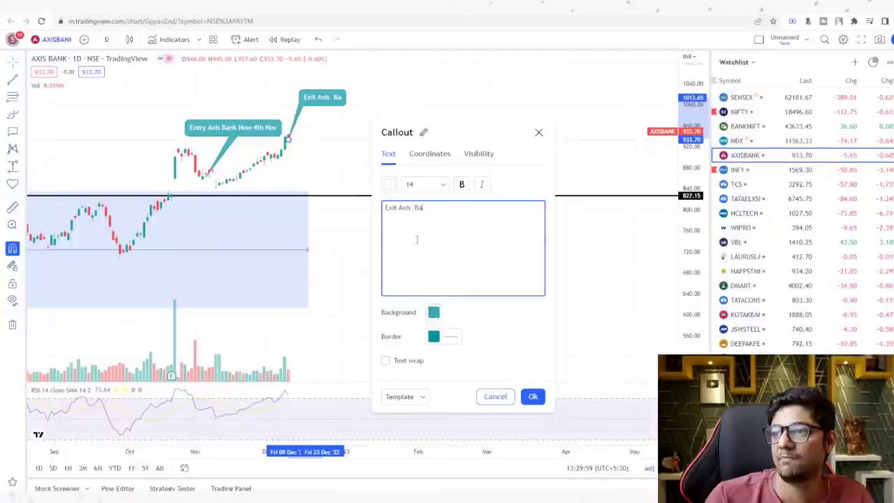
{"action": "type", "text": "nk "}
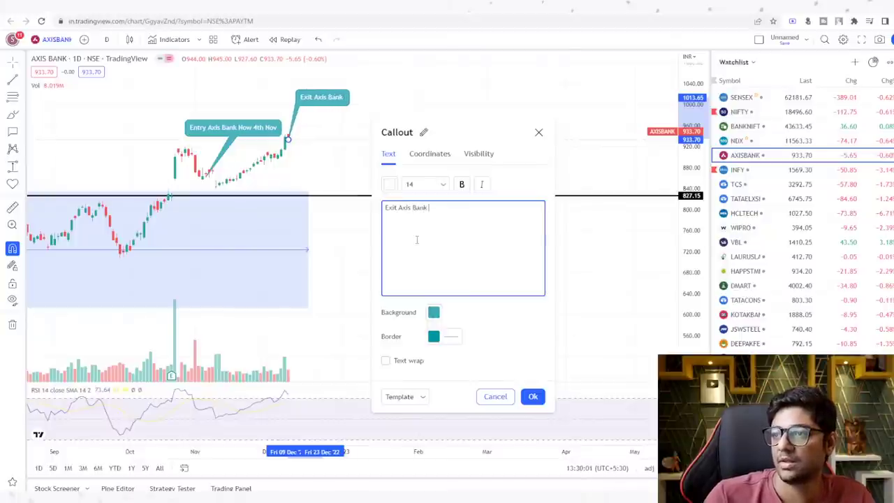
{"action": "type", "text": "At 9%"}
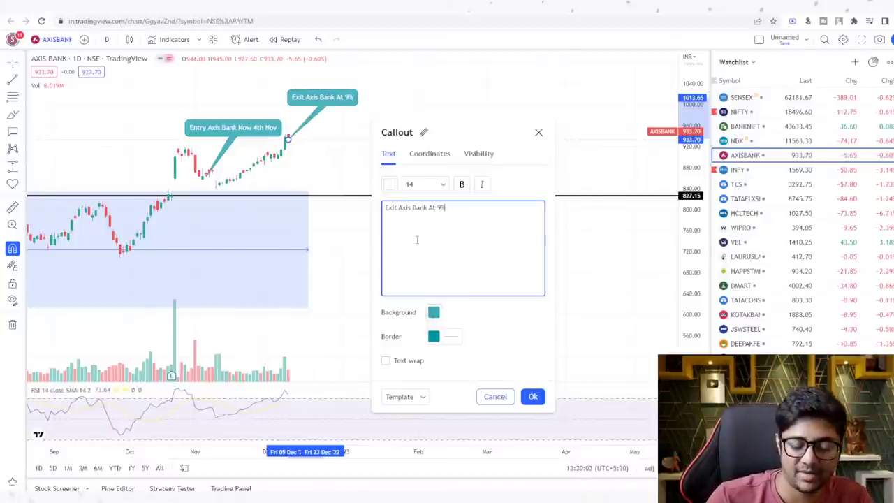
{"action": "type", "text": " Gain"}
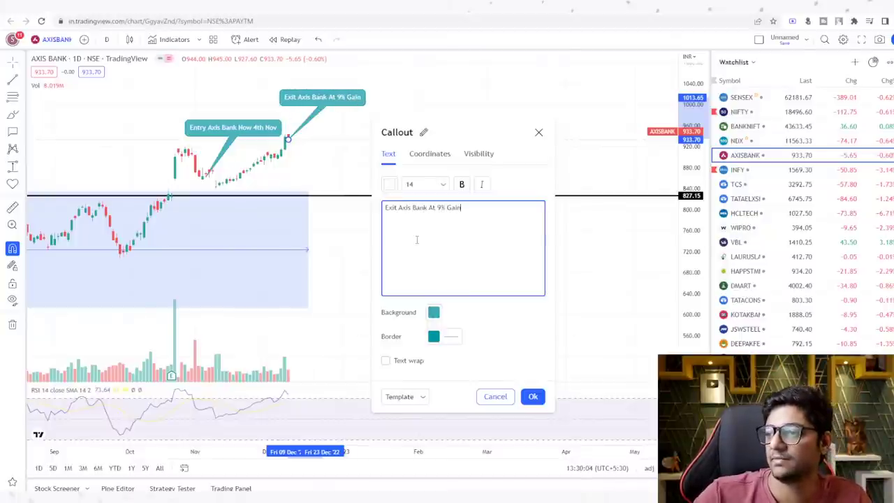
Give the exit callout a dark green border with the thickest line, and apply the settings
{"action": "left_click", "coordinate": [434, 337]}
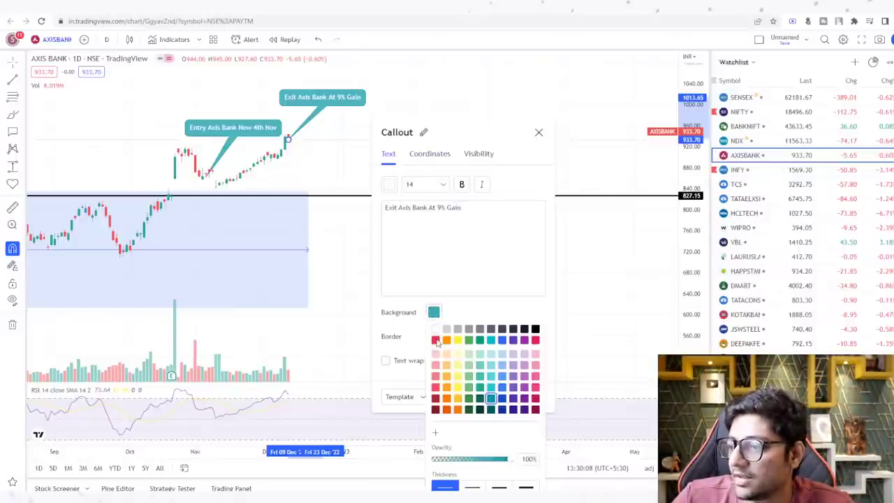
{"action": "left_click", "coordinate": [469, 364]}
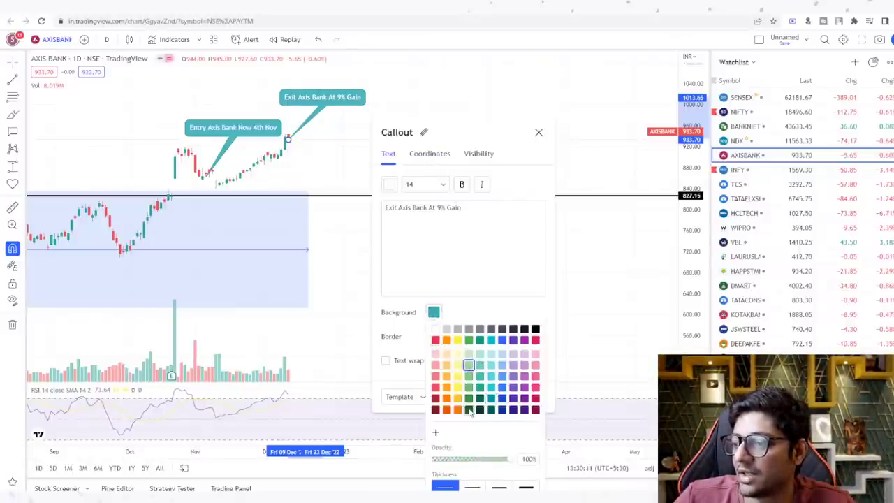
{"action": "left_click", "coordinate": [469, 409]}
{"action": "left_click", "coordinate": [525, 486]}
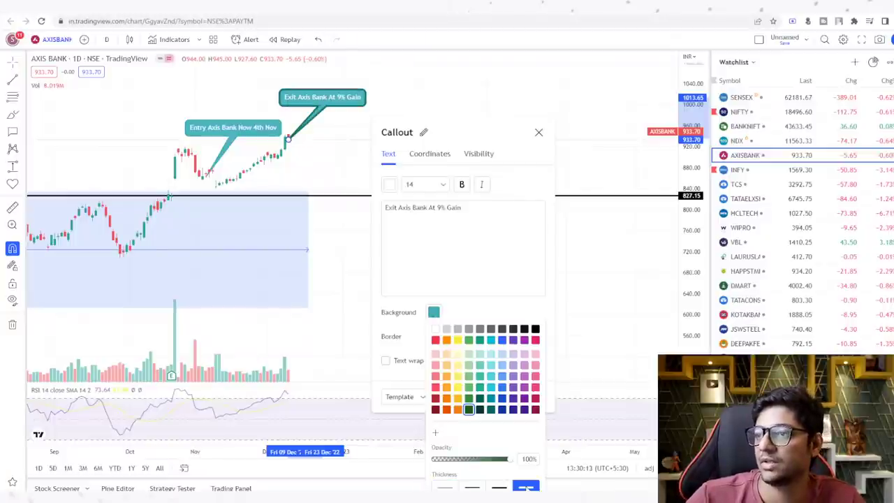
{"action": "left_click", "coordinate": [513, 293]}
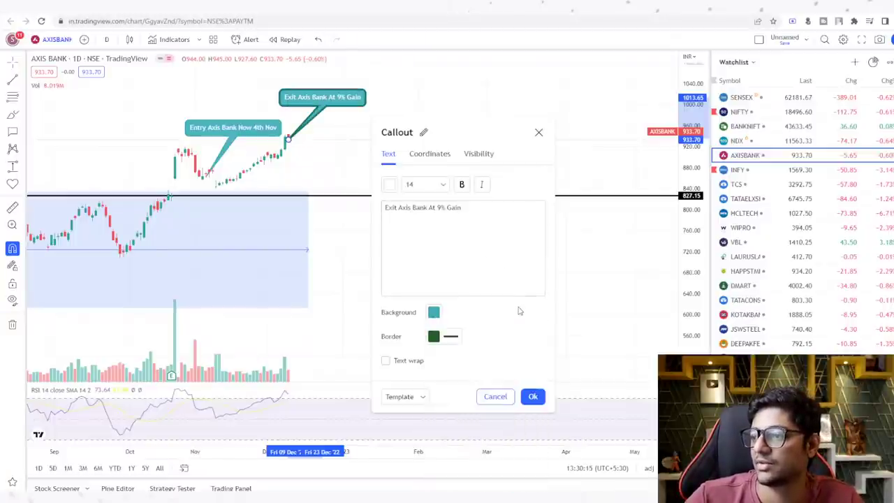
{"action": "left_click", "coordinate": [532, 395]}
Measure the AXISBANK price range from the 3 November 2022 candle to the 9 December candle, and remove the measurement
{"action": "left_click", "coordinate": [403, 163]}
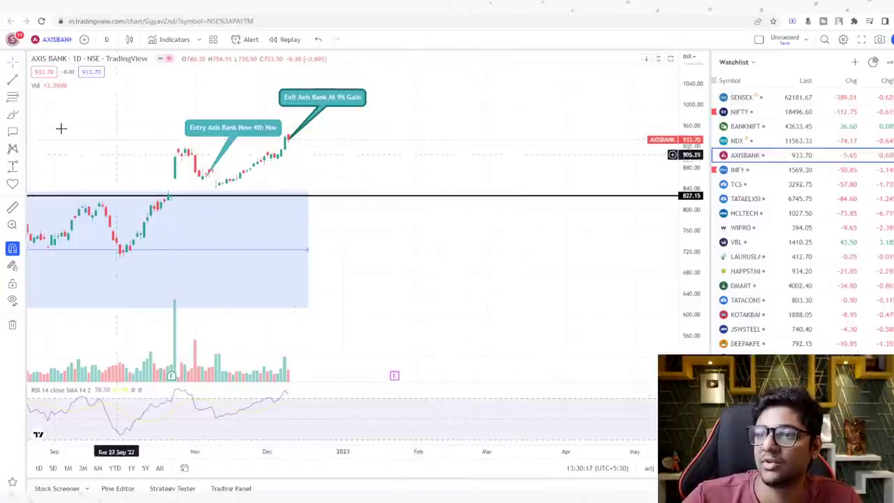
{"action": "left_click", "coordinate": [201, 179], "text": "shift"}
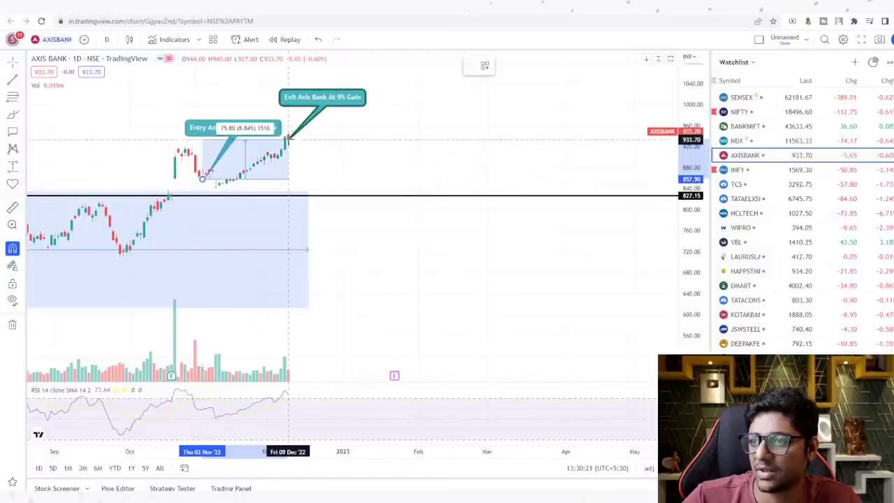
{"action": "left_click", "coordinate": [287, 140]}
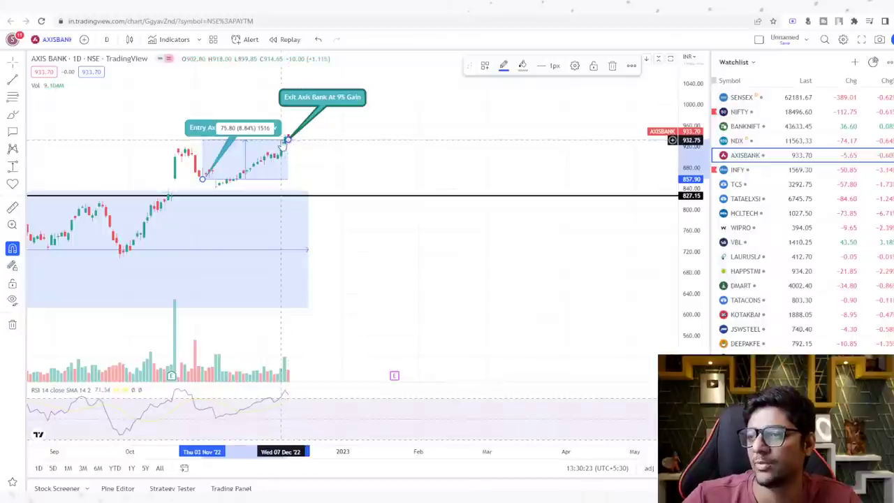
{"action": "left_click", "coordinate": [283, 143]}
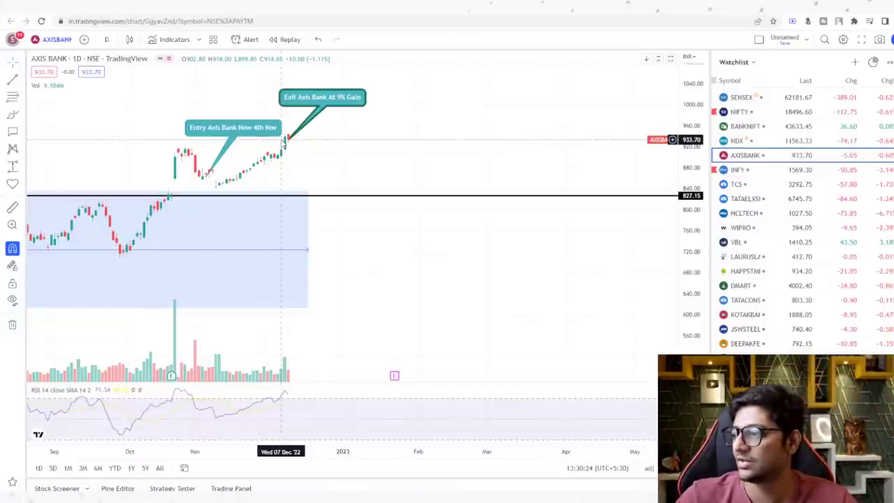
Open the INFY daily chart and examine its latest fall against the horizontal levels at 1664.00, 1550.50 and 1354.35
{"action": "left_click", "coordinate": [741, 170]}
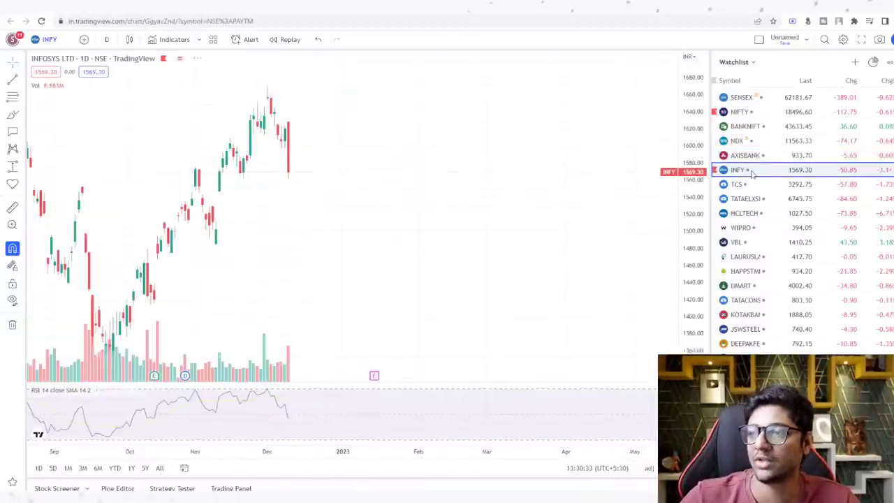
{"action": "scroll", "coordinate": [216, 425], "scroll_direction": "down", "scroll_amount": 5}
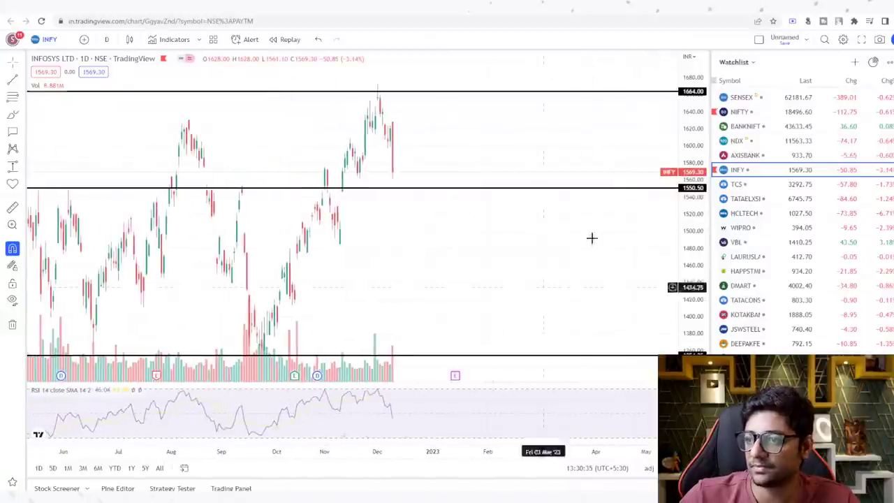
{"action": "left_click_drag", "start_coordinate": [697, 139], "coordinate": [698, 174]}
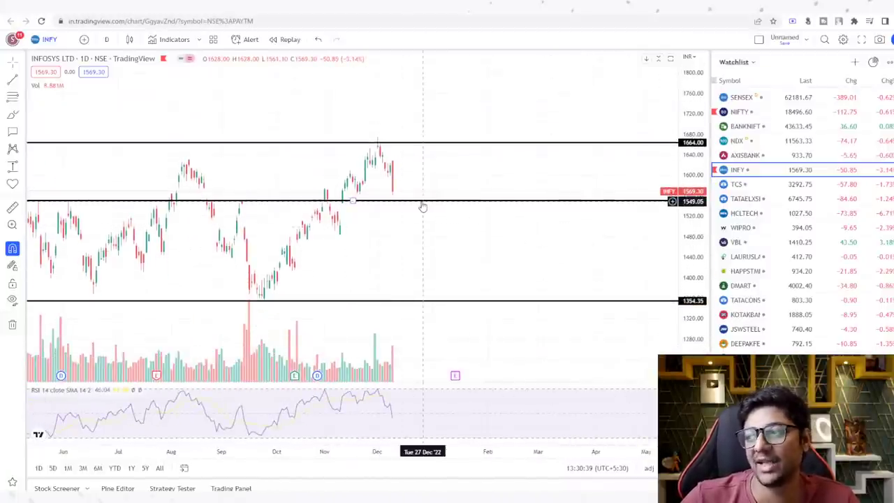
{"action": "left_click_drag", "start_coordinate": [422, 207], "coordinate": [419, 206]}
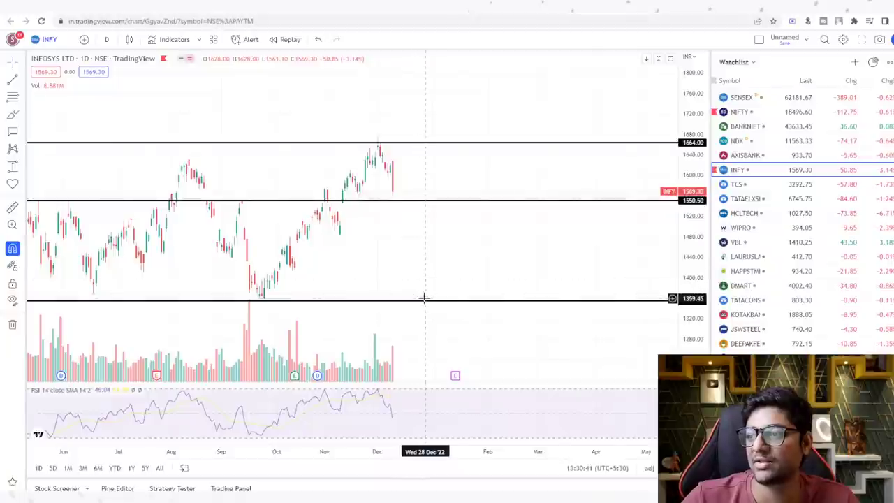
{"action": "left_click_drag", "start_coordinate": [423, 299], "coordinate": [428, 305]}
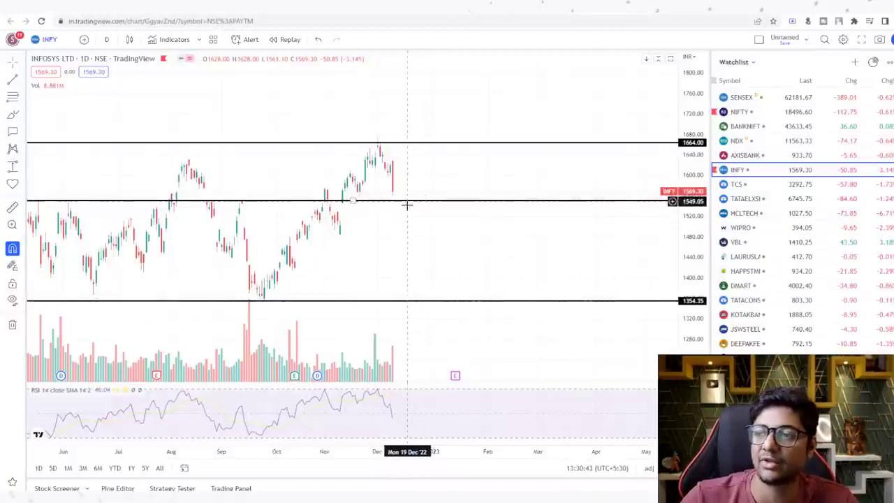
{"action": "left_click_drag", "start_coordinate": [405, 200], "coordinate": [407, 205]}
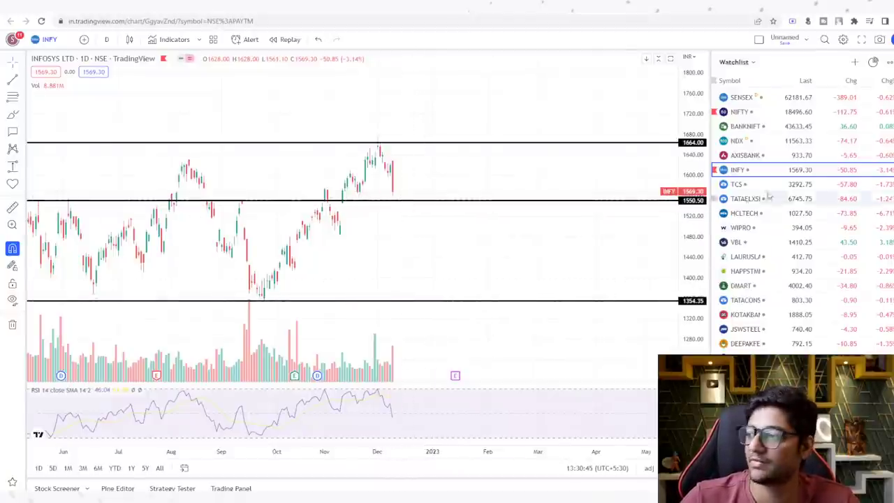
Open the TCS chart and delete the old price range beside the entry callout
{"action": "left_click", "coordinate": [788, 183]}
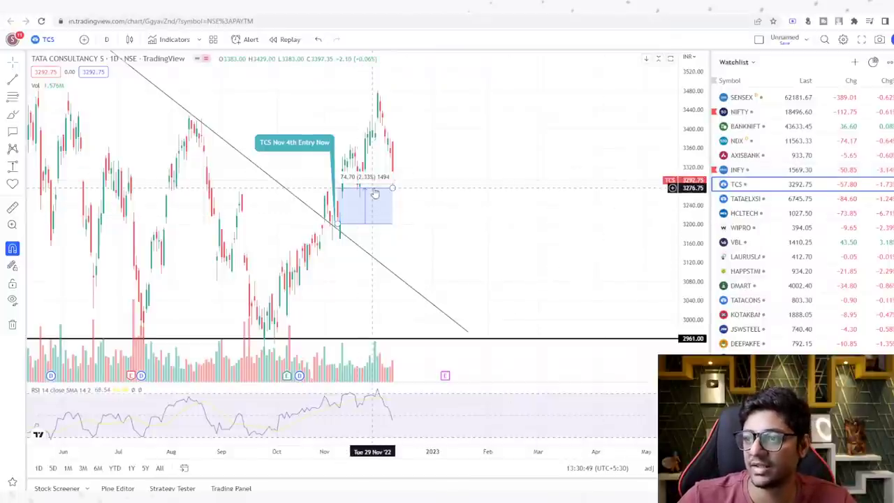
{"action": "left_click", "coordinate": [374, 194]}
{"action": "key", "text": "Delete"}
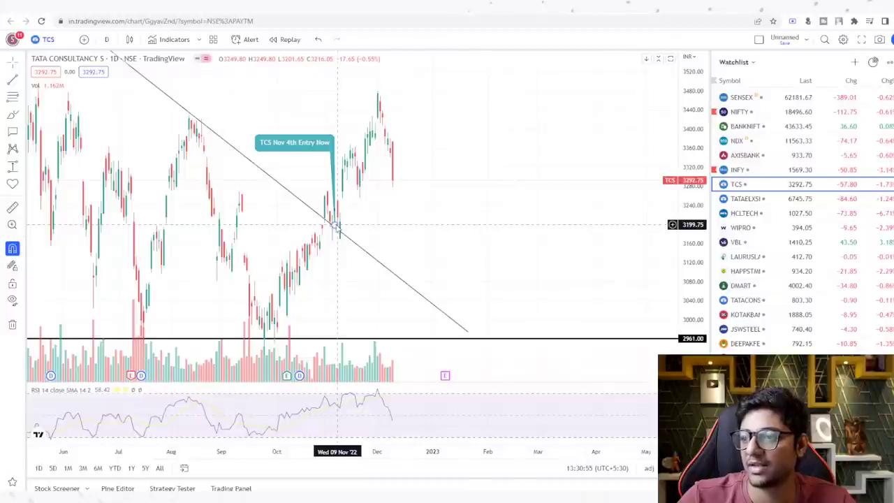
Add a callout pointing at the low of the latest TCS candle with the text "TCS Exit 2.5% Profit"
{"action": "left_click", "coordinate": [392, 187]}
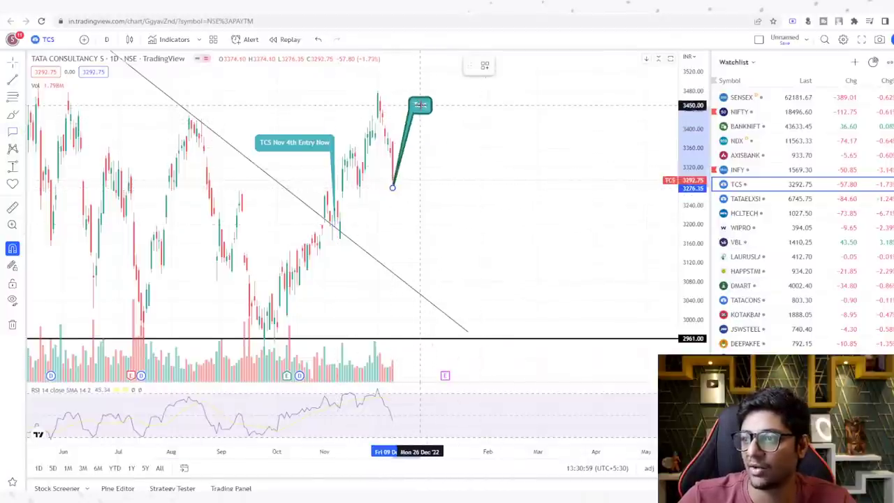
{"action": "left_click", "coordinate": [420, 105]}
{"action": "key", "text": "BackSpace"}
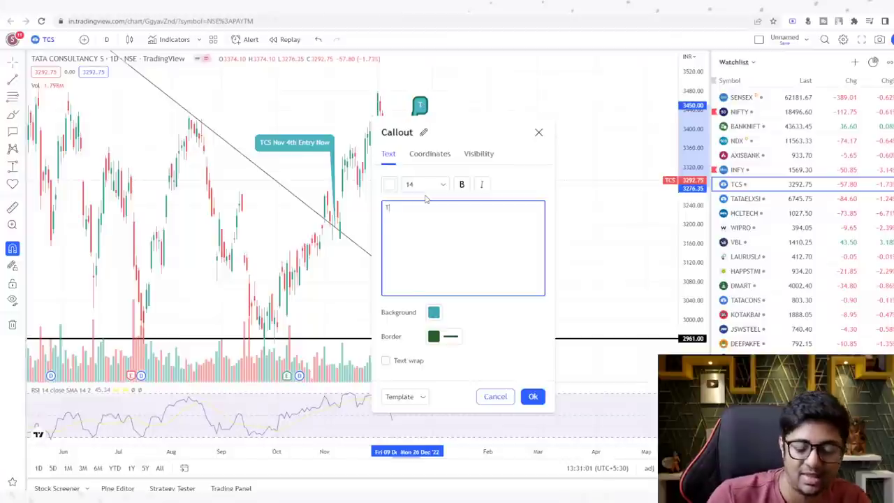
{"action": "type", "text": "TCS Exitr"}
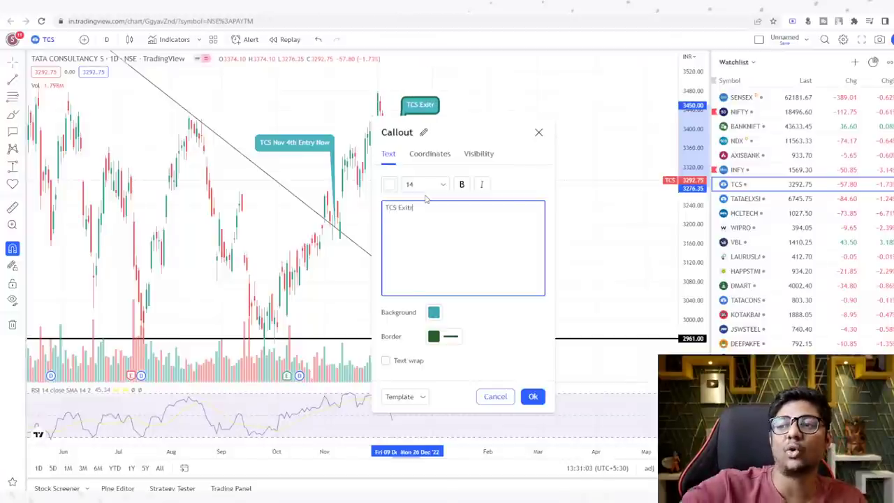
{"action": "key", "text": "BackSpace"}
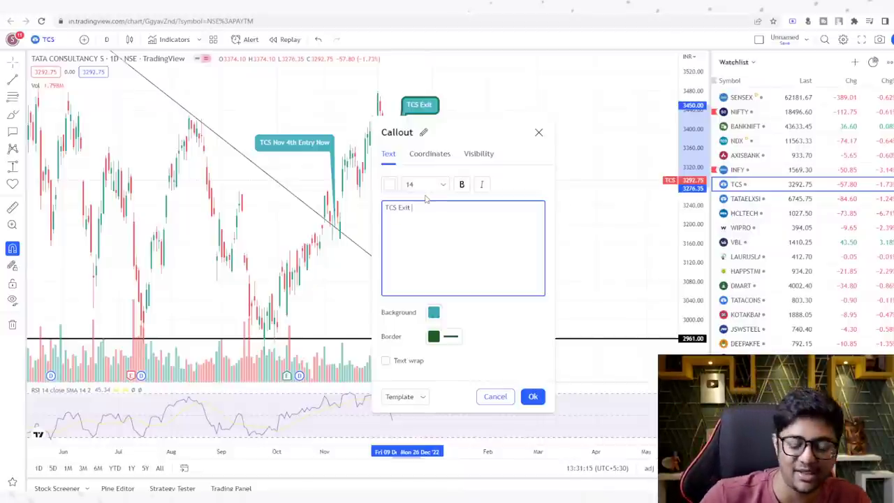
{"action": "type", "text": "2.5%"}
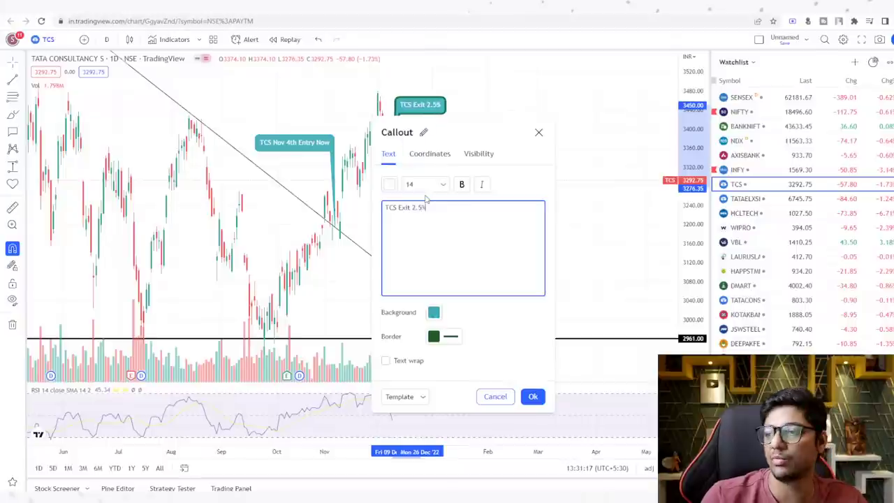
{"action": "type", "text": " Profit"}
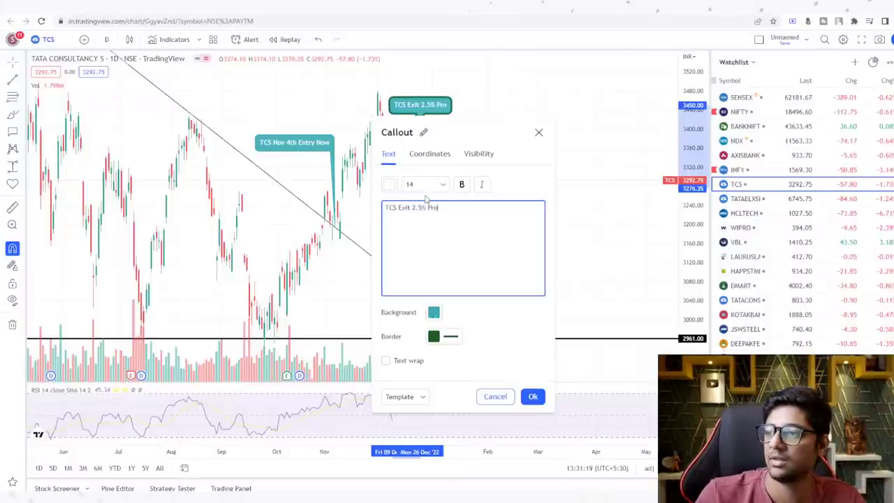
{"action": "left_click", "coordinate": [532, 396]}
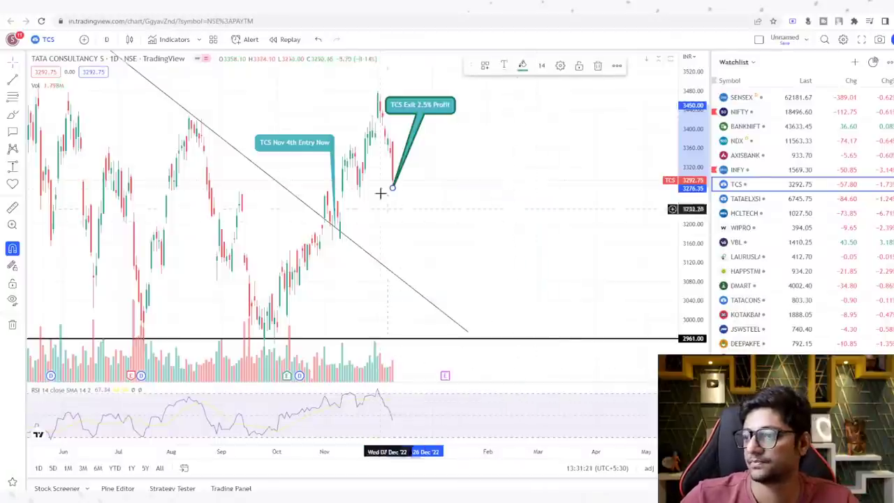
Measure the TCS price range from the 7 November 2022 candle at the entry callout to the latest candle's low
{"action": "left_click", "coordinate": [383, 214]}
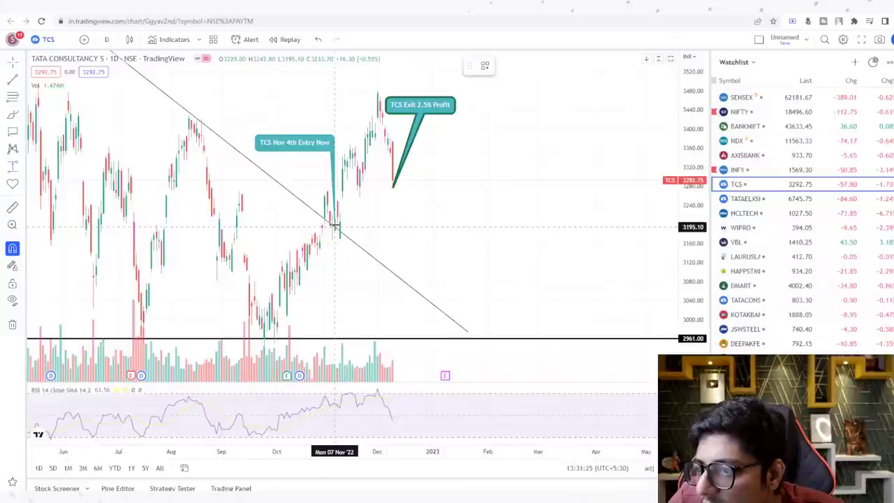
{"action": "left_click", "coordinate": [335, 226]}
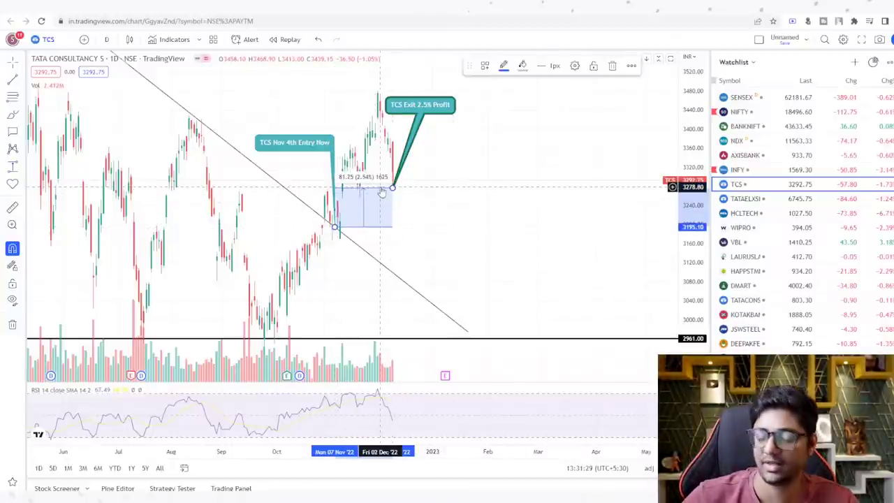
{"action": "left_click", "coordinate": [379, 185]}
Check the TATAELXSI chart briefly, and open HCLTECH to view its recent decline over a wider price scale
{"action": "left_click", "coordinate": [745, 198]}
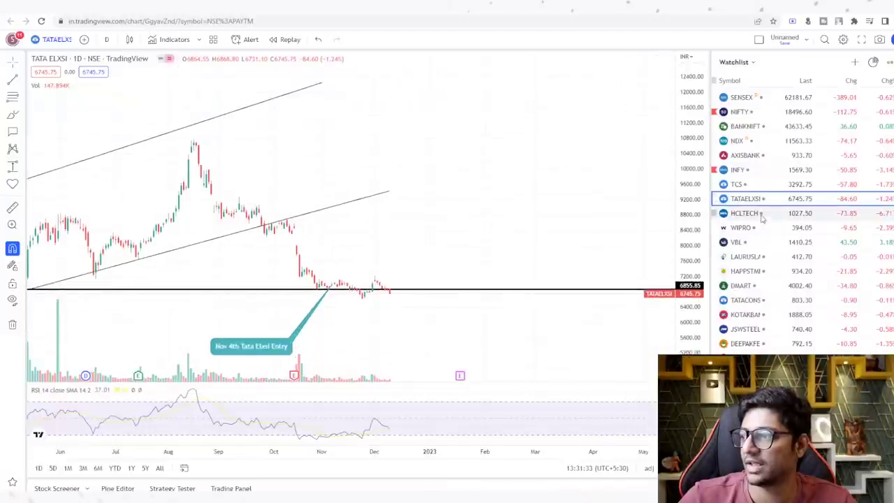
{"action": "left_click", "coordinate": [744, 213]}
{"action": "left_click_drag", "start_coordinate": [691, 124], "coordinate": [700, 257]}
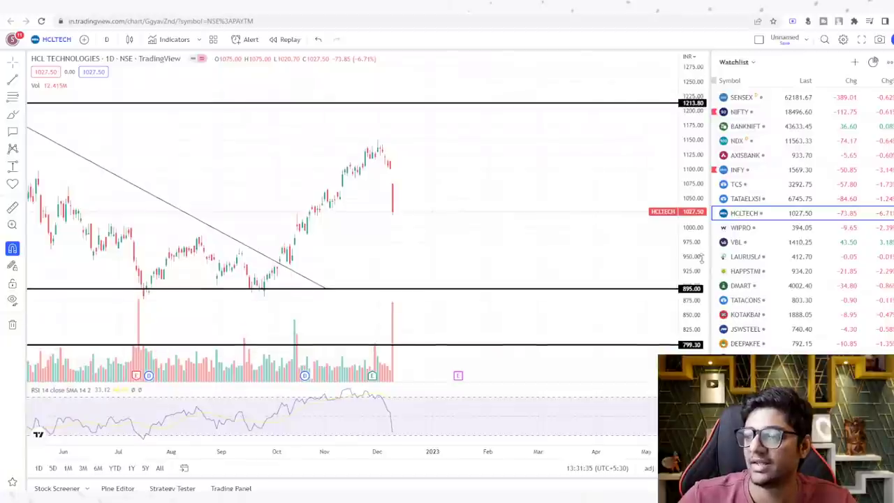
Measure the HCLTECH price range from the 4 October 2022 trendline breakout to the latest candle, and remove the measurement
{"action": "left_click", "coordinate": [279, 261]}
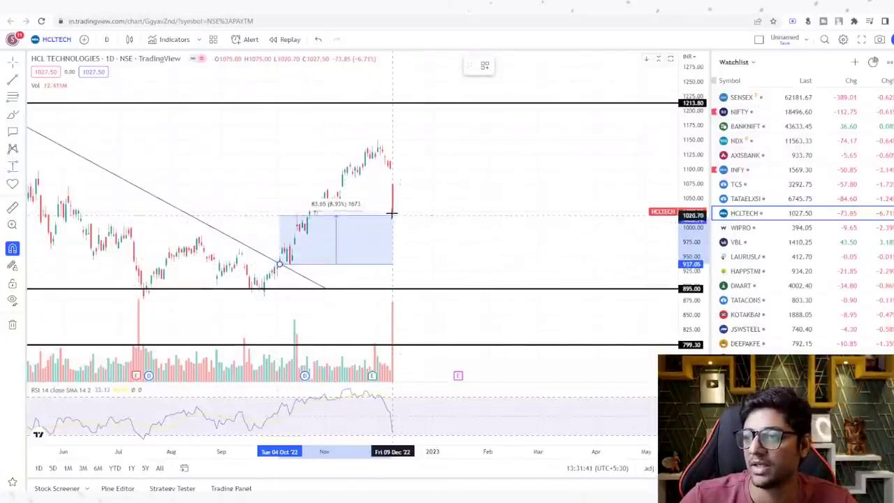
{"action": "left_click", "coordinate": [394, 212]}
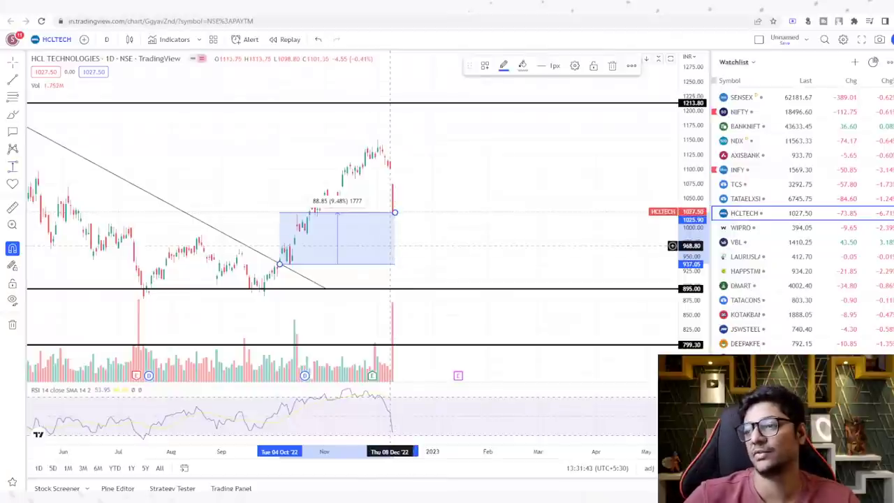
{"action": "left_click", "coordinate": [377, 218]}
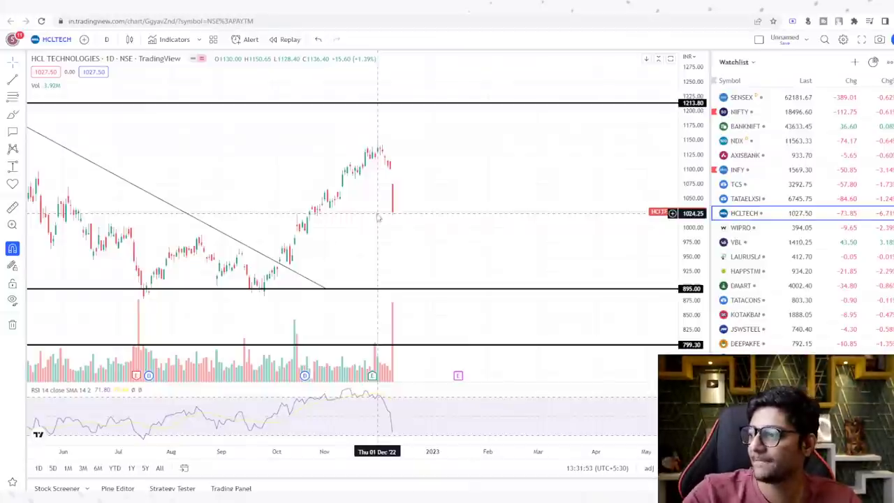
On the WIPRO chart, draw a price range from the buy callout's tip at 402.00 down about 5% to 381.65
{"action": "key", "text": "Down"}
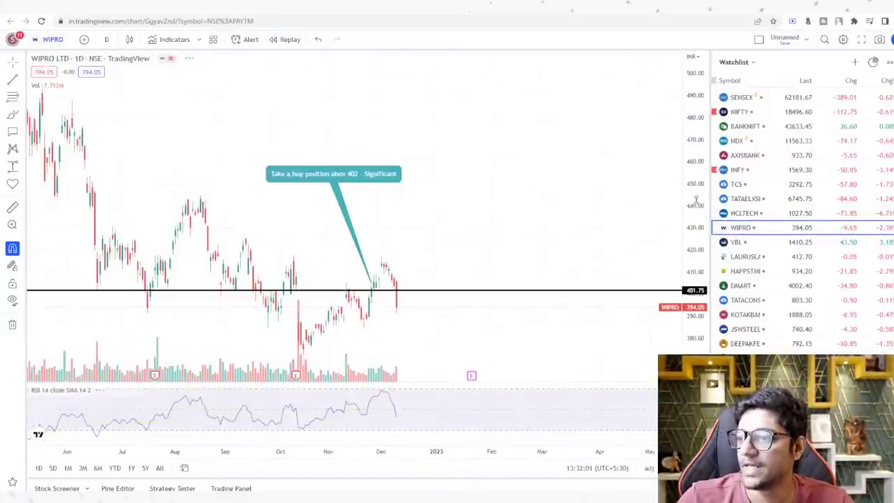
{"action": "left_click_drag", "start_coordinate": [699, 147], "coordinate": [699, 264]}
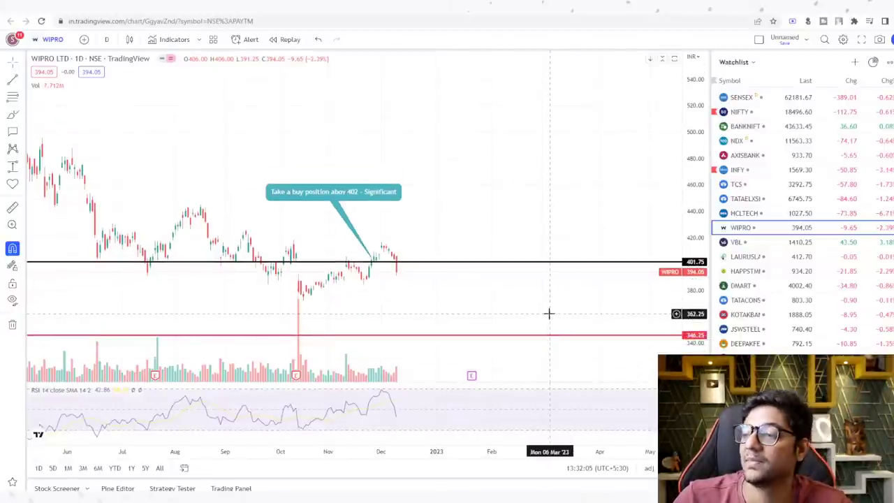
{"action": "mouse_move", "coordinate": [446, 451]}
{"action": "left_mouse_down"}
{"action": "mouse_move", "coordinate": [397, 449]}
{"action": "mouse_move", "coordinate": [491, 447]}
{"action": "mouse_move", "coordinate": [298, 450]}
{"action": "left_mouse_up"}
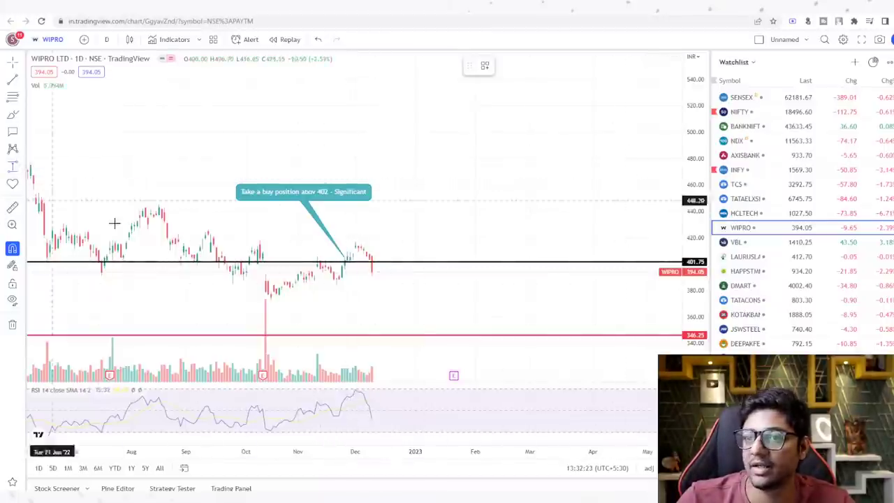
{"action": "left_click", "coordinate": [347, 261], "text": "shift"}
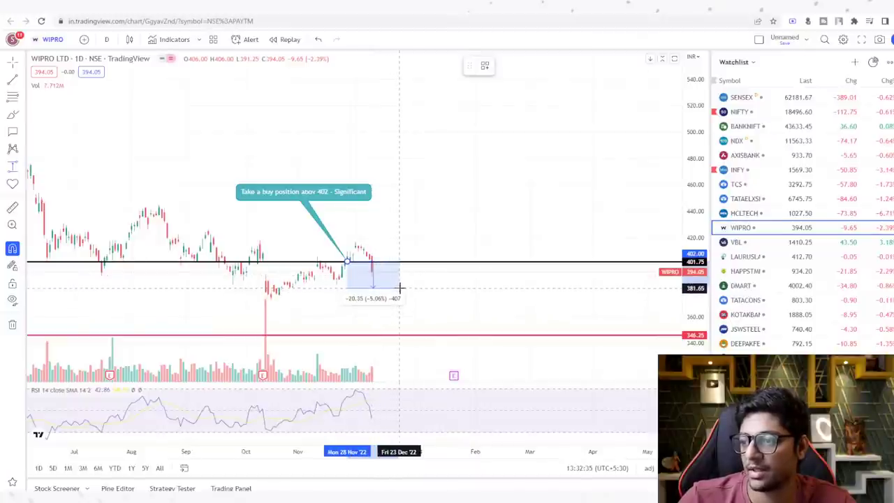
{"action": "left_click", "coordinate": [400, 288]}
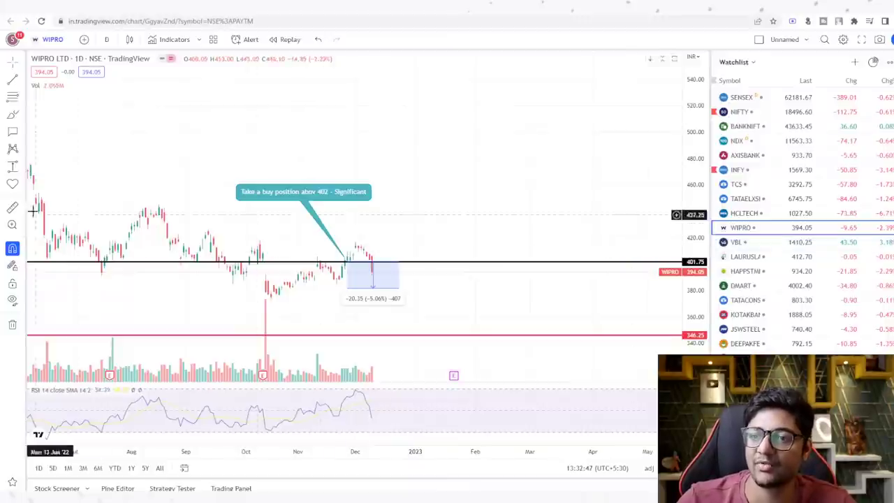
Open the VBL daily chart and examine its uptrend above the two rising trendlines over a longer period
{"action": "left_click", "coordinate": [759, 243]}
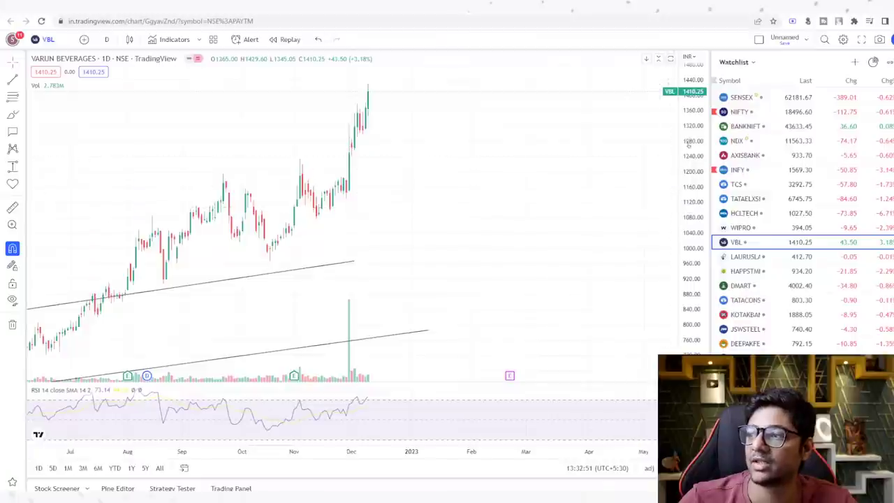
{"action": "left_click_drag", "start_coordinate": [687, 143], "coordinate": [697, 283]}
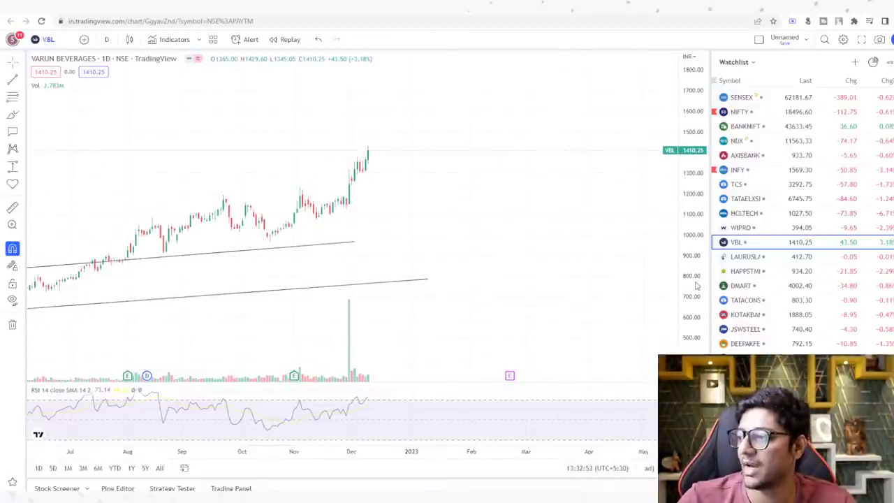
{"action": "scroll", "coordinate": [274, 450], "scroll_direction": "down", "scroll_amount": 2}
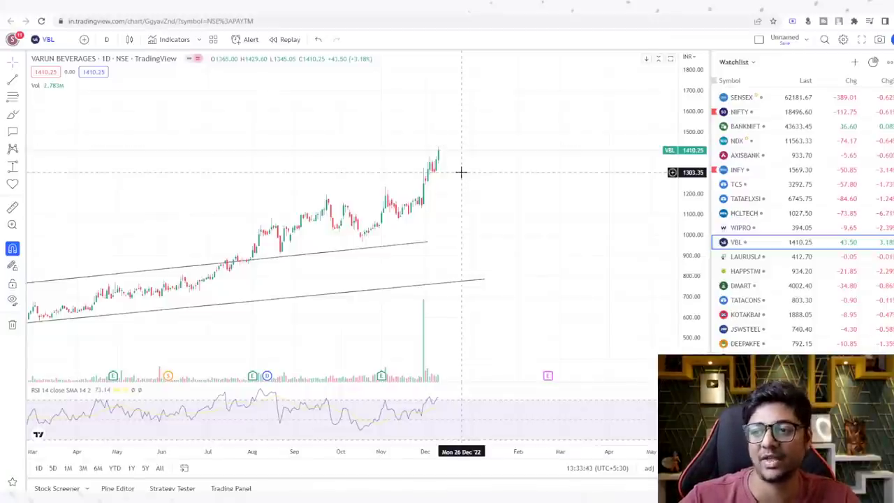
Open the LAURUSLABS chart and extend its existing price range to the 9 December 2022 candle at 411.05
{"action": "left_click", "coordinate": [798, 256]}
{"action": "left_click_drag", "start_coordinate": [693, 168], "coordinate": [698, 289]}
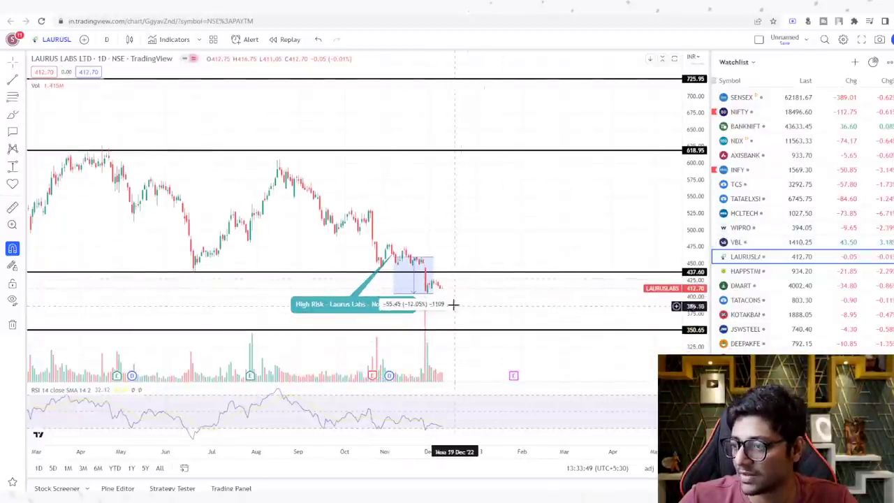
{"action": "left_click_drag", "start_coordinate": [433, 294], "coordinate": [442, 291]}
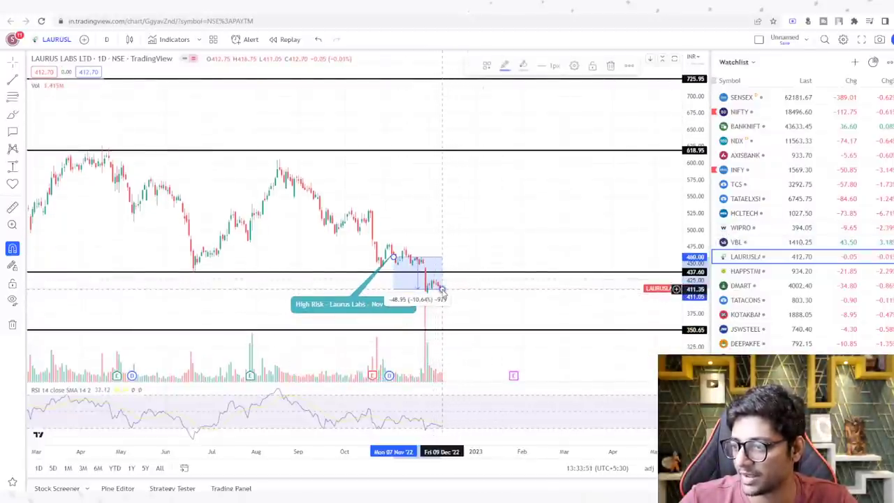
{"action": "left_click", "coordinate": [480, 248]}
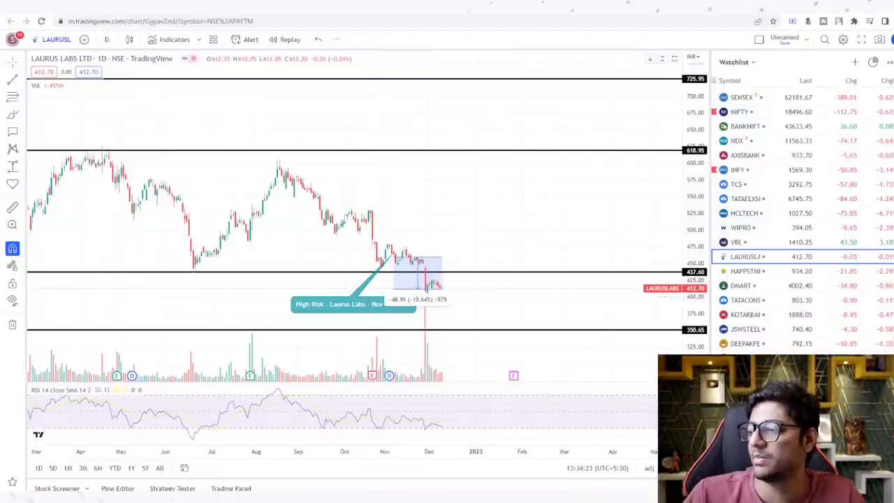
Look briefly through the HAPPSTMNDS, DMART, TATACONSUM, KOTAKBANK and JSWSTEEL charts, and view DEEPAKFERT over a wider price scale
{"action": "left_click", "coordinate": [745, 271]}
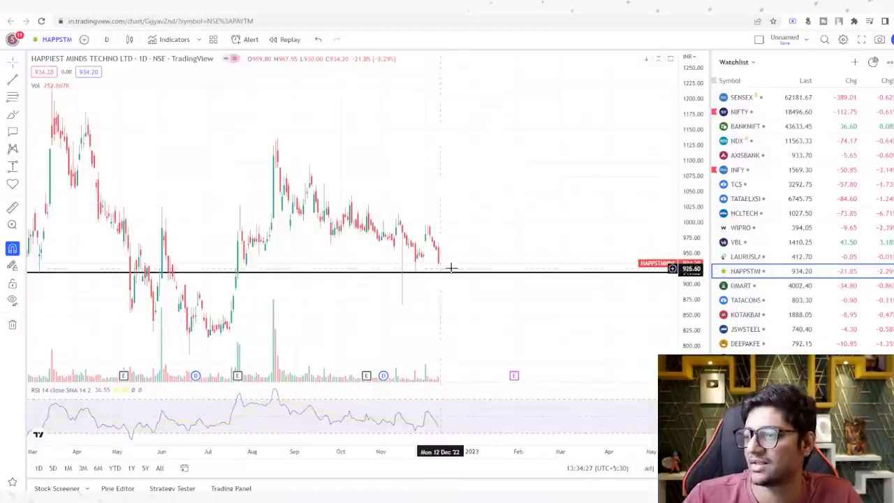
{"action": "left_click", "coordinate": [744, 286]}
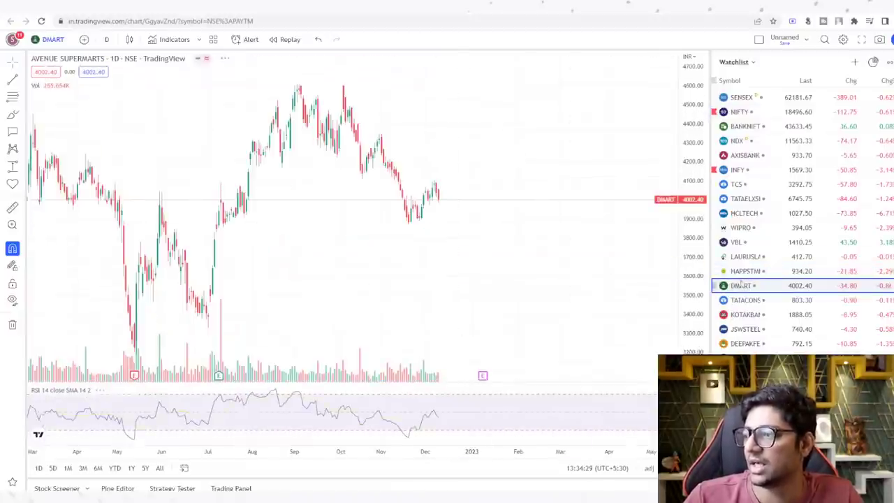
{"action": "left_click", "coordinate": [740, 302]}
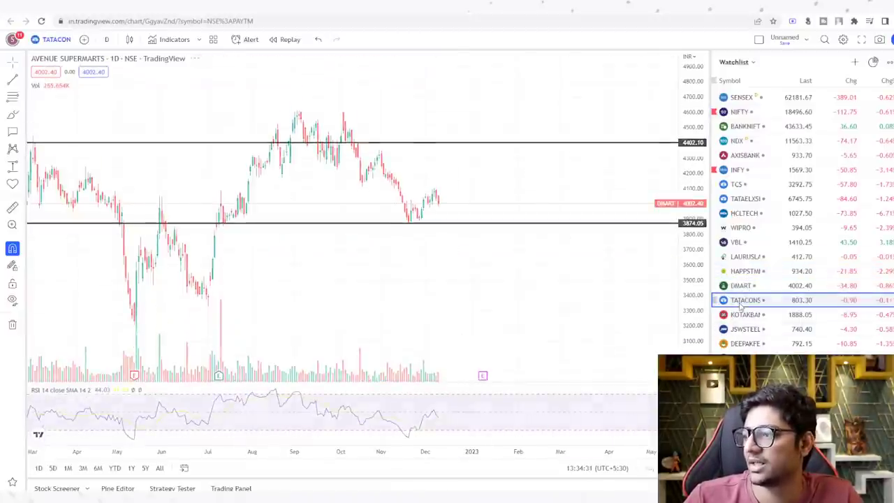
{"action": "left_click", "coordinate": [741, 315]}
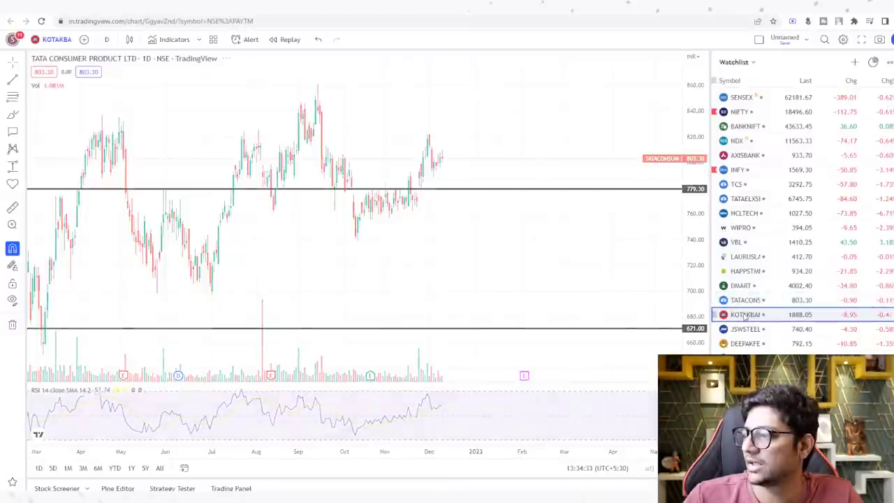
{"action": "left_click", "coordinate": [742, 329]}
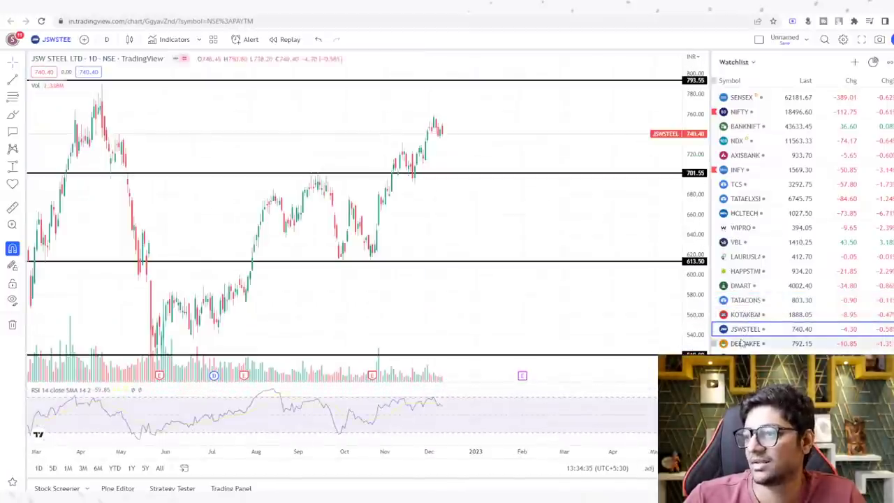
{"action": "left_click", "coordinate": [741, 343]}
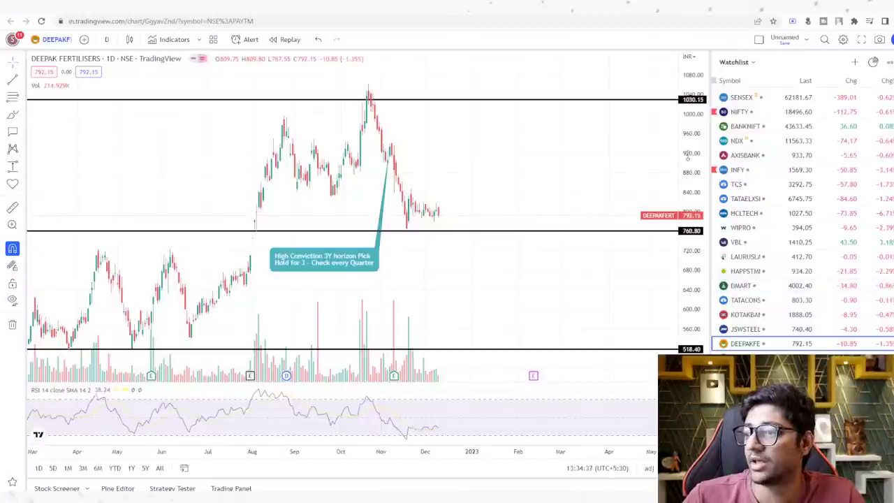
{"action": "left_click_drag", "start_coordinate": [688, 154], "coordinate": [692, 238]}
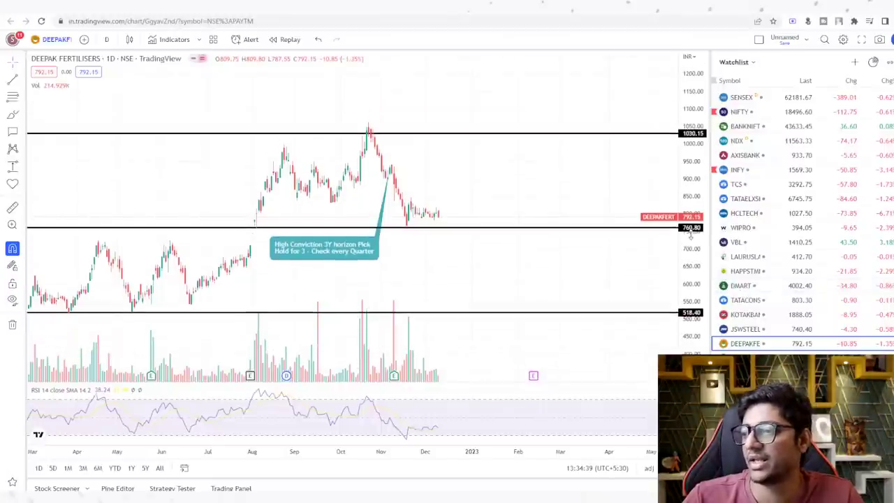
{"action": "left_click", "coordinate": [667, 228]}
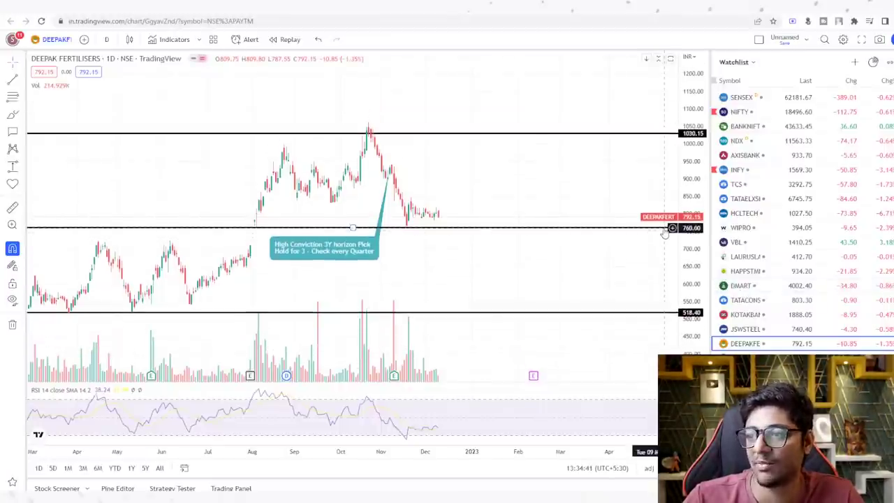
{"action": "left_click_drag", "start_coordinate": [668, 226], "coordinate": [667, 223]}
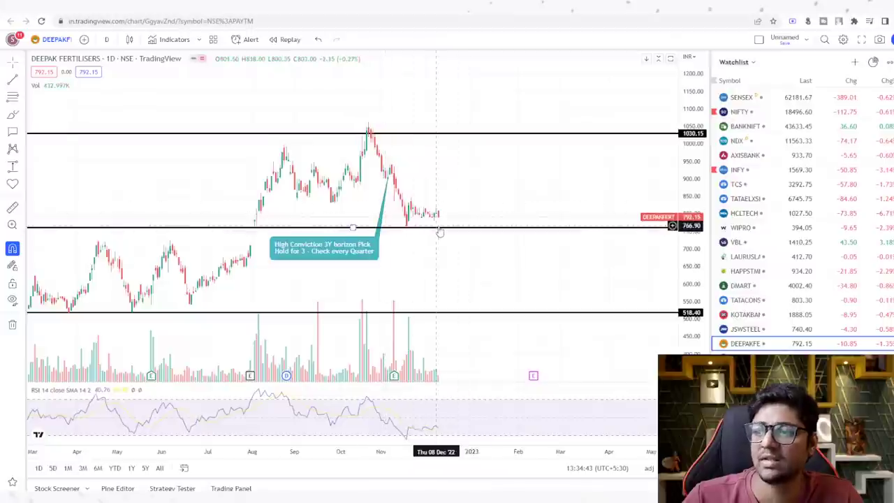
{"action": "key", "text": "ctrl+z"}
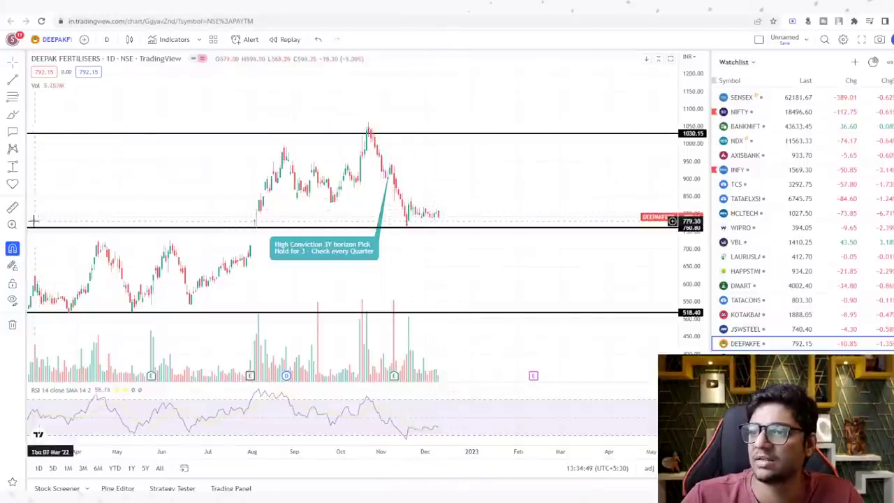
Place a callout pointing at the 7 December 2022 DEEPAKFERT candle at 792.00, with its box below the support line and a white border
{"action": "left_click", "coordinate": [433, 218]}
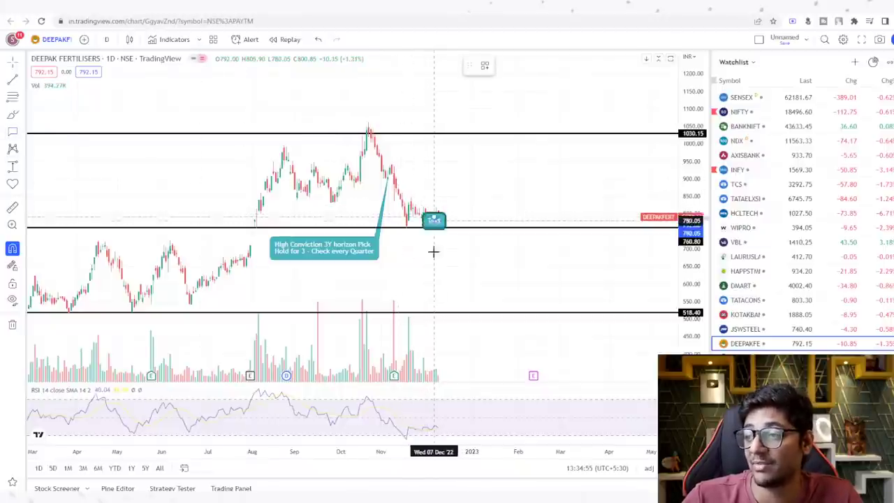
{"action": "left_click", "coordinate": [382, 282]}
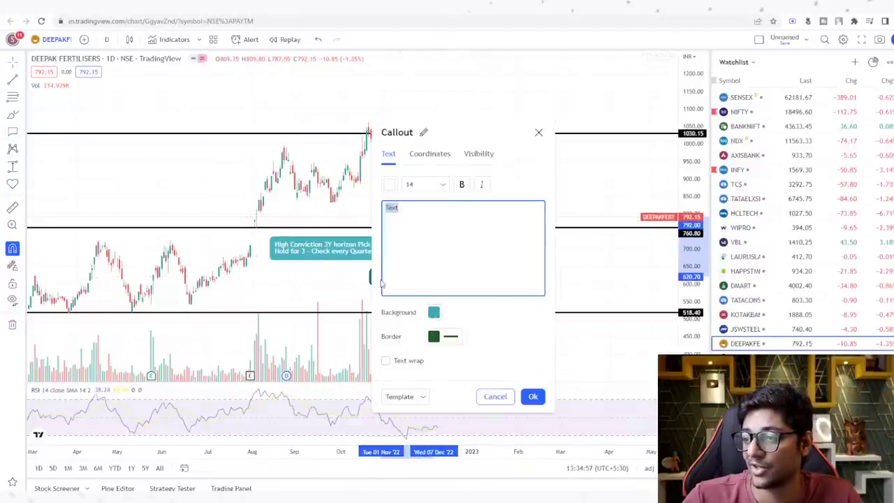
{"action": "left_click", "coordinate": [433, 336]}
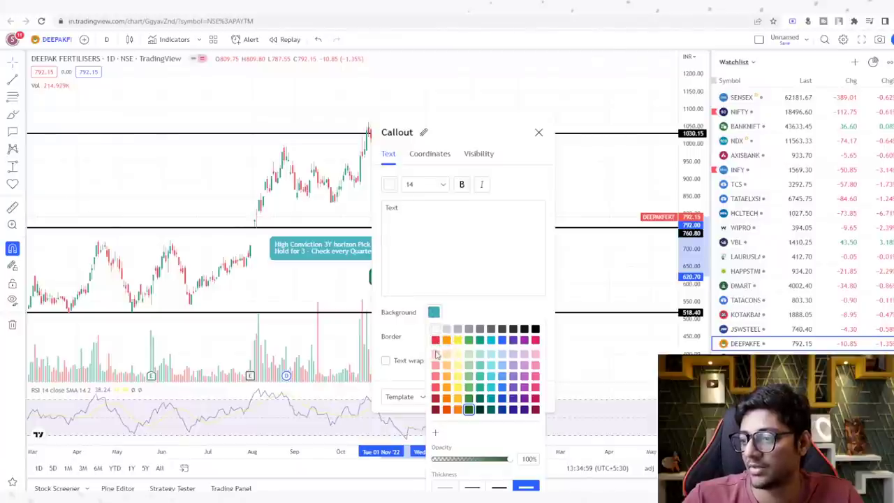
{"action": "left_click", "coordinate": [435, 328]}
Set the new DEEPAKFERT callout's text to "Can Accumulate More - Stop Loss 15% MAX"
{"action": "left_click", "coordinate": [417, 214]}
{"action": "type", "text": "C"}
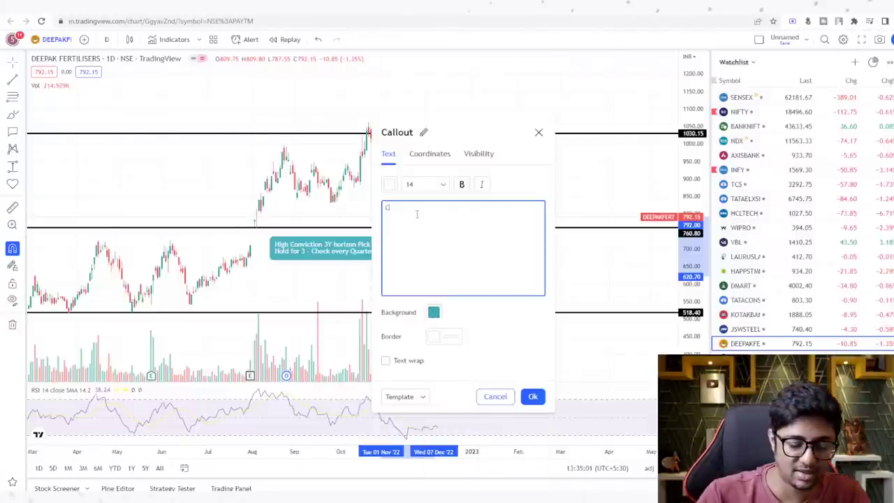
{"action": "type", "text": "an Accumulate"}
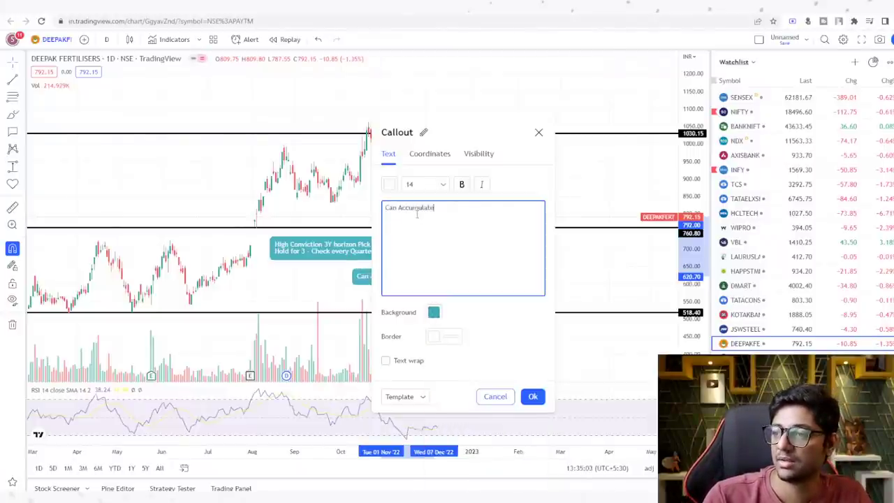
{"action": "type", "text": " More - Stop Loss 10%"}
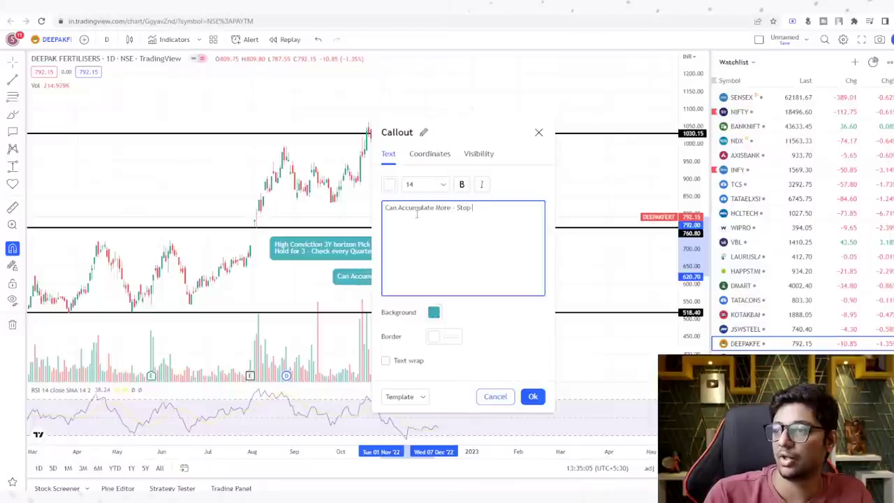
{"action": "key", "text": "BackSpace"}
{"action": "key", "text": "BackSpace"}
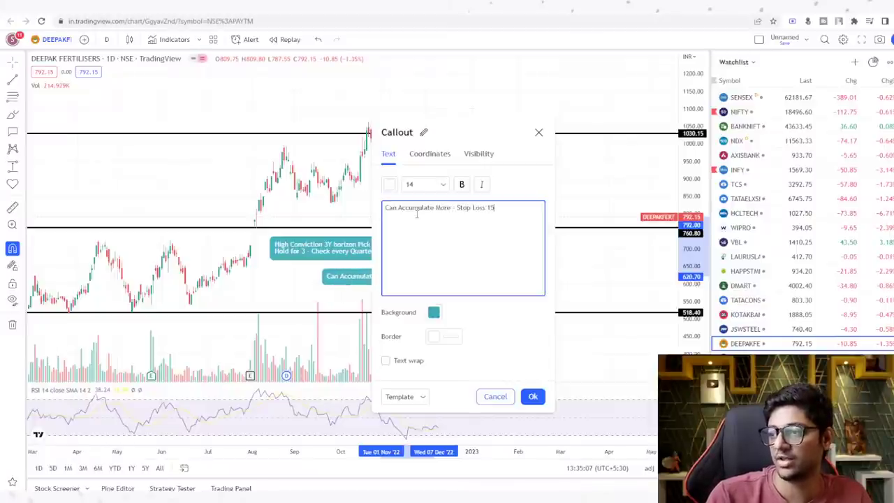
{"action": "type", "text": "5%"}
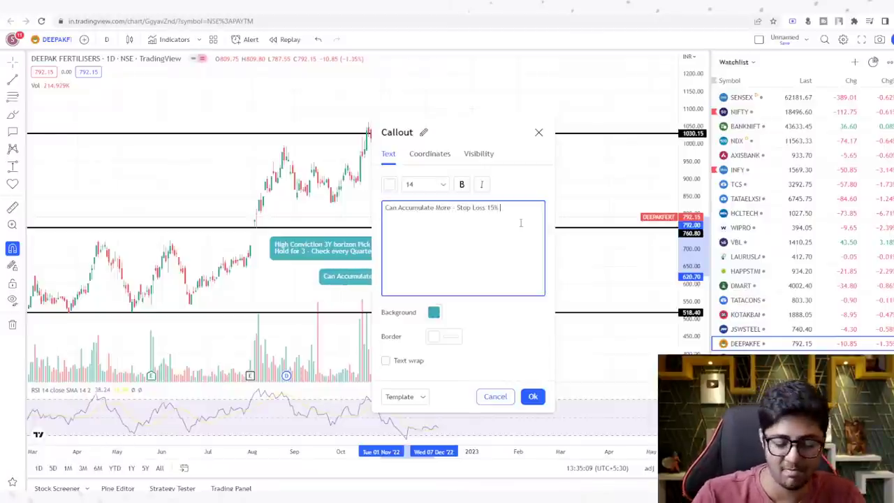
{"action": "type", "text": " MAX"}
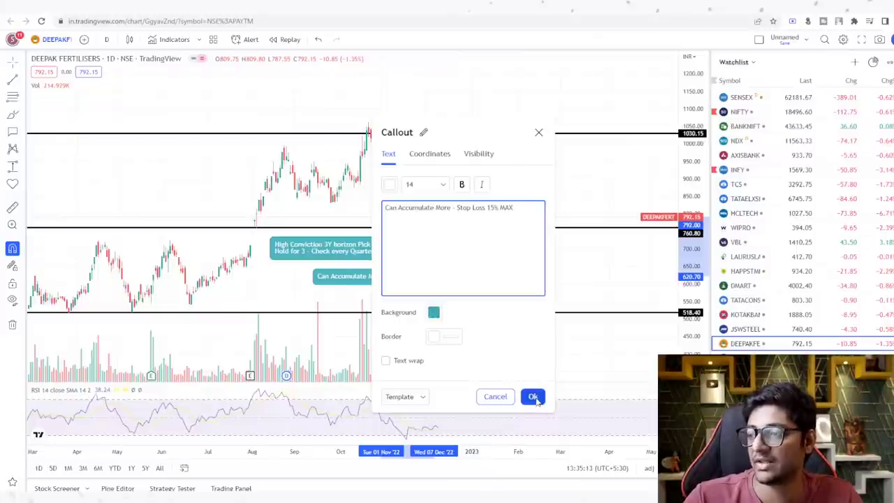
{"action": "left_click", "coordinate": [532, 396]}
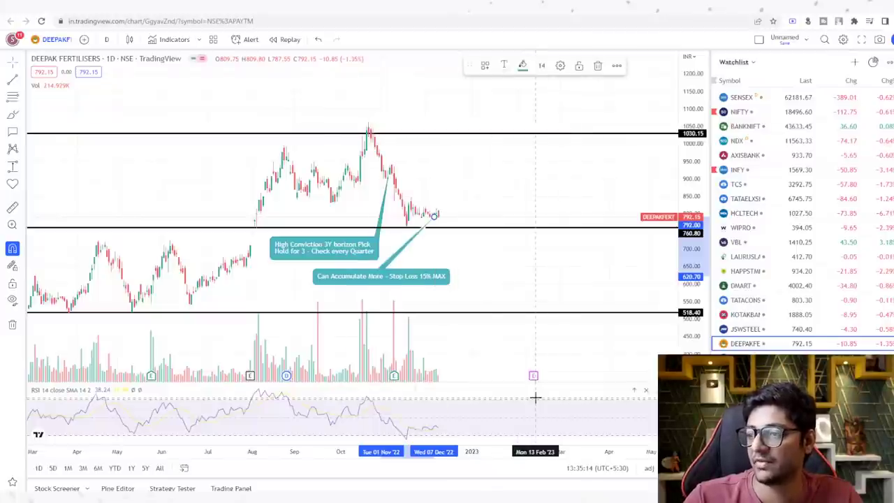
Measure a drop of about 15% from the 760.80 support line down to 645.50, and remove the measurement
{"action": "left_click", "coordinate": [13, 149]}
{"action": "left_click", "coordinate": [454, 228]}
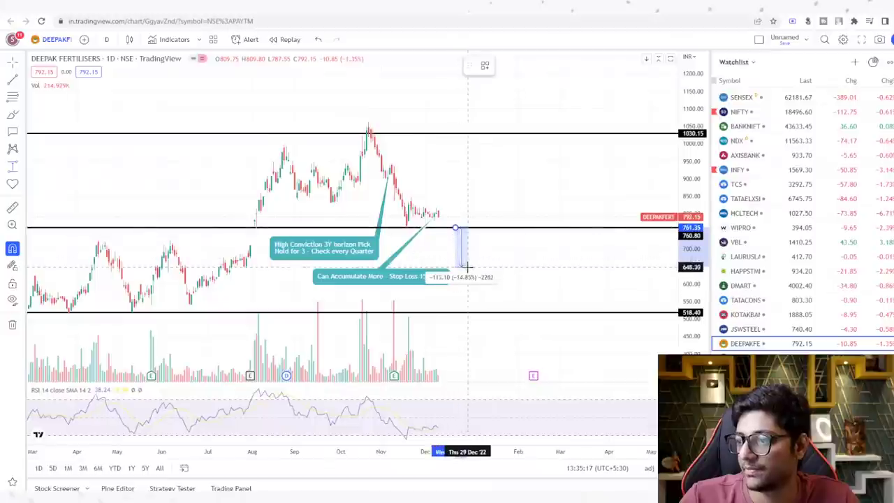
{"action": "left_click", "coordinate": [467, 267]}
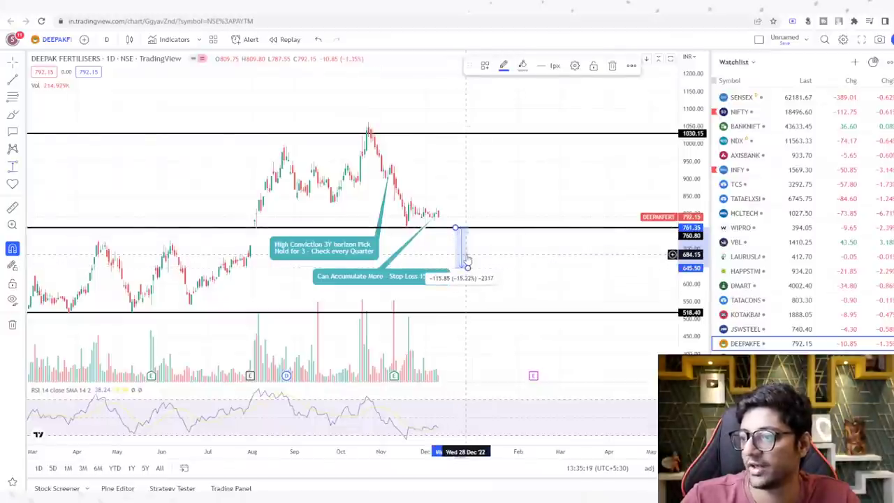
{"action": "left_click", "coordinate": [465, 254]}
Append "- 645 EXIT" to the text of the "Can Accumulate More" callout
{"action": "left_click", "coordinate": [414, 277]}
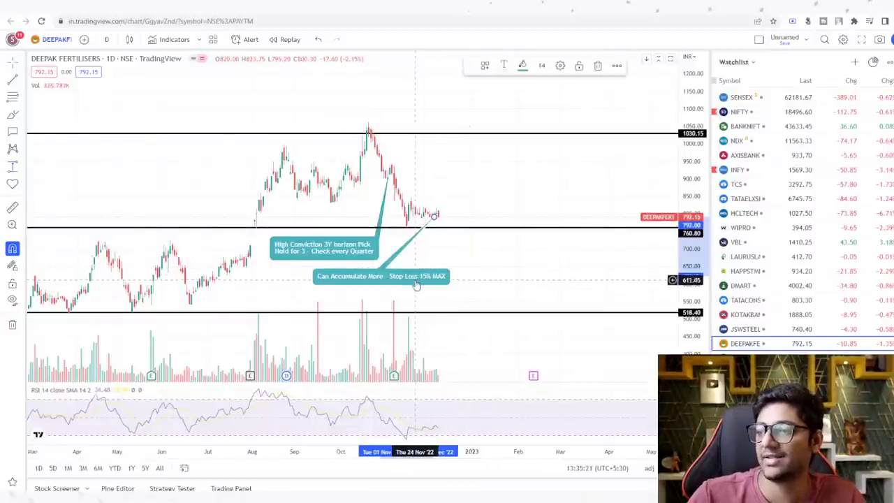
{"action": "right_click", "coordinate": [399, 278]}
{"action": "left_click", "coordinate": [430, 443]}
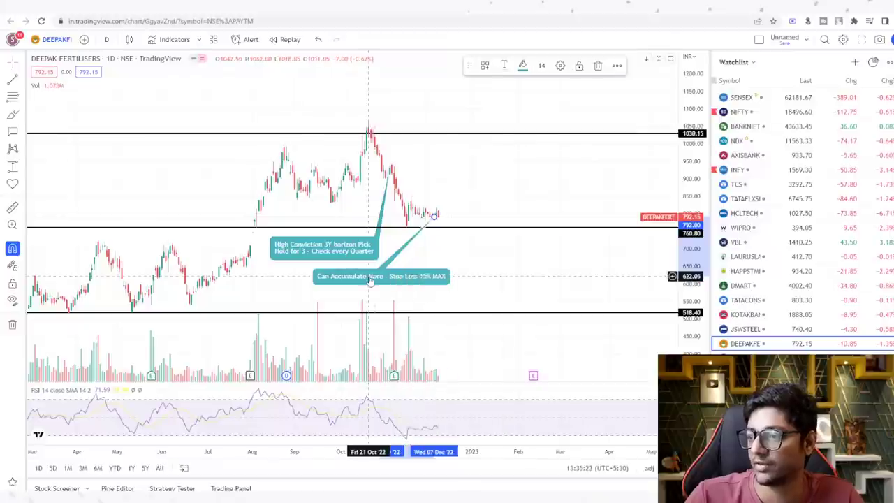
{"action": "type", "text": "- 6"}
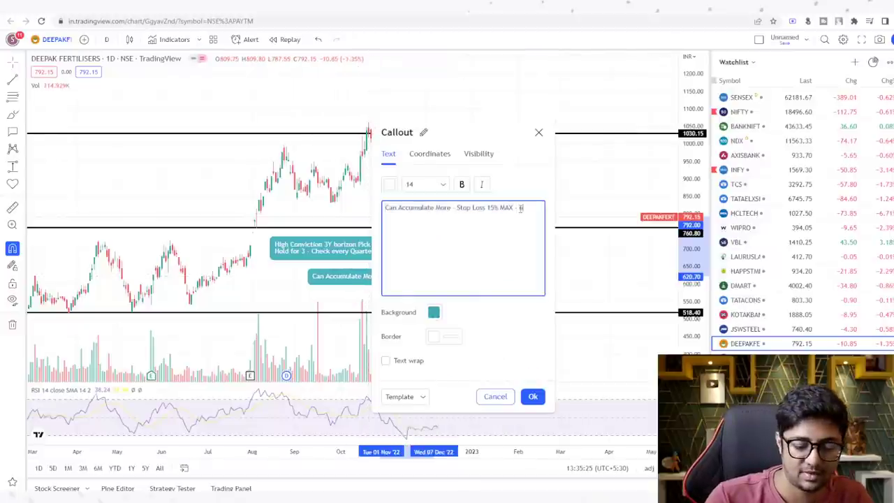
{"action": "type", "text": "45 EXIT"}
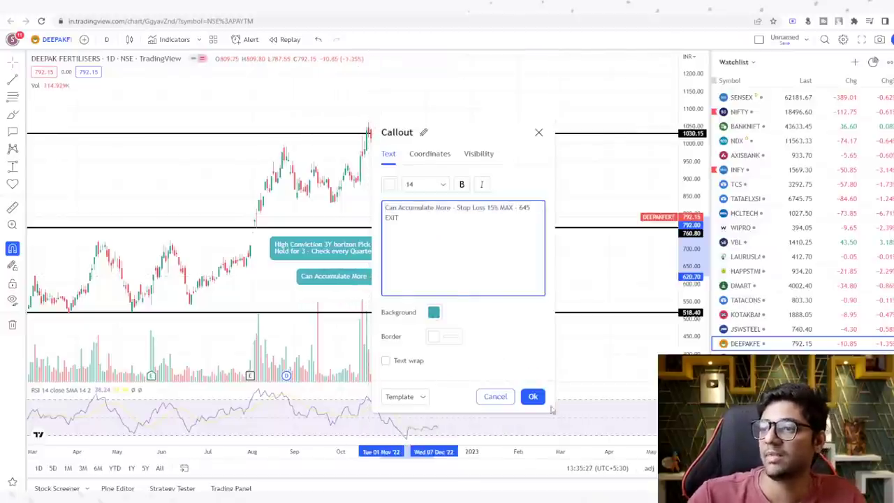
{"action": "left_click", "coordinate": [532, 395]}
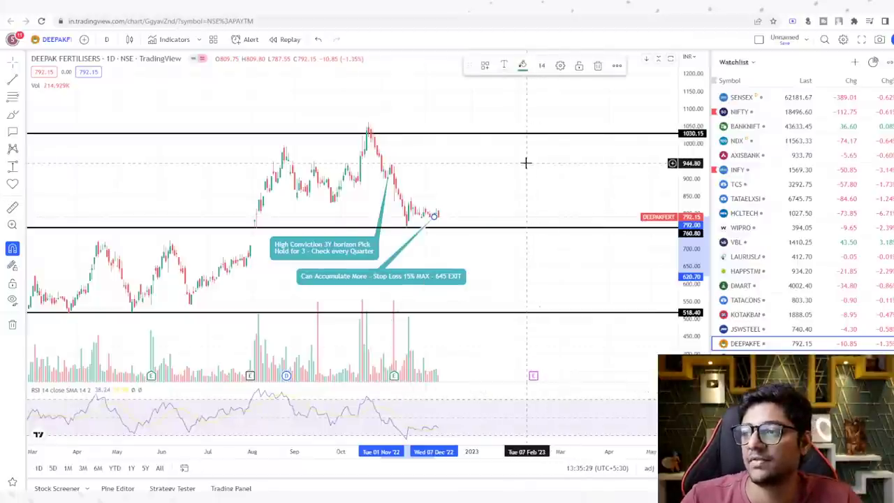
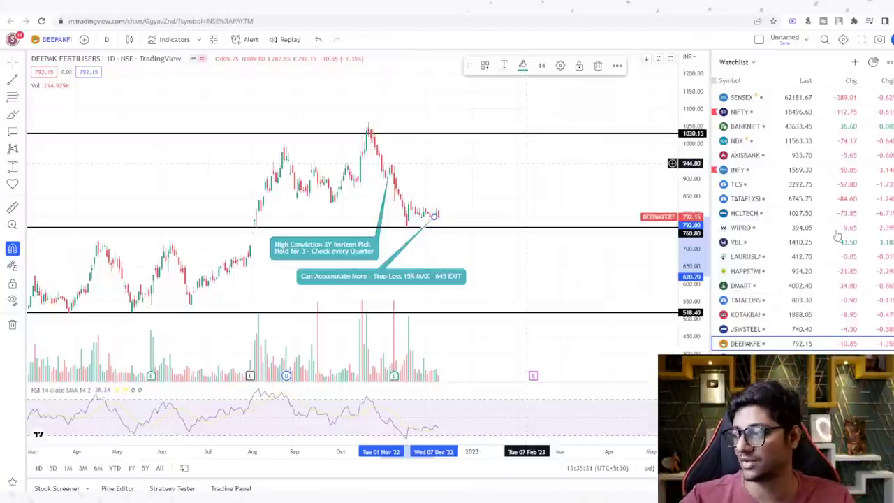
Open the BAJFINANCE chart and move its short-position callout box slightly lower, to about the 7665.75 level
{"action": "scroll", "coordinate": [757, 328], "scroll_direction": "down", "scroll_amount": 3}
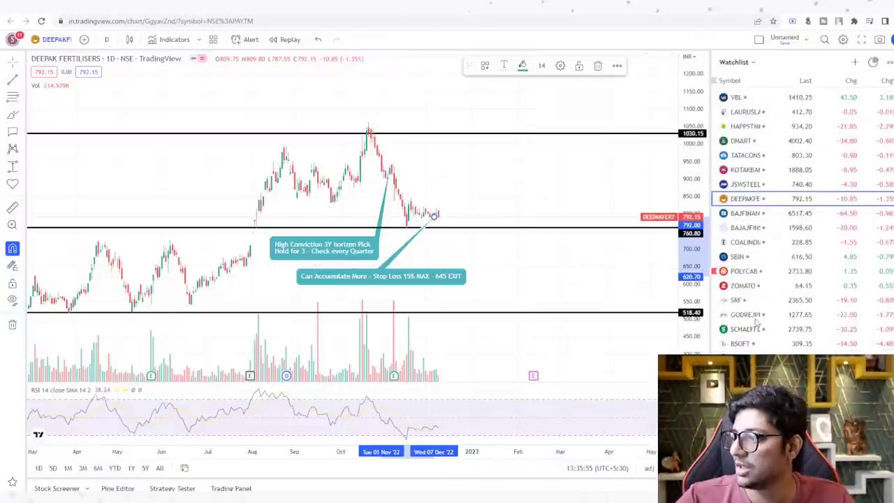
{"action": "left_click", "coordinate": [760, 215]}
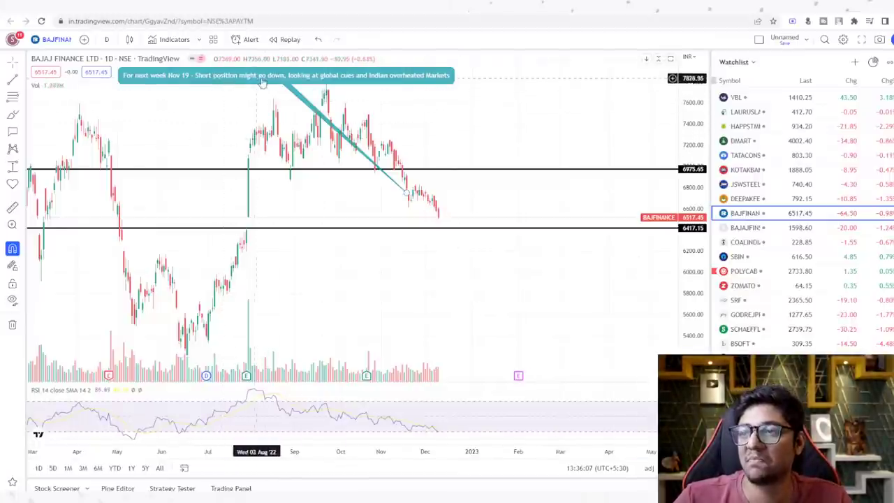
{"action": "mouse_move", "coordinate": [337, 84]}
{"action": "left_mouse_down"}
{"action": "mouse_move", "coordinate": [339, 100]}
{"action": "mouse_move", "coordinate": [355, 104]}
{"action": "left_mouse_up"}
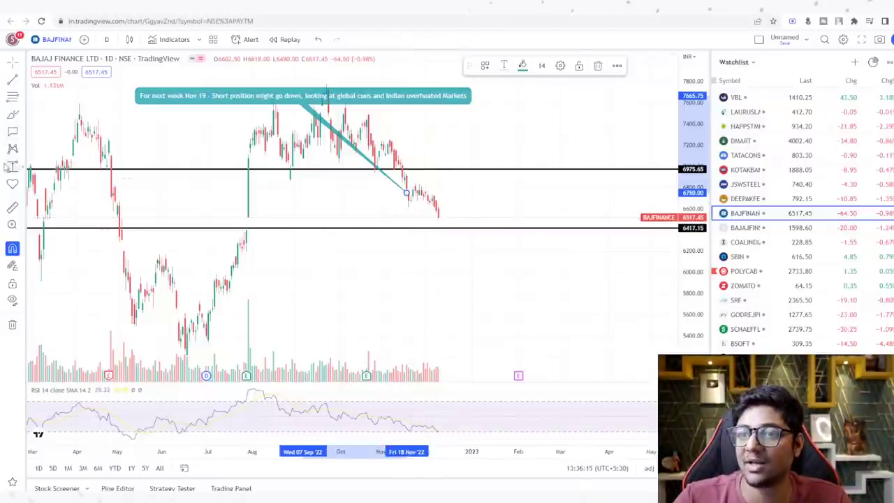
Measure the BAJFINANCE short trade's drop from the 6747 entry to the latest candle's low near 6490, removing each measurement
{"action": "left_click", "coordinate": [439, 220]}
{"action": "left_click", "coordinate": [409, 194], "text": "shift"}
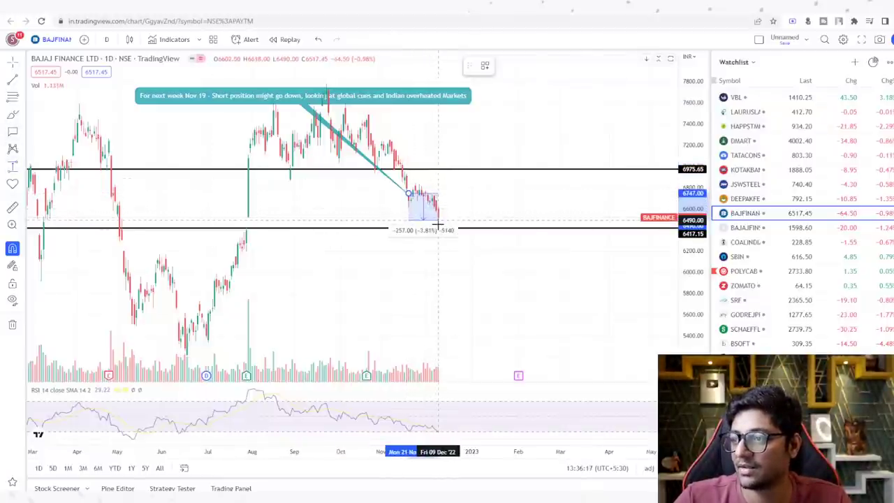
{"action": "left_click", "coordinate": [438, 221]}
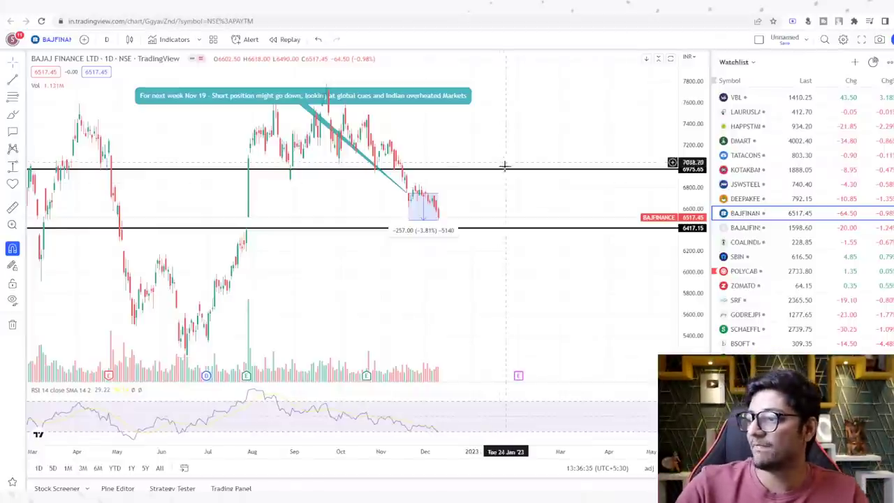
{"action": "left_click", "coordinate": [433, 199]}
{"action": "key", "text": "Delete"}
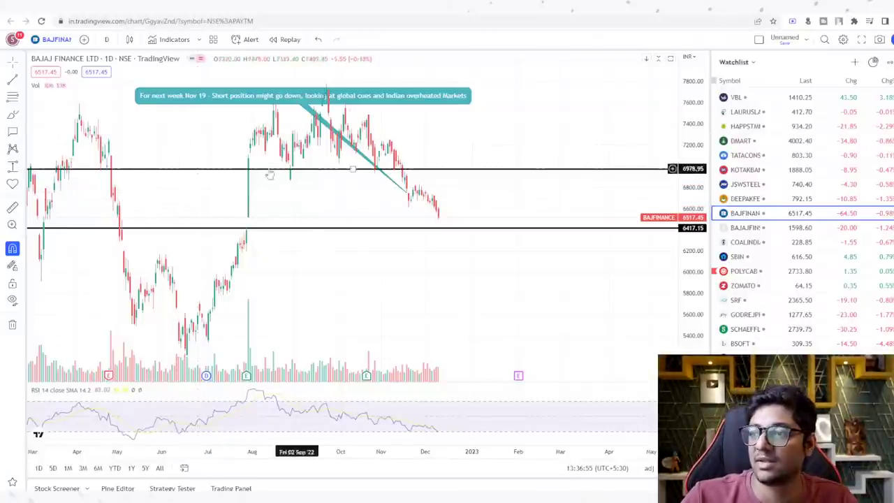
{"action": "left_click", "coordinate": [407, 193], "text": "shift"}
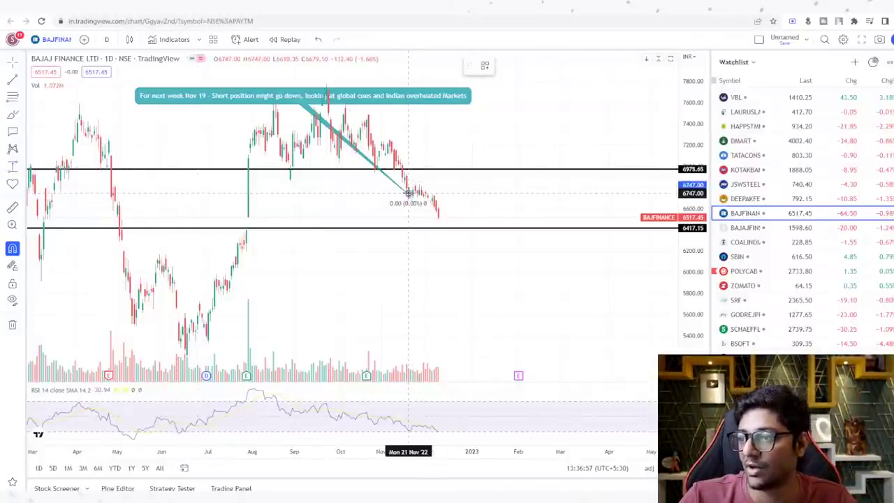
{"action": "left_click", "coordinate": [439, 221]}
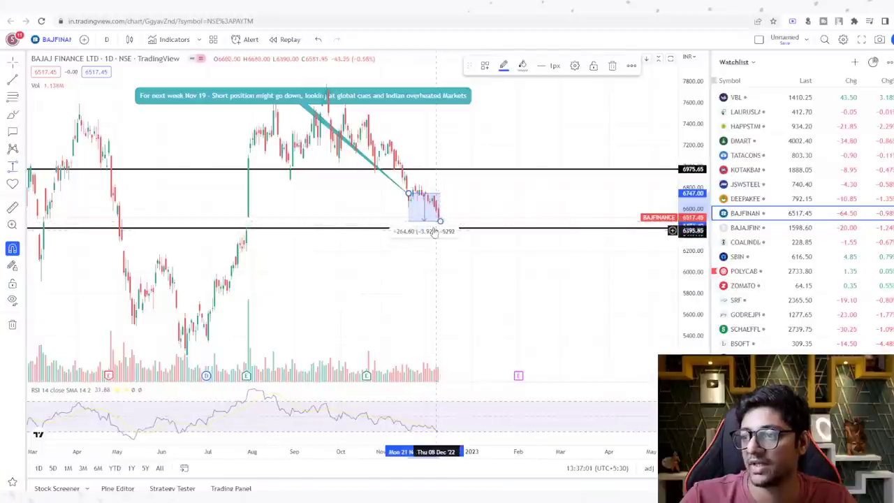
{"action": "left_click", "coordinate": [431, 227]}
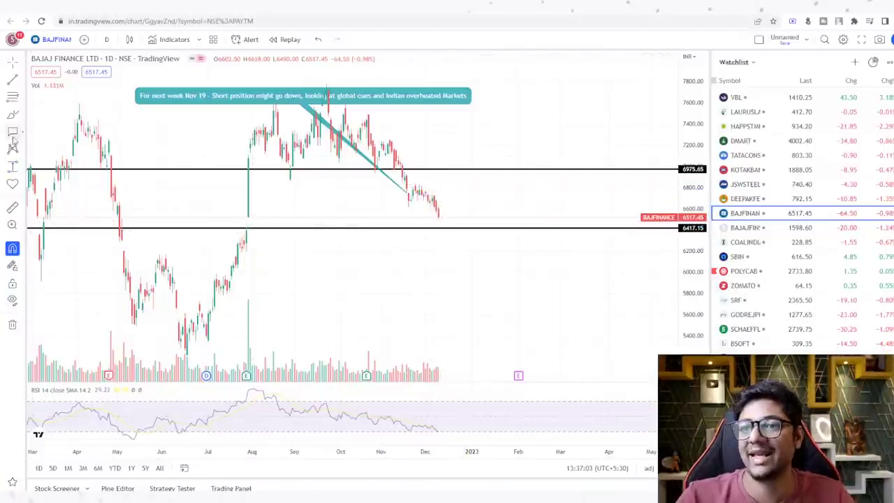
Add a callout anchored at BAJFINANCE's latest candle, its box below the price, reading "Exiting On Dec 11th at 4% Gain - Market next week looks volatile"
{"action": "left_click", "coordinate": [438, 217]}
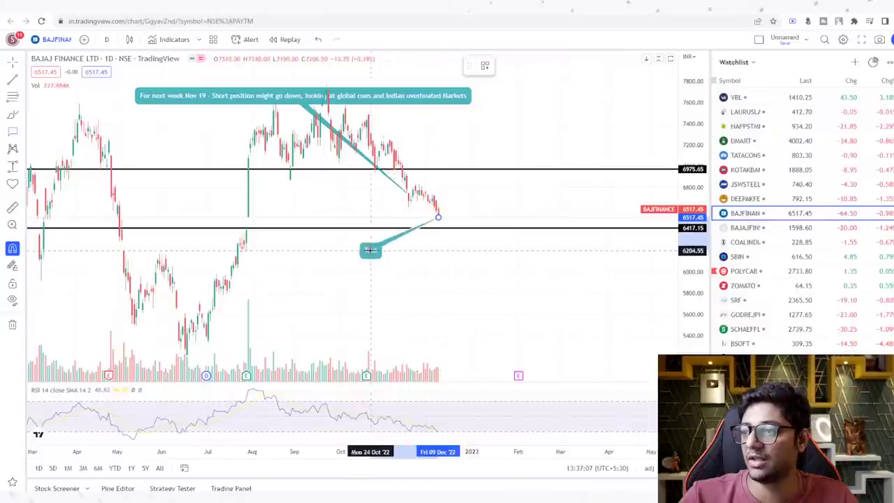
{"action": "left_click", "coordinate": [349, 245]}
{"action": "type", "text": "Exiting"}
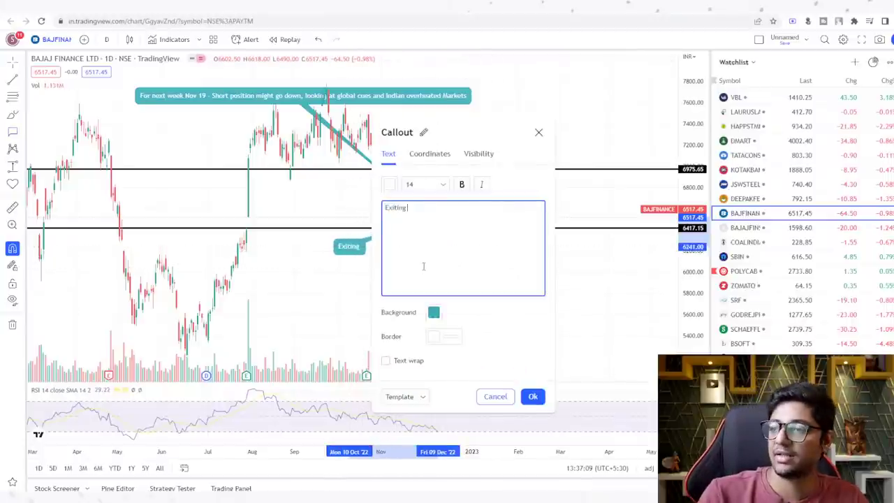
{"action": "type", "text": " On Dec 11th"}
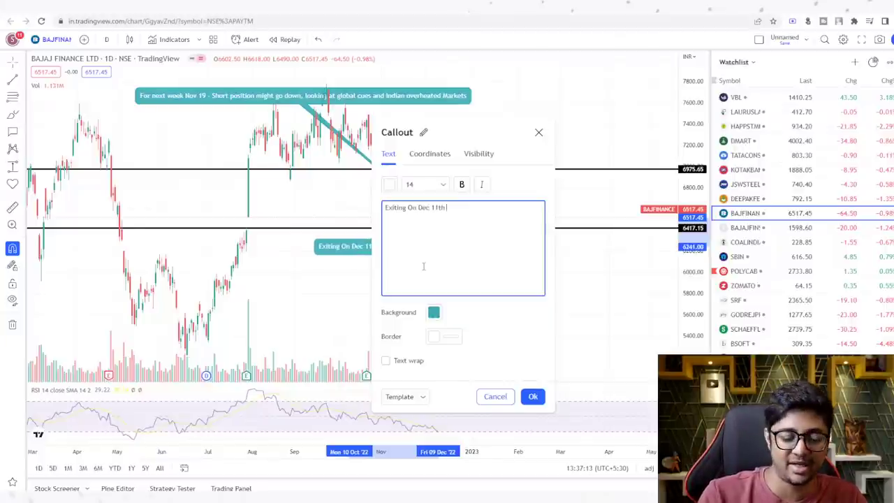
{"action": "type", "text": " at 4% Gain"}
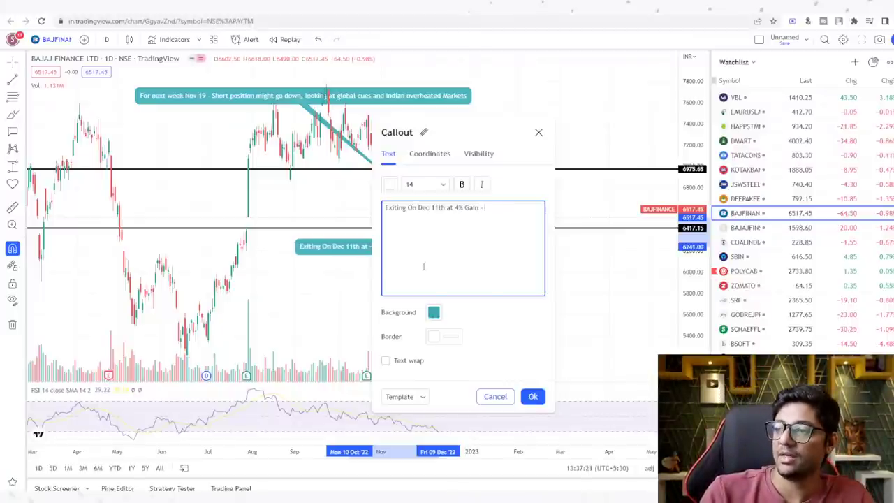
{"action": "type", "text": "- Mar"}
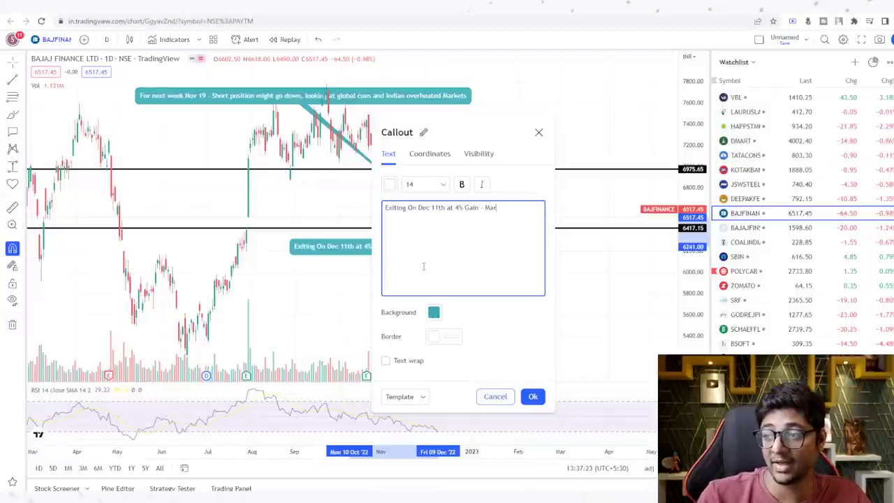
{"action": "type", "text": "ket next wee"}
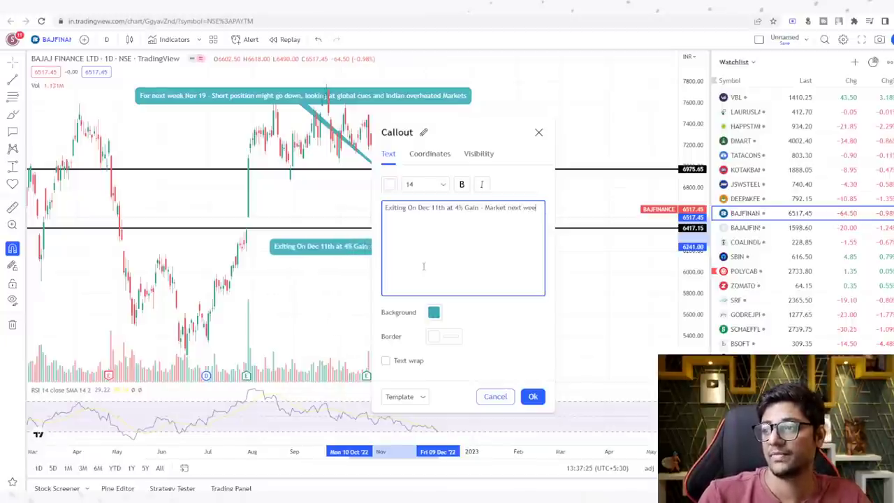
{"action": "type", "text": "k looks volatile"}
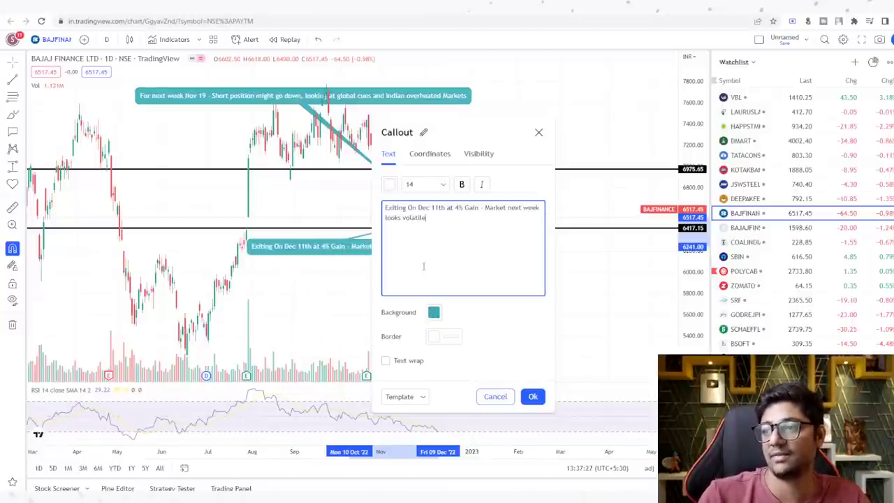
{"action": "left_click", "coordinate": [532, 396]}
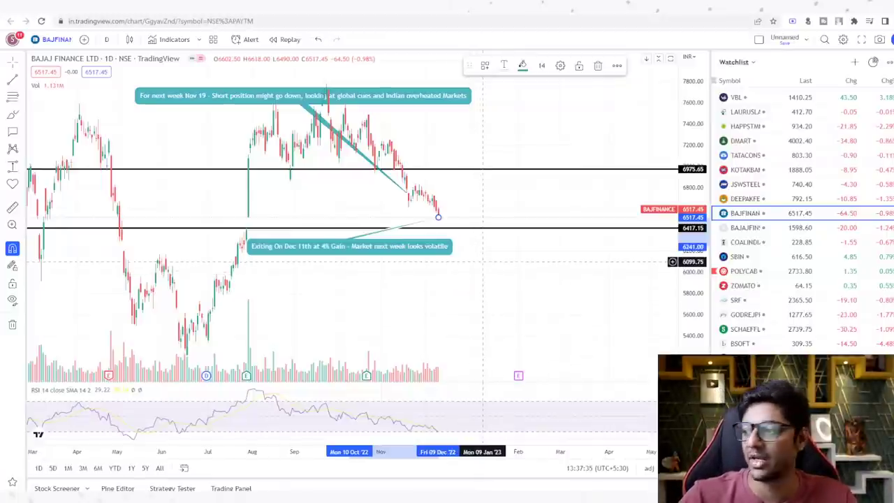
Check the BAJAJFINSV and COALINDIA charts and open the SBIN chart
{"action": "left_click", "coordinate": [783, 229]}
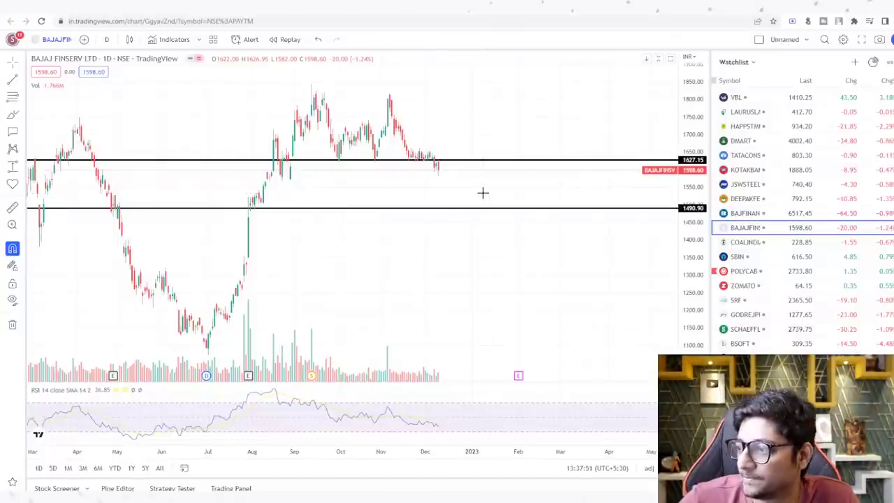
{"action": "left_click", "coordinate": [744, 242]}
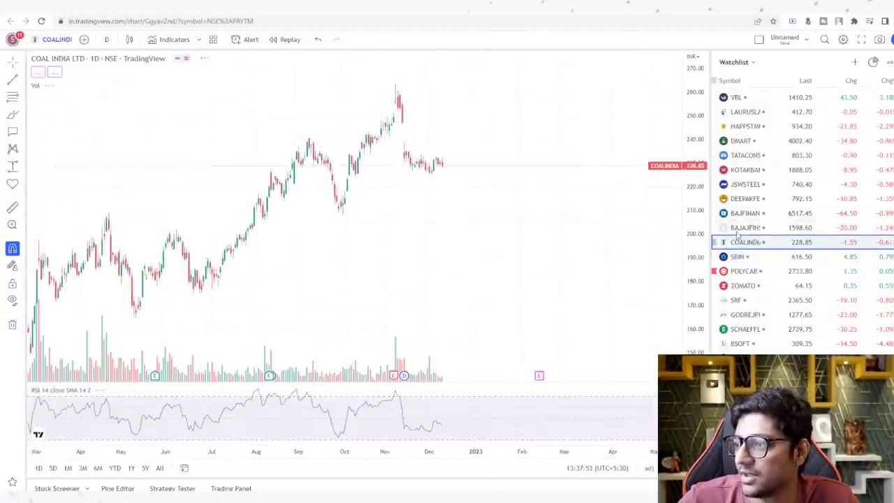
{"action": "left_click", "coordinate": [739, 256]}
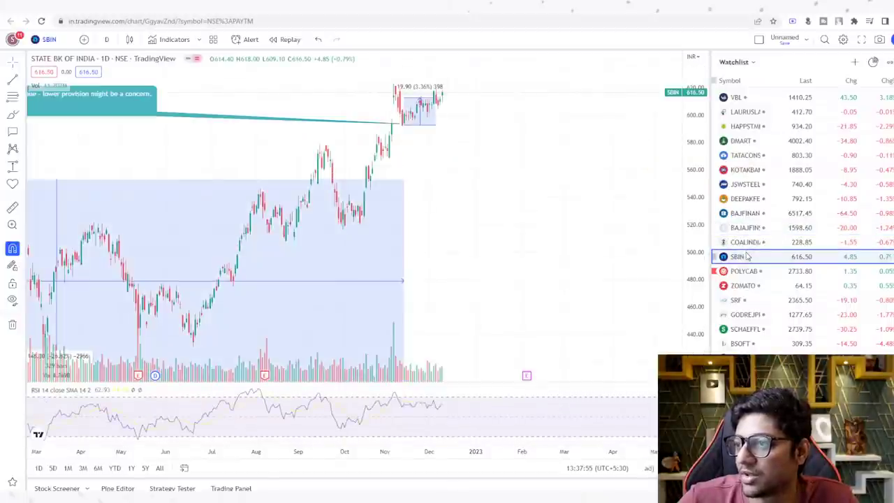
Extend the small SBIN price-range measurement that starts at 592.65 to end at the latest candle, at 617.70
{"action": "left_click_drag", "start_coordinate": [694, 176], "coordinate": [691, 232]}
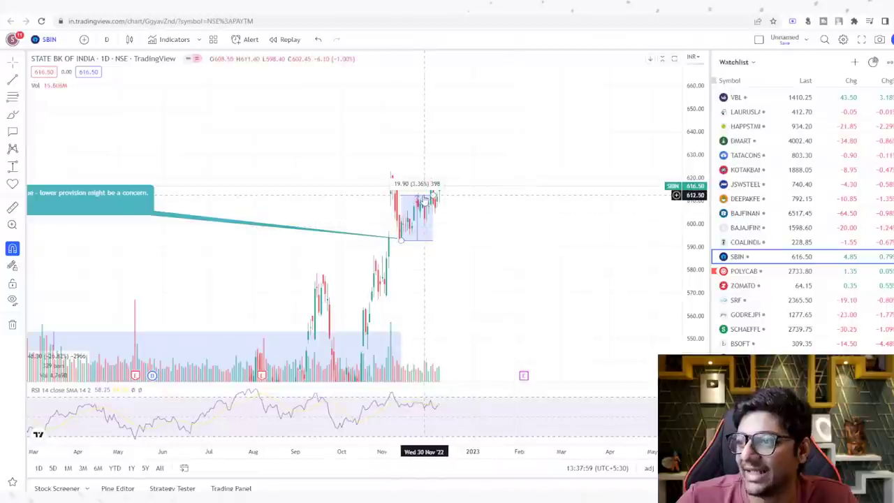
{"action": "left_click", "coordinate": [422, 199]}
{"action": "mouse_move", "coordinate": [433, 194]}
{"action": "left_mouse_down"}
{"action": "mouse_move", "coordinate": [449, 172]}
{"action": "mouse_move", "coordinate": [441, 188]}
{"action": "left_mouse_up"}
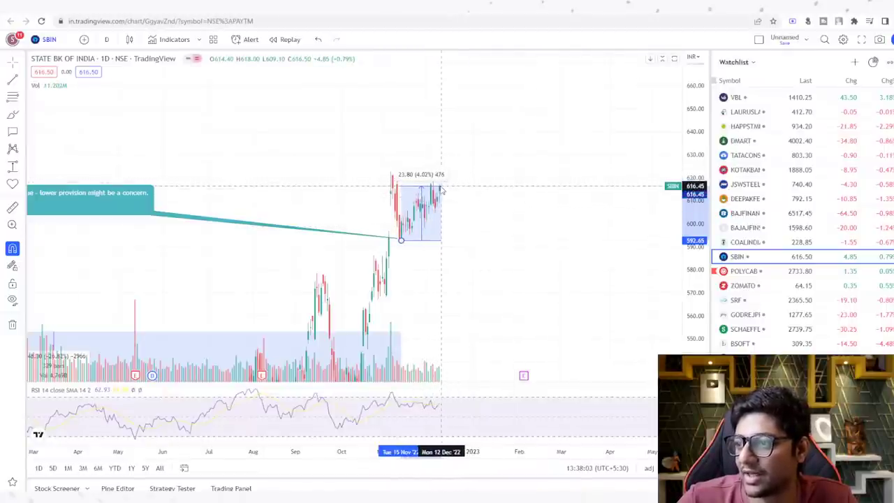
{"action": "scroll", "coordinate": [428, 450], "scroll_direction": "down", "scroll_amount": 5}
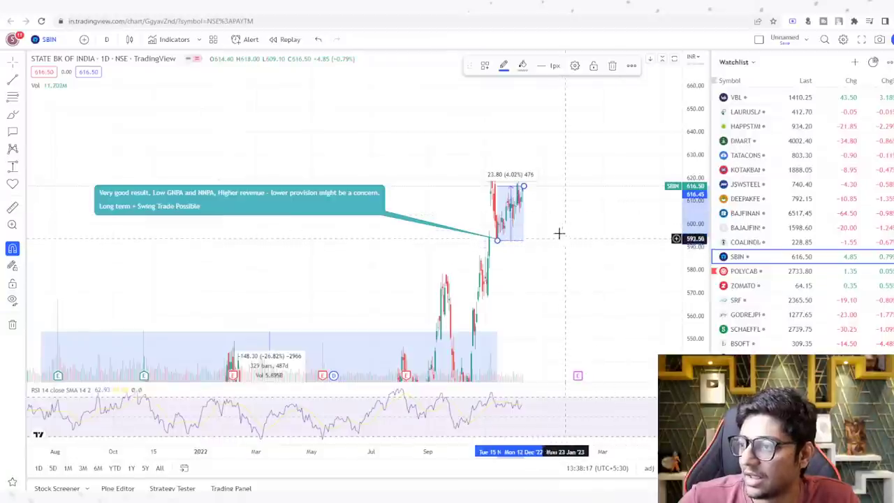
{"action": "left_click_drag", "start_coordinate": [523, 186], "coordinate": [524, 183]}
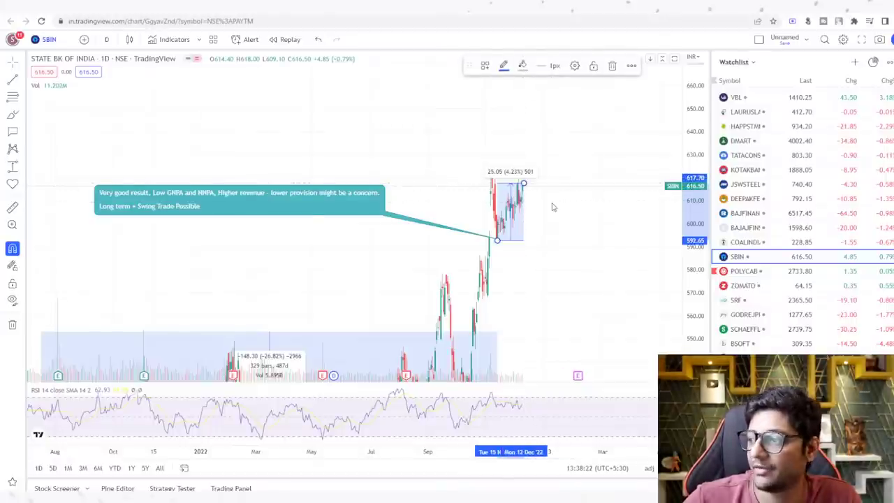
Add a callout anchored at SBIN's latest candle, its box near the 642.25 level, with the first line "Long Term Investors HOLD"
{"action": "mouse_move", "coordinate": [458, 451]}
{"action": "left_mouse_down"}
{"action": "mouse_move", "coordinate": [297, 451]}
{"action": "mouse_move", "coordinate": [358, 450]}
{"action": "left_mouse_up"}
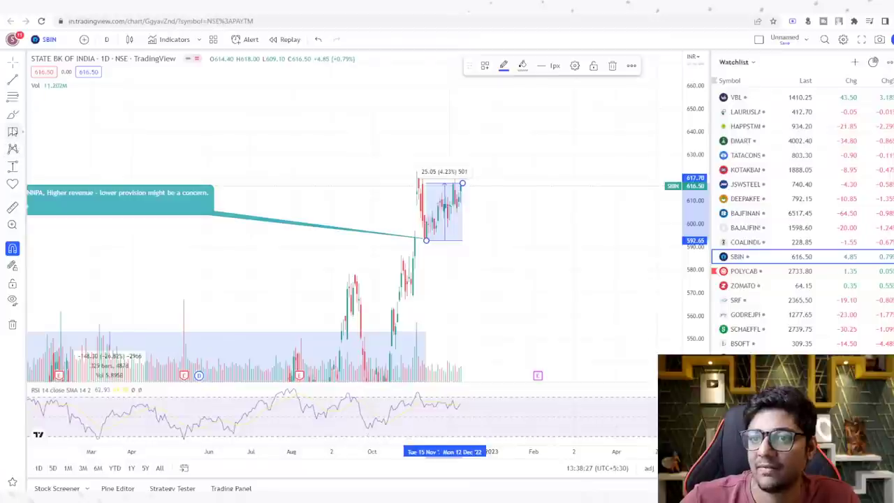
{"action": "left_click", "coordinate": [479, 182]}
{"action": "mouse_move", "coordinate": [463, 181]}
{"action": "left_mouse_down"}
{"action": "mouse_move", "coordinate": [381, 140]}
{"action": "mouse_move", "coordinate": [349, 140]}
{"action": "left_mouse_up"}
{"action": "type", "text": "Long"}
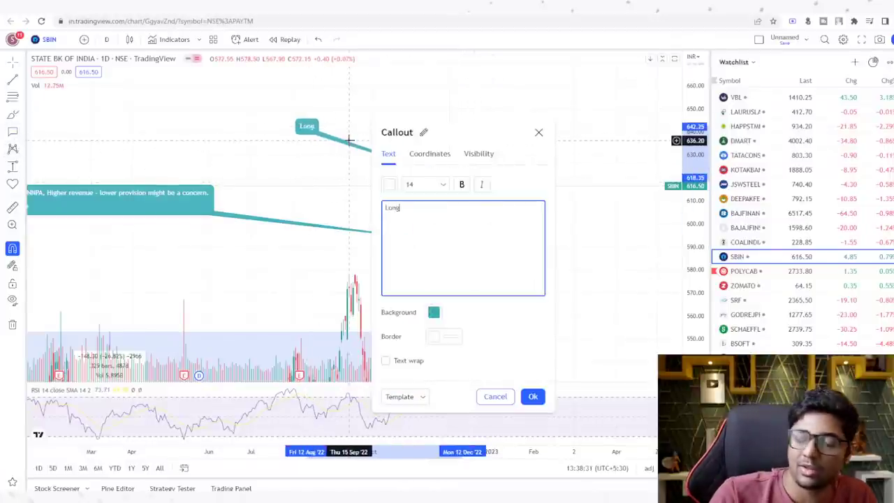
{"action": "type", "text": " Term Investors HOLD"}
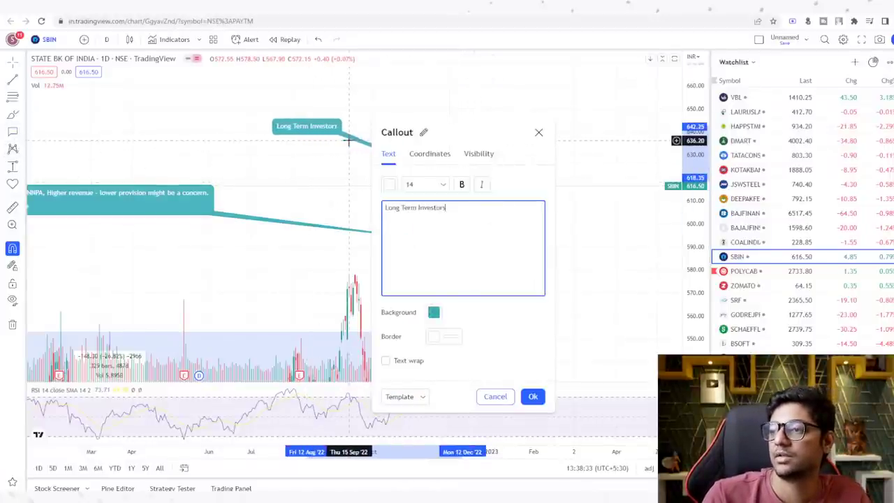
{"action": "key", "text": "Return"}
{"action": "key", "text": "Return"}
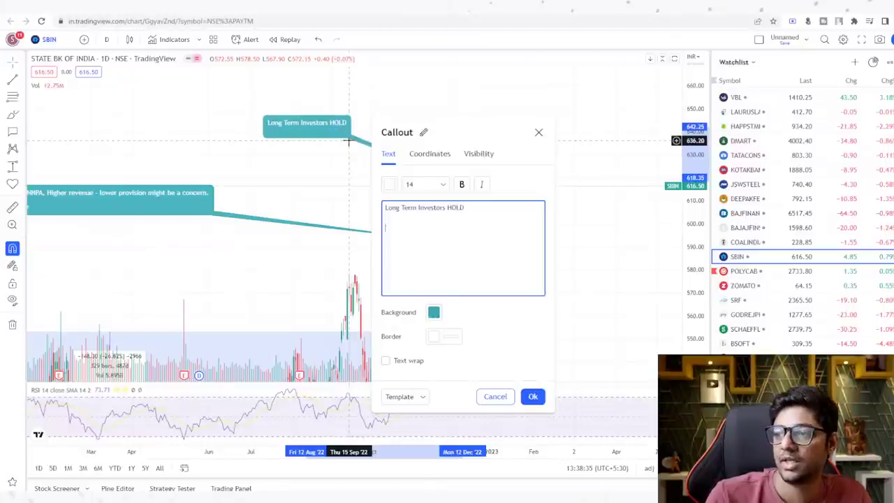
Add the line "Swing Trade - 4% Gain Booked on 11th December - Next week market looks volatile" to the new SBIN callout
{"action": "type", "text": "Swing Trade - 4%"}
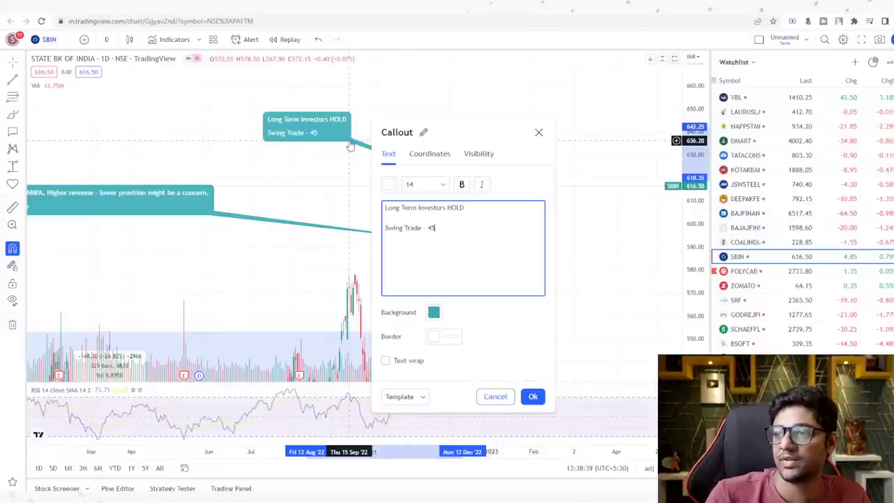
{"action": "type", "text": " Gain  B"}
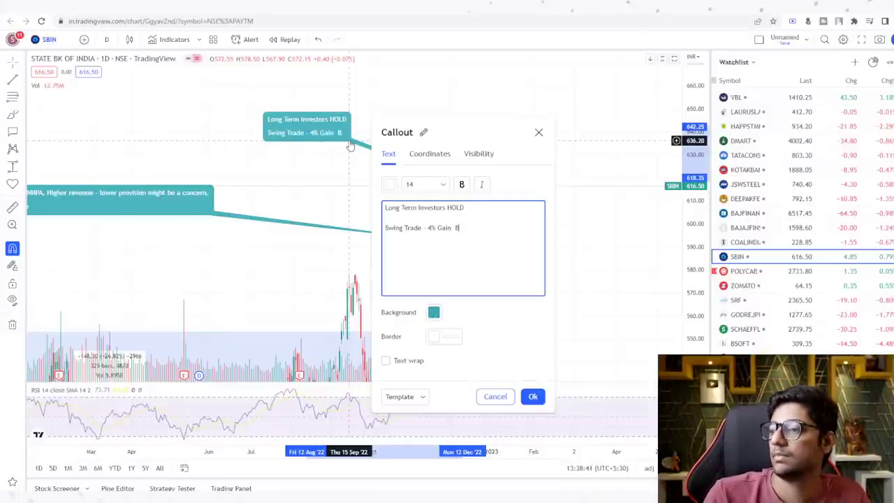
{"action": "type", "text": "ooked on 11th De"}
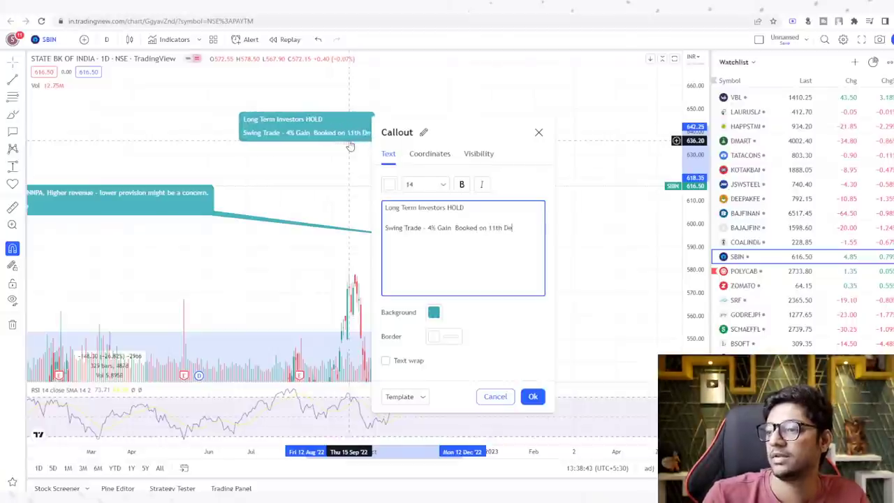
{"action": "type", "text": "cember - Nex"}
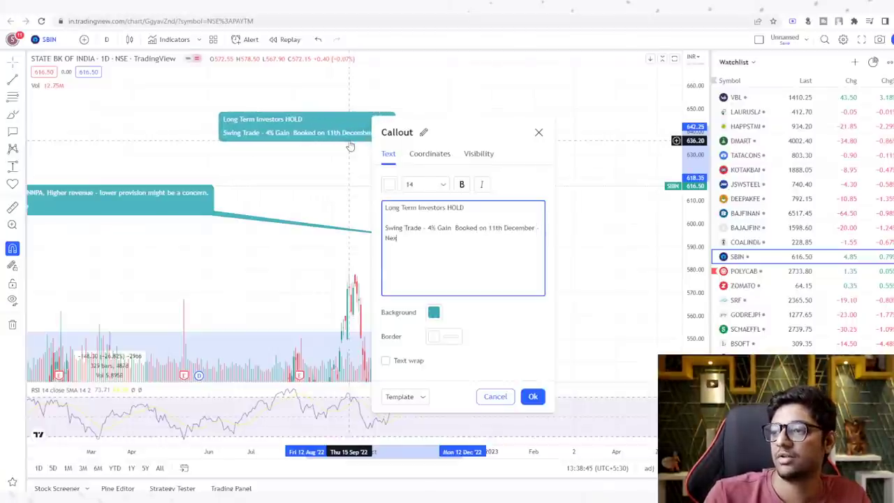
{"action": "type", "text": "t week market lo"}
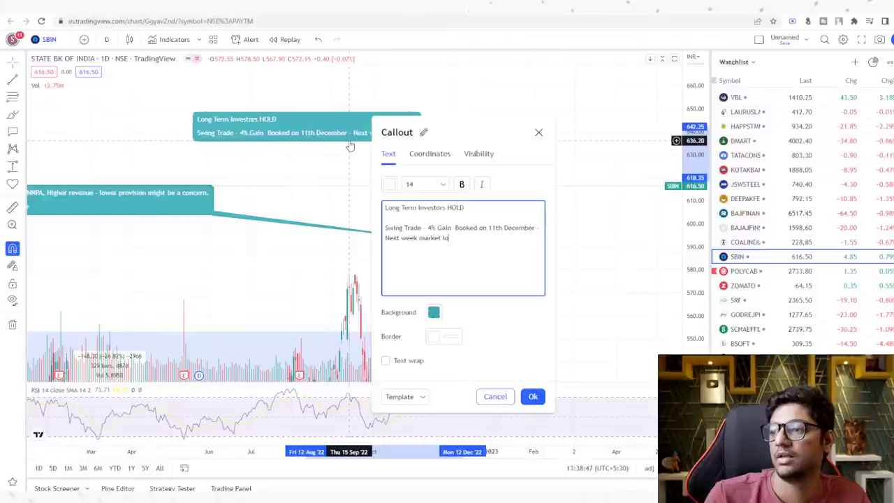
{"action": "type", "text": "oks volatile"}
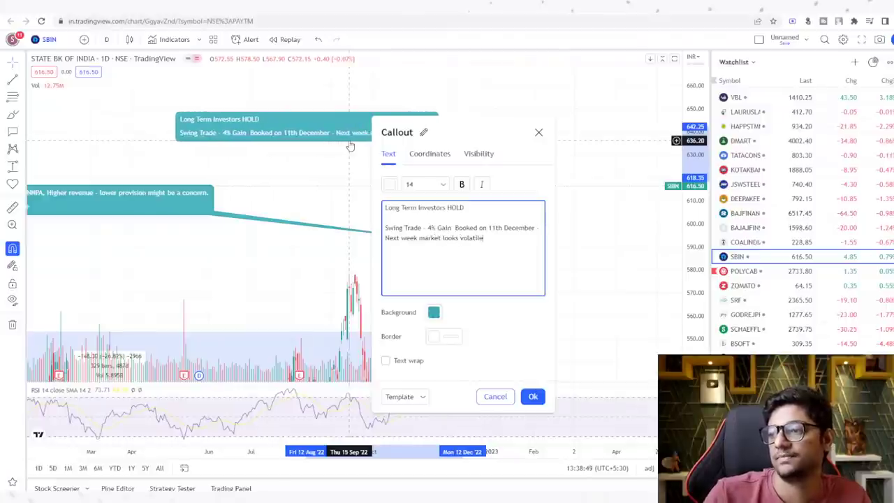
Set the new SBIN callout's background to green, apply the settings and deselect the callout
{"action": "left_click", "coordinate": [433, 312]}
{"action": "left_click", "coordinate": [468, 342]}
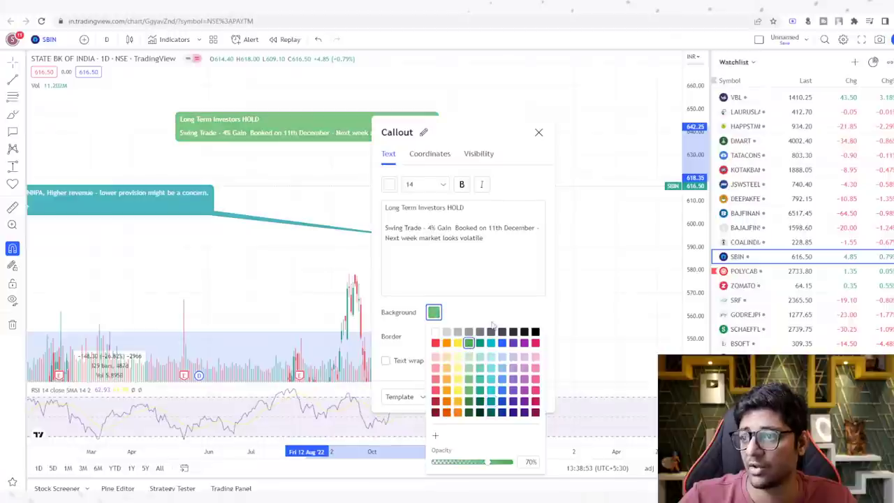
{"action": "left_click", "coordinate": [524, 375]}
{"action": "left_click", "coordinate": [533, 395]}
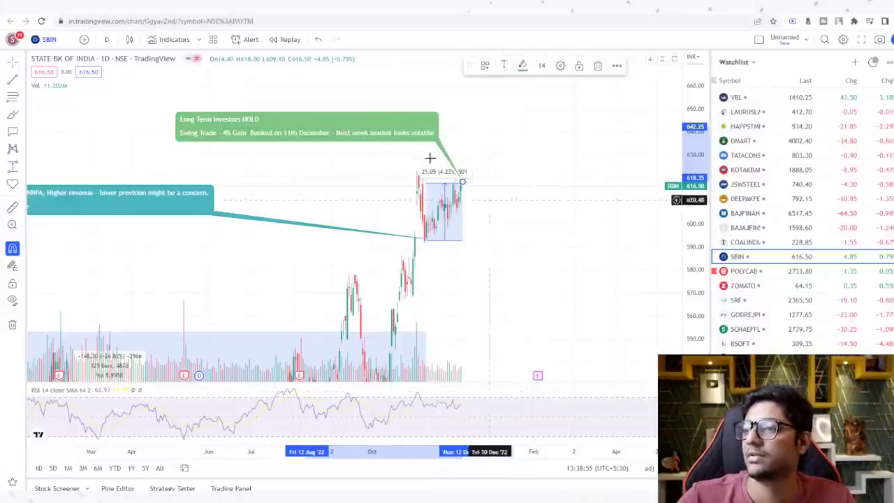
{"action": "left_click", "coordinate": [500, 249]}
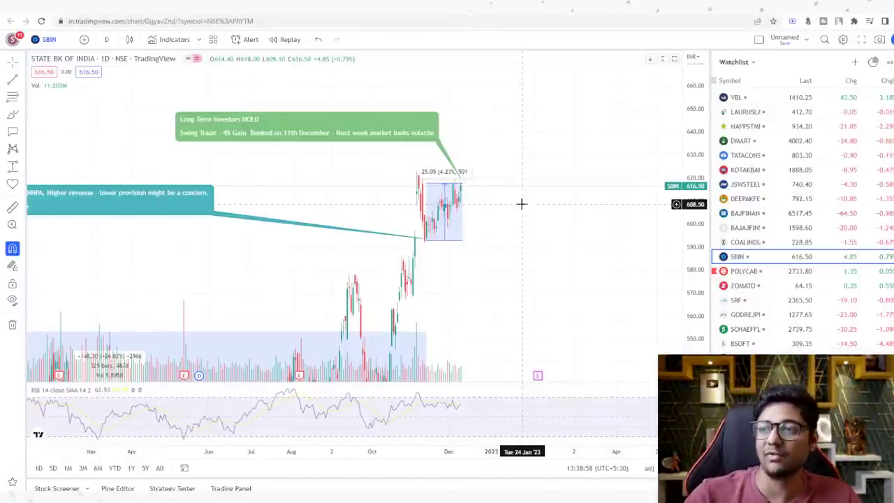
Open the POLYCAB chart from the watchlist
{"action": "left_click", "coordinate": [765, 274]}
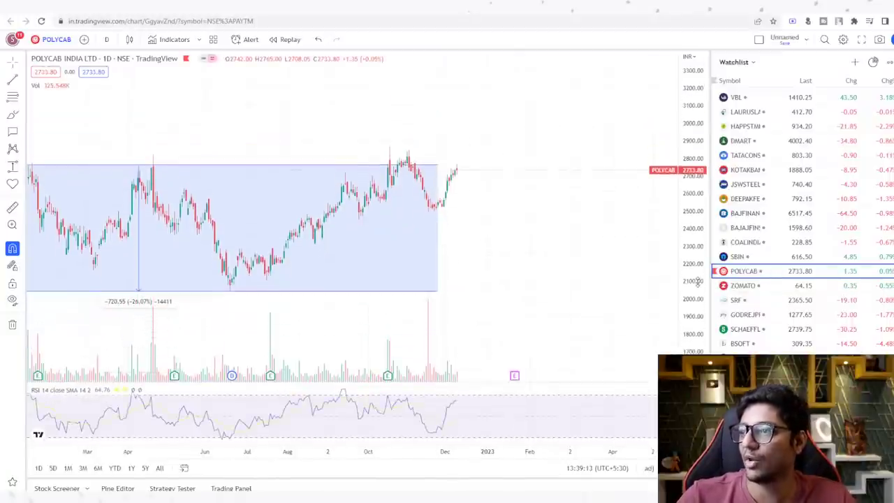
Review the ZOMATO, SRF, GODREJPROP, SCHAEFFLER, BSOFT and ITC charts one after another from the watchlist
{"action": "left_click", "coordinate": [753, 283]}
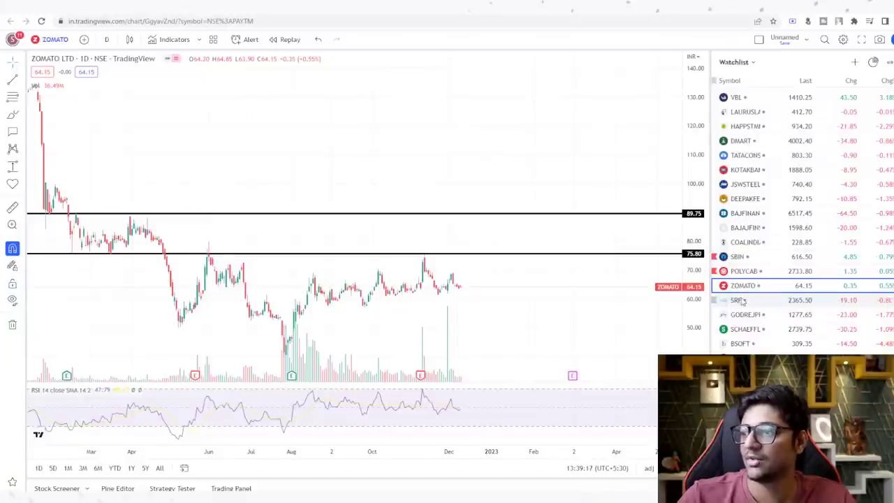
{"action": "left_click", "coordinate": [741, 300]}
{"action": "left_click", "coordinate": [745, 316]}
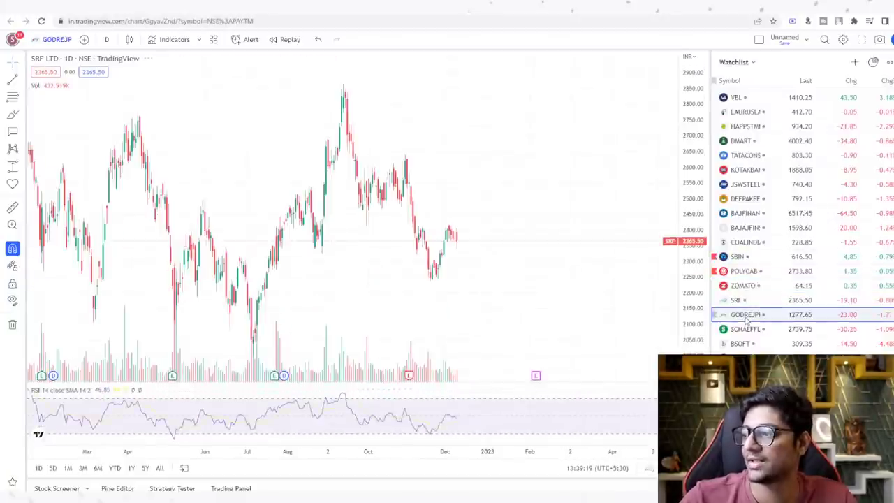
{"action": "left_click", "coordinate": [756, 329]}
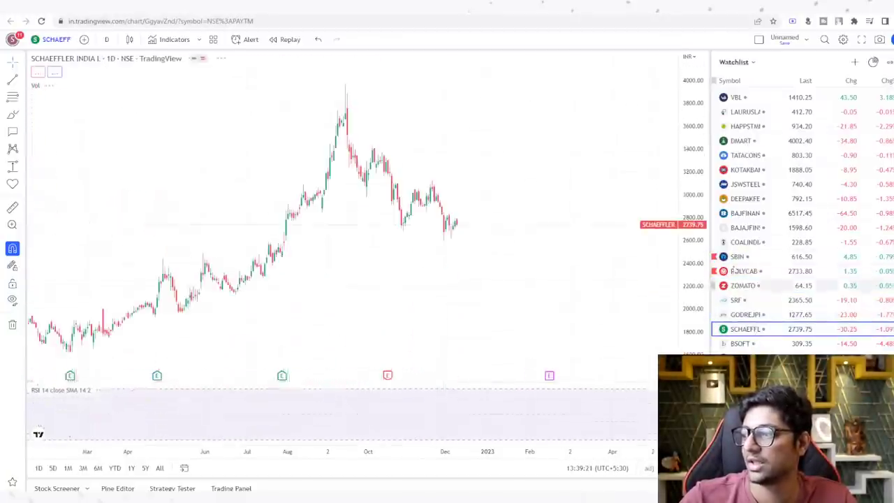
{"action": "left_click", "coordinate": [740, 342]}
{"action": "scroll", "coordinate": [765, 301], "scroll_direction": "down", "scroll_amount": 2}
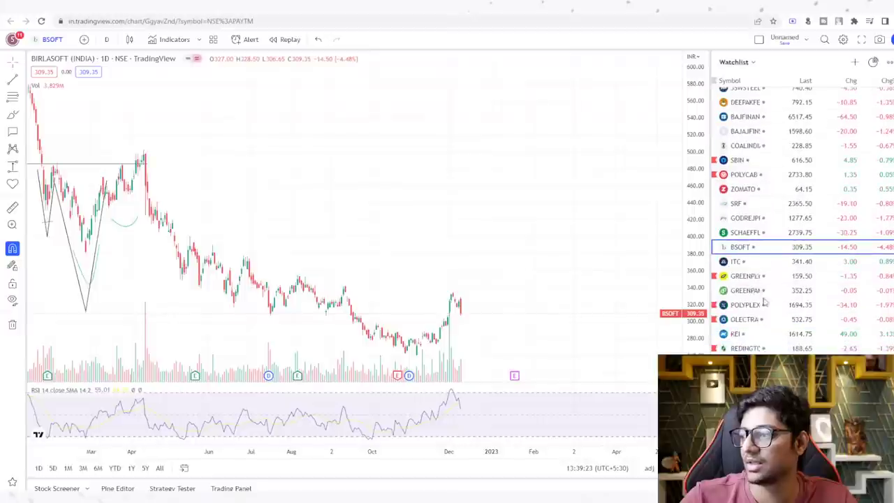
{"action": "left_click", "coordinate": [748, 262]}
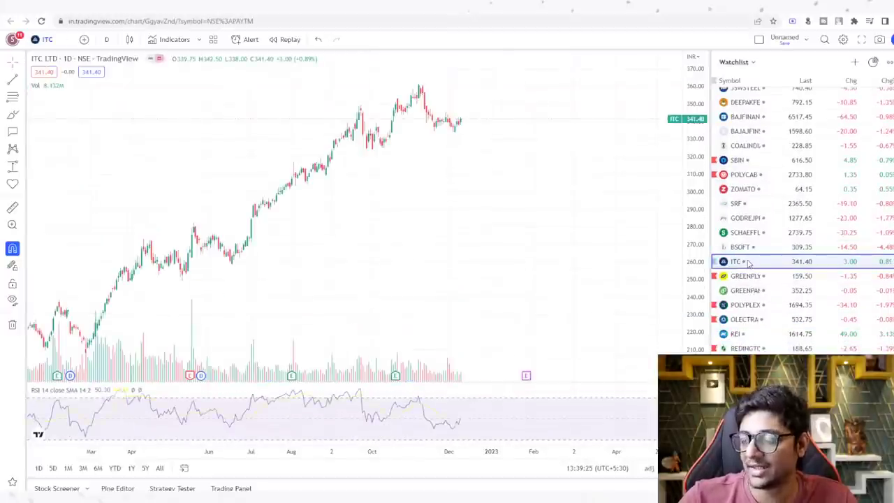
Open the GREENPLY chart and move the box of its "Nov 19 - Taking position" callout to about the 284 level at early August 2022
{"action": "left_click", "coordinate": [753, 276]}
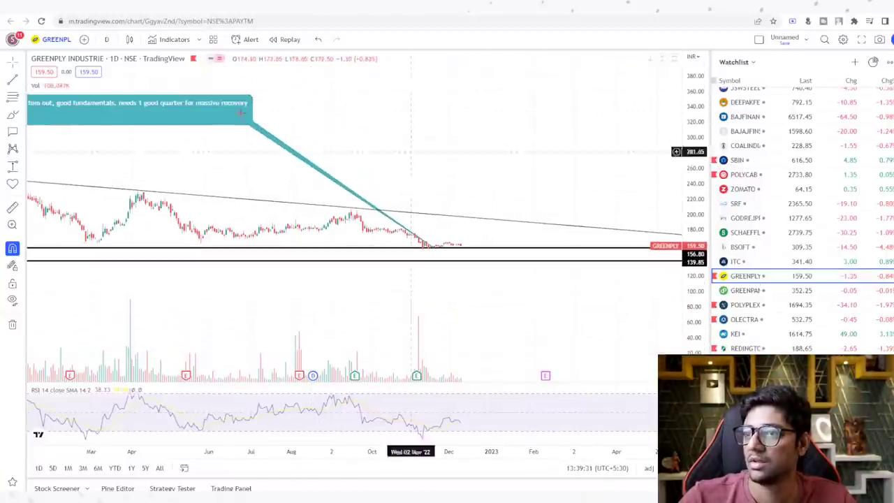
{"action": "left_click_drag", "start_coordinate": [331, 178], "coordinate": [328, 148]}
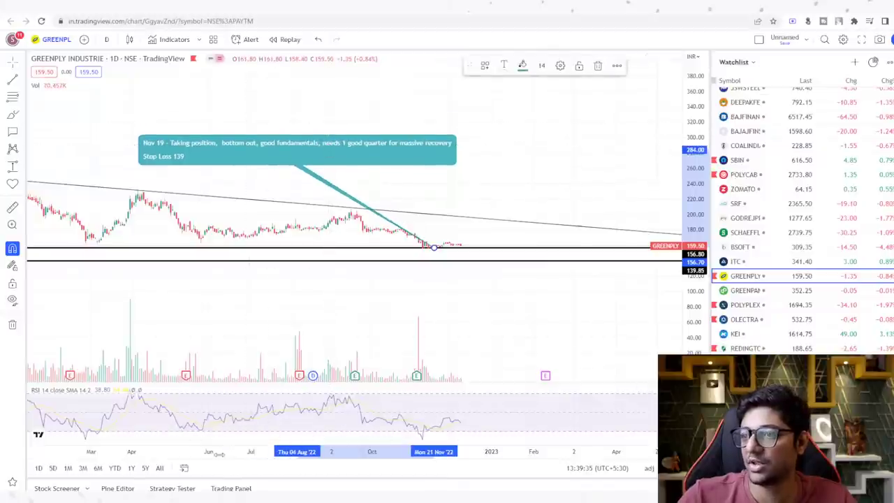
{"action": "left_click_drag", "start_coordinate": [217, 453], "coordinate": [384, 455]}
{"action": "left_click_drag", "start_coordinate": [443, 310], "coordinate": [256, 315]}
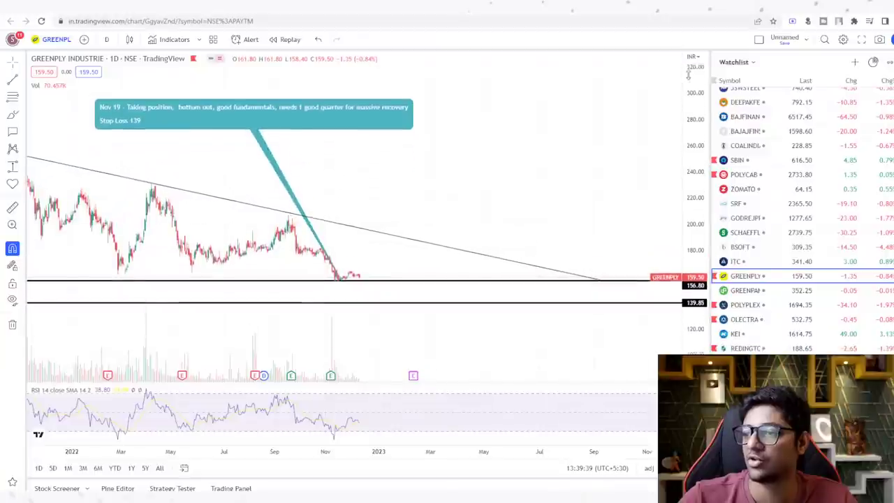
{"action": "scroll", "coordinate": [433, 363], "scroll_direction": "down", "scroll_amount": 4}
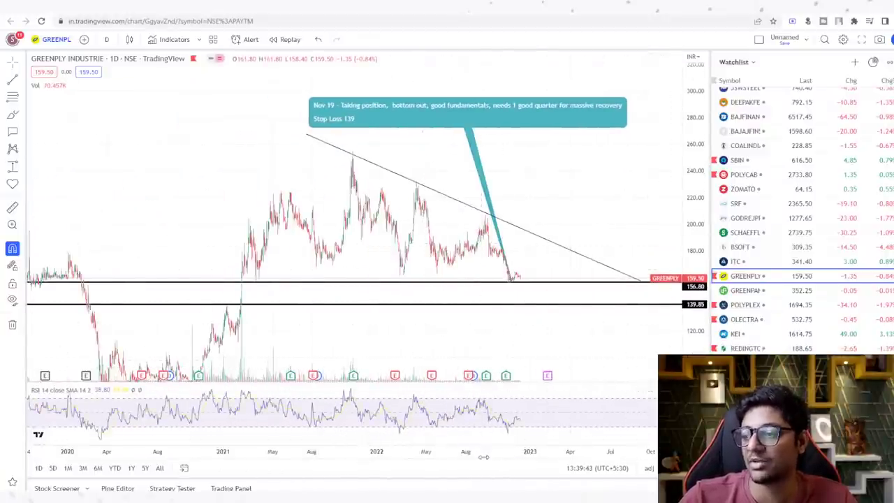
{"action": "left_click_drag", "start_coordinate": [483, 452], "coordinate": [272, 451]}
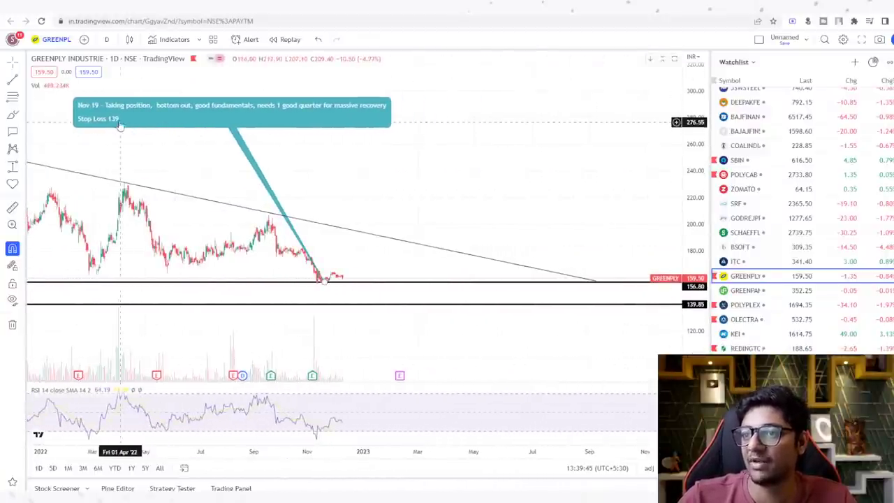
Measure the price drop on GREENPLY from the callout's anchor candle down to the 139.85 stop-loss line, and remove the measurement
{"action": "left_click", "coordinate": [321, 281], "text": "shift"}
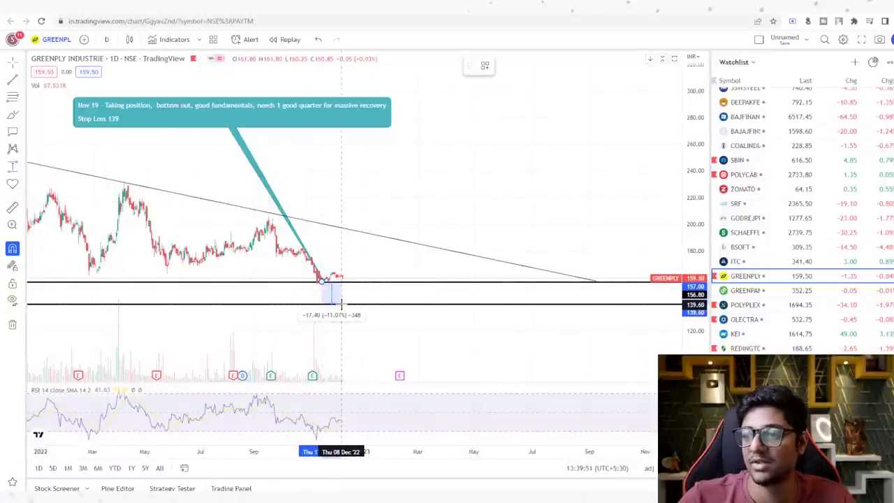
{"action": "left_click", "coordinate": [341, 300]}
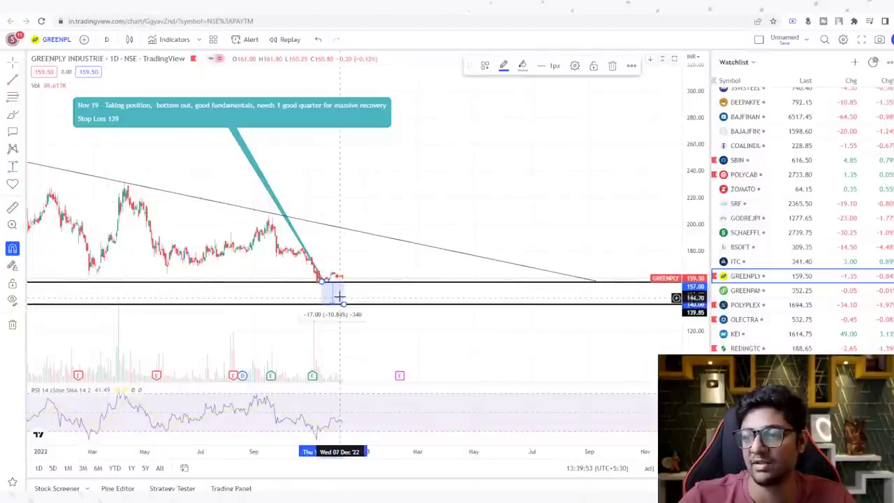
{"action": "left_click", "coordinate": [340, 295]}
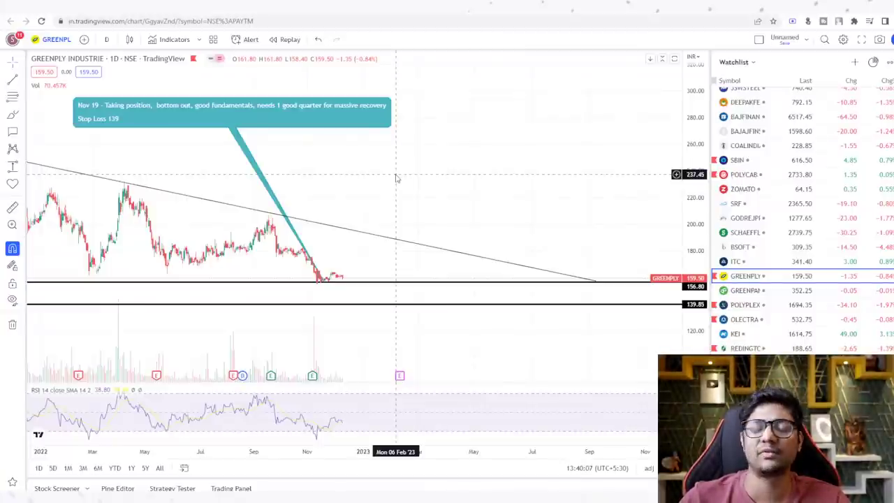
Check the GREENPANEL chart, open the POLYPLEX chart and review its callout against the black support line
{"action": "left_click", "coordinate": [780, 289]}
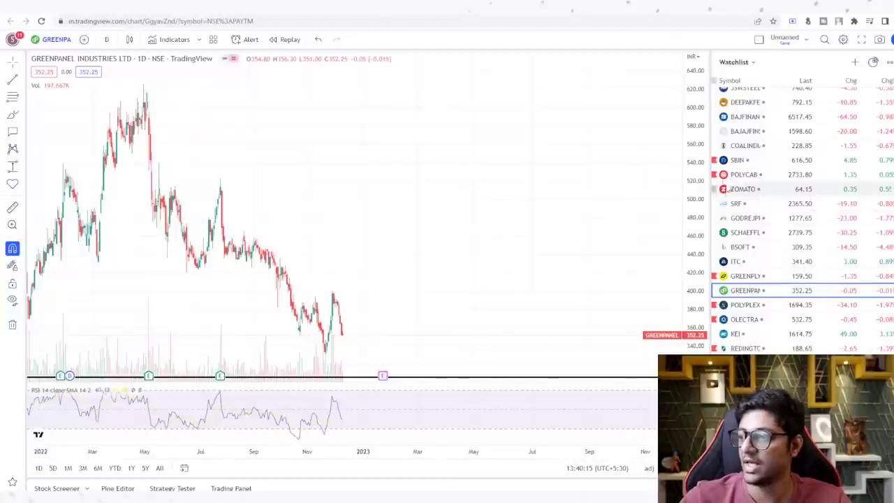
{"action": "left_click", "coordinate": [764, 306]}
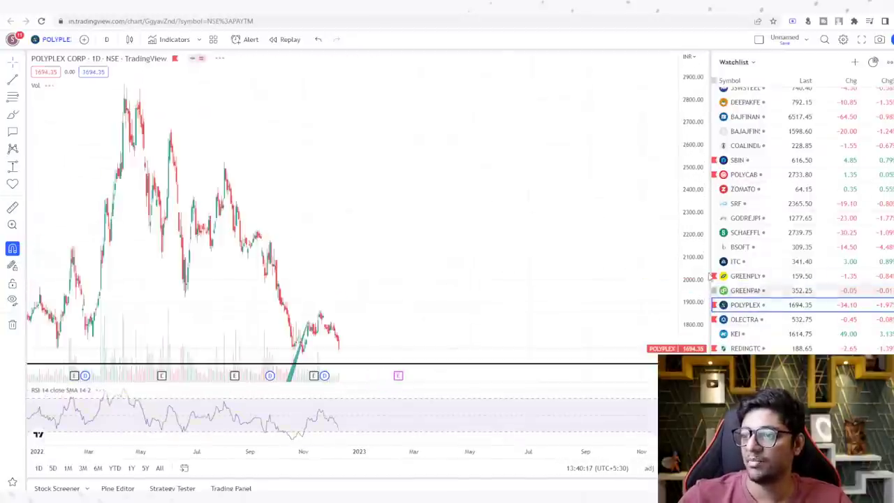
{"action": "left_click_drag", "start_coordinate": [692, 154], "coordinate": [691, 328]}
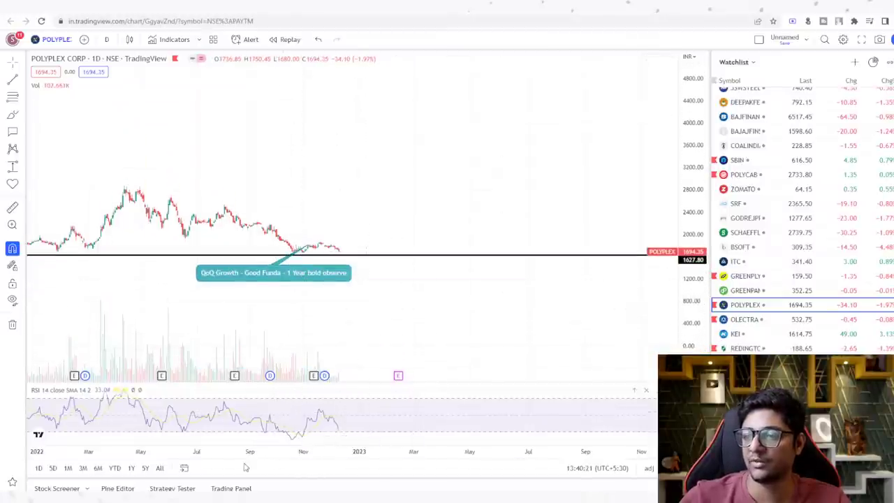
{"action": "scroll", "coordinate": [208, 461], "scroll_direction": "down", "scroll_amount": 3}
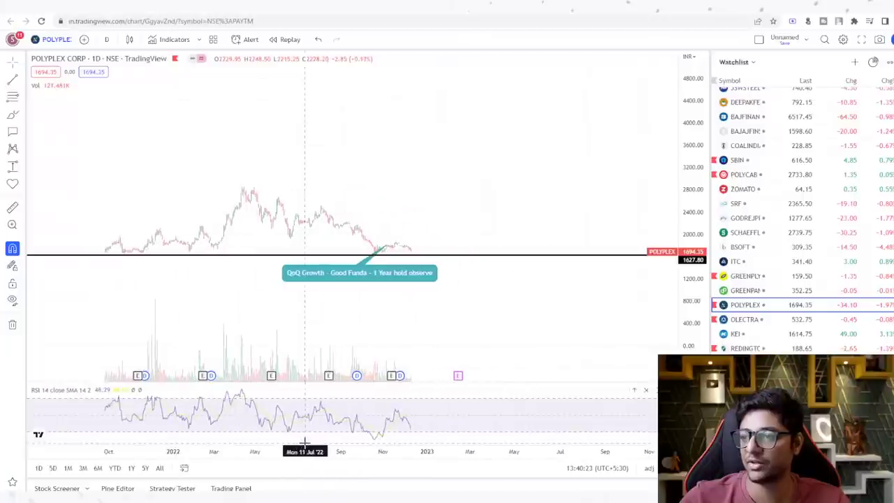
{"action": "left_click_drag", "start_coordinate": [687, 206], "coordinate": [686, 139]}
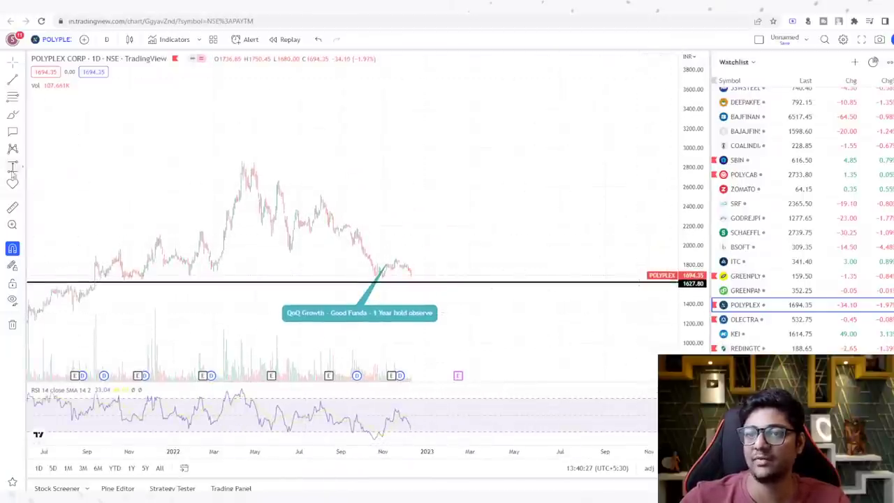
Measure a price range about 15% down from POLYPLEX's black support line, and remove the trial drawings
{"action": "left_click", "coordinate": [413, 283]}
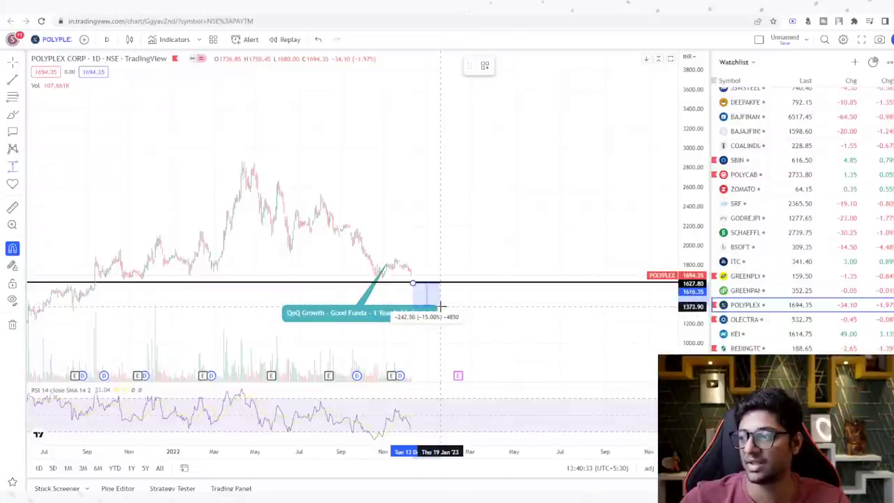
{"action": "left_click", "coordinate": [441, 306]}
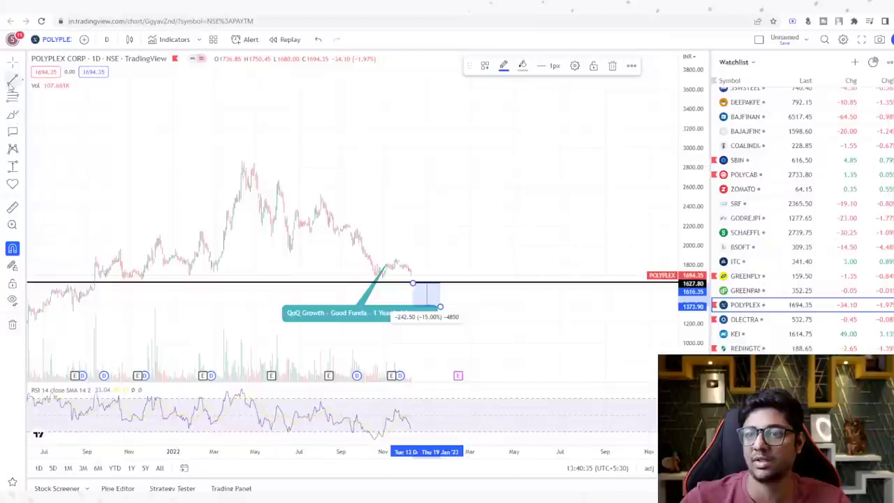
{"action": "left_click", "coordinate": [671, 306]}
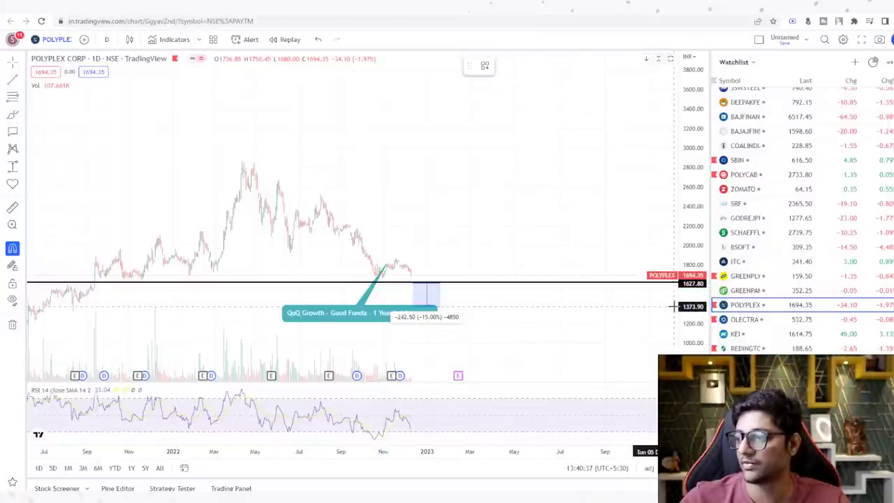
{"action": "left_click", "coordinate": [556, 309]}
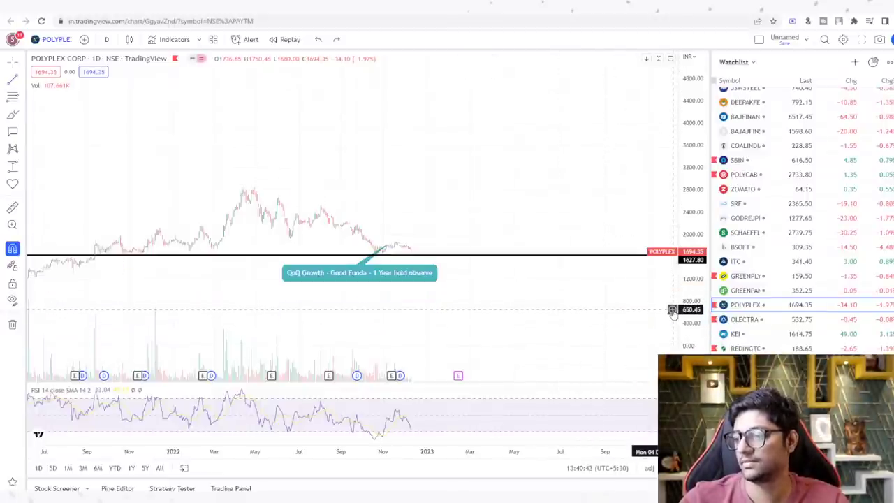
Draw a horizontal line at 1394.20 on the POLYPLEX chart, below the black support line
{"action": "left_click_drag", "start_coordinate": [684, 217], "coordinate": [685, 178]}
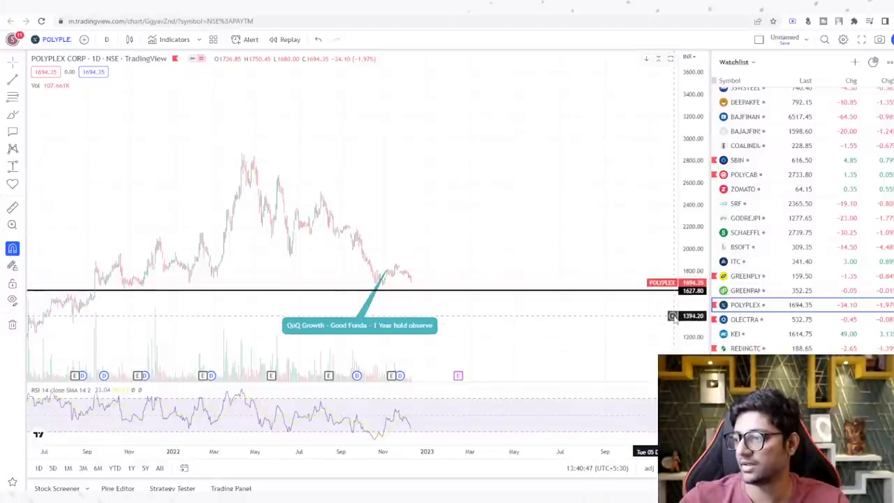
{"action": "left_click", "coordinate": [671, 315]}
{"action": "left_click", "coordinate": [630, 435]}
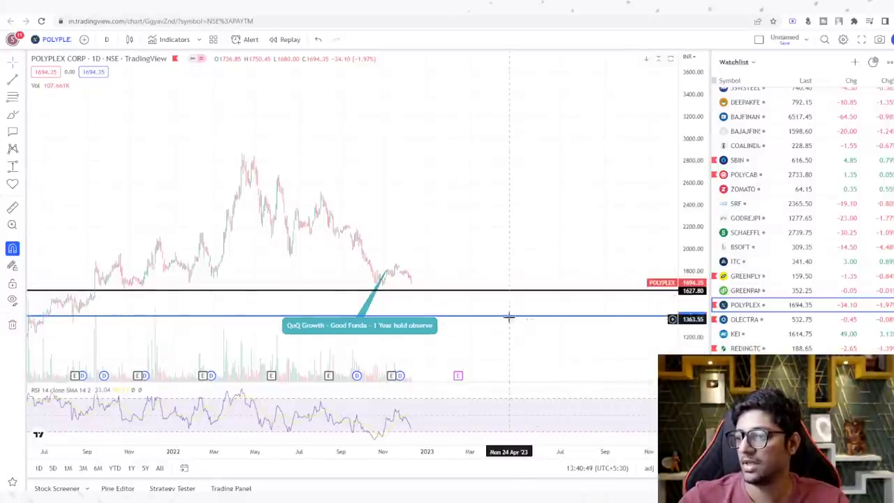
Colour POLYPLEX's new horizontal line red, set its thickness to 4px and deselect it
{"action": "left_click", "coordinate": [503, 66]}
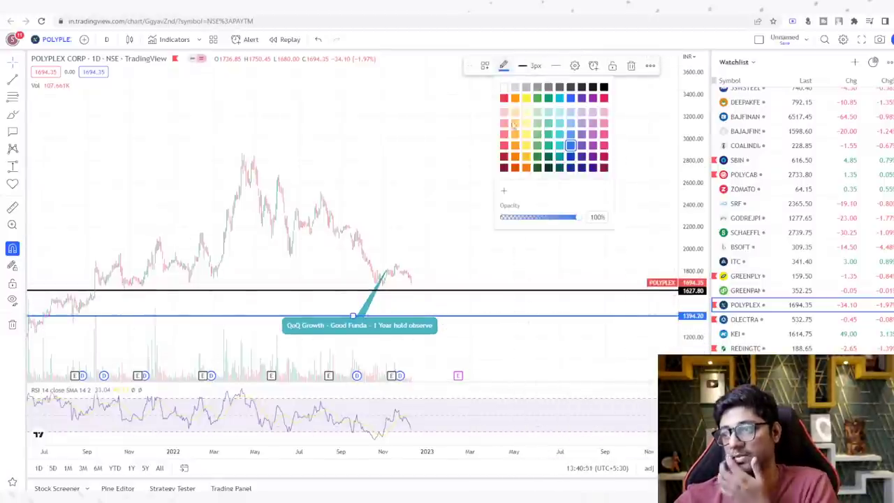
{"action": "left_click", "coordinate": [523, 169]}
{"action": "left_click", "coordinate": [534, 65]}
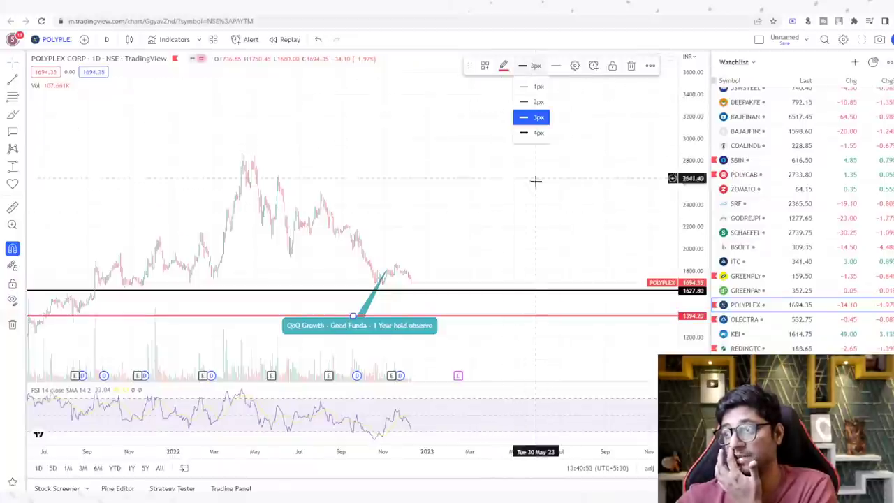
{"action": "left_click", "coordinate": [537, 133]}
{"action": "left_click", "coordinate": [518, 349]}
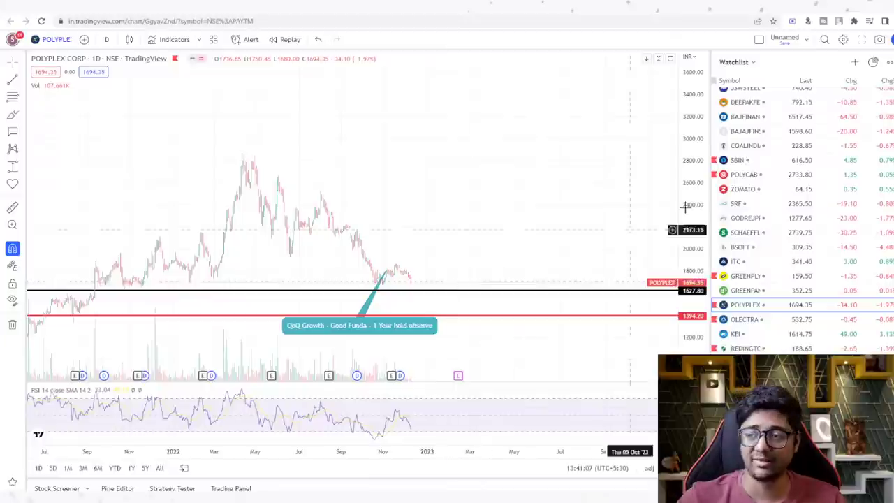
{"action": "mouse_move", "coordinate": [686, 206]}
{"action": "left_mouse_down"}
{"action": "mouse_move", "coordinate": [687, 251]}
{"action": "mouse_move", "coordinate": [688, 229]}
{"action": "left_mouse_up"}
{"action": "scroll", "coordinate": [349, 433], "scroll_direction": "up", "scroll_amount": 3}
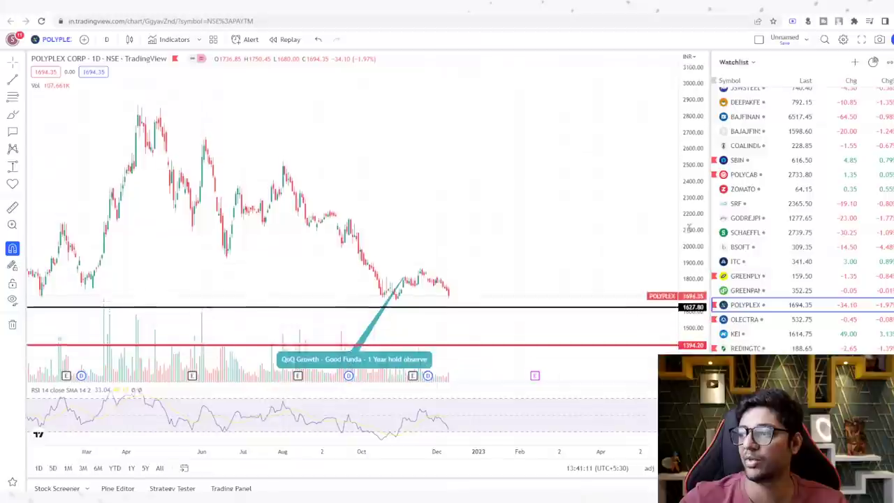
Review the OLECTRA and KEI daily charts from the watchlist, compressing OLECTRA's price scale to fit both horizontal lines
{"action": "left_click", "coordinate": [753, 321]}
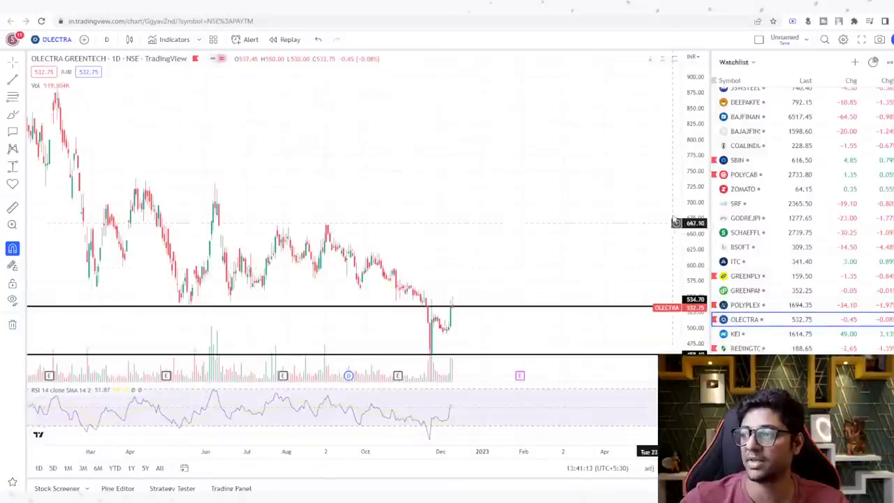
{"action": "left_click_drag", "start_coordinate": [688, 222], "coordinate": [682, 183]}
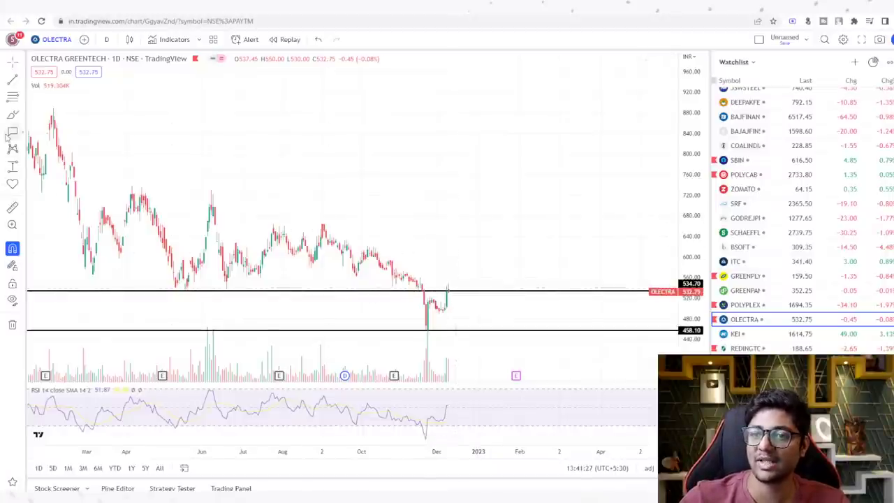
{"action": "left_click", "coordinate": [740, 334]}
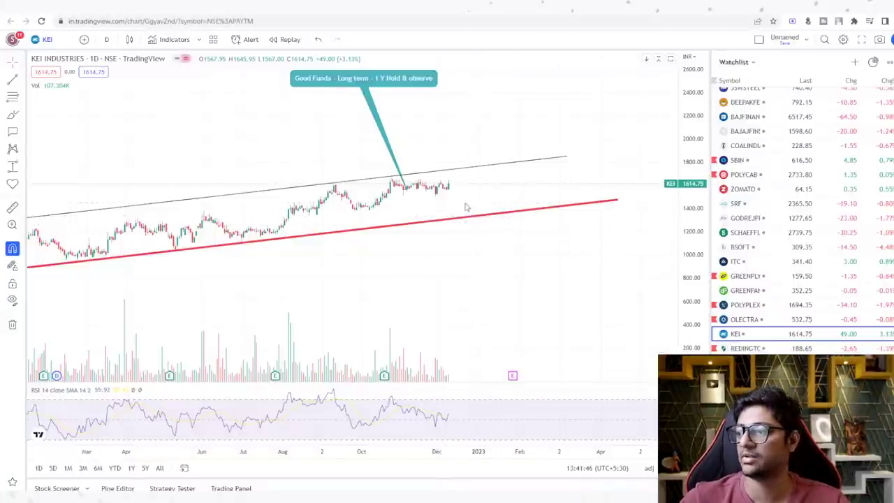
Show the REDINGTON daily chart and examine its recent candles around the 186.20 and 177.10 horizontal lines
{"action": "key", "text": "Down"}
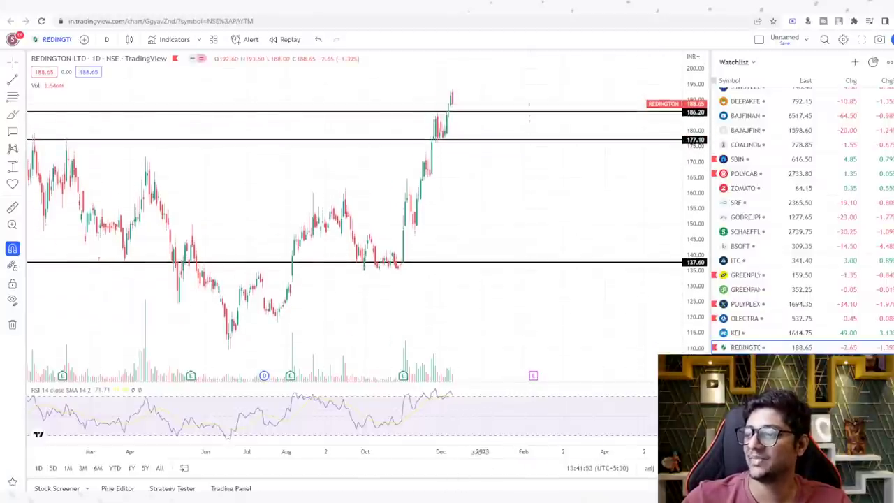
{"action": "scroll", "coordinate": [481, 451], "scroll_direction": "up", "scroll_amount": 3}
{"action": "left_click_drag", "start_coordinate": [695, 168], "coordinate": [695, 196]}
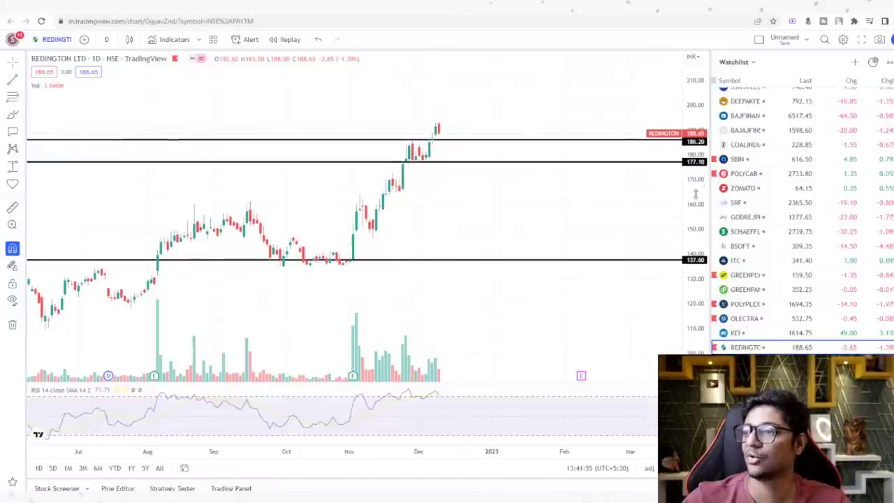
{"action": "scroll", "coordinate": [345, 435], "scroll_direction": "up", "scroll_amount": 2}
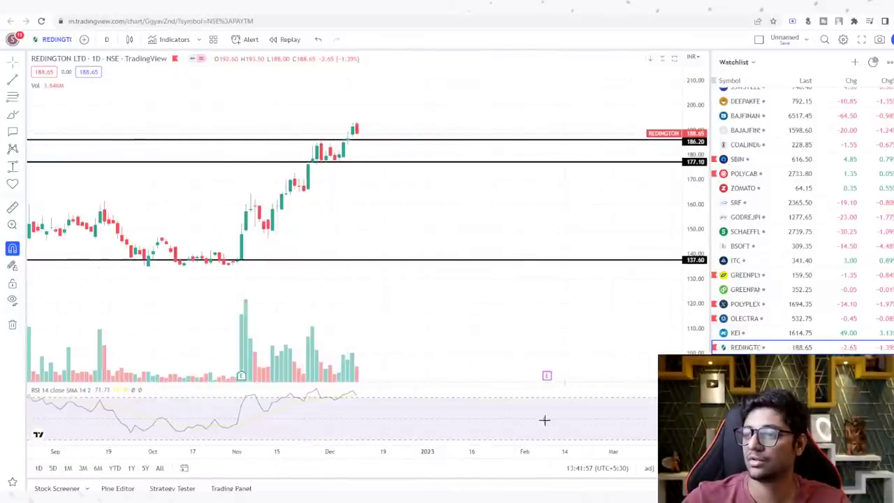
{"action": "scroll", "coordinate": [544, 420], "scroll_direction": "down", "scroll_amount": 2}
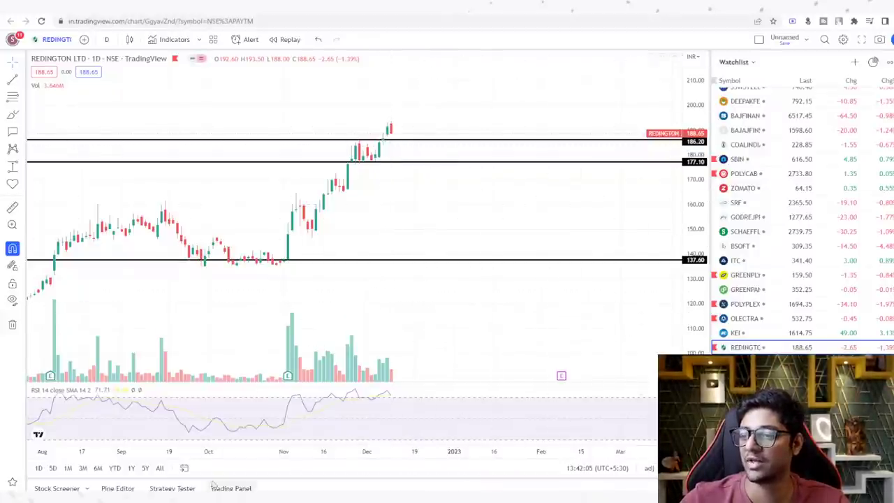
Compare REDINGTON's price history back to 2020 with its horizontal levels and return to the recent candles
{"action": "scroll", "coordinate": [209, 451], "scroll_direction": "down", "scroll_amount": 1}
{"action": "scroll", "coordinate": [209, 451], "scroll_direction": "down", "scroll_amount": 4}
{"action": "left_click_drag", "start_coordinate": [518, 440], "coordinate": [569, 438]}
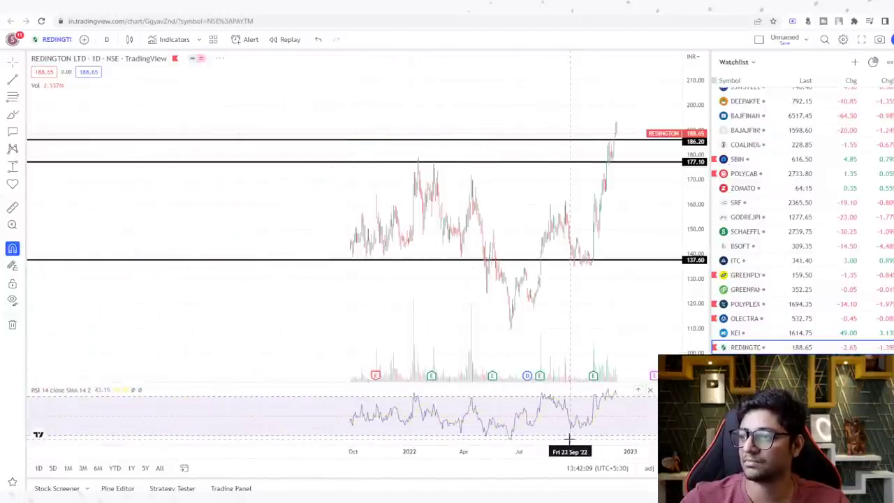
{"action": "scroll", "coordinate": [349, 435], "scroll_direction": "down", "scroll_amount": 3}
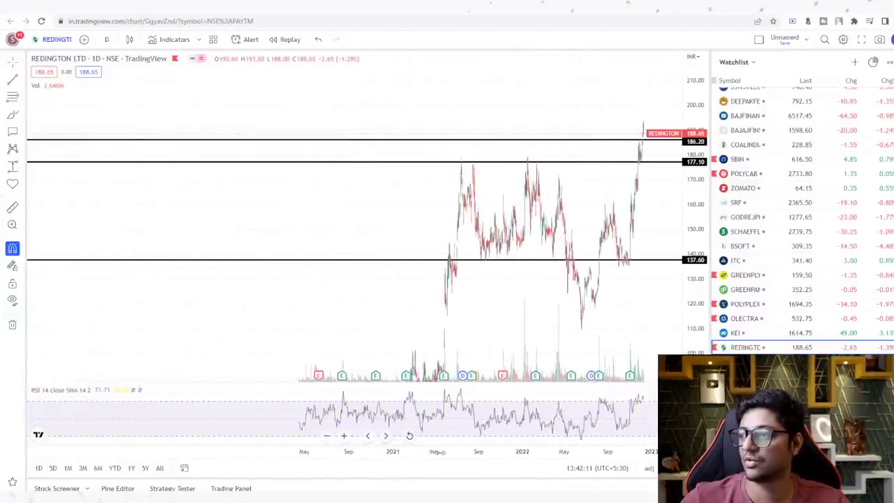
{"action": "scroll", "coordinate": [437, 446], "scroll_direction": "up", "scroll_amount": 5}
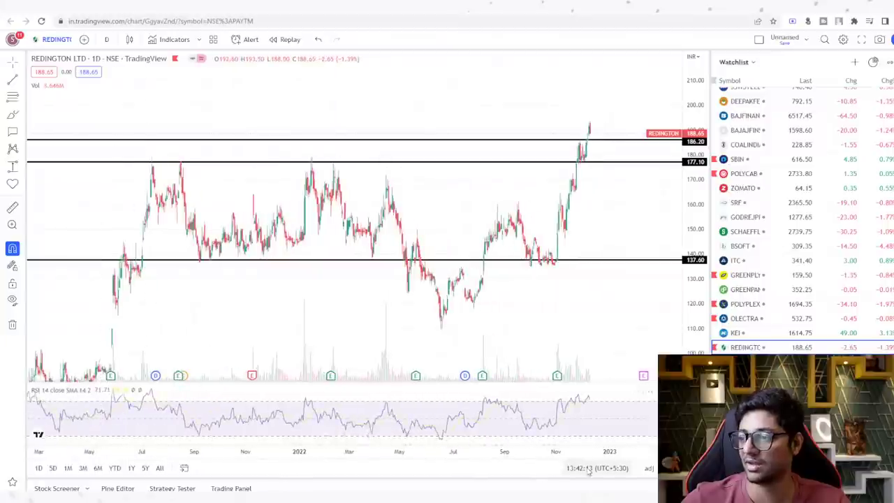
{"action": "scroll", "coordinate": [589, 471], "scroll_direction": "up", "scroll_amount": 5}
{"action": "left_click_drag", "start_coordinate": [283, 167], "coordinate": [393, 165]}
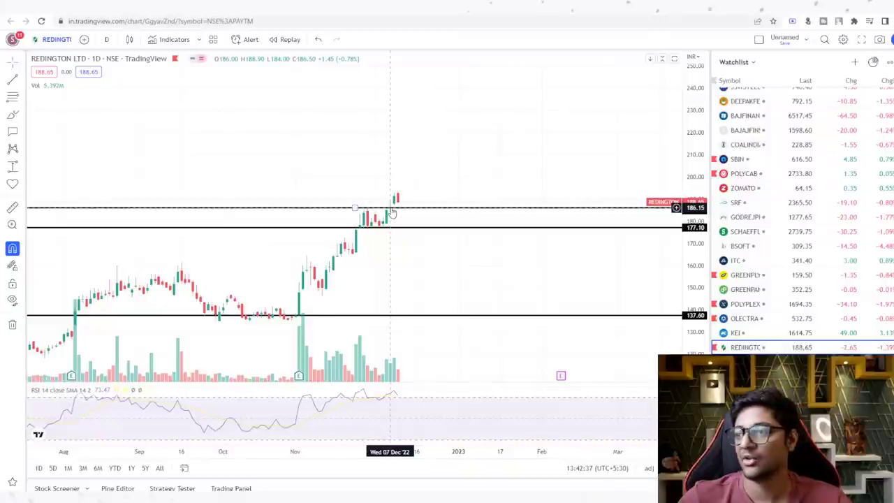
Look through the MINDTREE, DEEPAKNTR, ASIANPAINT and KPITTECH charts, showing KPITTECH's history back to late 2021
{"action": "scroll", "coordinate": [766, 267], "scroll_direction": "down", "scroll_amount": 3}
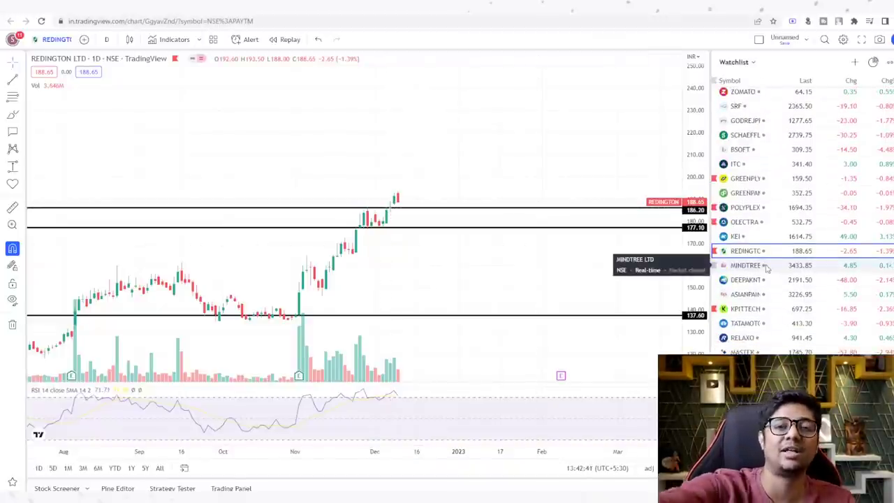
{"action": "left_click", "coordinate": [759, 266]}
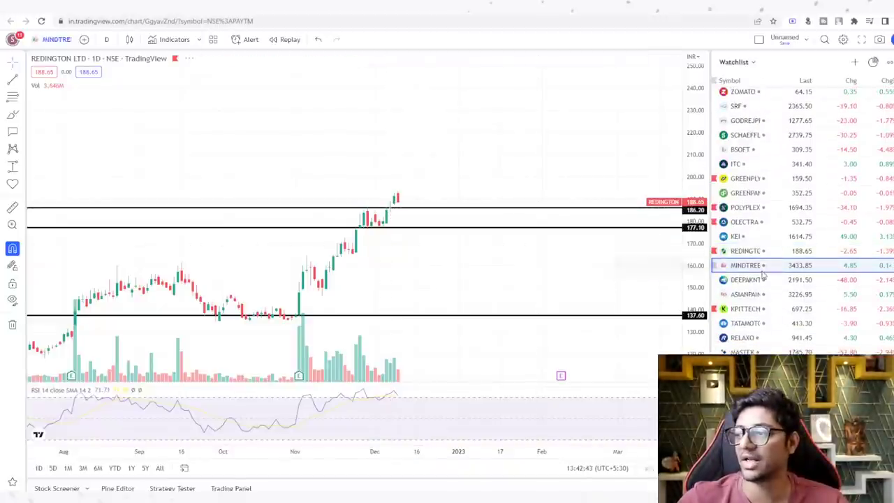
{"action": "left_click", "coordinate": [747, 279]}
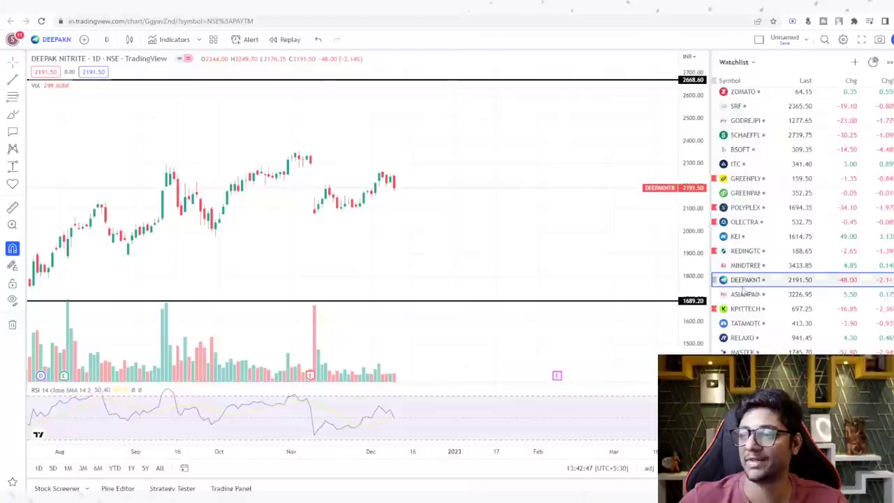
{"action": "key", "text": "Down"}
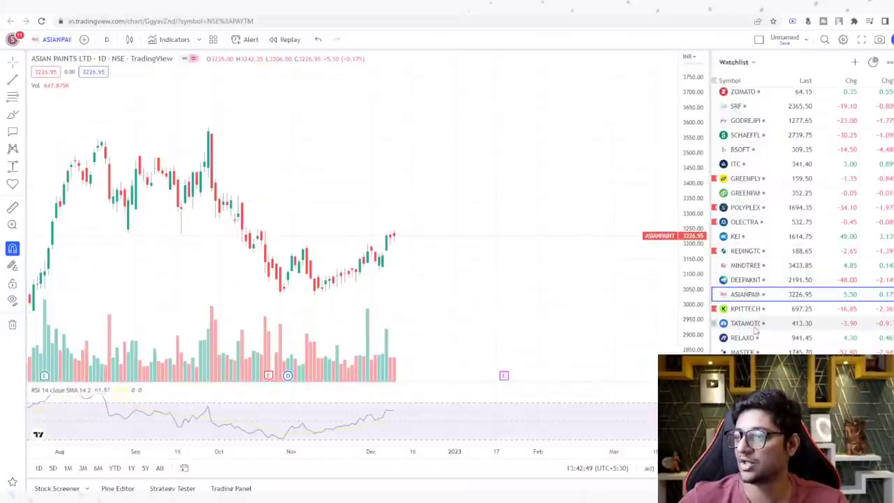
{"action": "key", "text": "Down"}
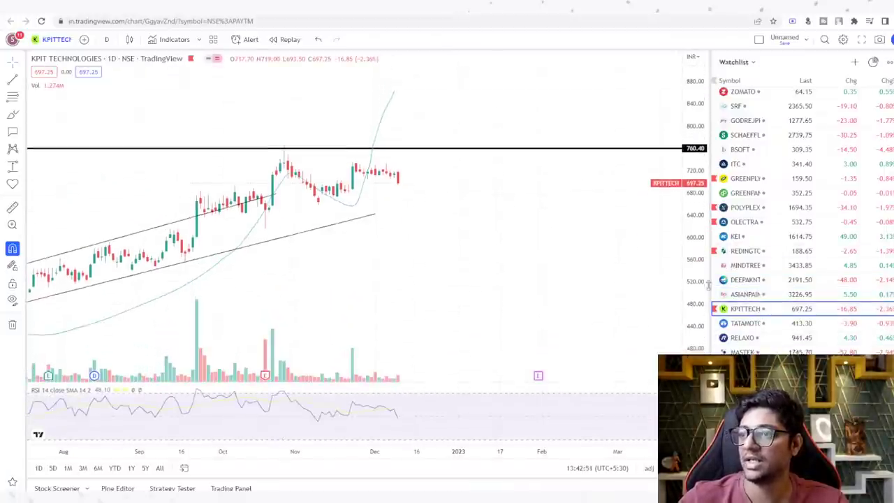
{"action": "left_click_drag", "start_coordinate": [239, 448], "coordinate": [489, 447]}
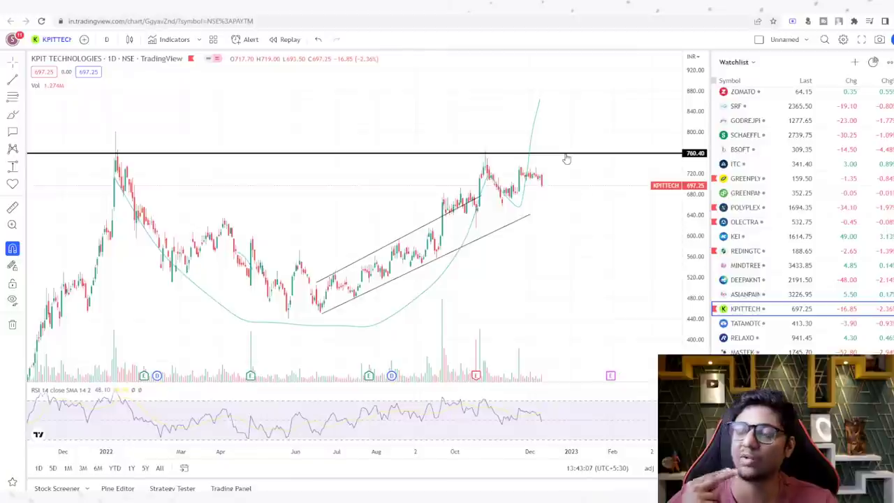
Review the TATAMOTORS, RELAXO and MASTEK daily charts from the watchlist
{"action": "left_click", "coordinate": [763, 323]}
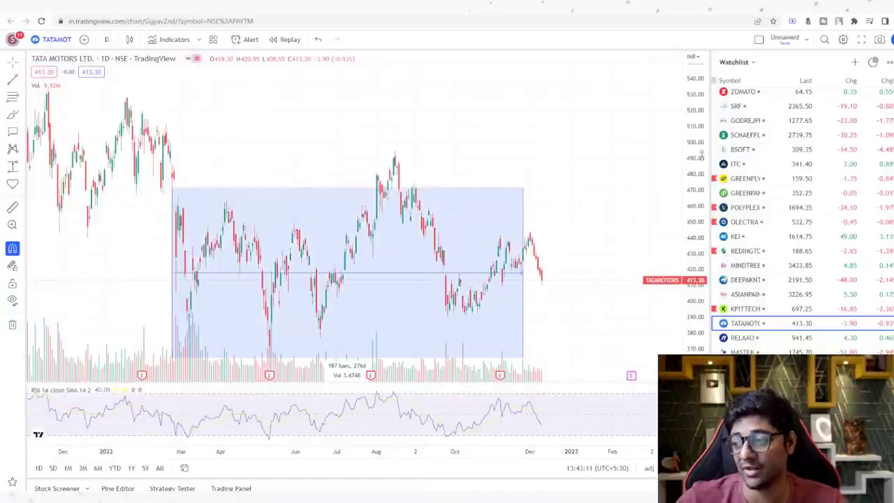
{"action": "key", "text": "Down"}
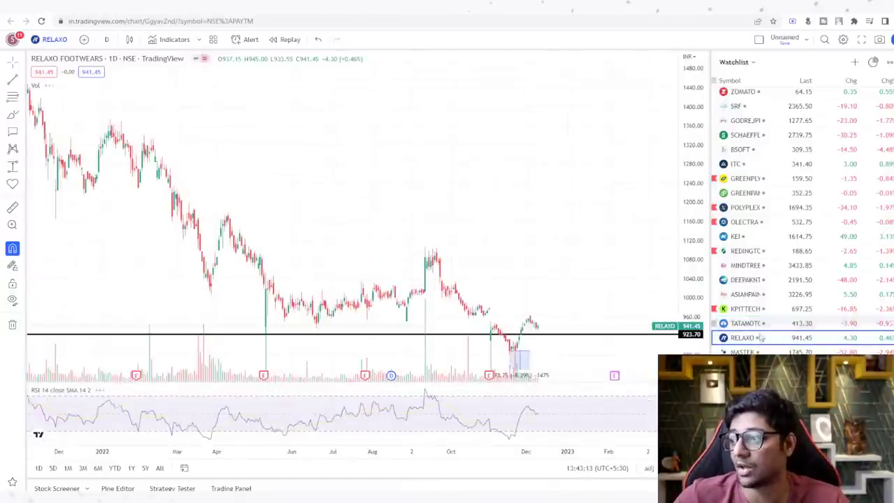
{"action": "key", "text": "Down"}
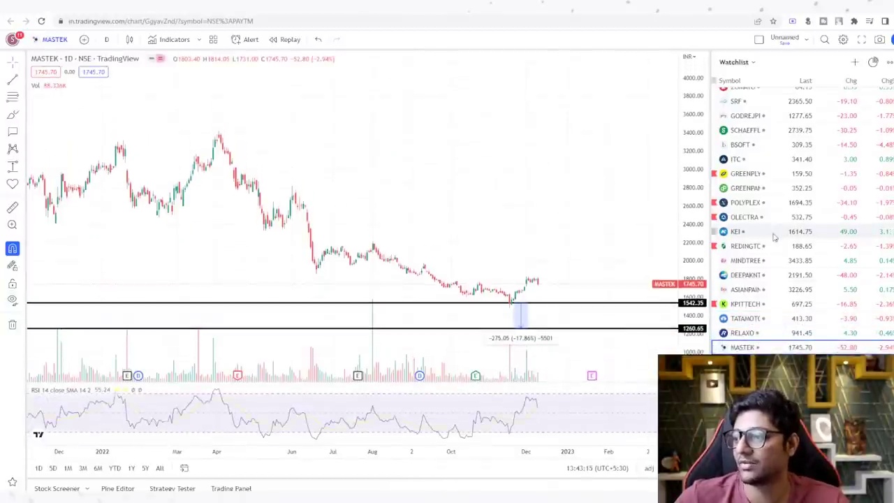
Show the IIFL daily chart and examine its recent candles around the 473.55 and 441.95 horizontal lines
{"action": "scroll", "coordinate": [768, 277], "scroll_direction": "down", "scroll_amount": 3}
{"action": "left_click", "coordinate": [764, 265]}
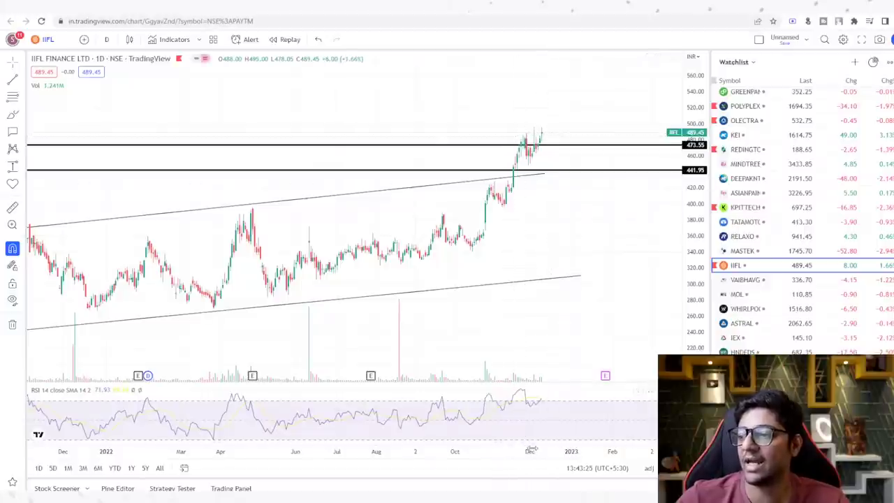
{"action": "left_click_drag", "start_coordinate": [532, 448], "coordinate": [349, 451]}
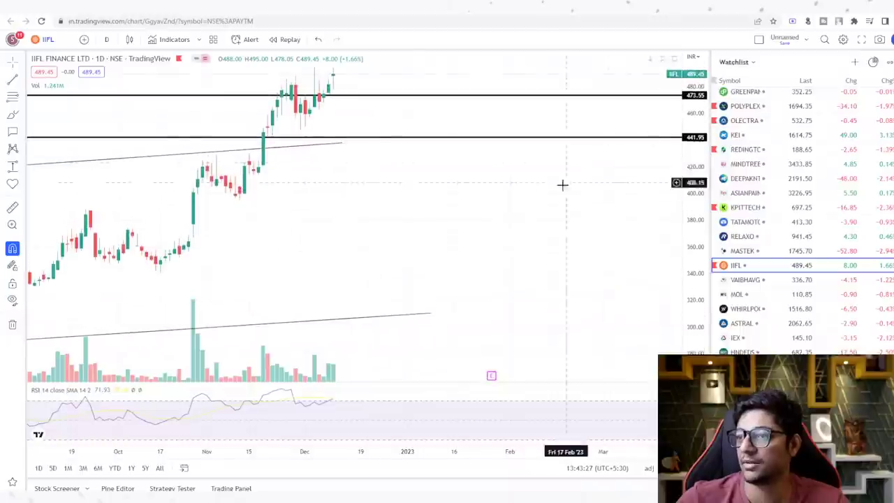
{"action": "left_click_drag", "start_coordinate": [562, 185], "coordinate": [586, 335]}
{"action": "mouse_move", "coordinate": [698, 279]}
{"action": "left_mouse_down"}
{"action": "mouse_move", "coordinate": [701, 307]}
{"action": "mouse_move", "coordinate": [701, 289]}
{"action": "left_mouse_up"}
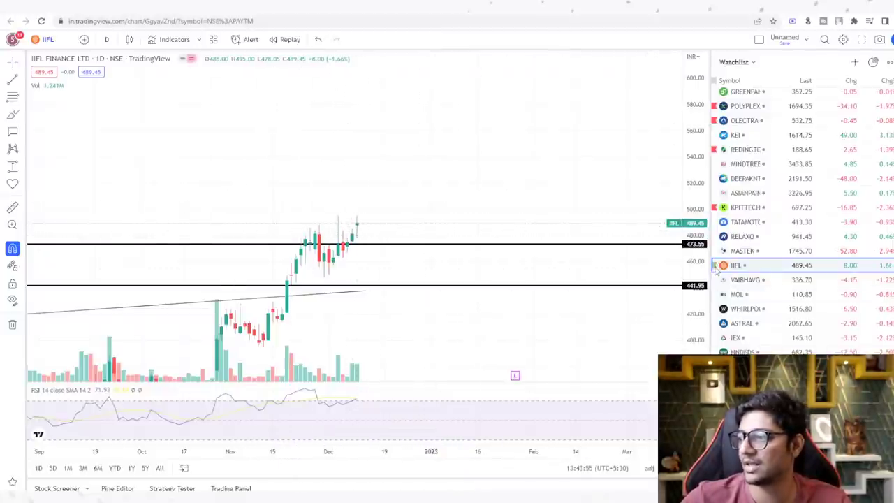
Try to give IIFL a different flag colour in the watchlist and dismiss the plan upgrade offer
{"action": "mouse_move", "coordinate": [715, 269]}
{"action": "left_click", "coordinate": [763, 266]}
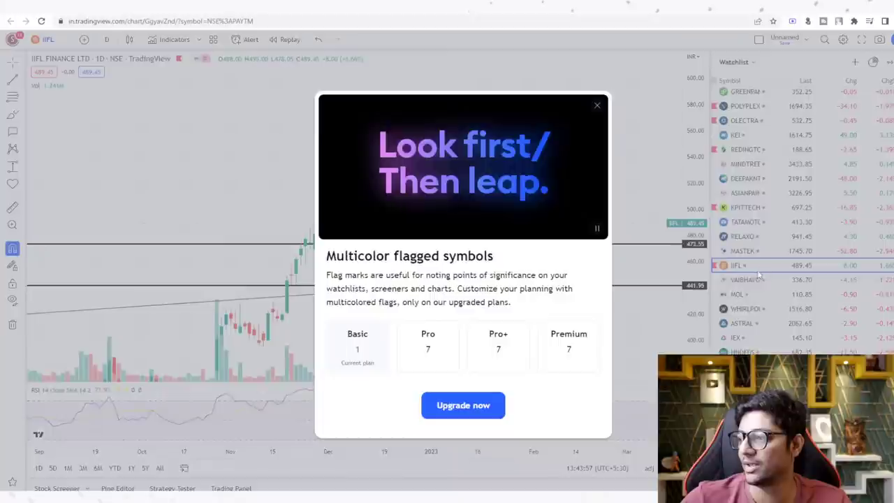
{"action": "left_click", "coordinate": [595, 106]}
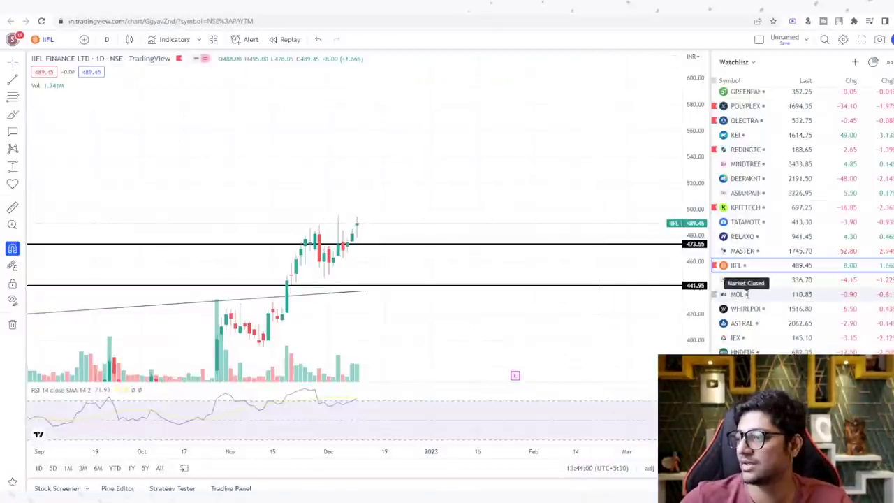
Look through the watchlist charts that follow IIFL, from VAIBHAVGBL through WHIRLPOOL and ASTRAL to HNDFDS
{"action": "scroll", "coordinate": [745, 299], "scroll_direction": "down", "scroll_amount": 2}
{"action": "left_click", "coordinate": [740, 246]}
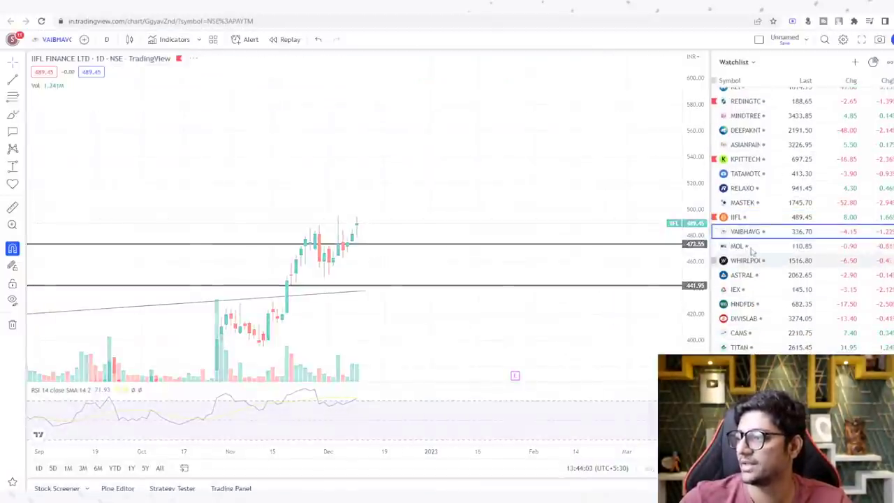
{"action": "left_click", "coordinate": [744, 260]}
{"action": "left_click", "coordinate": [743, 275]}
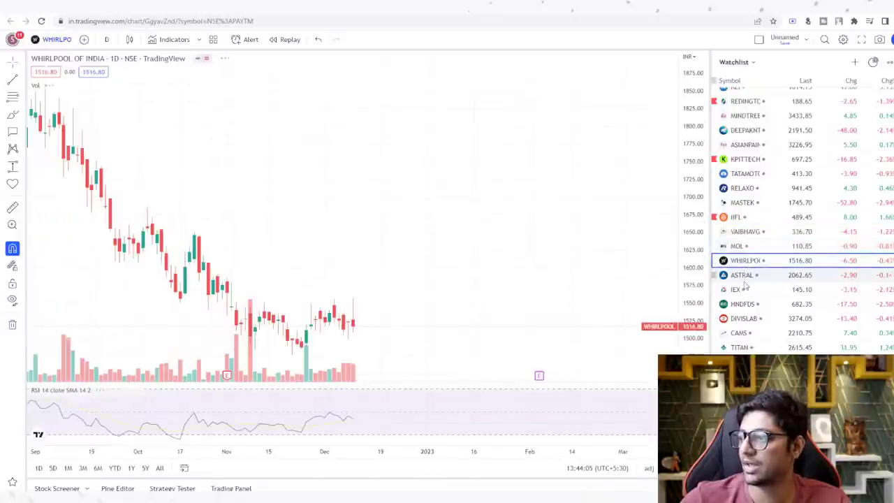
{"action": "left_click", "coordinate": [740, 289]}
{"action": "left_click", "coordinate": [740, 306]}
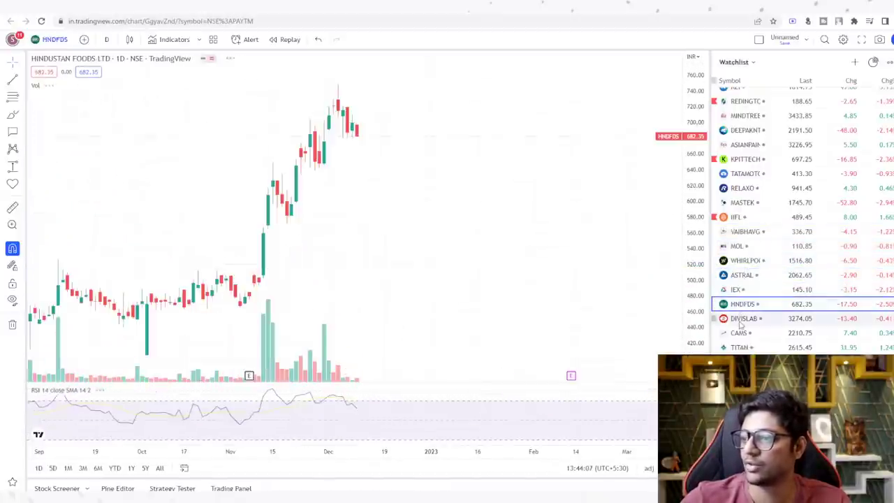
Show the DIVISLAB daily chart and examine its price history back to April against the two red horizontal lines
{"action": "left_click", "coordinate": [743, 318]}
{"action": "left_click", "coordinate": [739, 332]}
{"action": "left_click", "coordinate": [743, 318]}
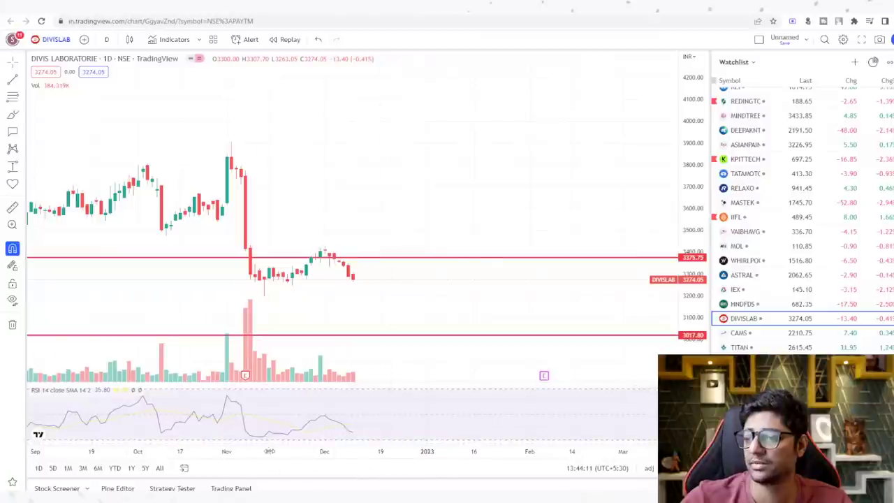
{"action": "left_click_drag", "start_coordinate": [269, 451], "coordinate": [446, 447]}
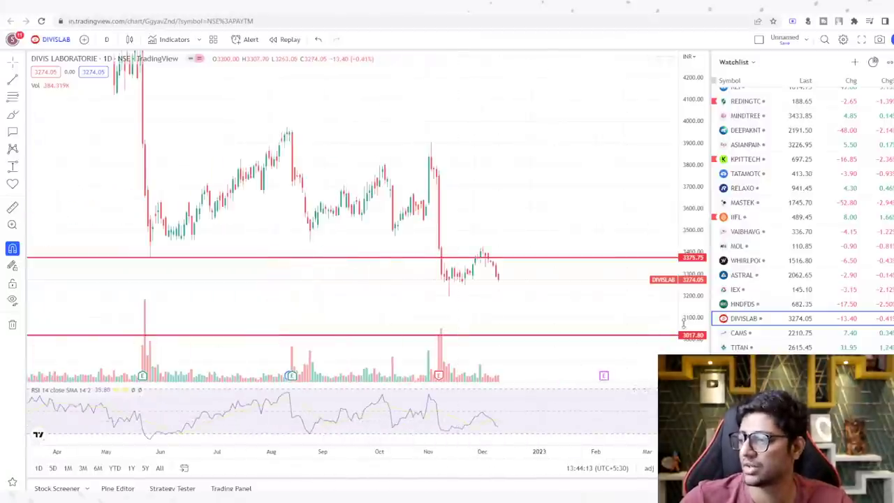
Draw a horizontal line at 2156.00 on the CAMS daily chart and compare it with price history back to early 2021
{"action": "left_click", "coordinate": [739, 332]}
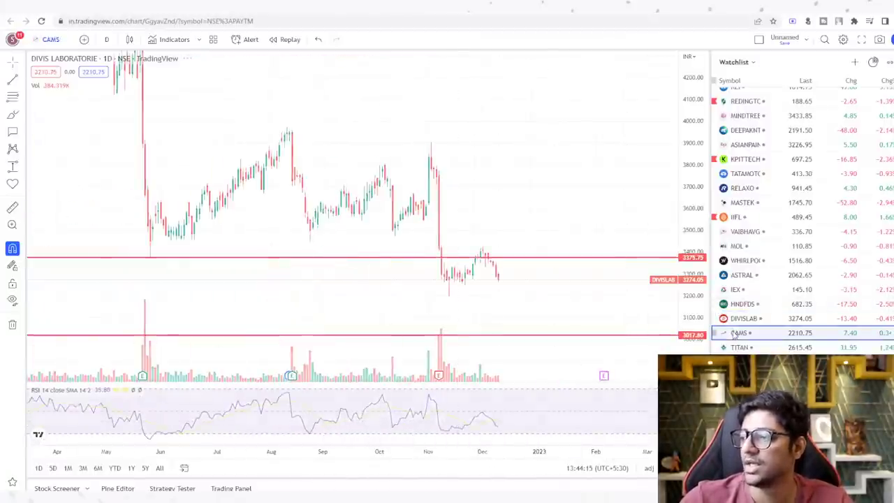
{"action": "left_click_drag", "start_coordinate": [694, 147], "coordinate": [709, 309]}
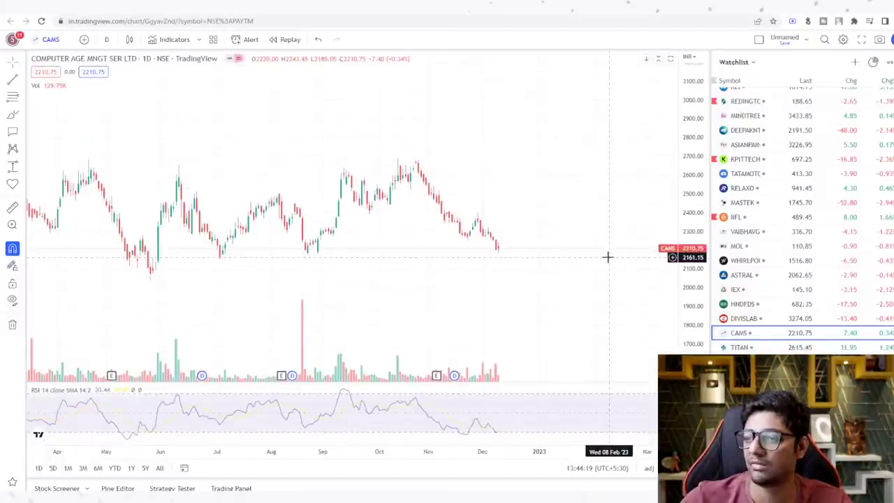
{"action": "left_click", "coordinate": [672, 258]}
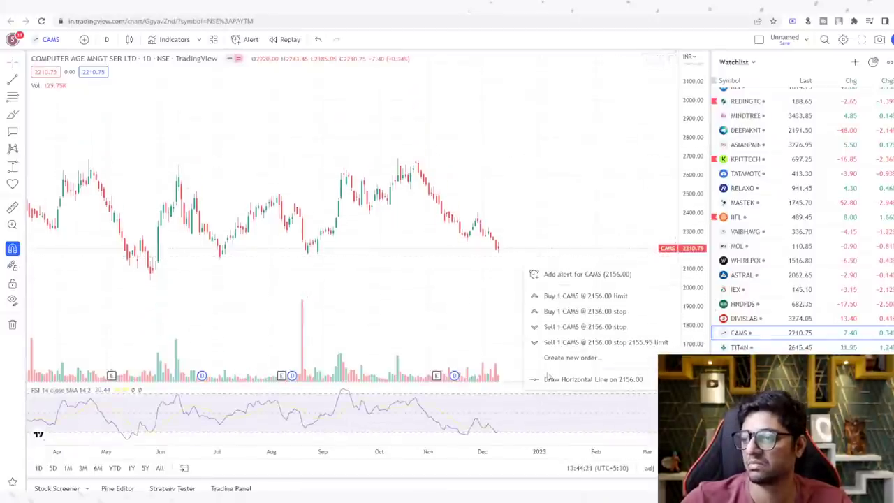
{"action": "left_click", "coordinate": [562, 377]}
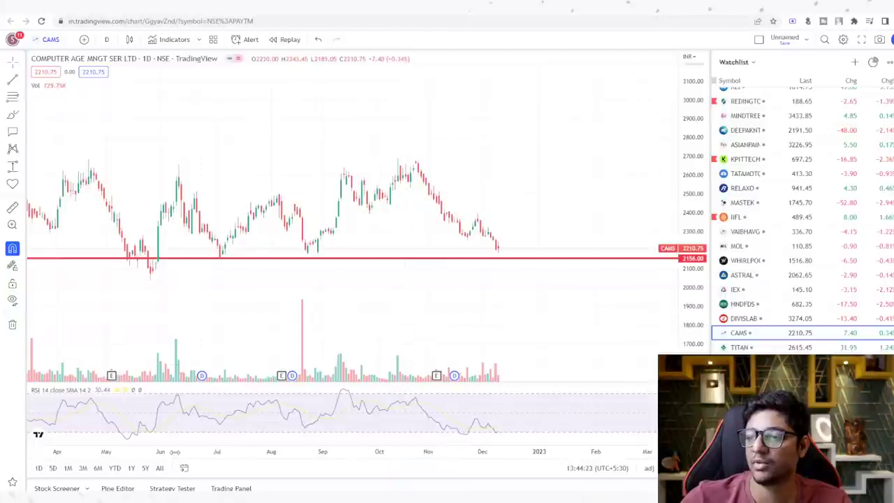
{"action": "left_click_drag", "start_coordinate": [174, 451], "coordinate": [610, 441]}
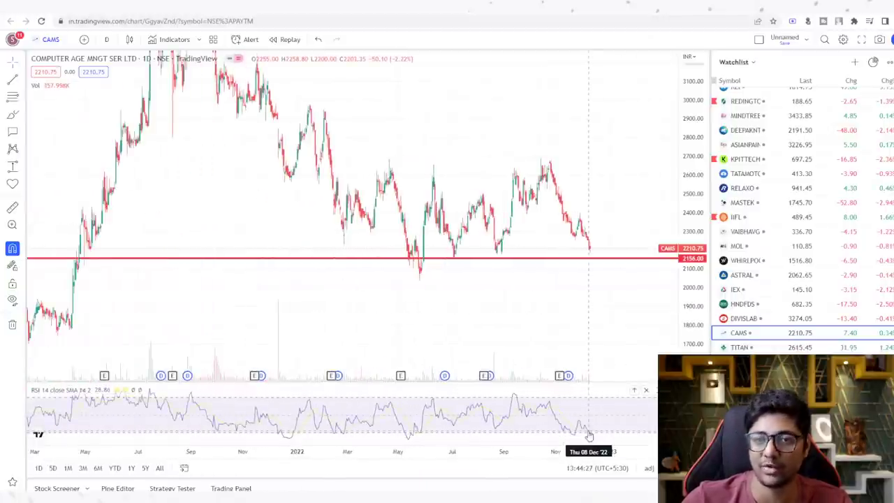
Examine the recent price action on the CAMS daily chart against the red horizontal line
{"action": "left_click_drag", "start_coordinate": [586, 452], "coordinate": [465, 455]}
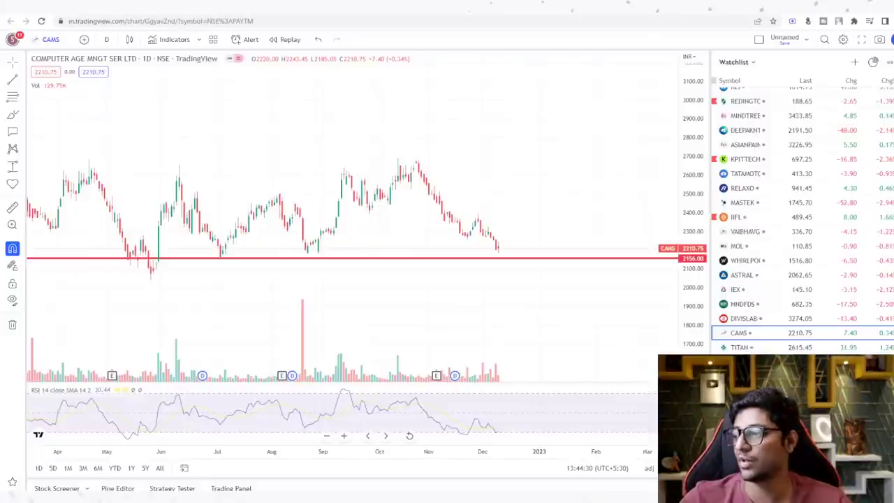
{"action": "left_click_drag", "start_coordinate": [704, 246], "coordinate": [703, 160]}
{"action": "left_click_drag", "start_coordinate": [306, 450], "coordinate": [372, 453]}
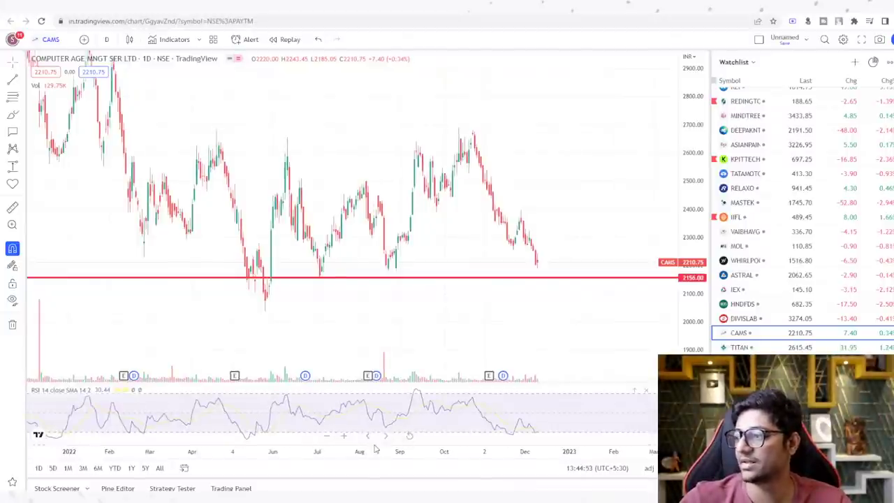
Look through the watchlist charts that follow CAMS, from TITAN through TRENT, INDHOTEL and VOLTAS to M_M
{"action": "key", "text": "Down"}
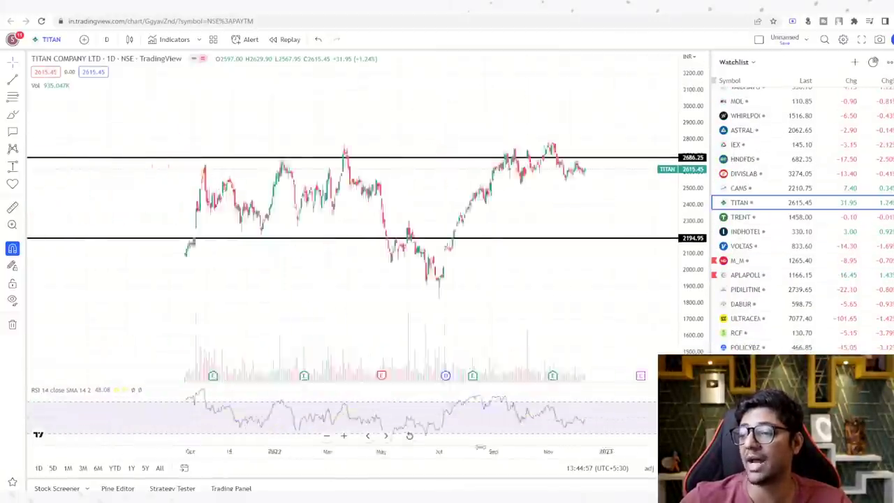
{"action": "scroll", "coordinate": [511, 450], "scroll_direction": "down", "scroll_amount": 3}
{"action": "scroll", "coordinate": [512, 450], "scroll_direction": "up", "scroll_amount": 3}
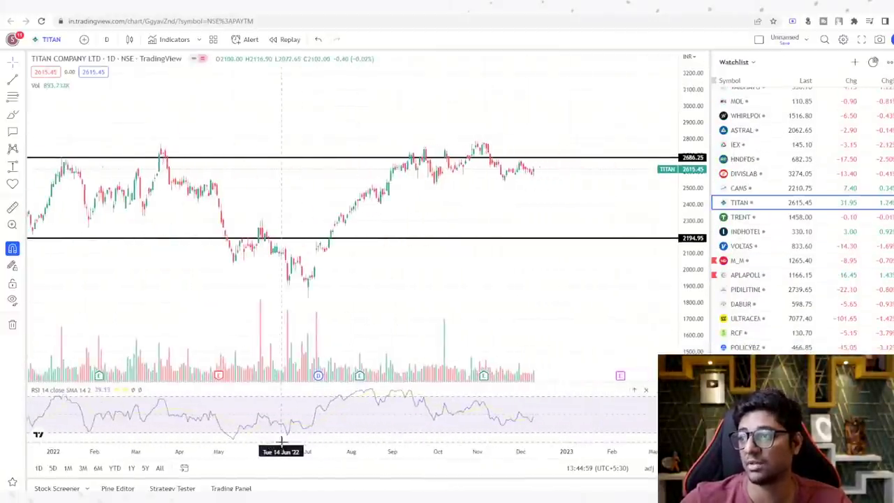
{"action": "left_click", "coordinate": [742, 217]}
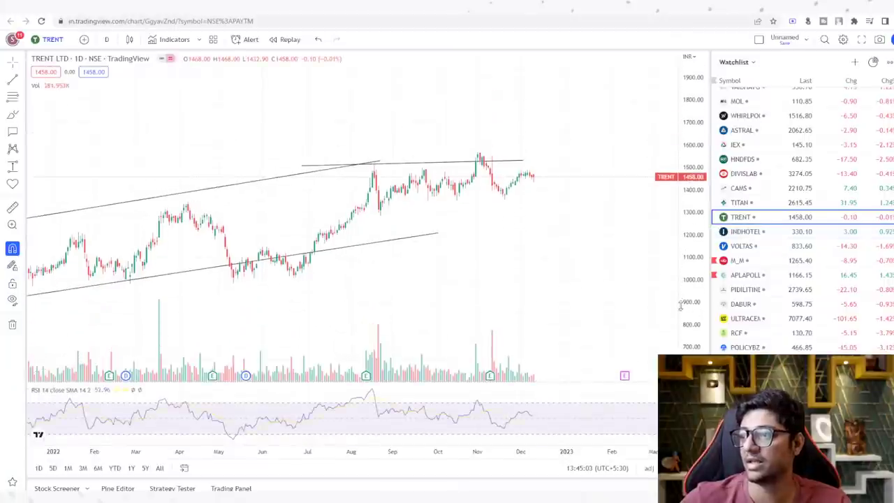
{"action": "left_click", "coordinate": [744, 232]}
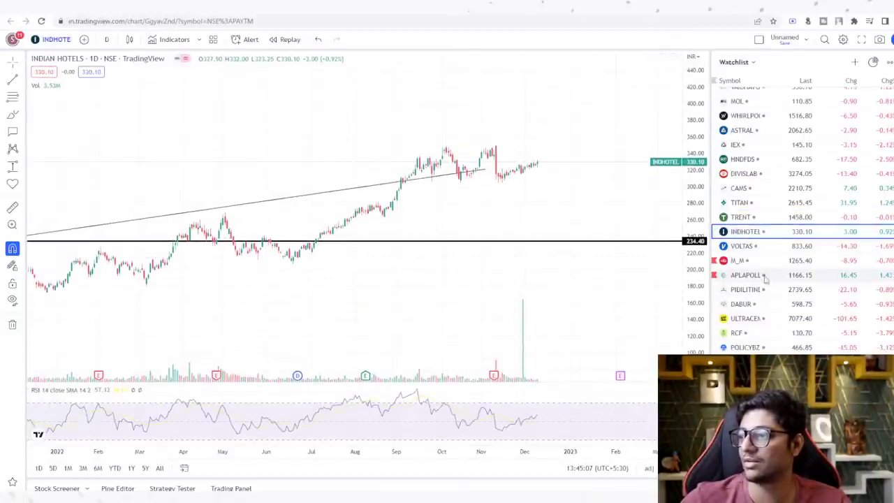
{"action": "left_click", "coordinate": [741, 245]}
{"action": "left_click", "coordinate": [755, 264]}
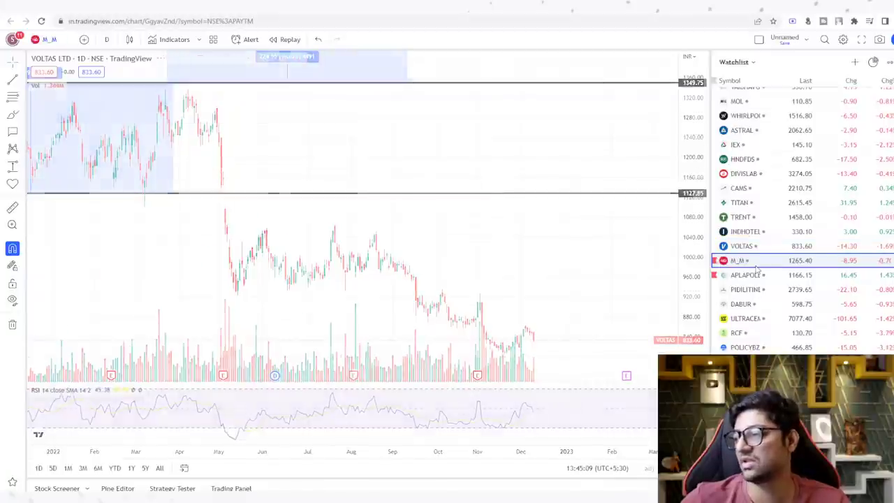
Show the APLAPOLLO daily chart and examine its price history back to October 2021 against the black horizontal line
{"action": "left_click", "coordinate": [758, 274]}
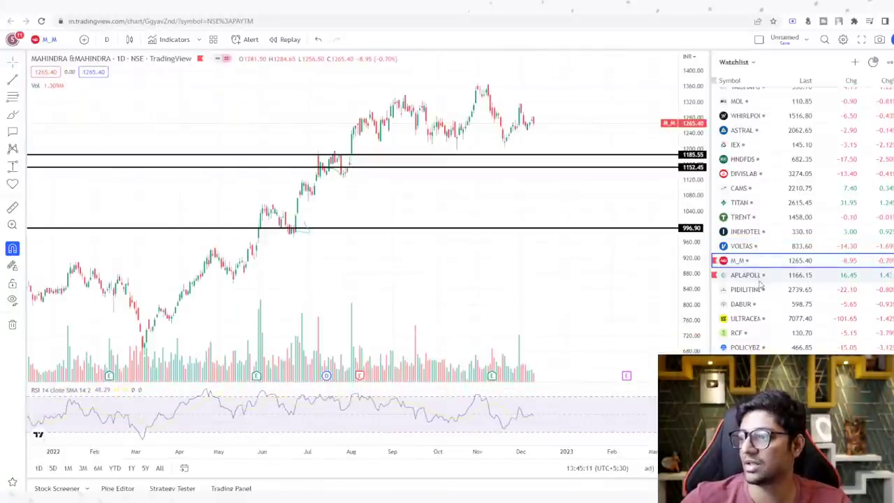
{"action": "left_click_drag", "start_coordinate": [700, 162], "coordinate": [692, 267]}
{"action": "left_click_drag", "start_coordinate": [222, 452], "coordinate": [432, 453]}
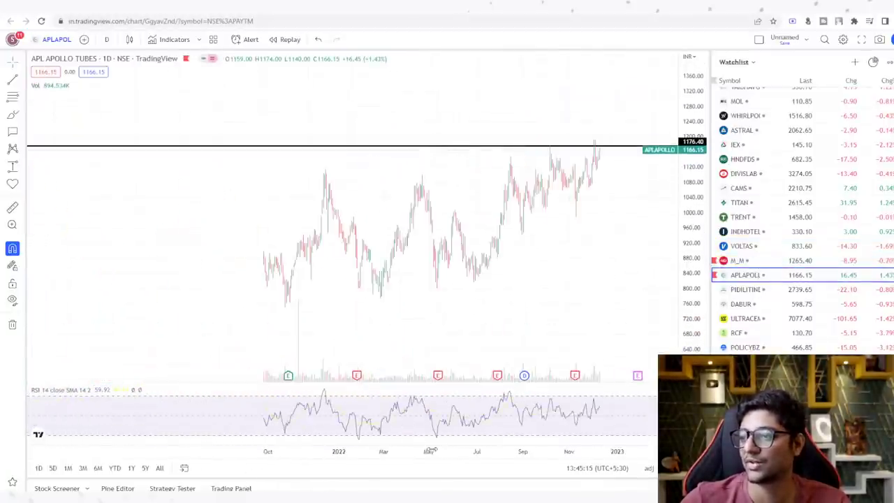
{"action": "left_click_drag", "start_coordinate": [579, 455], "coordinate": [213, 451]}
{"action": "left_click_drag", "start_coordinate": [709, 187], "coordinate": [701, 73]}
{"action": "left_click_drag", "start_coordinate": [279, 184], "coordinate": [465, 253]}
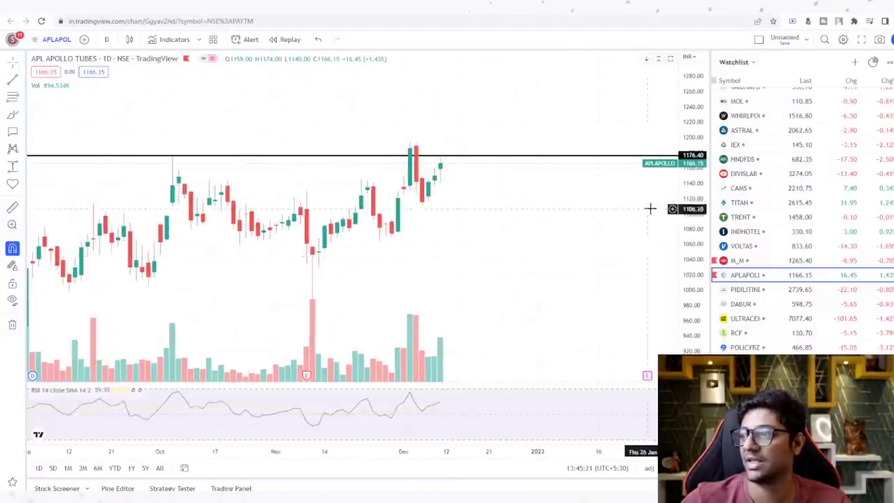
{"action": "left_click_drag", "start_coordinate": [695, 209], "coordinate": [695, 161]}
{"action": "left_click_drag", "start_coordinate": [324, 454], "coordinate": [418, 452]}
{"action": "left_click_drag", "start_coordinate": [537, 251], "coordinate": [455, 263]}
{"action": "left_click_drag", "start_coordinate": [694, 185], "coordinate": [685, 210]}
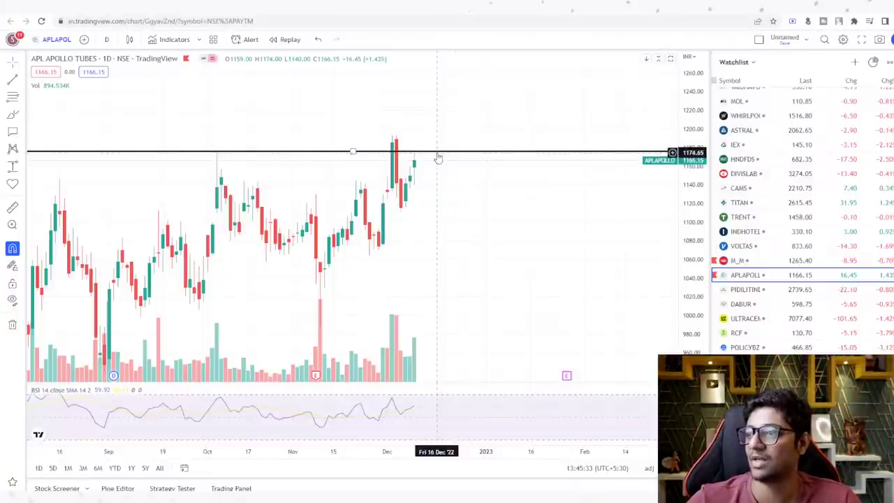
Raise the black horizontal line on the APLAPOLLO chart to 1191.75, near the December highs
{"action": "scroll", "coordinate": [569, 447], "scroll_direction": "down", "scroll_amount": 5}
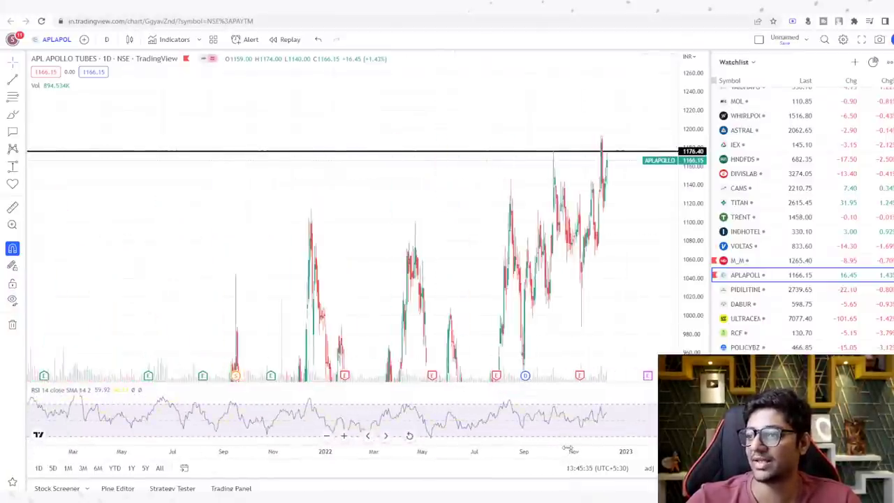
{"action": "scroll", "coordinate": [569, 447], "scroll_direction": "up", "scroll_amount": 5}
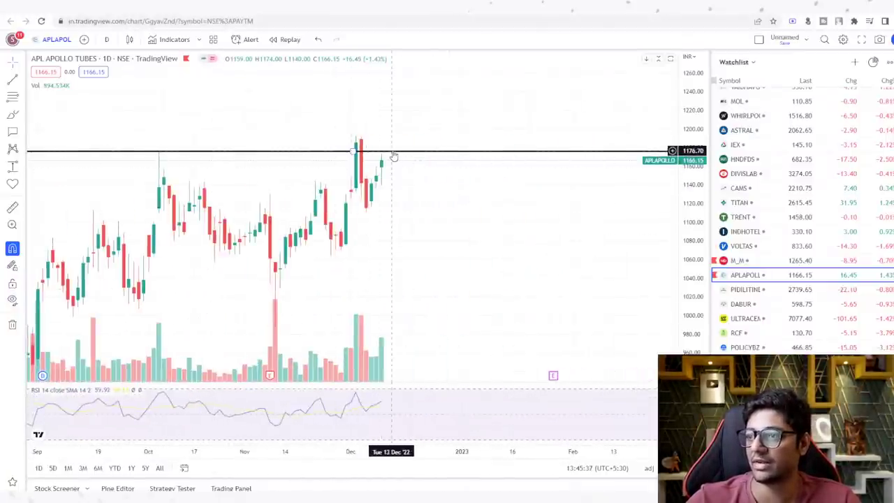
{"action": "left_click_drag", "start_coordinate": [394, 152], "coordinate": [393, 139]}
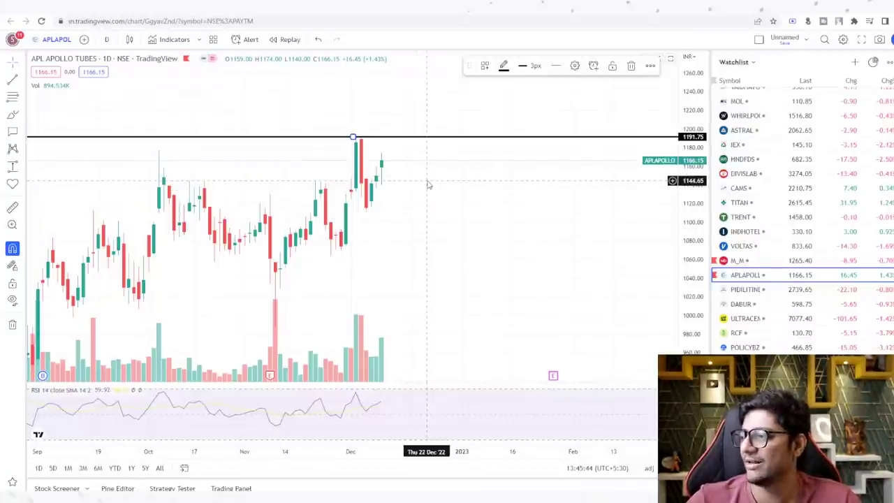
Look at the PIDILITIND and DABUR daily charts in the watchlist, returning to DABUR for a closer check
{"action": "left_click", "coordinate": [734, 289]}
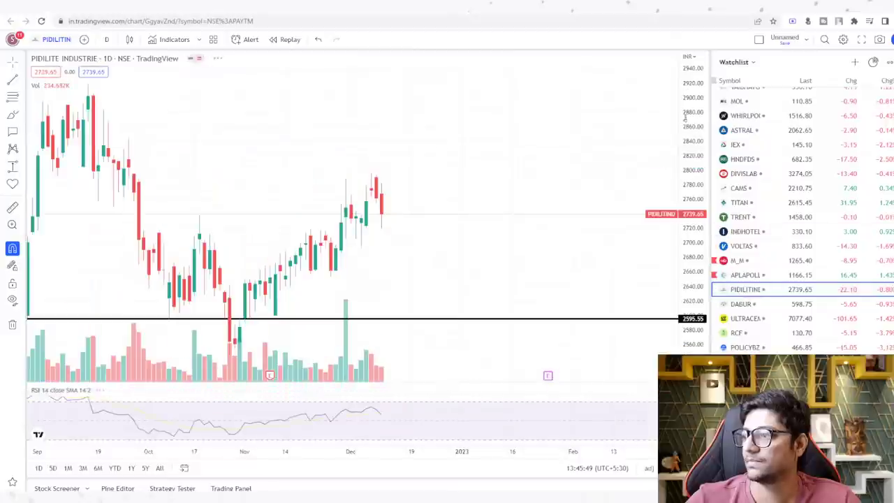
{"action": "left_click", "coordinate": [741, 305]}
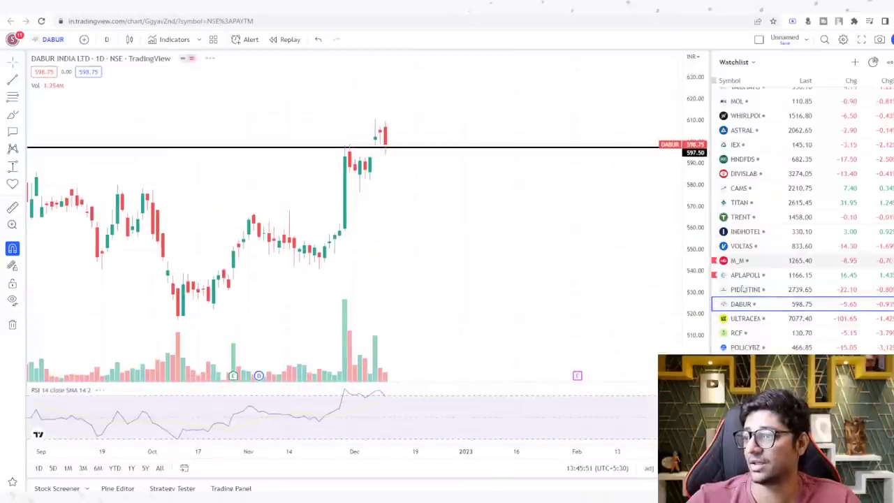
{"action": "left_click", "coordinate": [763, 319]}
{"action": "left_click", "coordinate": [757, 304]}
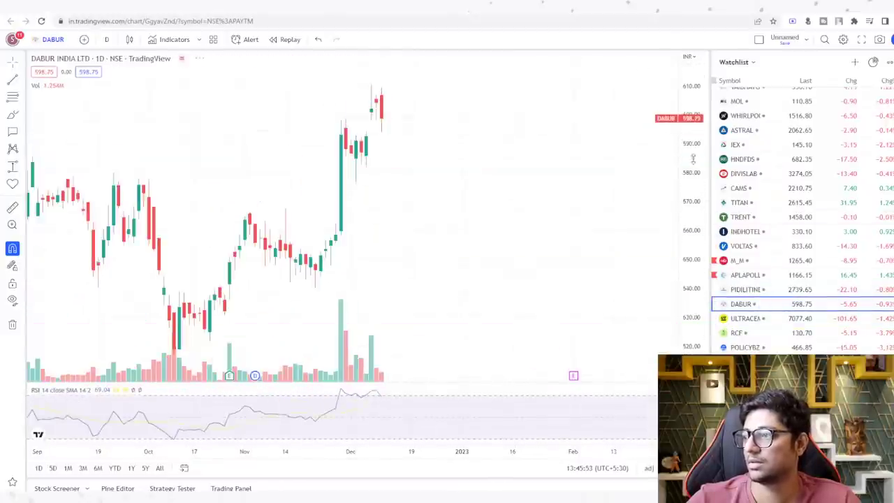
{"action": "left_click_drag", "start_coordinate": [607, 451], "coordinate": [488, 451]}
Look through the ULTRACEMCO, RCF and POLICYBZR daily charts, checking RCF's price history back to late 2020
{"action": "left_click", "coordinate": [759, 318]}
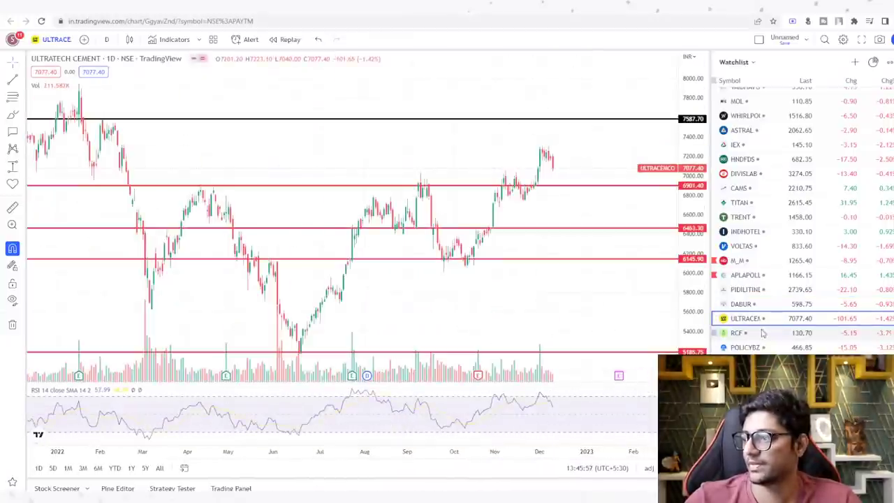
{"action": "left_click", "coordinate": [759, 333]}
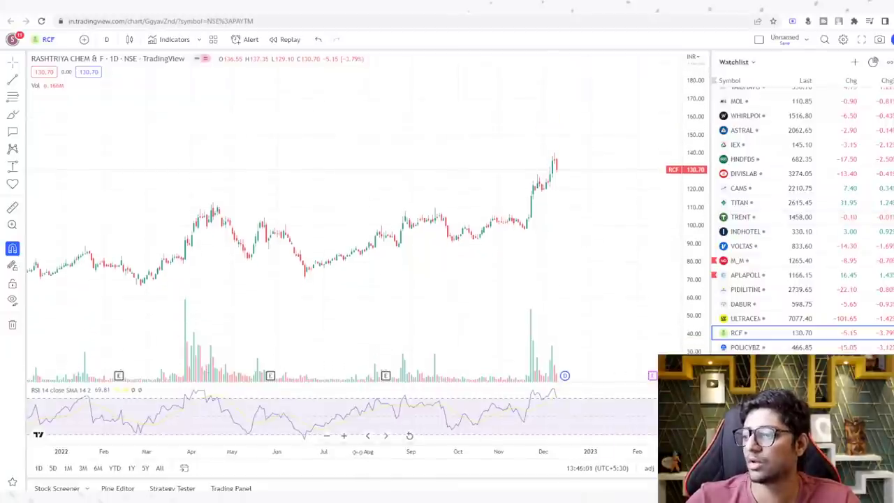
{"action": "scroll", "coordinate": [572, 445], "scroll_direction": "down", "scroll_amount": 5}
{"action": "scroll", "coordinate": [572, 446], "scroll_direction": "up", "scroll_amount": 6}
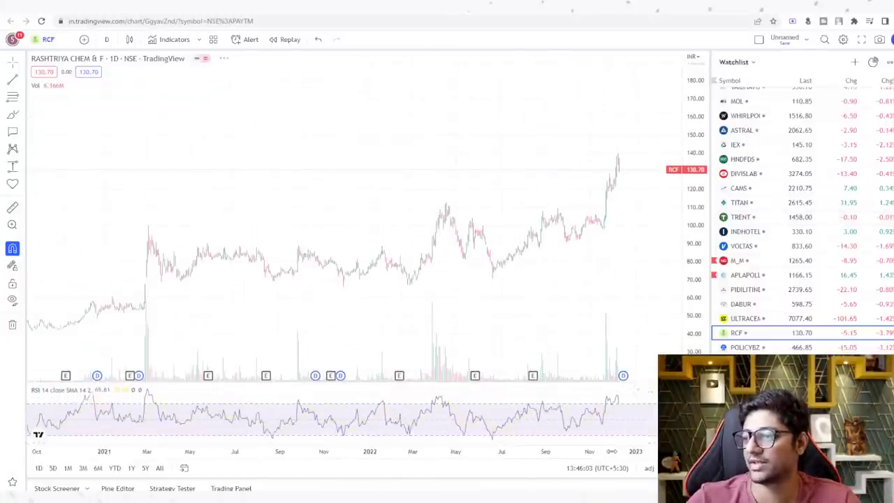
{"action": "left_click", "coordinate": [742, 348]}
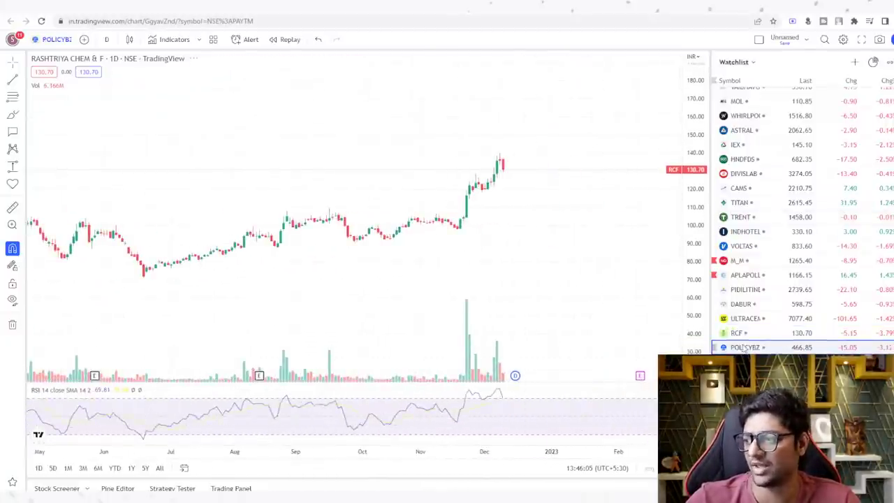
Show the SENSEX daily chart and delete the green downward curve beside the red trend line
{"action": "scroll", "coordinate": [747, 311], "scroll_direction": "up", "scroll_amount": 10}
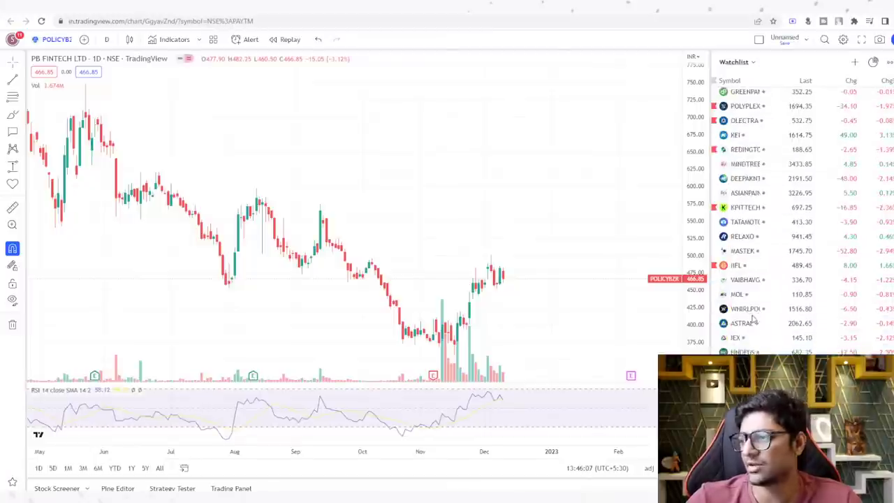
{"action": "left_click", "coordinate": [743, 97]}
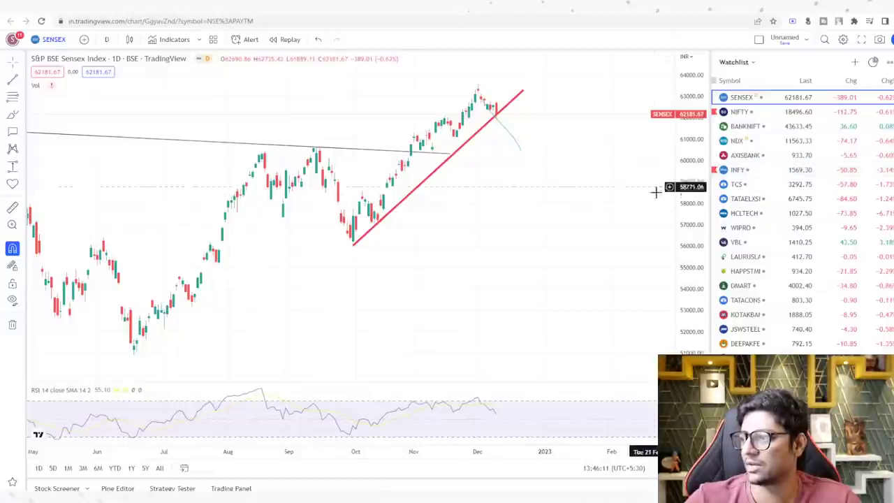
{"action": "left_click", "coordinate": [505, 131]}
{"action": "key", "text": "Delete"}
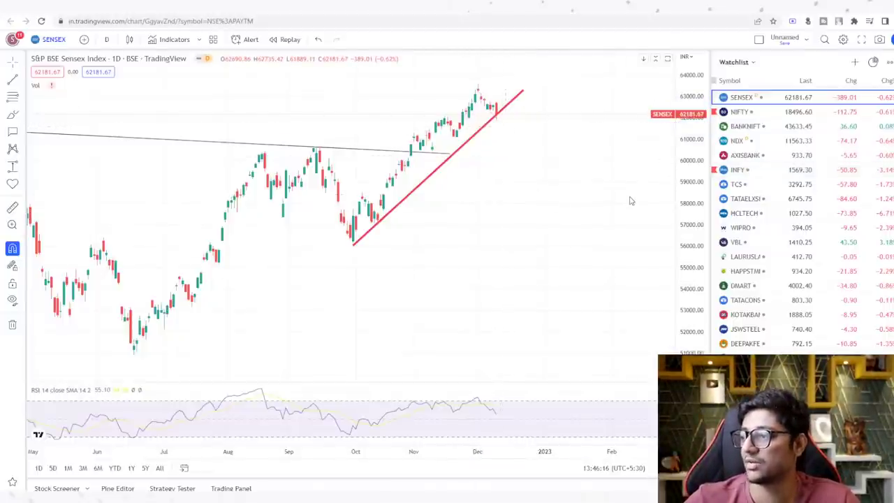
Show the ITC daily chart from the watchlist
{"action": "scroll", "coordinate": [771, 273], "scroll_direction": "down", "scroll_amount": 10}
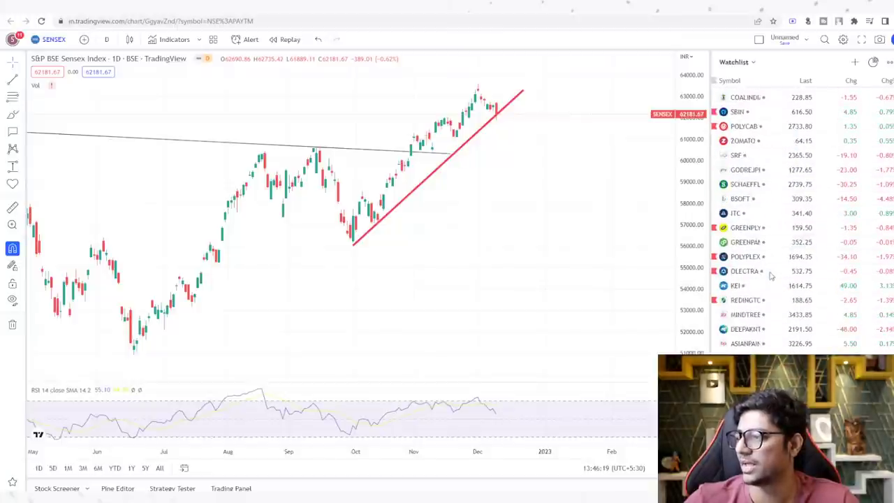
{"action": "left_click", "coordinate": [768, 213]}
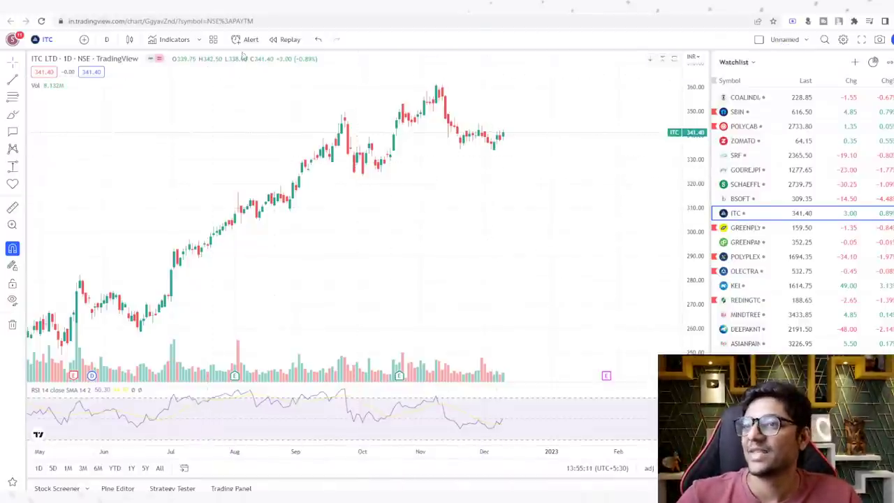
Search for TUBE INV and add the NSE stock TIINDIA to the watchlist
{"action": "left_click", "coordinate": [853, 64]}
{"action": "type", "text": "TU"}
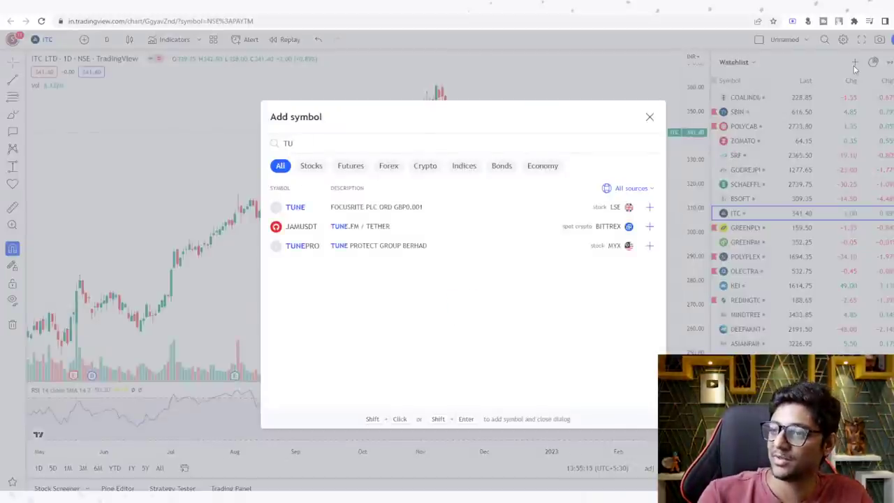
{"action": "type", "text": "BE INV"}
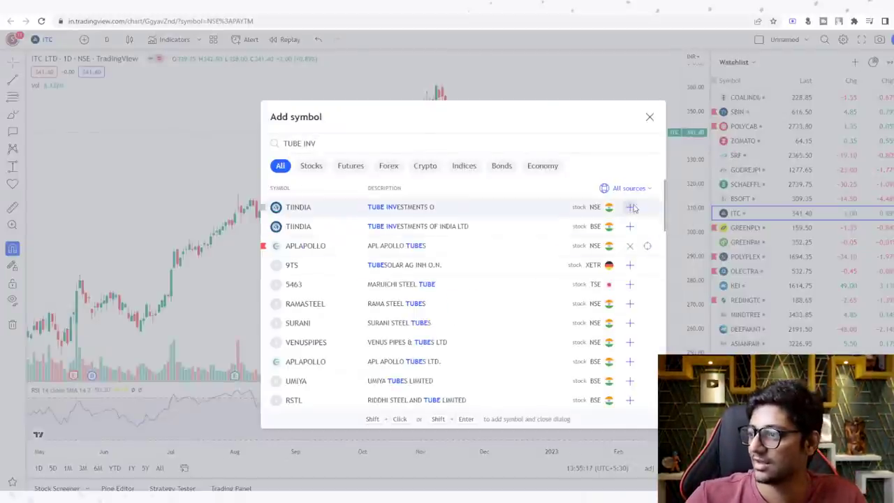
{"action": "left_click", "coordinate": [631, 206]}
{"action": "left_click", "coordinate": [649, 116]}
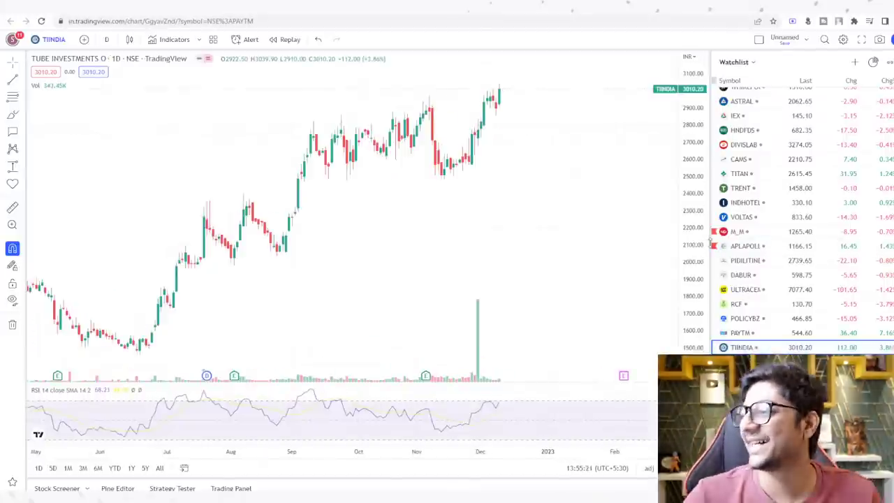
Examine TIINDIA's daily price history back to 2019 and its price action since early 2022
{"action": "left_click_drag", "start_coordinate": [688, 130], "coordinate": [687, 183]}
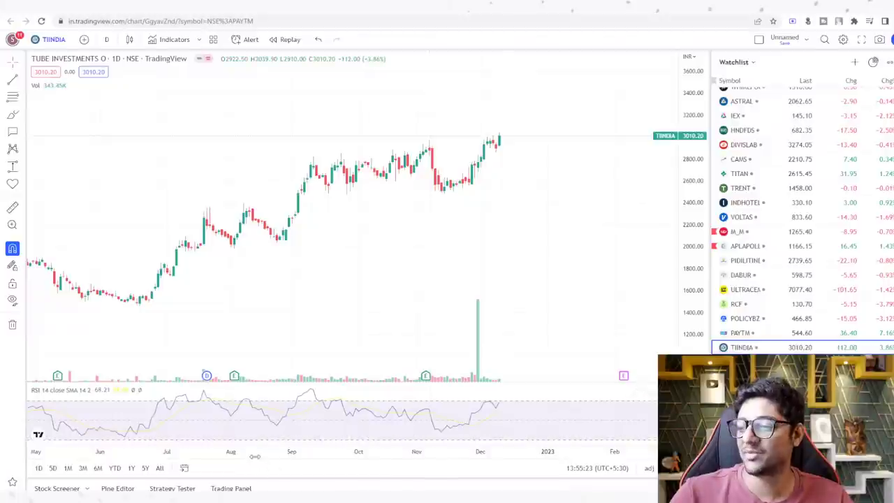
{"action": "left_click_drag", "start_coordinate": [254, 456], "coordinate": [594, 451]}
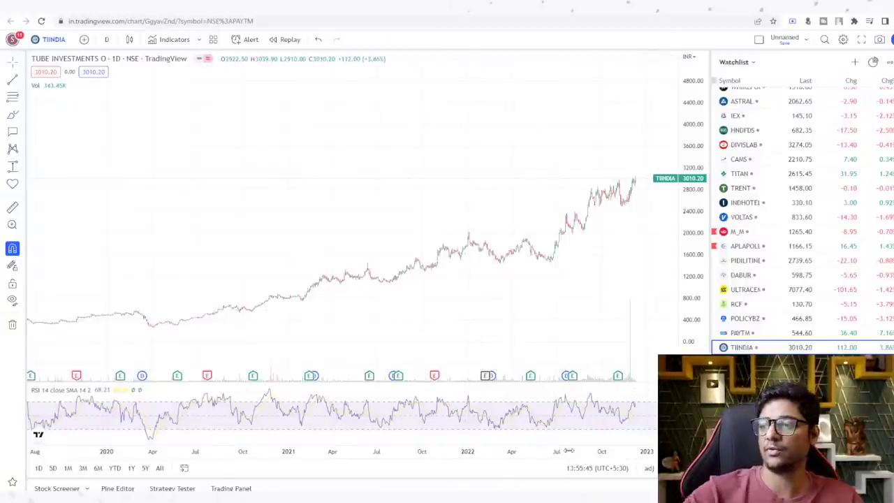
{"action": "scroll", "coordinate": [569, 450], "scroll_direction": "up", "scroll_amount": 5}
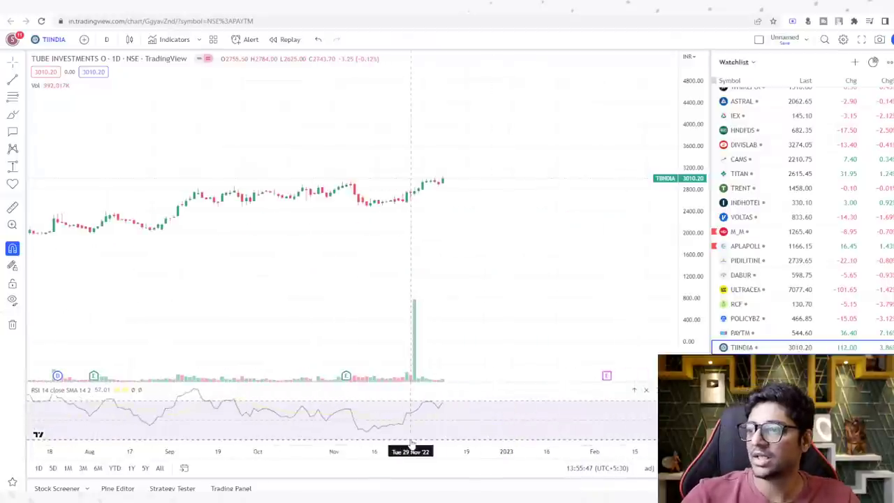
{"action": "left_click_drag", "start_coordinate": [411, 443], "coordinate": [535, 434]}
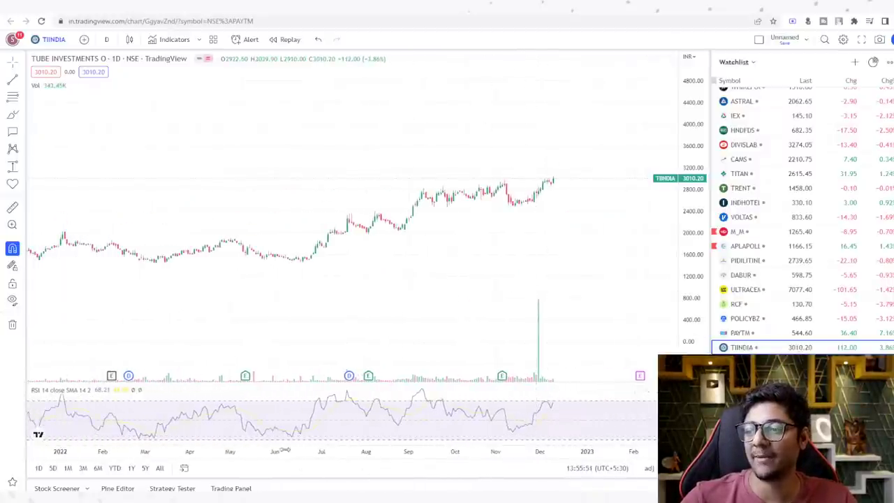
{"action": "left_click_drag", "start_coordinate": [284, 450], "coordinate": [241, 437]}
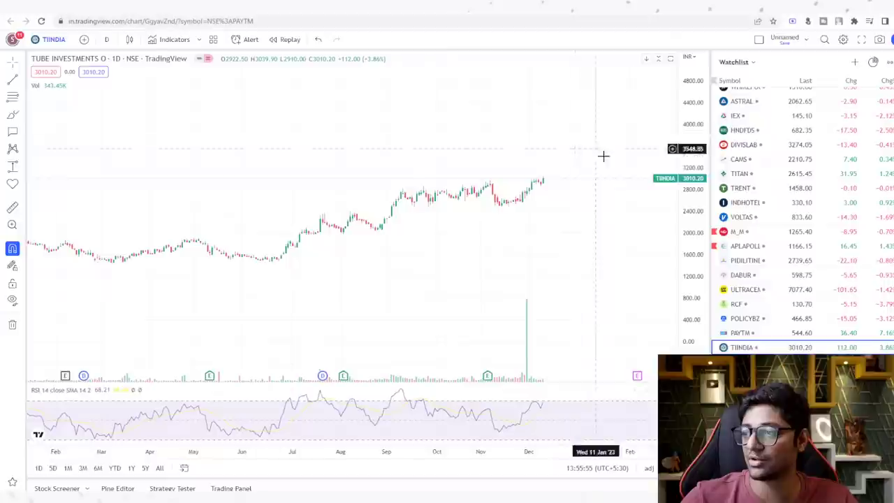
Draw a horizontal line at 3024.75 on the TIINDIA daily chart and color it green
{"action": "left_click", "coordinate": [680, 183]}
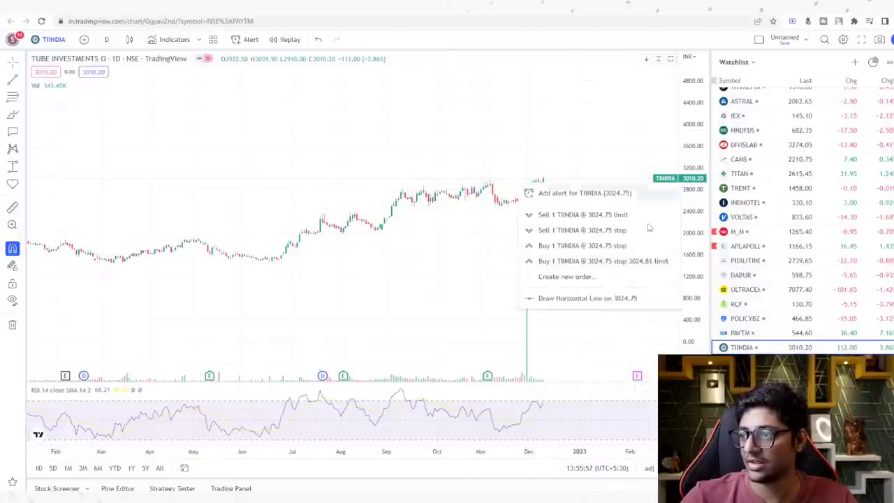
{"action": "left_click", "coordinate": [588, 298]}
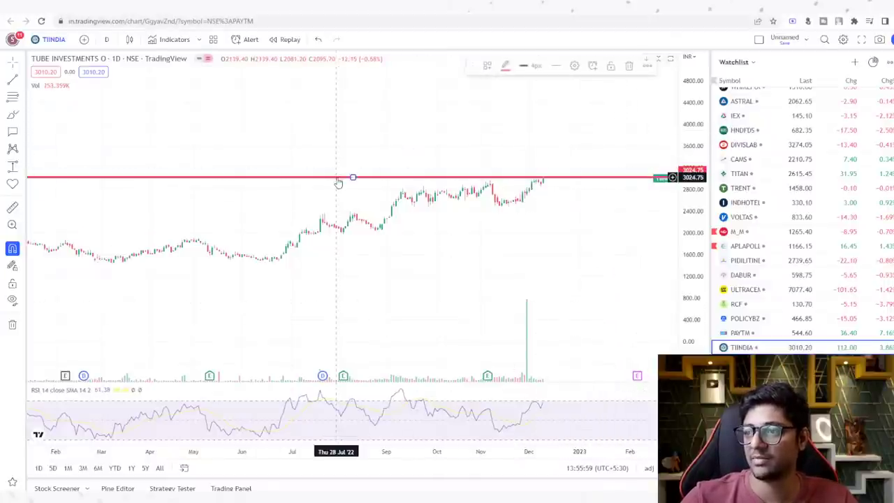
{"action": "left_click", "coordinate": [504, 65]}
{"action": "left_click", "coordinate": [539, 98]}
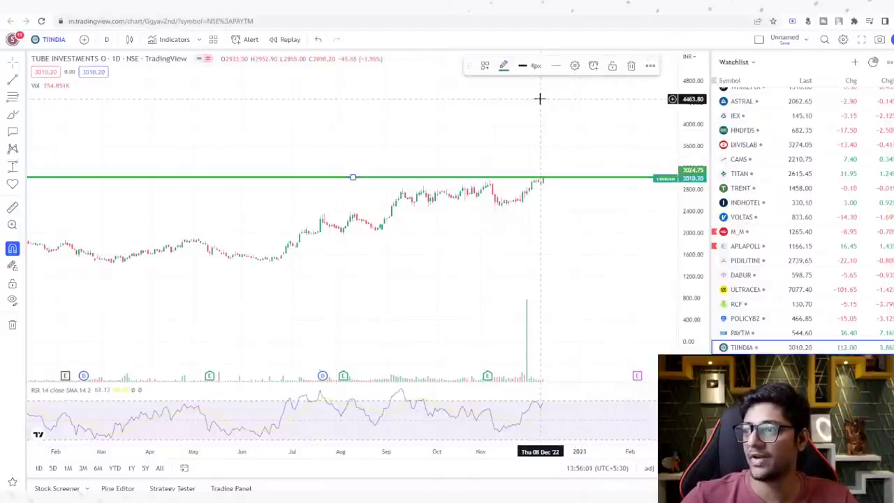
{"action": "left_click", "coordinate": [512, 235]}
{"action": "scroll", "coordinate": [475, 446], "scroll_direction": "down", "scroll_amount": 3}
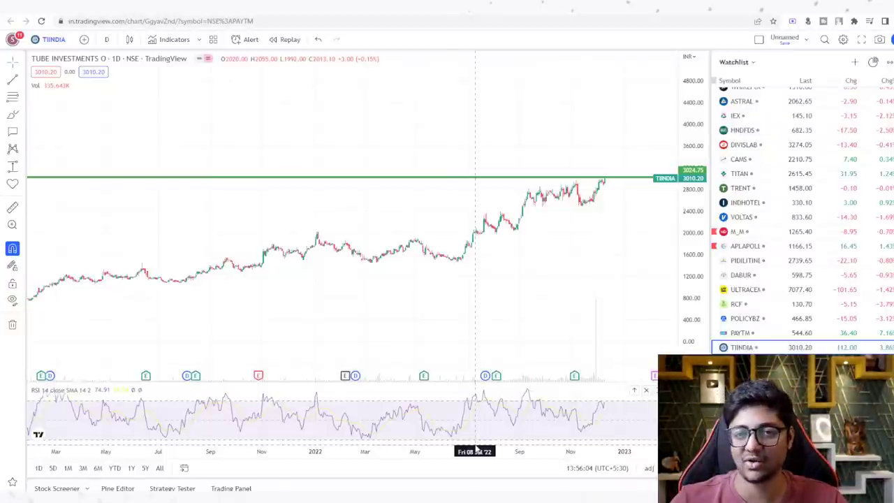
{"action": "double_click", "coordinate": [688, 307]}
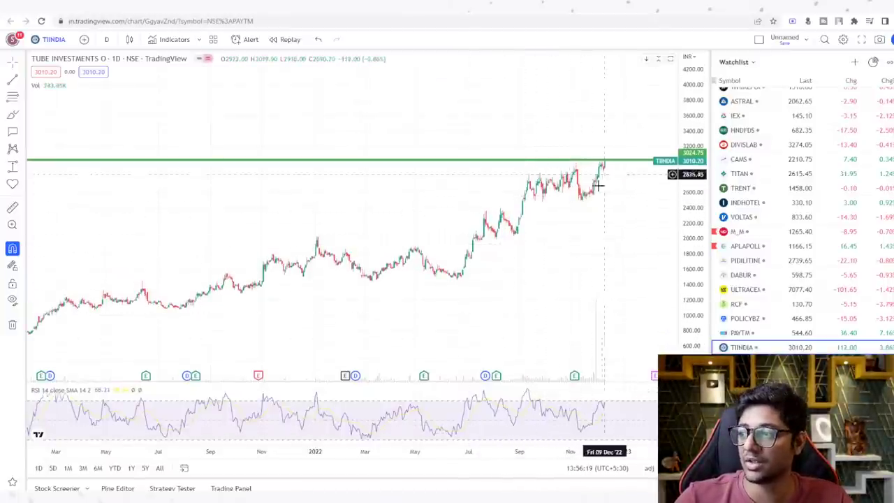
{"action": "left_click_drag", "start_coordinate": [543, 452], "coordinate": [325, 451]}
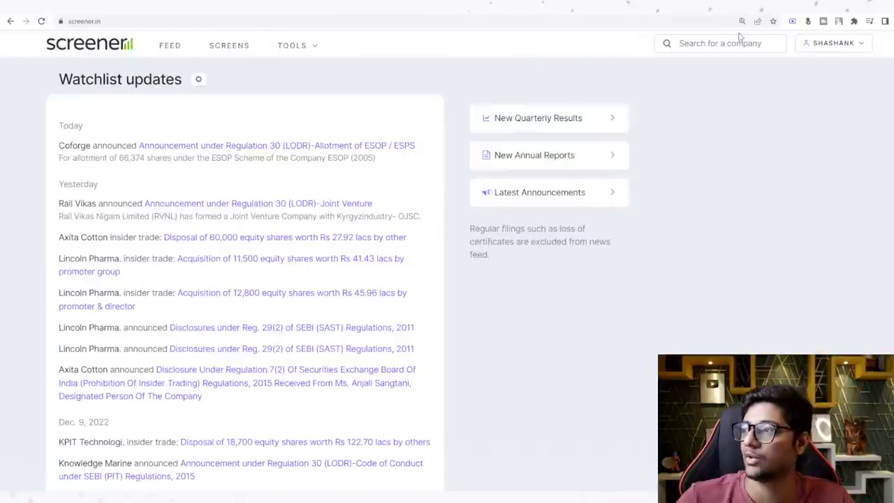
Switch to Screener, search for "tube" and open the Tube Investments of India Ltd company page
{"action": "left_click", "coordinate": [740, 40]}
{"action": "type", "text": "tube"}
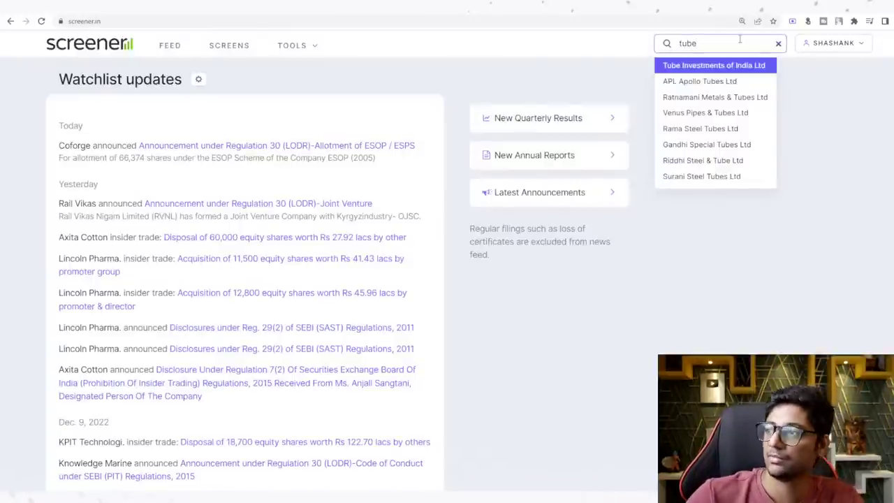
{"action": "left_click", "coordinate": [727, 65]}
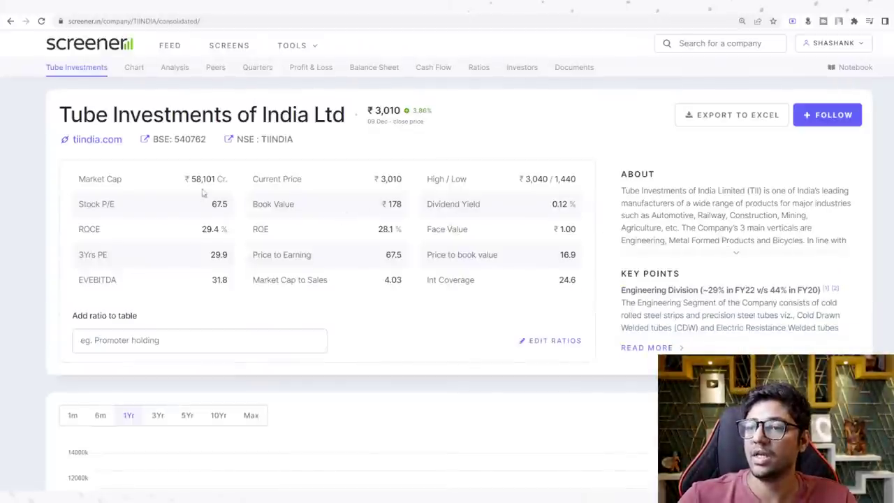
Review the company's market cap, ROE, ROCE, stock P/E and market cap to sales ratios by highlighting their figures
{"action": "left_click_drag", "start_coordinate": [187, 177], "coordinate": [239, 185]}
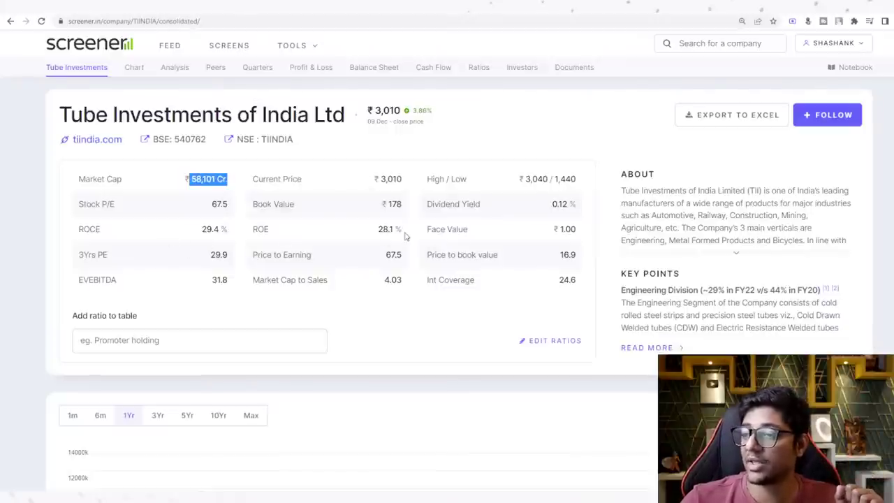
{"action": "left_click_drag", "start_coordinate": [407, 232], "coordinate": [354, 235]}
{"action": "left_click_drag", "start_coordinate": [228, 231], "coordinate": [181, 235]}
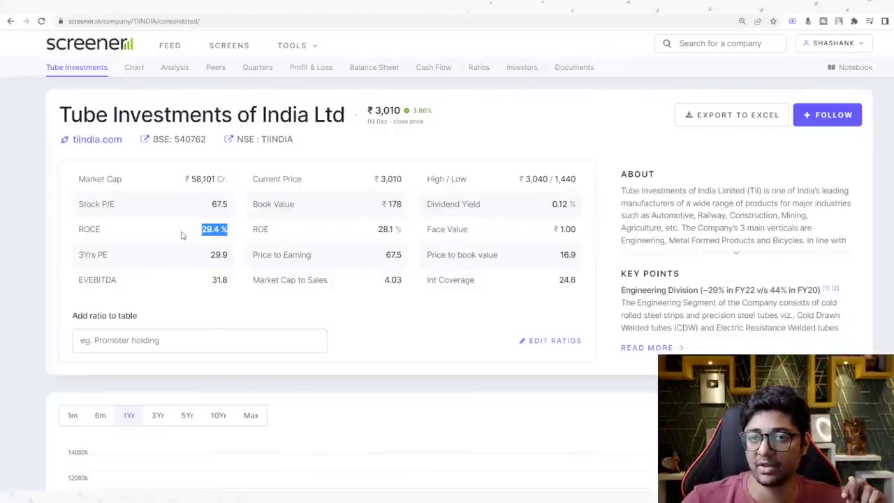
{"action": "left_click_drag", "start_coordinate": [214, 203], "coordinate": [230, 204]}
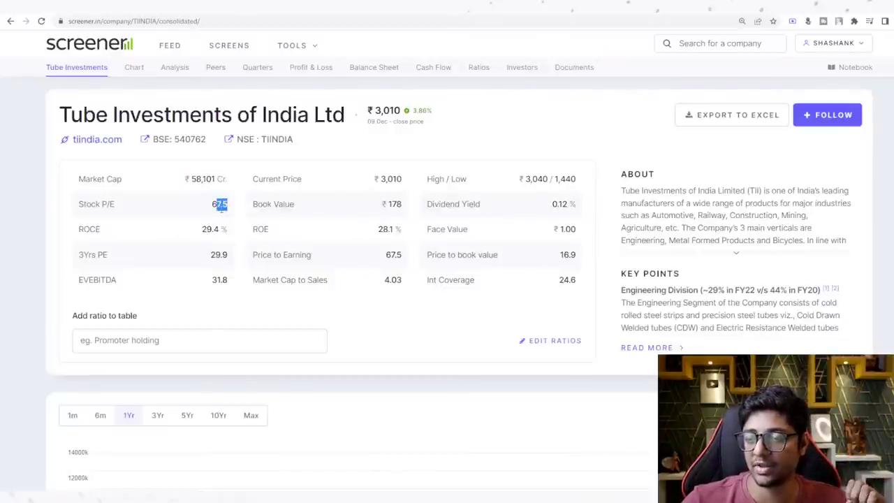
{"action": "left_click", "coordinate": [230, 211]}
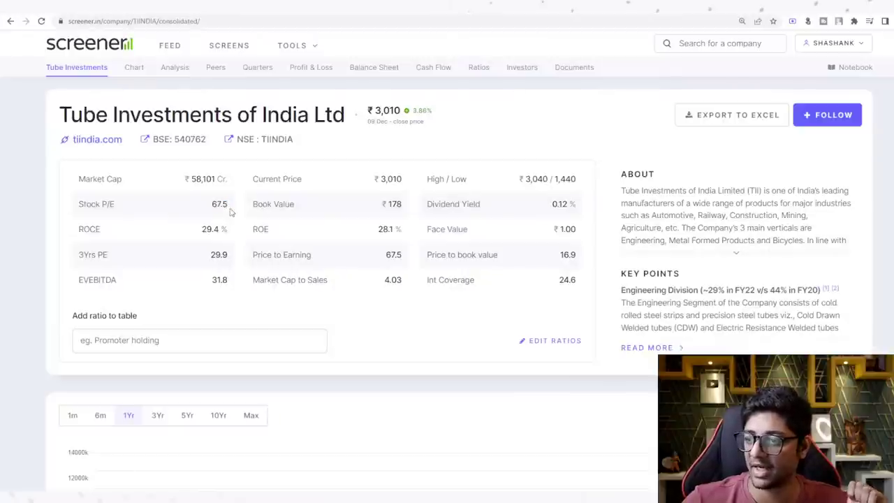
{"action": "left_click_drag", "start_coordinate": [408, 282], "coordinate": [378, 282]}
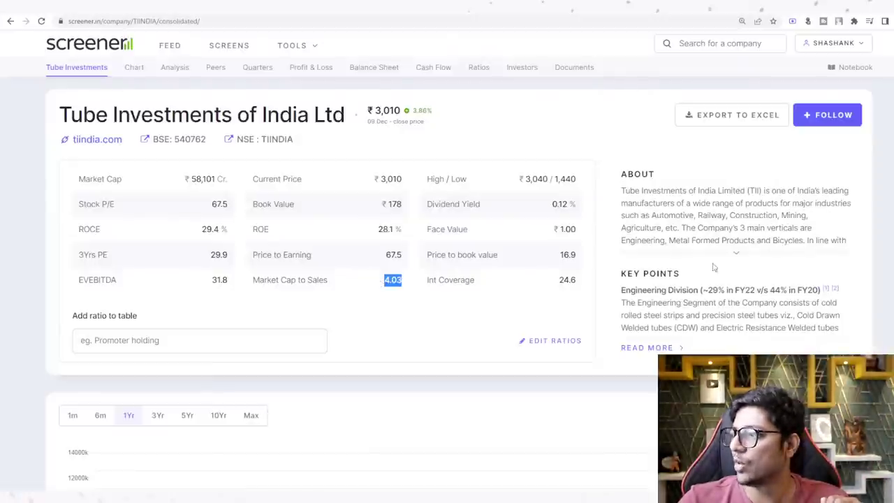
Expand the company's About text and highlight the passages on its products, industries served and main verticals
{"action": "left_click", "coordinate": [733, 255]}
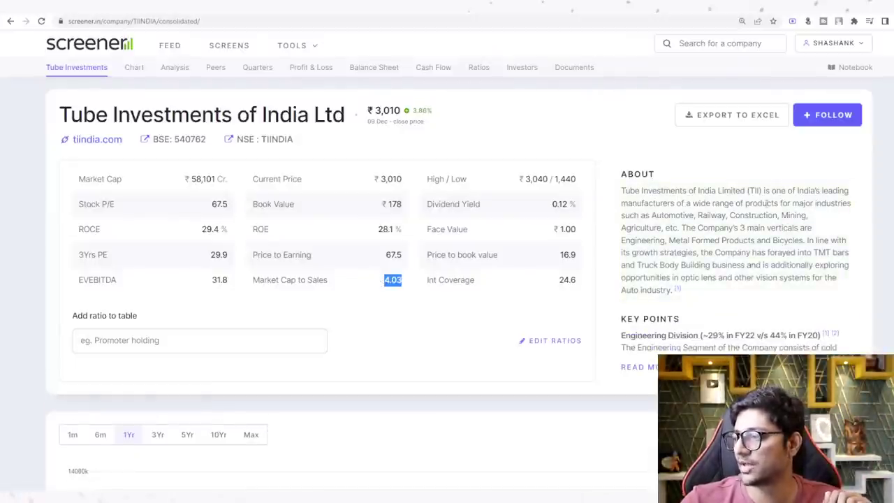
{"action": "left_click_drag", "start_coordinate": [632, 203], "coordinate": [849, 204]}
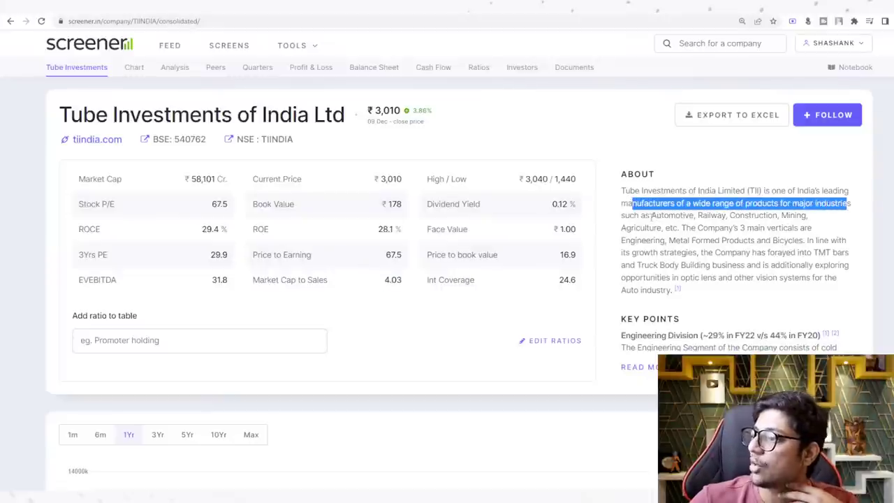
{"action": "left_click_drag", "start_coordinate": [651, 216], "coordinate": [810, 221]}
{"action": "left_click_drag", "start_coordinate": [682, 228], "coordinate": [837, 233]}
{"action": "left_click_drag", "start_coordinate": [622, 241], "coordinate": [803, 241]}
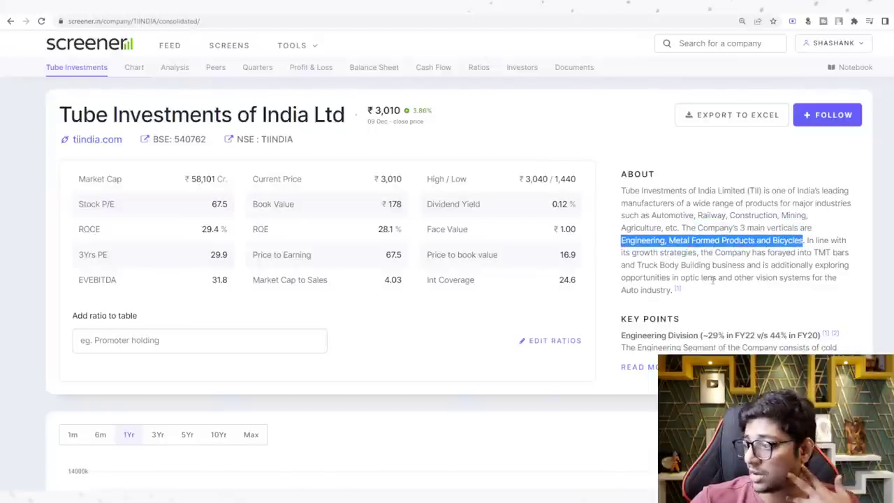
Open the company's full key points, read through its divisions, formation and investments, and close them
{"action": "left_click", "coordinate": [641, 366]}
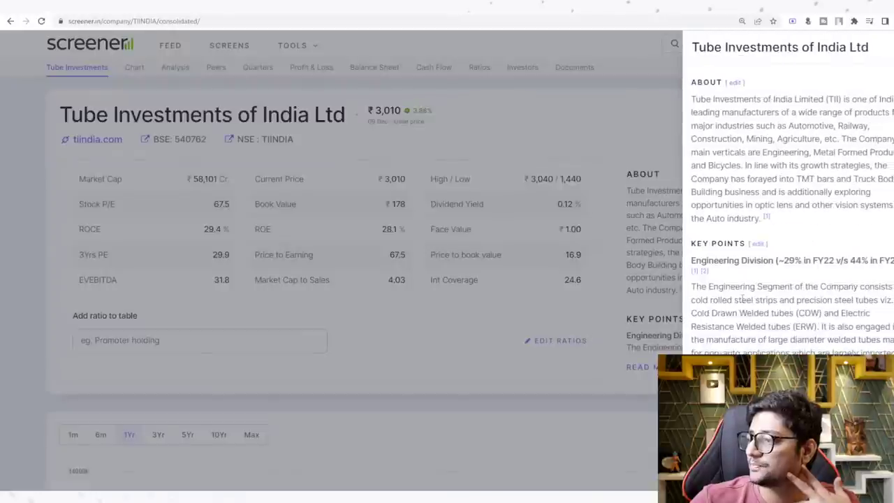
{"action": "scroll", "coordinate": [744, 296], "scroll_direction": "down", "scroll_amount": 3}
{"action": "scroll", "coordinate": [746, 293], "scroll_direction": "down", "scroll_amount": 2}
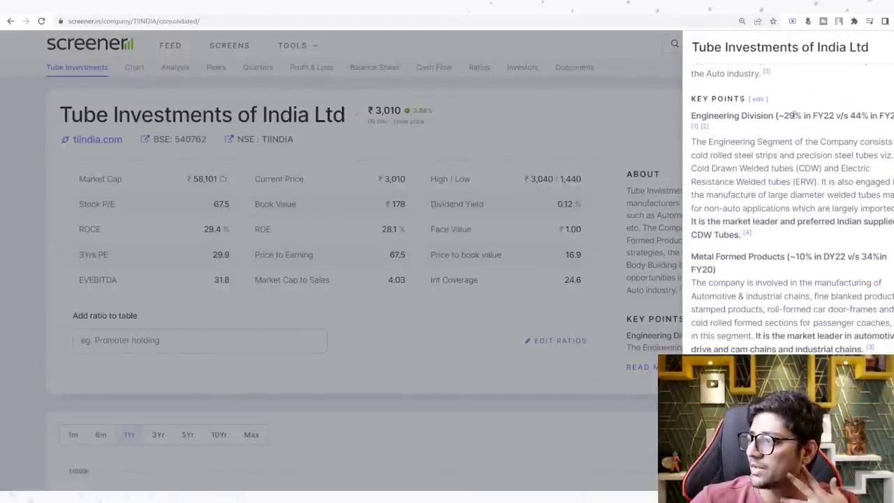
{"action": "left_click_drag", "start_coordinate": [845, 120], "coordinate": [858, 117]}
{"action": "left_click", "coordinate": [863, 140]}
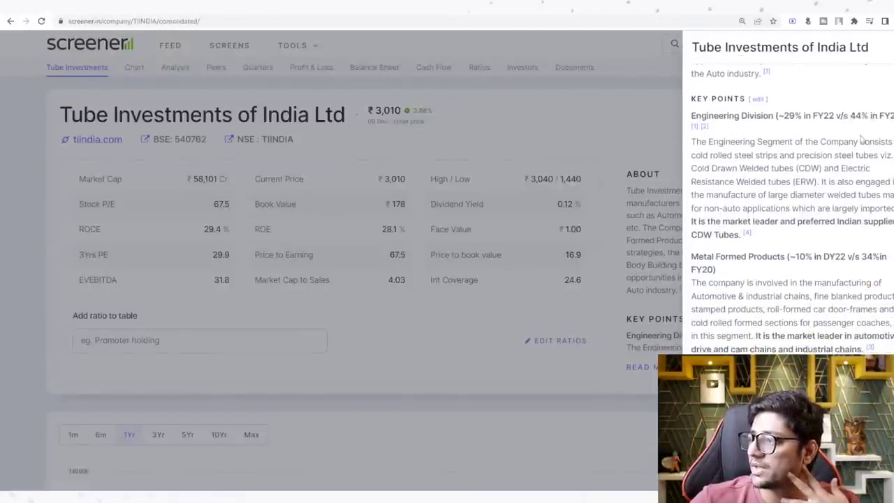
{"action": "scroll", "coordinate": [796, 209], "scroll_direction": "down", "scroll_amount": 2}
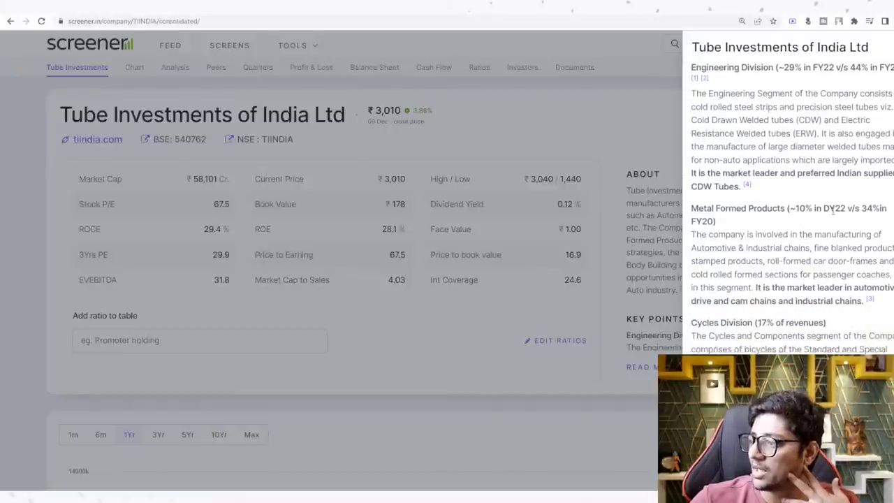
{"action": "scroll", "coordinate": [833, 211], "scroll_direction": "down", "scroll_amount": 4}
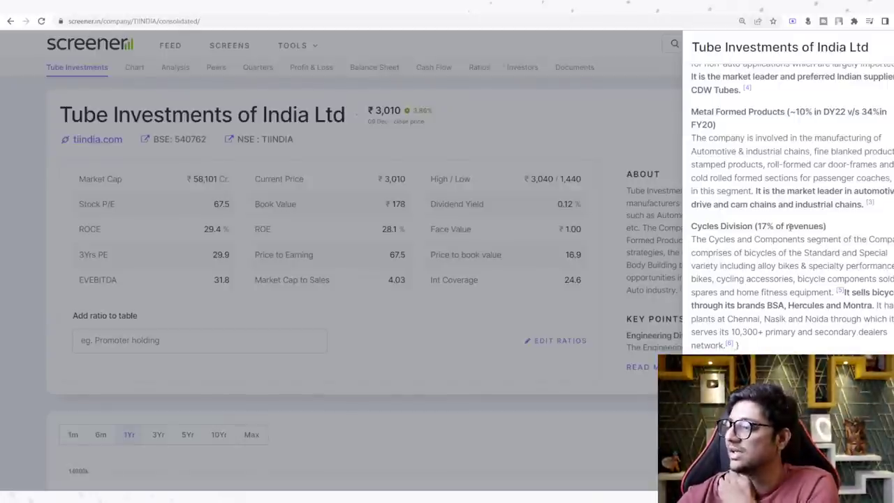
{"action": "scroll", "coordinate": [790, 226], "scroll_direction": "down", "scroll_amount": 4}
{"action": "scroll", "coordinate": [789, 225], "scroll_direction": "down", "scroll_amount": 10}
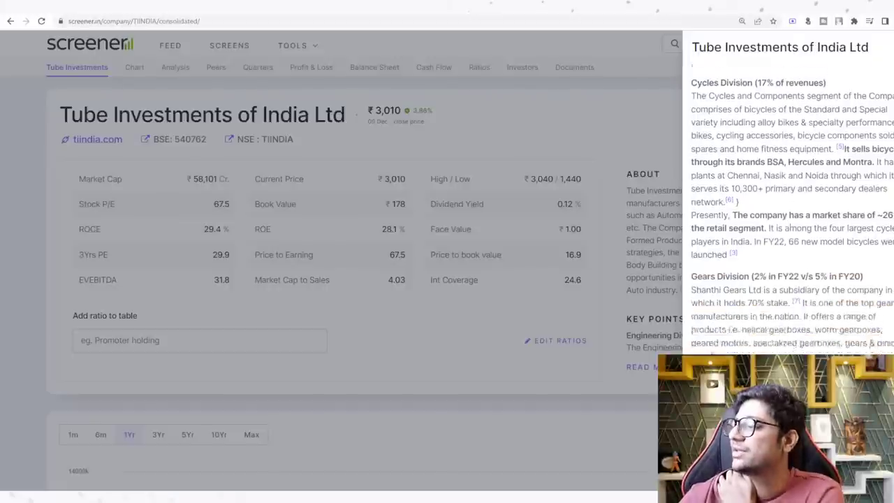
{"action": "scroll", "coordinate": [789, 226], "scroll_direction": "down", "scroll_amount": 5}
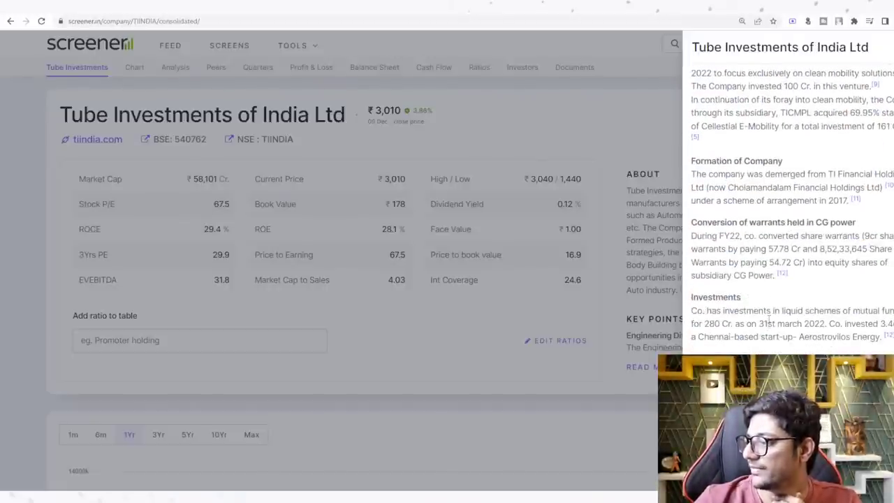
{"action": "left_click", "coordinate": [605, 286]}
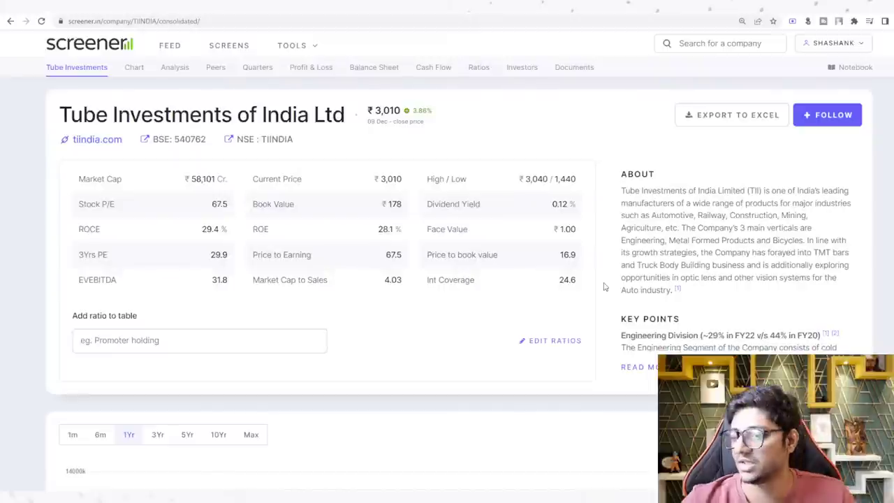
View the company's price chart over the maximum period and return it to the one-year range
{"action": "scroll", "coordinate": [349, 249], "scroll_direction": "down", "scroll_amount": 3}
{"action": "left_click", "coordinate": [243, 246]}
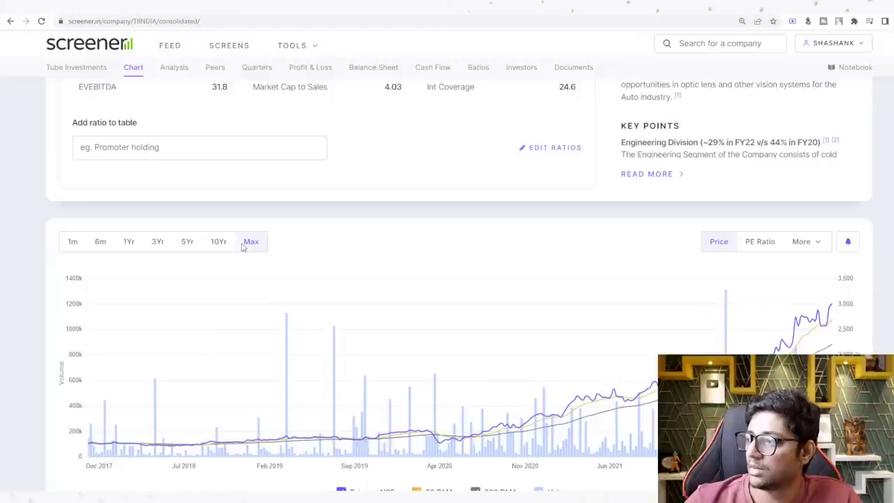
{"action": "left_click", "coordinate": [129, 241]}
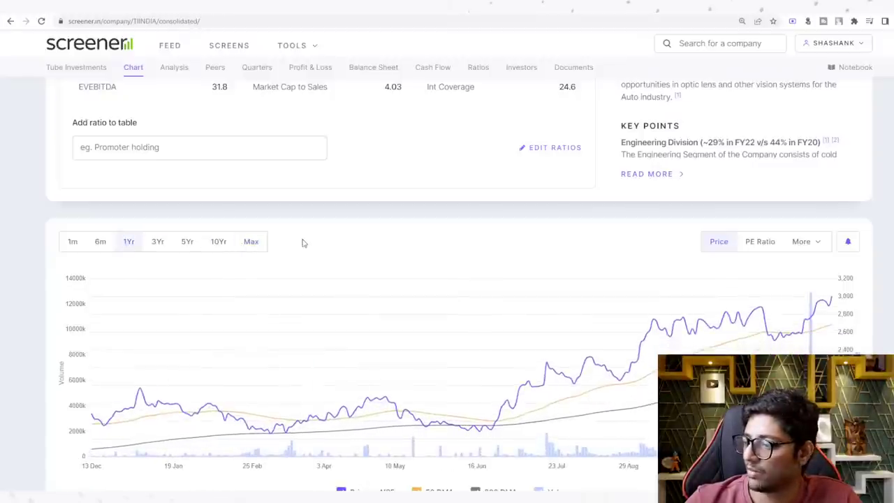
Examine the company's quarterly results, focusing on the sales trend from Sep 2020 onward
{"action": "scroll", "coordinate": [302, 243], "scroll_direction": "down", "scroll_amount": 1}
{"action": "scroll", "coordinate": [303, 243], "scroll_direction": "down", "scroll_amount": 8}
{"action": "scroll", "coordinate": [303, 242], "scroll_direction": "up", "scroll_amount": 2}
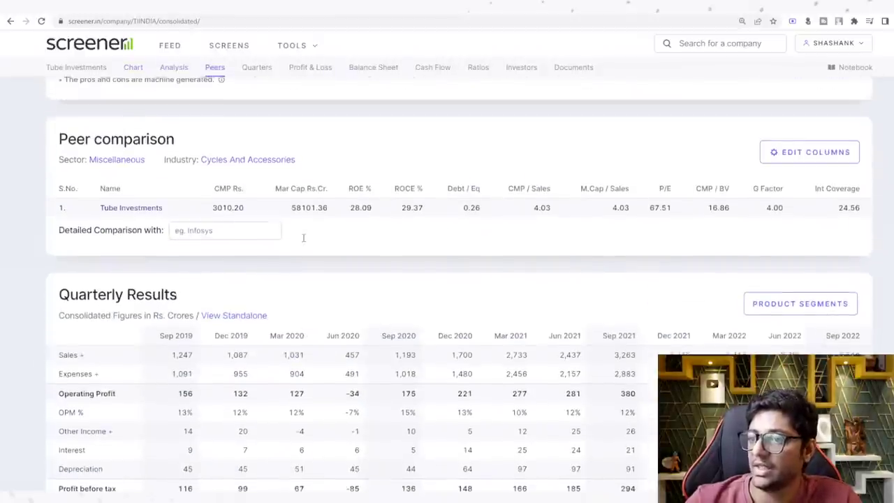
{"action": "scroll", "coordinate": [302, 241], "scroll_direction": "down", "scroll_amount": 4}
{"action": "scroll", "coordinate": [302, 241], "scroll_direction": "up", "scroll_amount": 1}
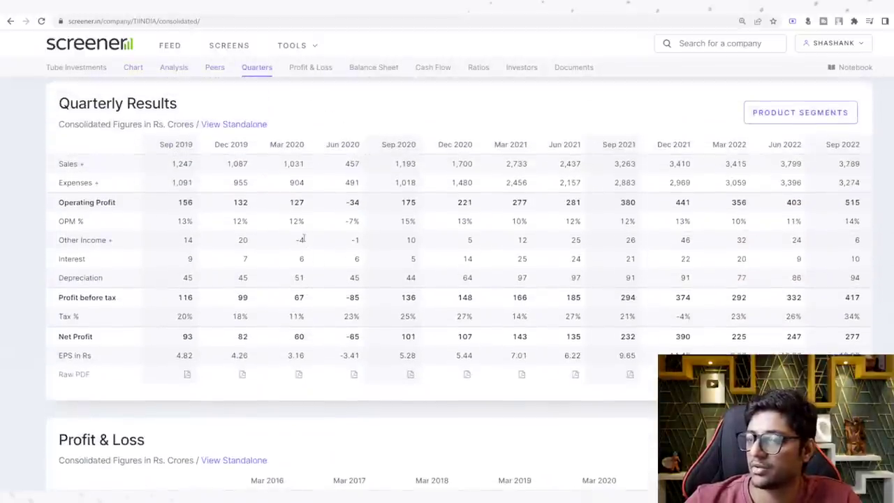
{"action": "scroll", "coordinate": [429, 205], "scroll_direction": "down", "scroll_amount": 3}
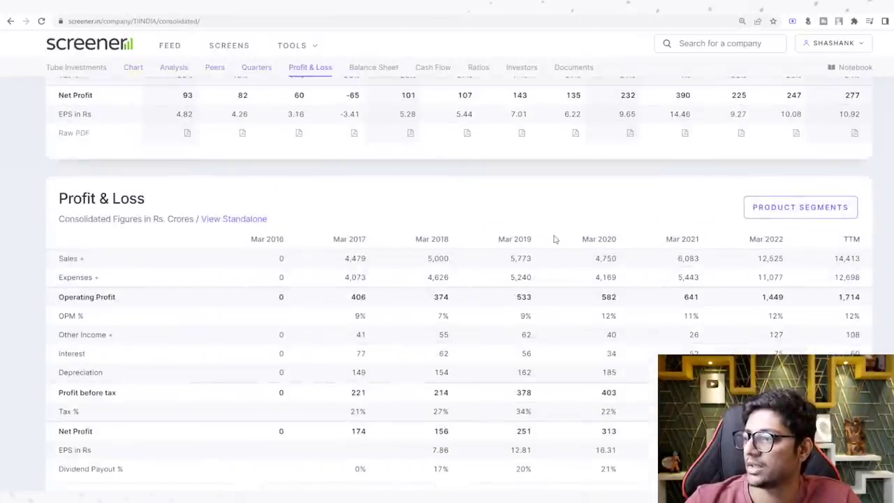
{"action": "scroll", "coordinate": [553, 239], "scroll_direction": "up", "scroll_amount": 3}
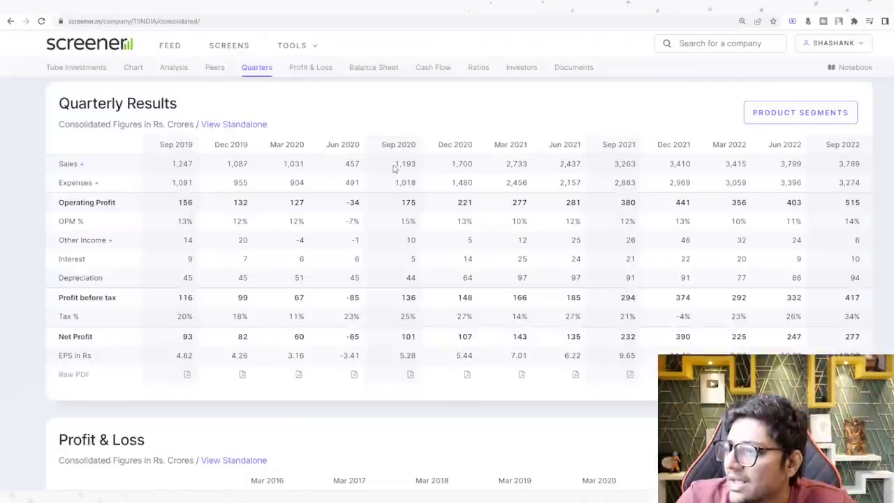
{"action": "left_click_drag", "start_coordinate": [395, 167], "coordinate": [659, 249]}
{"action": "left_click", "coordinate": [659, 249]}
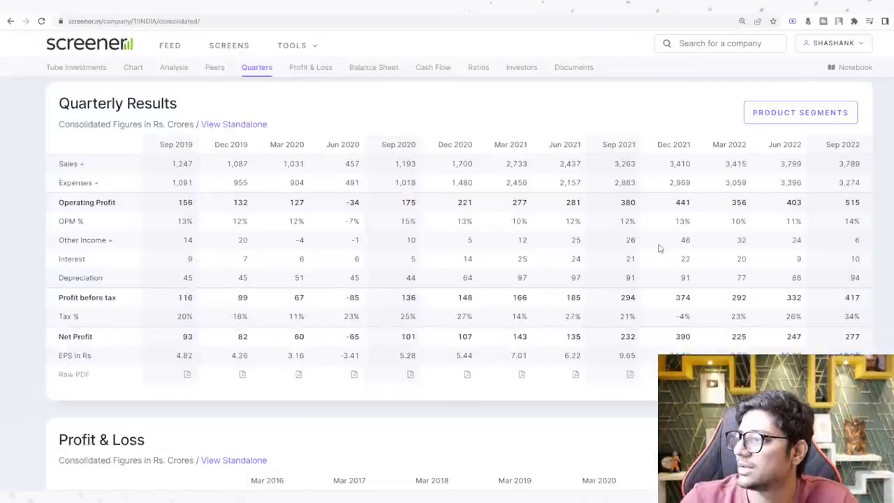
Examine the Profit & Loss table, highlighting sales and OPM % from Mar 2019 to Mar 2022, through to the growth summaries
{"action": "scroll", "coordinate": [659, 249], "scroll_direction": "down", "scroll_amount": 3}
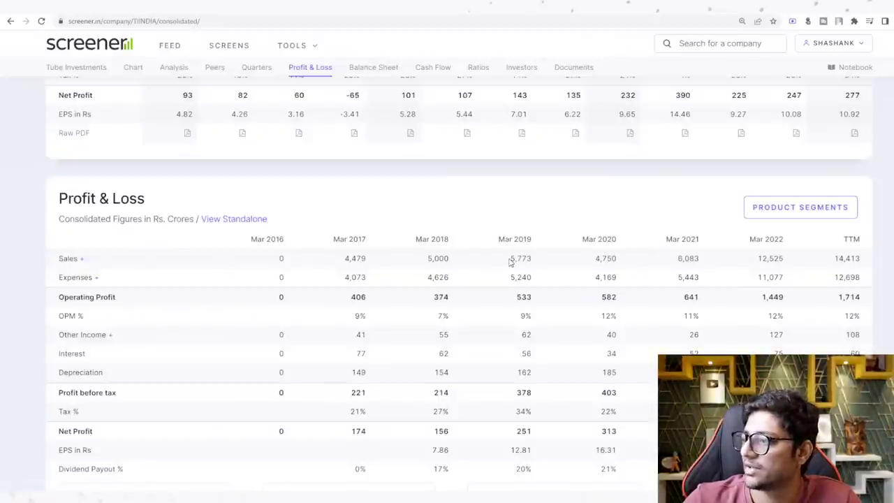
{"action": "left_click_drag", "start_coordinate": [510, 261], "coordinate": [793, 258]}
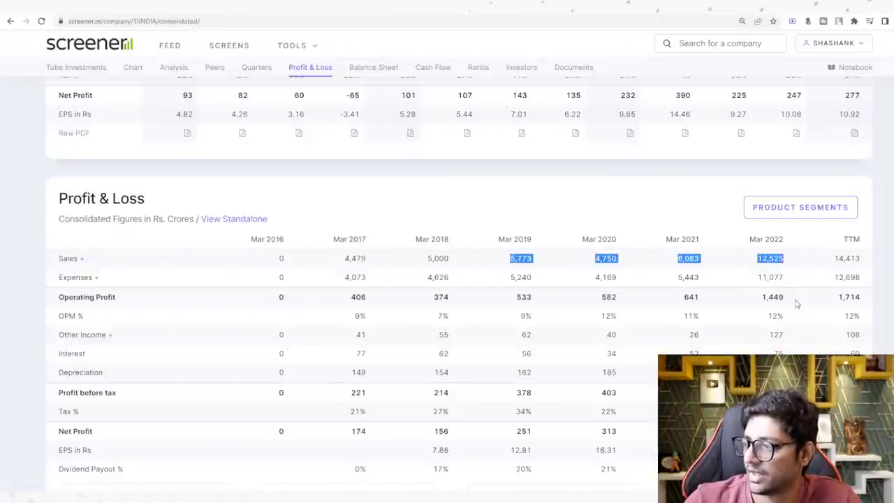
{"action": "left_click_drag", "start_coordinate": [518, 317], "coordinate": [801, 322]}
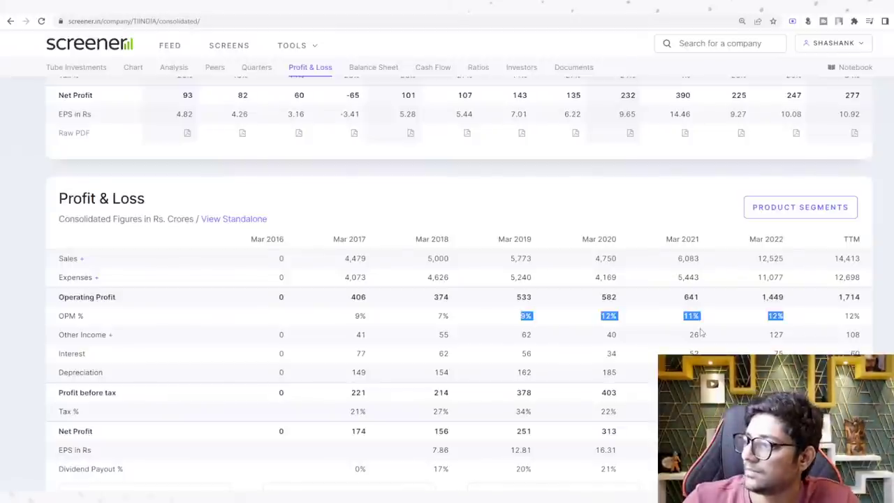
{"action": "scroll", "coordinate": [704, 332], "scroll_direction": "down", "scroll_amount": 2}
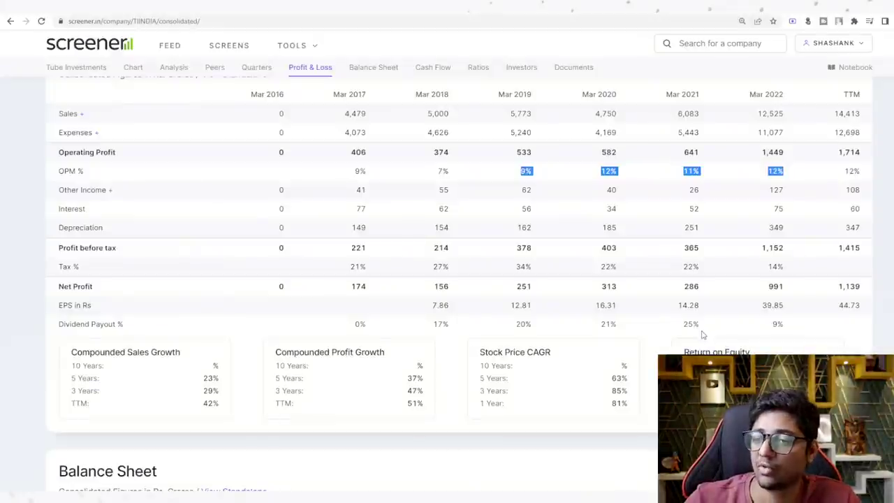
Examine the Profit & Loss table, highlighting Net Profit for Mar 2020 to Mar 2022 and EPS for Mar 2019 to Mar 2022
{"action": "key", "text": "alt+Tab"}
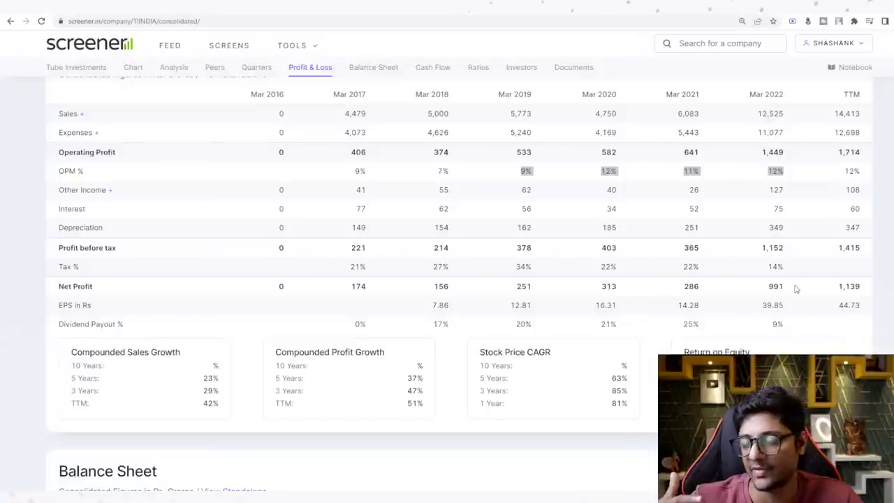
{"action": "key", "text": "alt+Tab"}
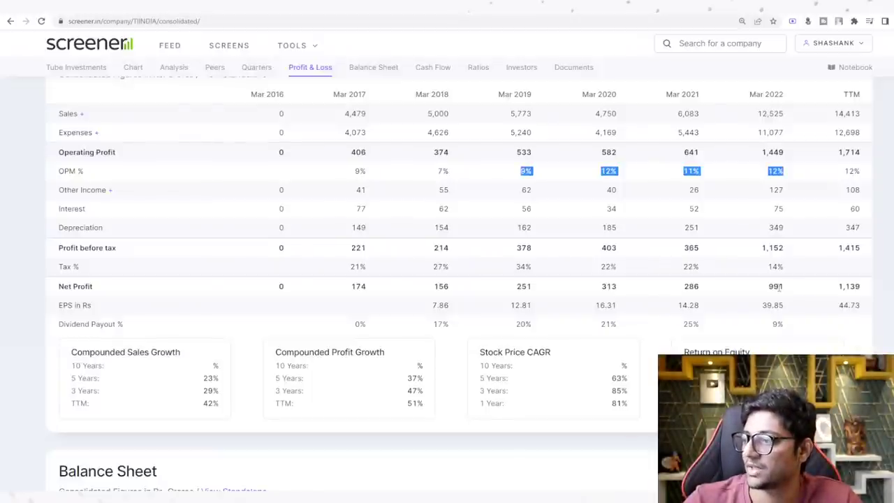
{"action": "left_click_drag", "start_coordinate": [789, 289], "coordinate": [552, 296]}
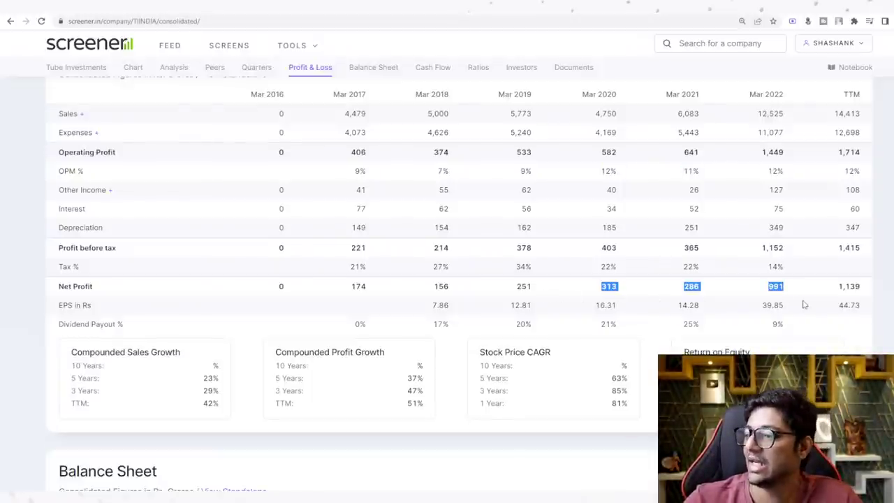
{"action": "left_click_drag", "start_coordinate": [796, 305], "coordinate": [475, 306]}
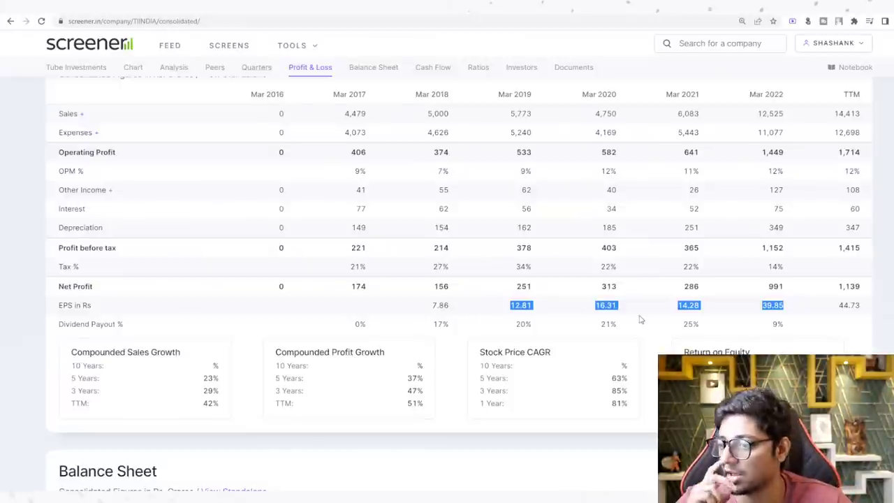
Review the Balance Sheet, highlighting the Sep 2022 reserves and checking them against borrowings
{"action": "scroll", "coordinate": [639, 319], "scroll_direction": "down", "scroll_amount": 4}
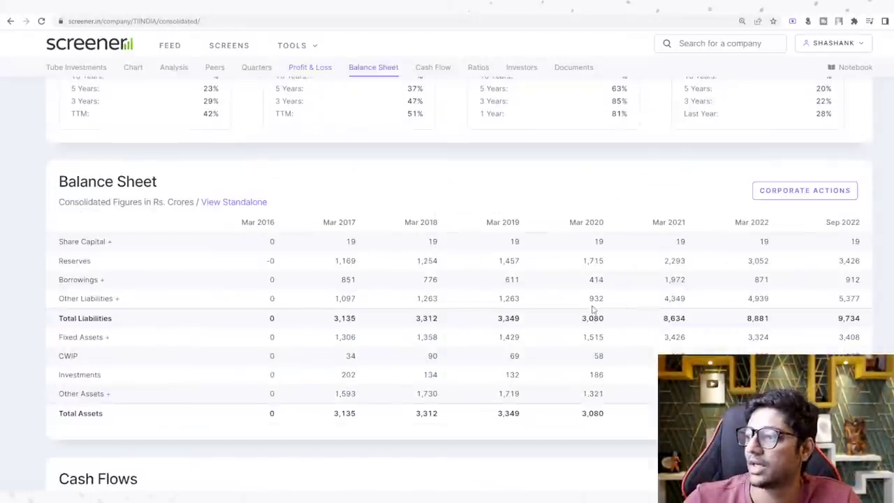
{"action": "mouse_move", "coordinate": [865, 262]}
{"action": "left_mouse_down"}
{"action": "mouse_move", "coordinate": [843, 261]}
{"action": "mouse_move", "coordinate": [864, 282]}
{"action": "mouse_move", "coordinate": [830, 281]}
{"action": "mouse_move", "coordinate": [863, 264]}
{"action": "left_mouse_up"}
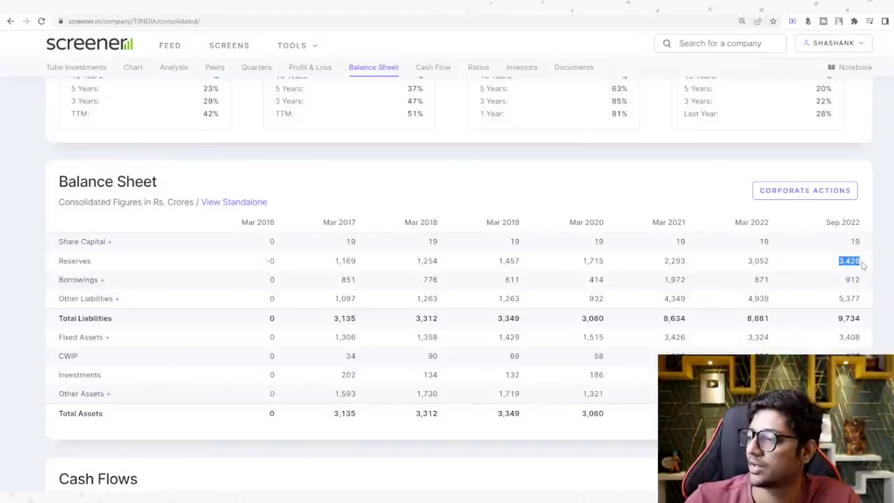
{"action": "left_click", "coordinate": [836, 263]}
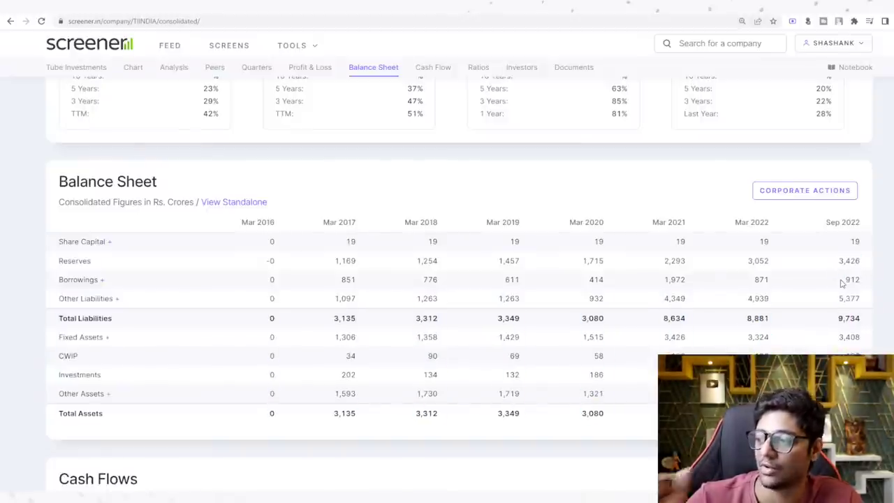
Pass over the cash flows and ratios to the Shareholding Pattern and expand the FIIs group to view its individual holders
{"action": "scroll", "coordinate": [808, 284], "scroll_direction": "down", "scroll_amount": 4}
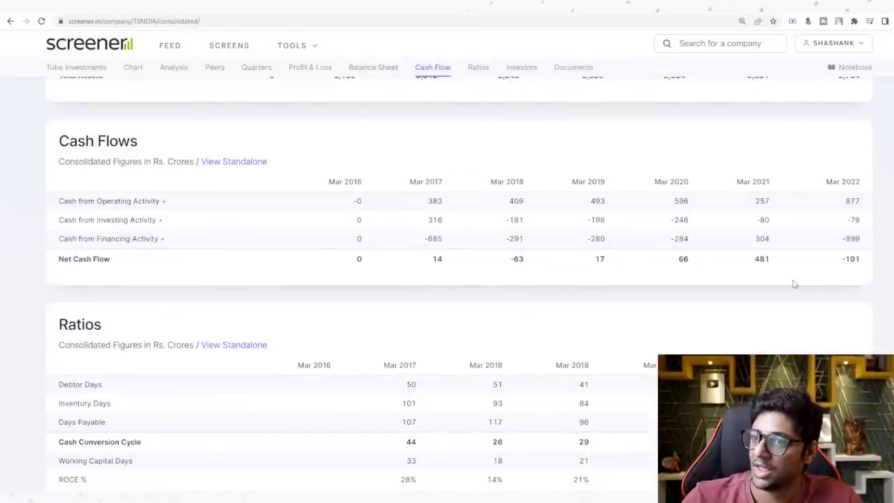
{"action": "scroll", "coordinate": [793, 284], "scroll_direction": "down", "scroll_amount": 2}
{"action": "scroll", "coordinate": [793, 284], "scroll_direction": "down", "scroll_amount": 3}
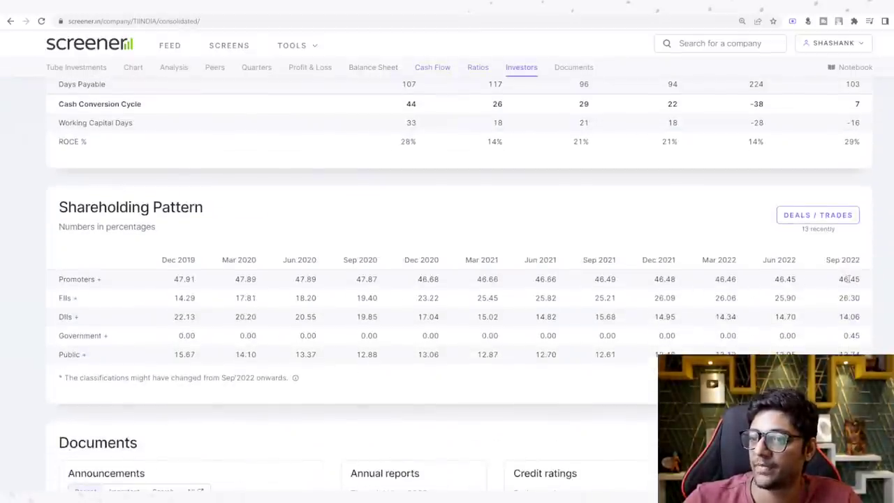
{"action": "scroll", "coordinate": [849, 279], "scroll_direction": "down", "scroll_amount": 1}
{"action": "left_click", "coordinate": [69, 253]}
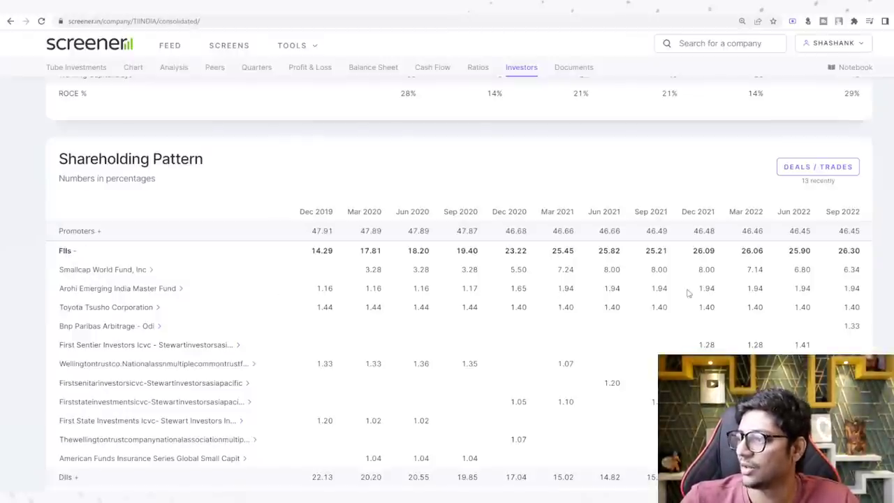
{"action": "scroll", "coordinate": [817, 287], "scroll_direction": "down", "scroll_amount": 2}
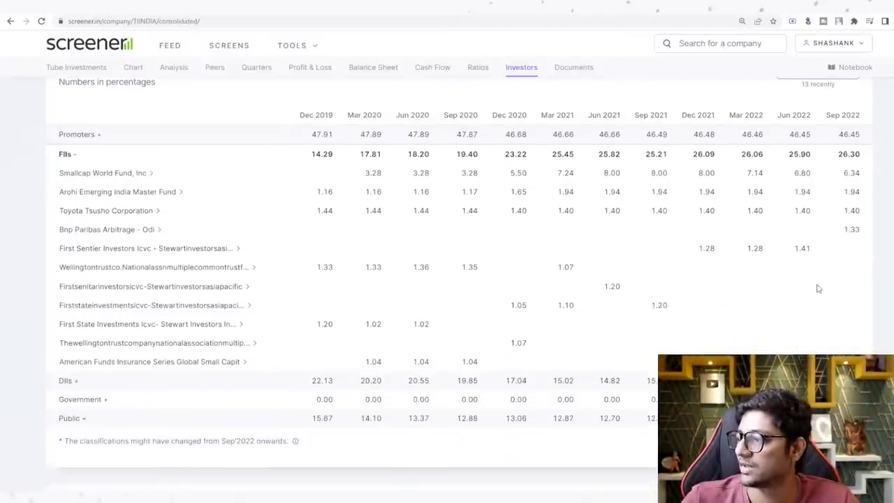
Expand the DIIs group, review its fund holders and their stakes, and collapse both the DIIs and FIIs groups
{"action": "left_click", "coordinate": [74, 380]}
{"action": "scroll", "coordinate": [259, 361], "scroll_direction": "down", "scroll_amount": 3}
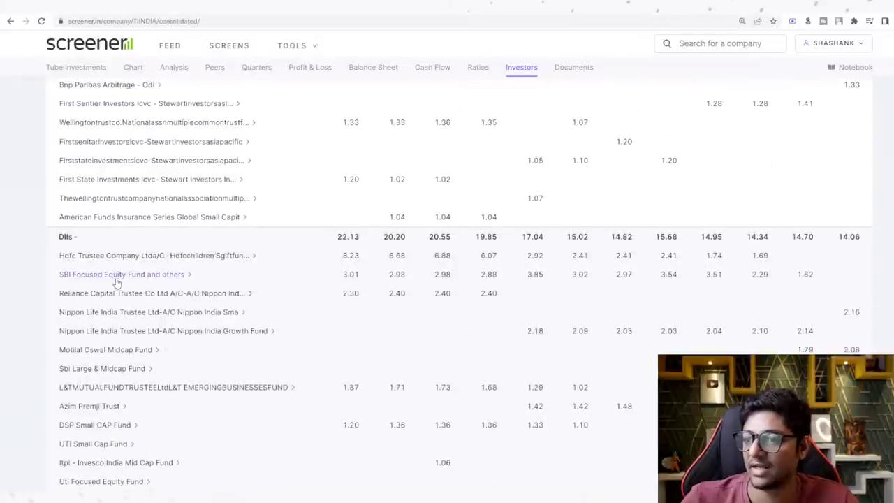
{"action": "scroll", "coordinate": [118, 282], "scroll_direction": "down", "scroll_amount": 1}
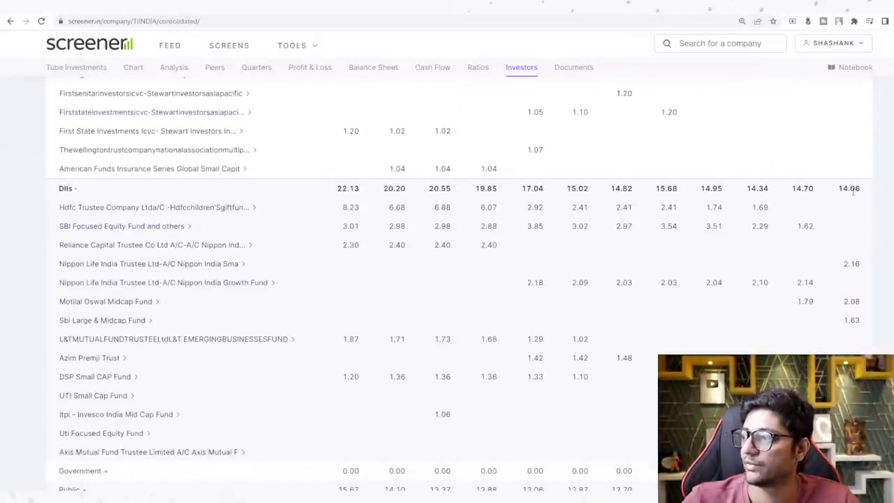
{"action": "scroll", "coordinate": [852, 199], "scroll_direction": "down", "scroll_amount": 2}
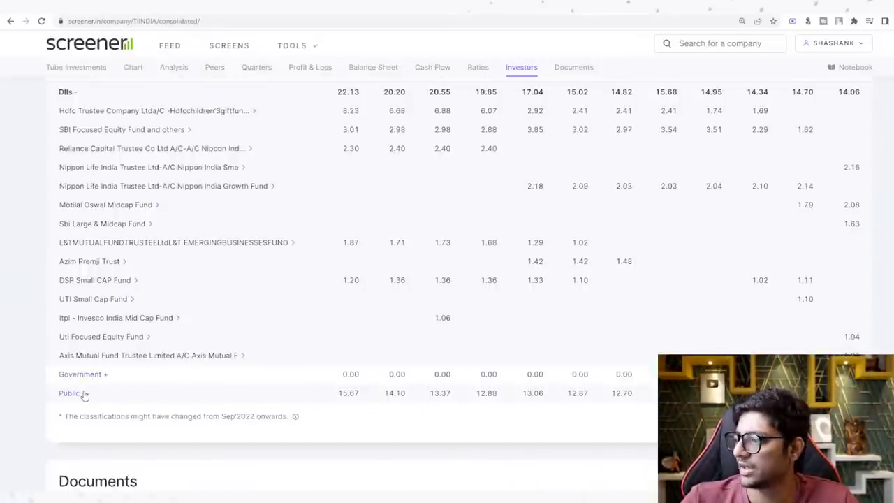
{"action": "scroll", "coordinate": [91, 395], "scroll_direction": "up", "scroll_amount": 4}
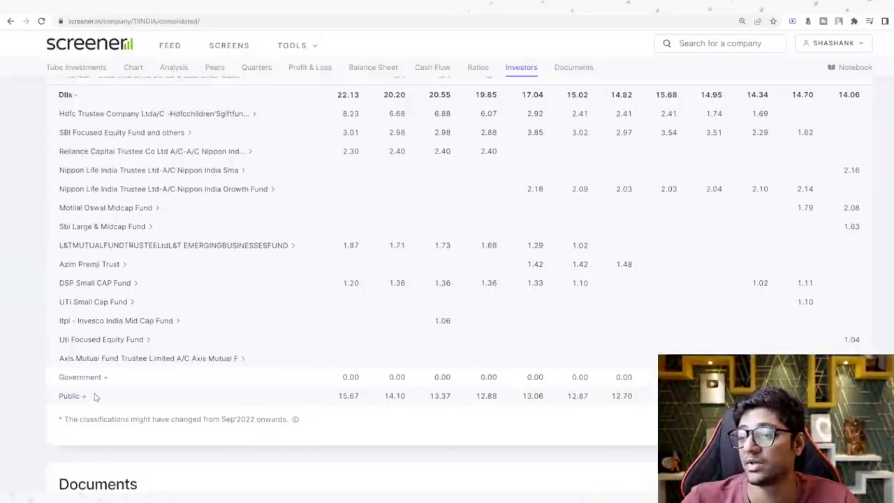
{"action": "left_click", "coordinate": [70, 380]}
{"action": "left_click", "coordinate": [69, 154]}
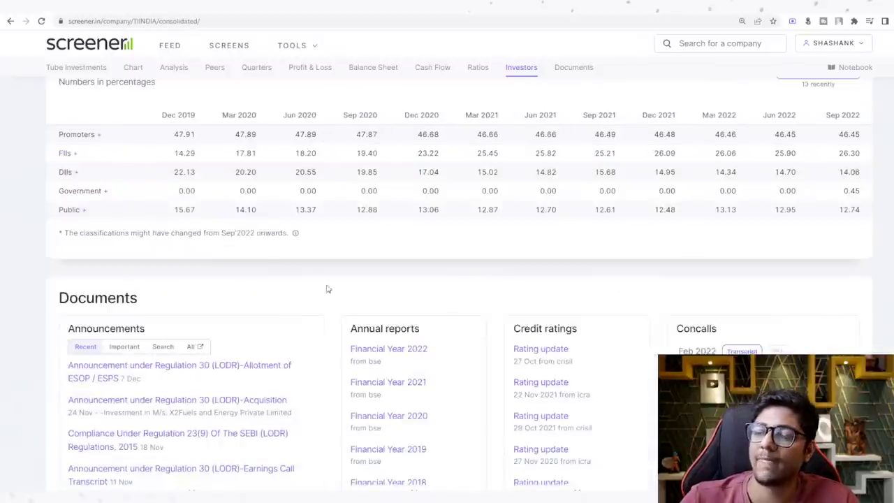
Compare the Sep 2022 shareholdings, highlighting the promoters', FIIs' and DIIs' percentages in turn
{"action": "scroll", "coordinate": [325, 287], "scroll_direction": "up", "scroll_amount": 2}
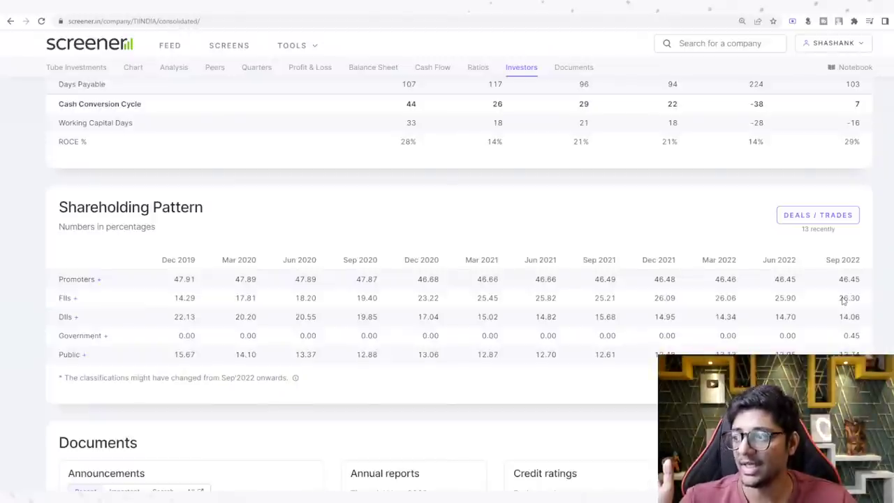
{"action": "scroll", "coordinate": [845, 298], "scroll_direction": "down", "scroll_amount": 3}
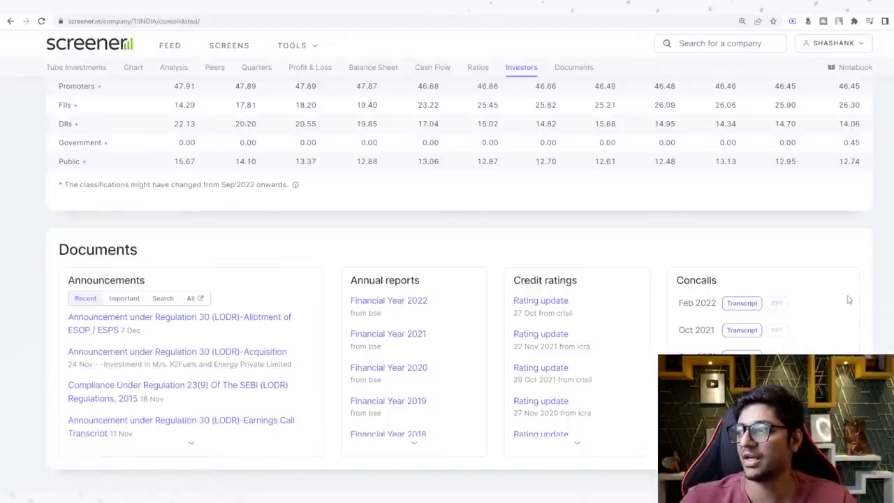
{"action": "double_click", "coordinate": [847, 86]}
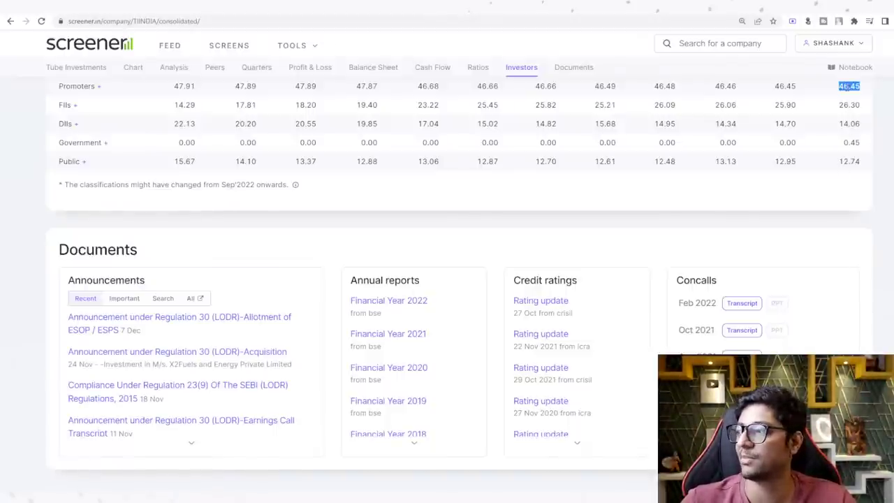
{"action": "double_click", "coordinate": [849, 105]}
{"action": "double_click", "coordinate": [848, 123]}
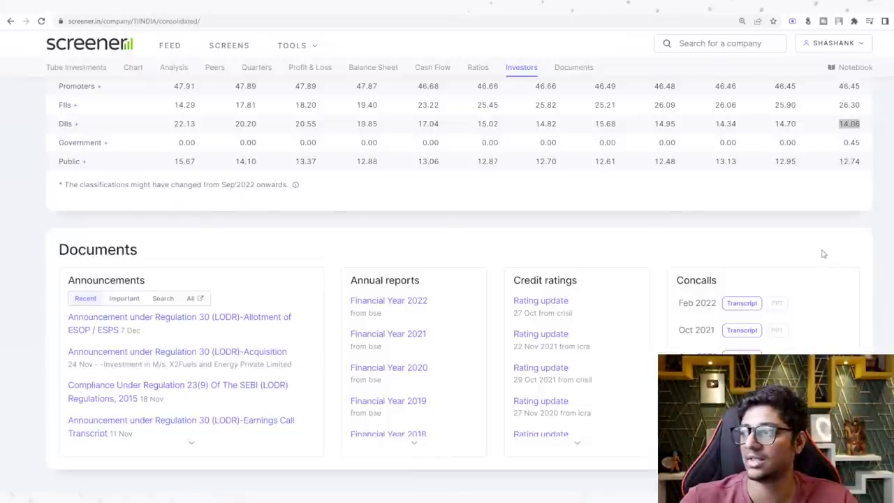
{"action": "key", "text": "alt+Tab"}
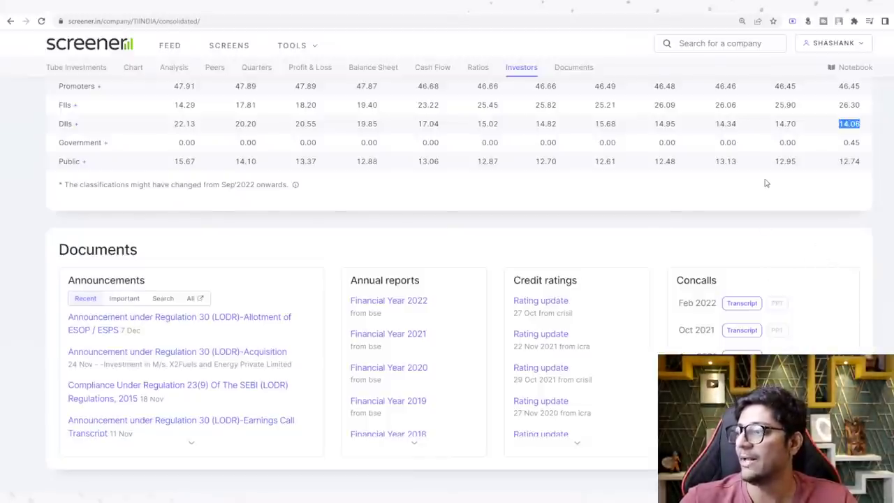
Expand the Concalls list in the Documents section and look over the transcripts, annual reports and credit ratings
{"action": "scroll", "coordinate": [814, 169], "scroll_direction": "down", "scroll_amount": 1}
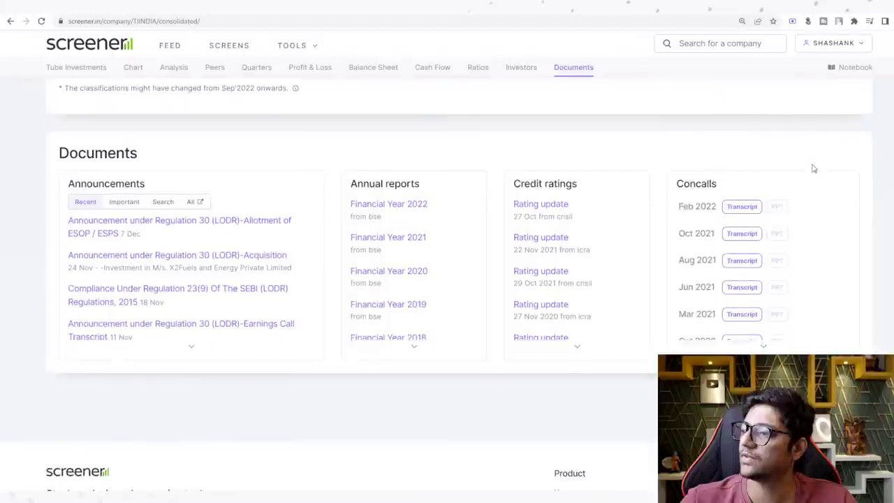
{"action": "scroll", "coordinate": [782, 231], "scroll_direction": "down", "scroll_amount": 1}
{"action": "left_click", "coordinate": [761, 250]}
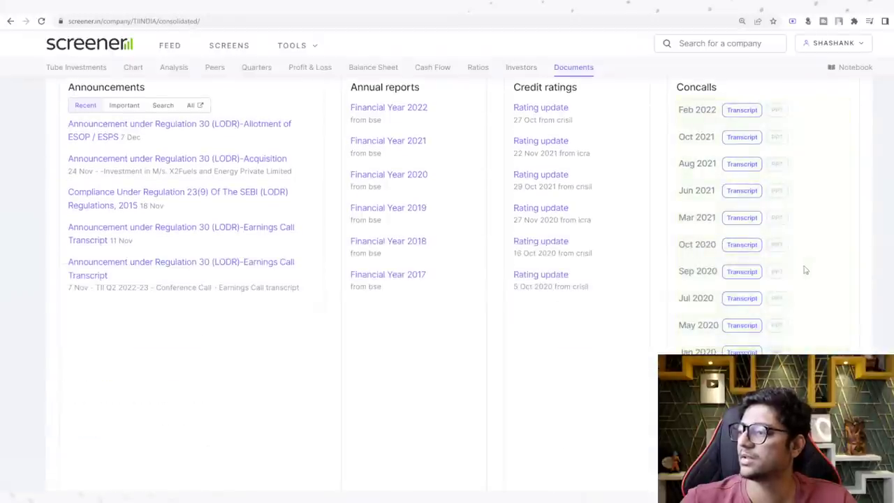
{"action": "scroll", "coordinate": [802, 267], "scroll_direction": "down", "scroll_amount": 1}
{"action": "left_click", "coordinate": [778, 285]}
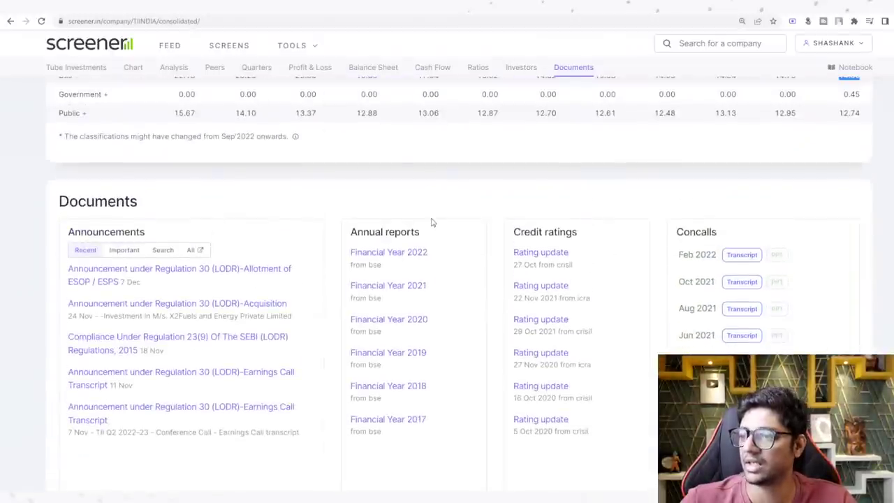
{"action": "scroll", "coordinate": [393, 219], "scroll_direction": "up", "scroll_amount": 1}
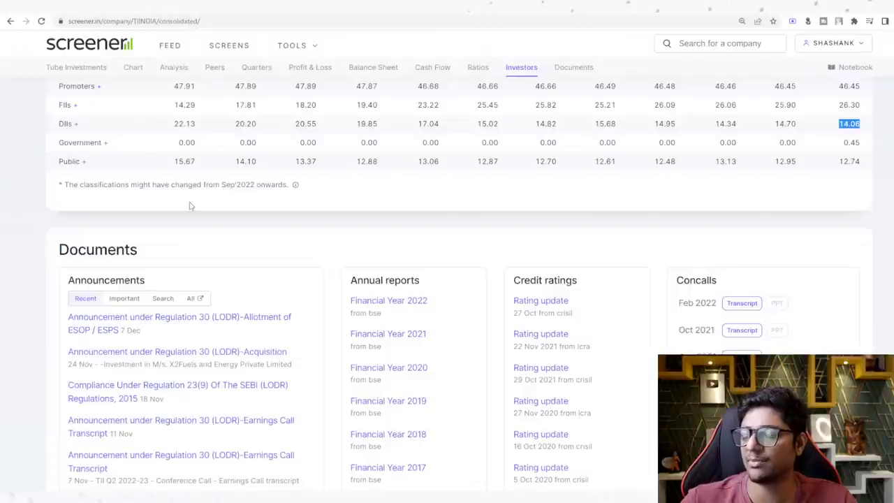
Open the 27 October 2022 CRISIL rating update and highlight its date, AA+ long-term rating and rated bank loan amount
{"action": "scroll", "coordinate": [194, 204], "scroll_direction": "up", "scroll_amount": 15}
{"action": "scroll", "coordinate": [195, 203], "scroll_direction": "up", "scroll_amount": 5}
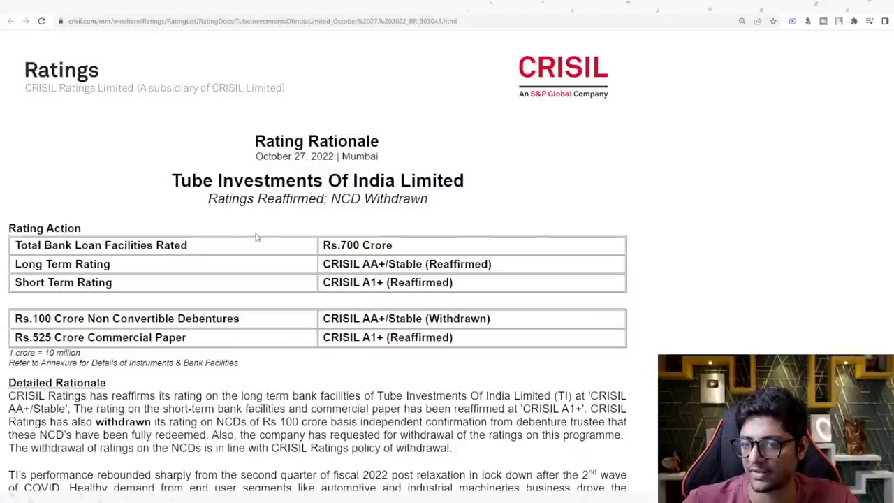
{"action": "scroll", "coordinate": [256, 237], "scroll_direction": "down", "scroll_amount": 1}
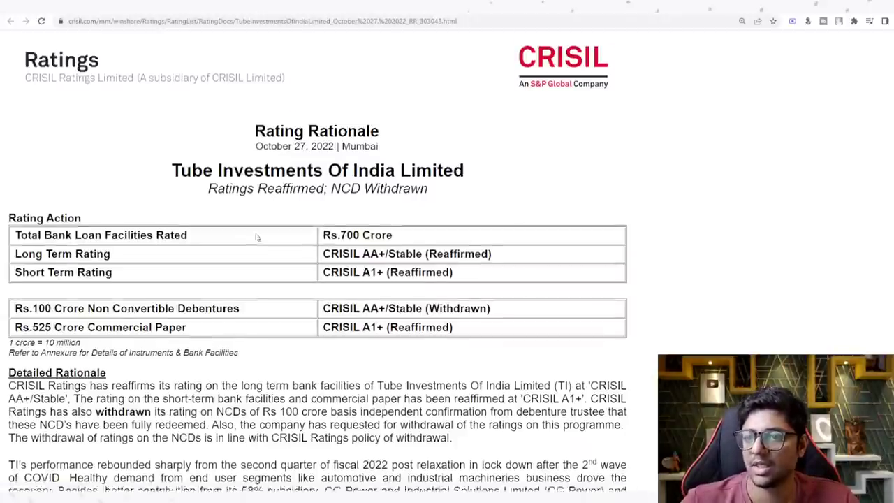
{"action": "left_click_drag", "start_coordinate": [323, 215], "coordinate": [492, 216]}
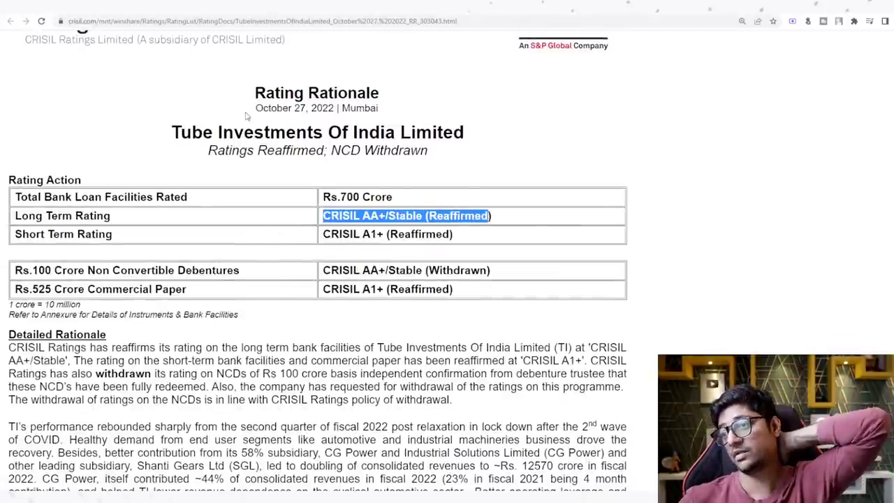
{"action": "left_click_drag", "start_coordinate": [256, 109], "coordinate": [334, 108]}
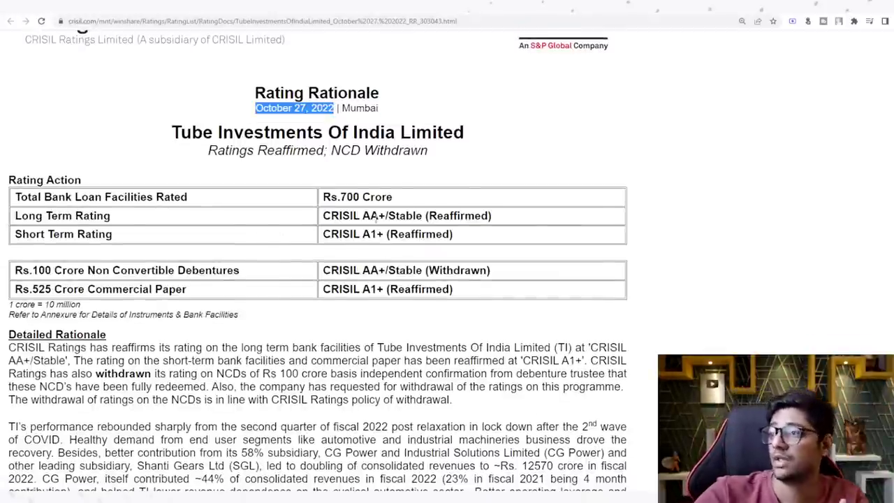
{"action": "left_click_drag", "start_coordinate": [362, 216], "coordinate": [385, 216]}
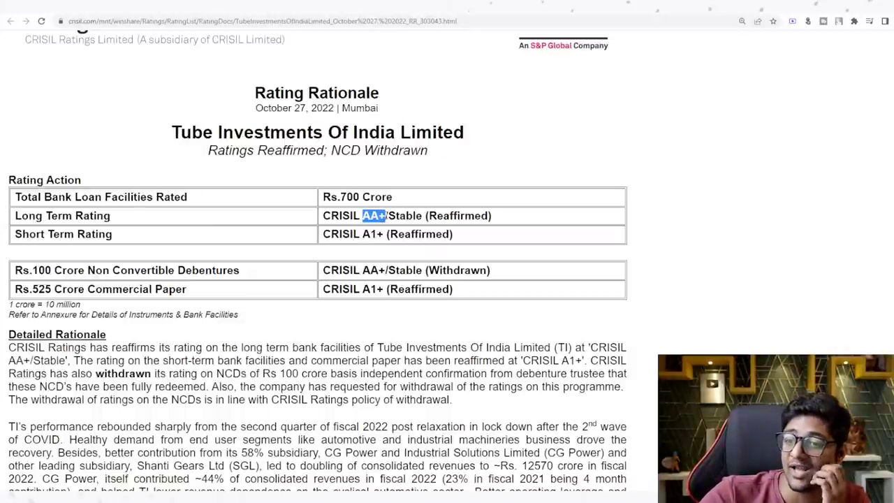
{"action": "scroll", "coordinate": [388, 218], "scroll_direction": "down", "scroll_amount": 1}
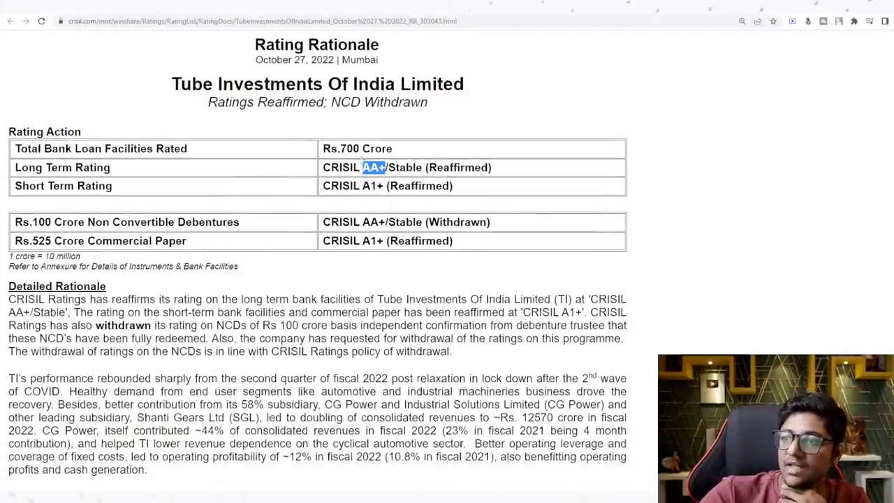
{"action": "left_click_drag", "start_coordinate": [340, 149], "coordinate": [393, 149]}
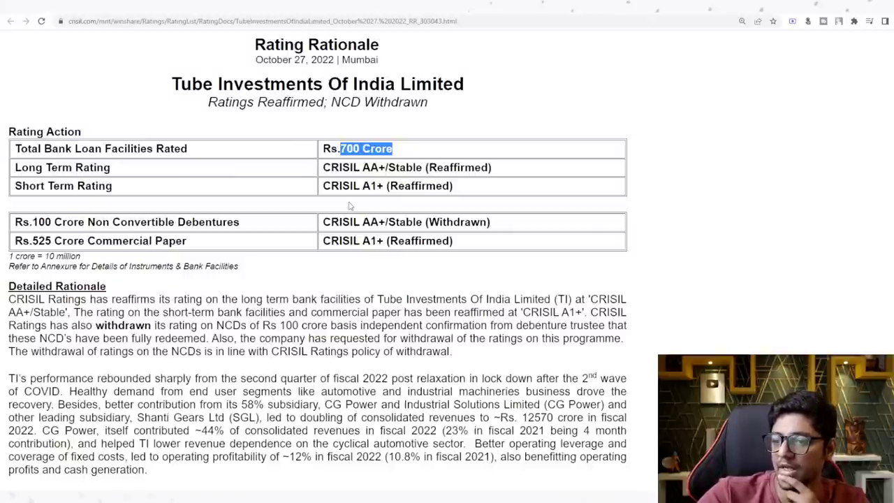
Read the Detailed Rationale, highlighting the passages on debt retirement and healthy demand from automotive and industrial machineries
{"action": "scroll", "coordinate": [350, 205], "scroll_direction": "down", "scroll_amount": 3}
{"action": "scroll", "coordinate": [350, 203], "scroll_direction": "down", "scroll_amount": 1}
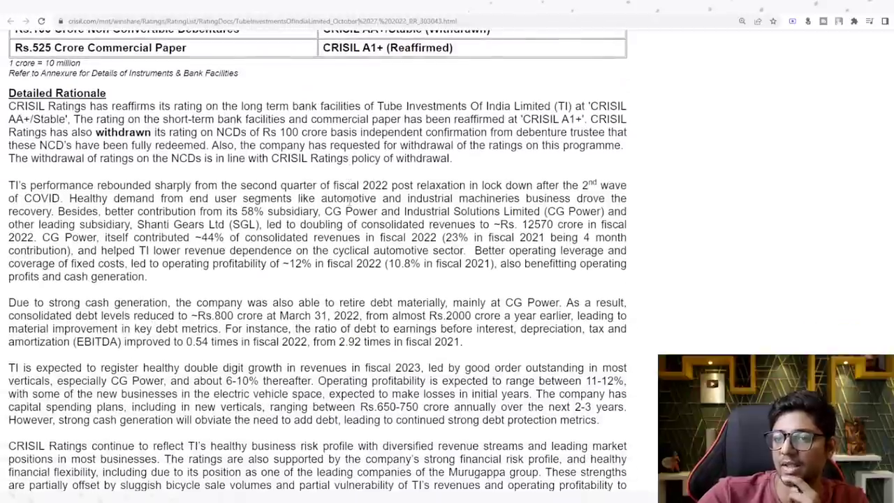
{"action": "left_click_drag", "start_coordinate": [185, 301], "coordinate": [564, 302]}
{"action": "left_click", "coordinate": [419, 260]}
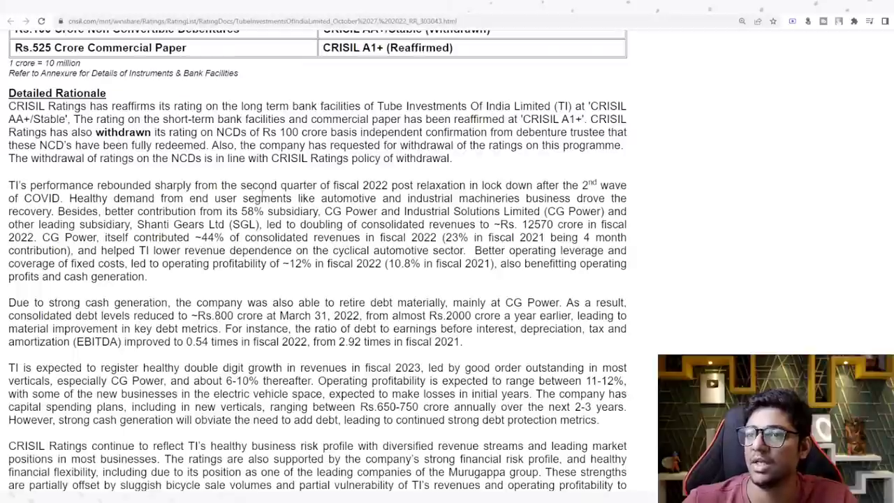
{"action": "mouse_move", "coordinate": [68, 199]}
{"action": "left_mouse_down"}
{"action": "mouse_move", "coordinate": [453, 198]}
{"action": "mouse_move", "coordinate": [516, 186]}
{"action": "mouse_move", "coordinate": [520, 198]}
{"action": "left_mouse_up"}
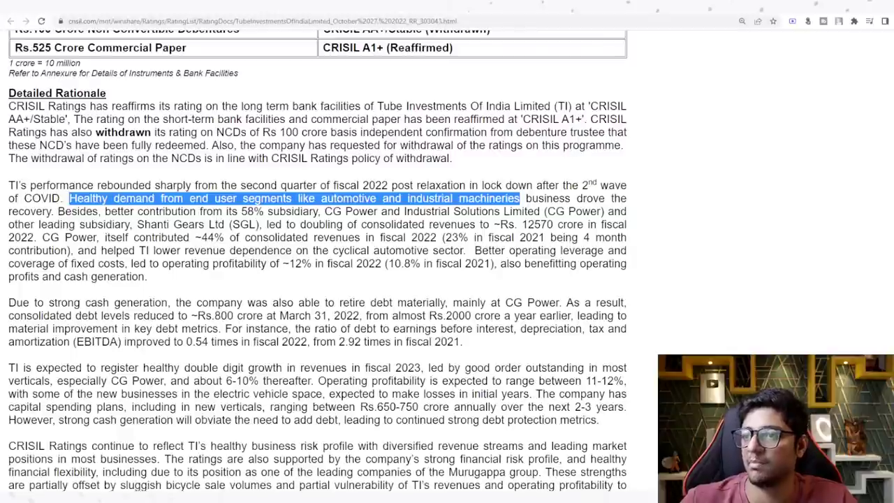
Highlight the mentions of the subsidiaries CG Power and Shanti Gears in the Detailed Rationale, and skim the Strengths section
{"action": "left_click_drag", "start_coordinate": [242, 211], "coordinate": [495, 211]}
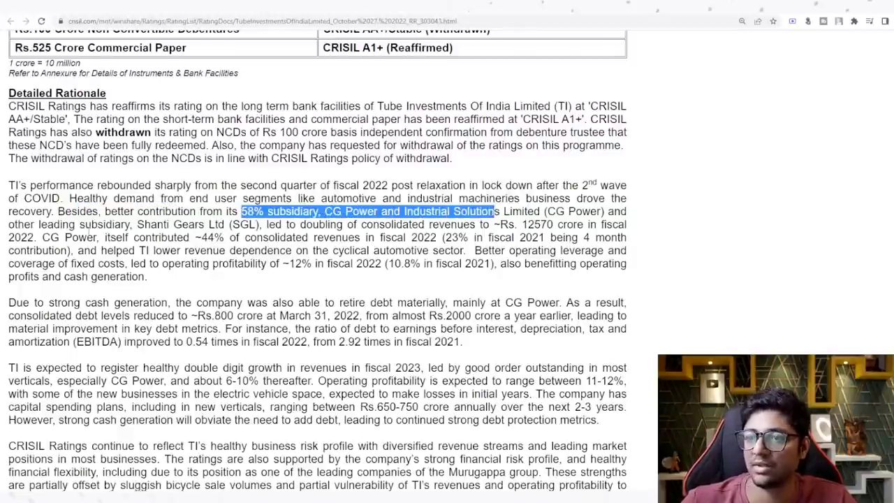
{"action": "left_click_drag", "start_coordinate": [132, 224], "coordinate": [327, 224]}
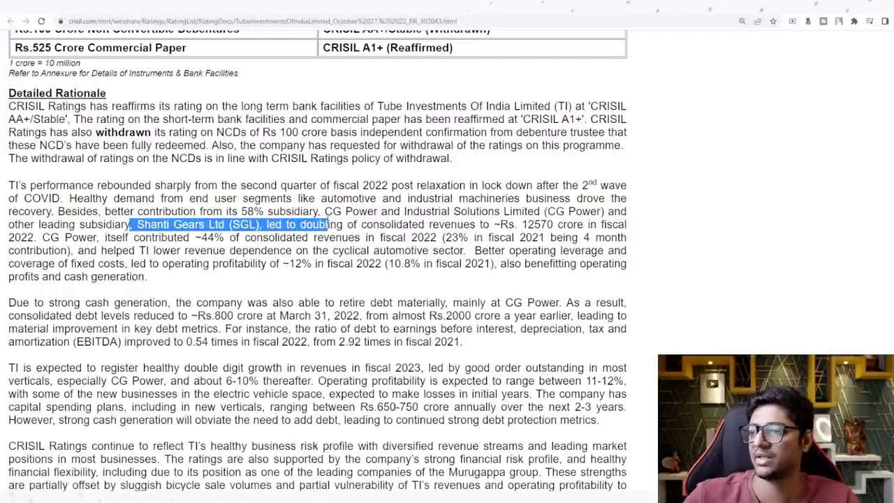
{"action": "scroll", "coordinate": [326, 224], "scroll_direction": "down", "scroll_amount": 3}
{"action": "scroll", "coordinate": [302, 231], "scroll_direction": "down", "scroll_amount": 2}
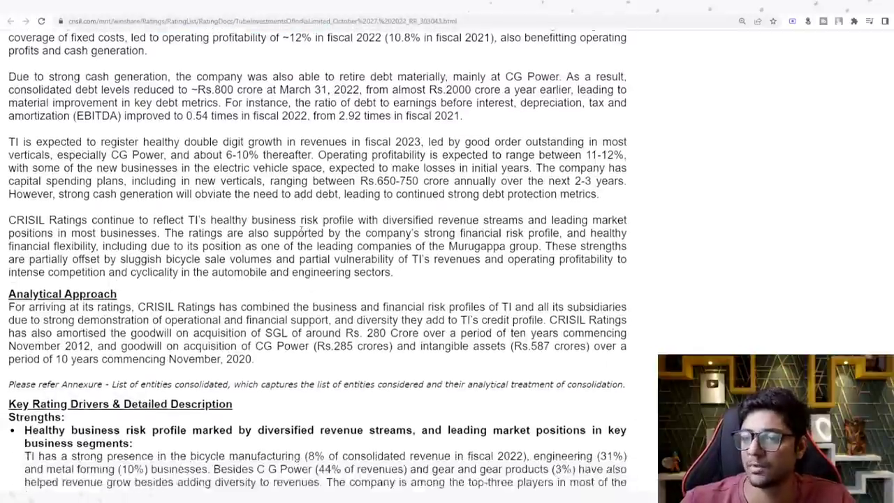
{"action": "scroll", "coordinate": [302, 230], "scroll_direction": "down", "scroll_amount": 10}
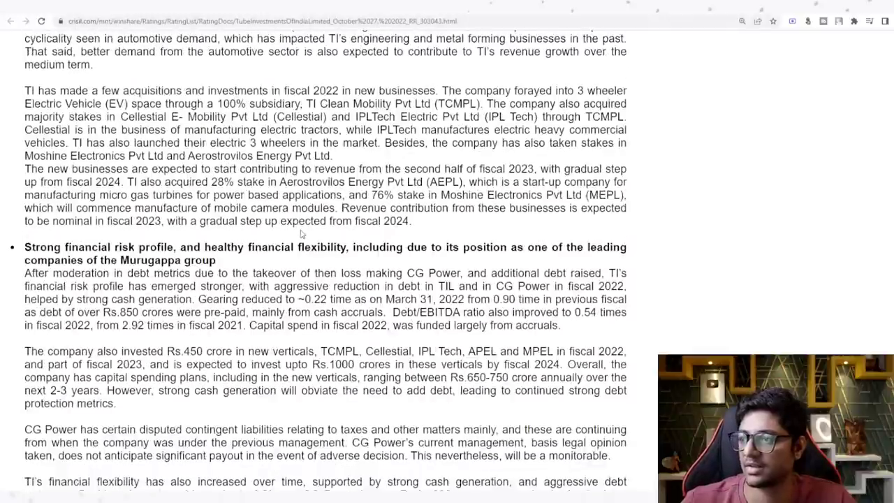
Enlarge the page and read the Weaknesses on sluggish bicycle sales, highlighting the heading on competition and cyclical slowdown
{"action": "scroll", "coordinate": [302, 233], "scroll_direction": "down", "scroll_amount": 5}
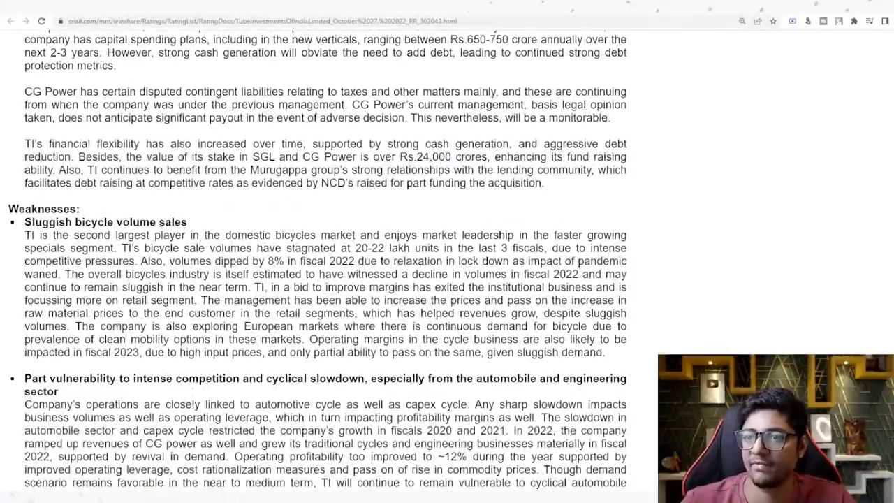
{"action": "scroll", "coordinate": [159, 222], "scroll_direction": "down", "scroll_amount": 2}
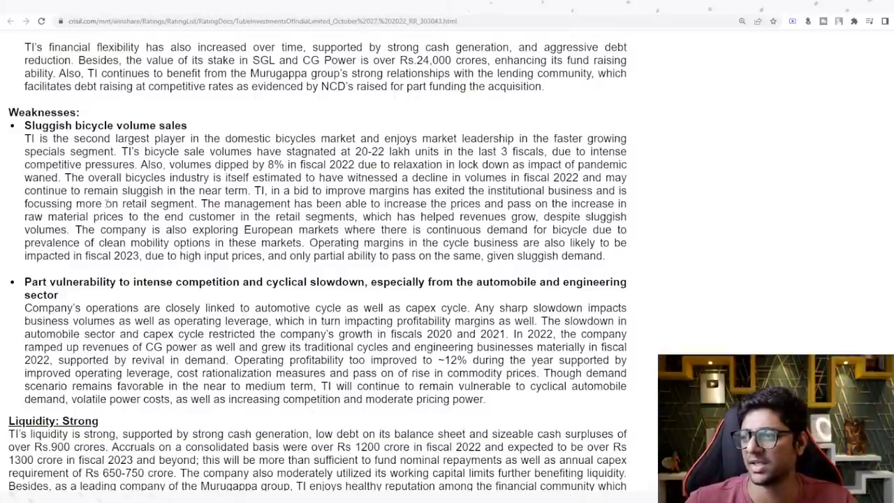
{"action": "key", "text": "ctrl+plus"}
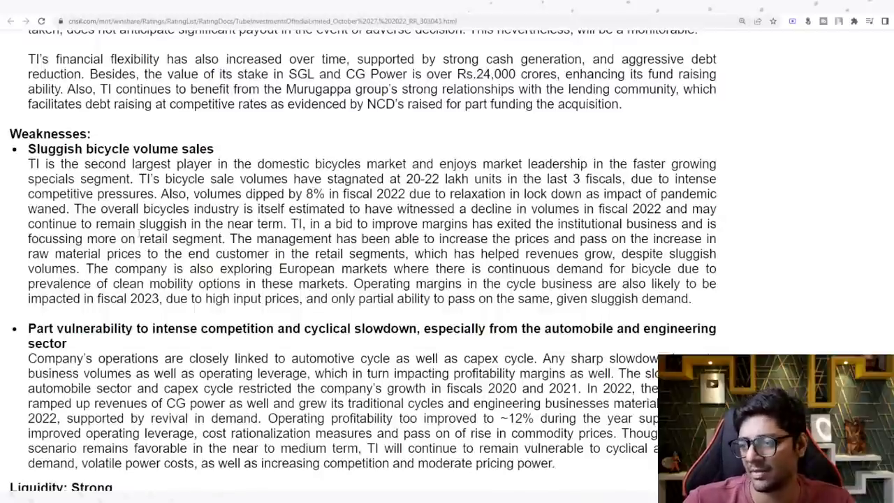
{"action": "scroll", "coordinate": [140, 237], "scroll_direction": "down", "scroll_amount": 2}
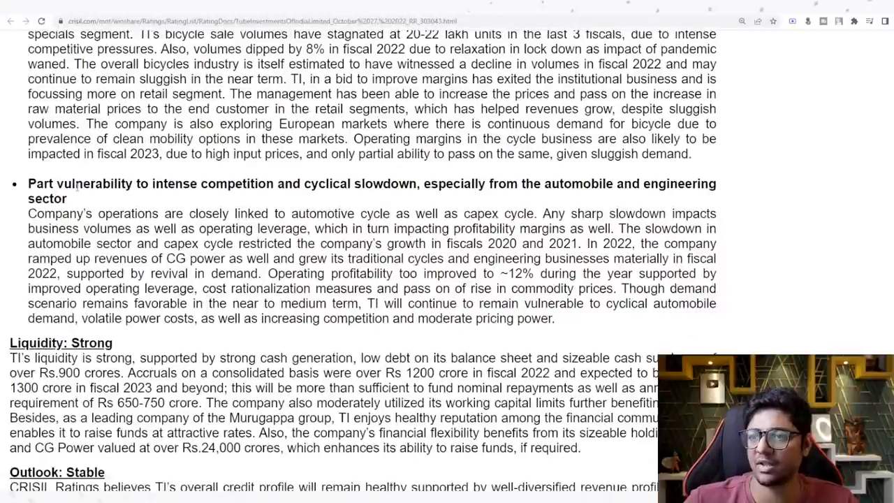
{"action": "left_click_drag", "start_coordinate": [76, 185], "coordinate": [717, 206]}
{"action": "left_click", "coordinate": [255, 203]}
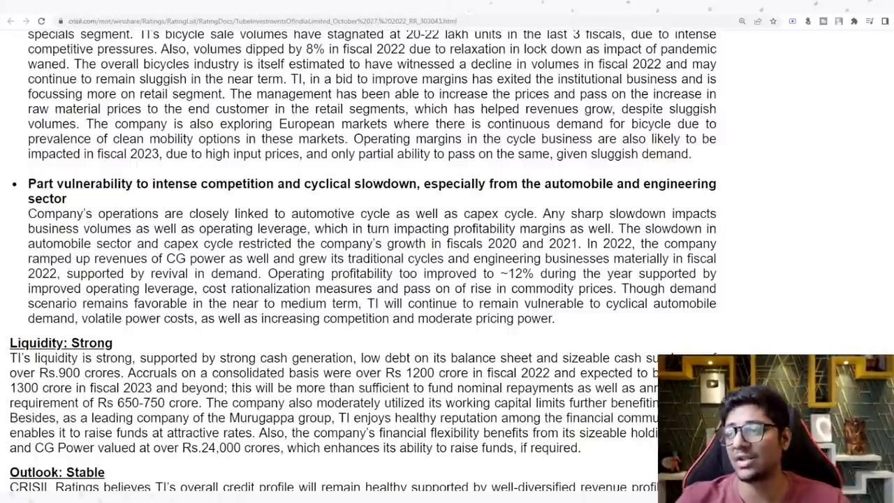
Examine the liquidity, outlook and Key Financial Indicators sections, and the annexures through to the three-year rating history
{"action": "scroll", "coordinate": [151, 256], "scroll_direction": "down", "scroll_amount": 3}
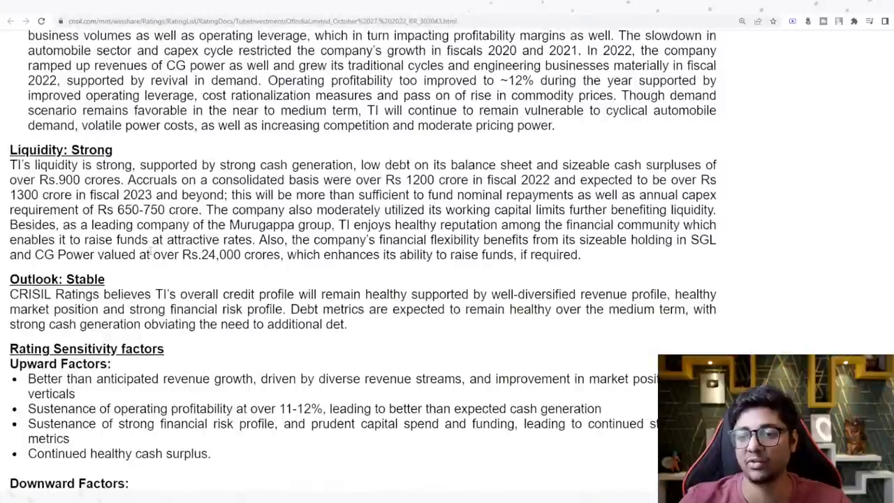
{"action": "scroll", "coordinate": [151, 255], "scroll_direction": "down", "scroll_amount": 5}
{"action": "scroll", "coordinate": [151, 246], "scroll_direction": "down", "scroll_amount": 2}
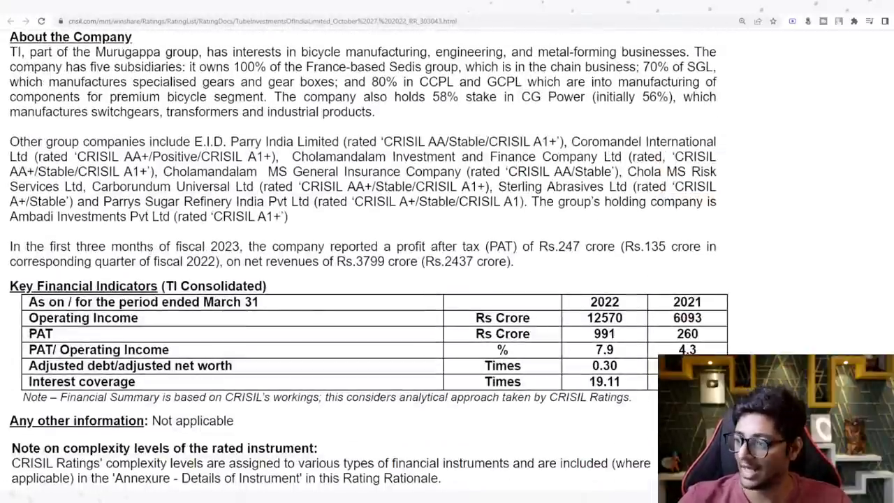
{"action": "scroll", "coordinate": [150, 246], "scroll_direction": "down", "scroll_amount": 1}
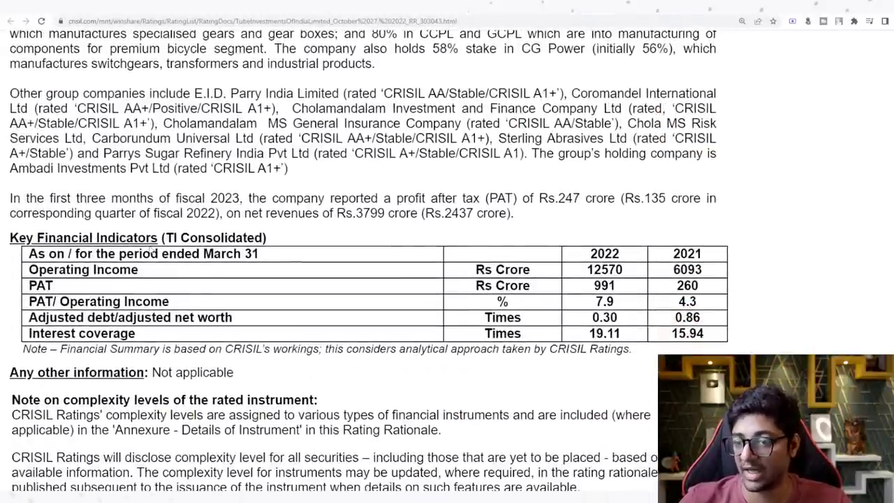
{"action": "scroll", "coordinate": [151, 255], "scroll_direction": "down", "scroll_amount": 4}
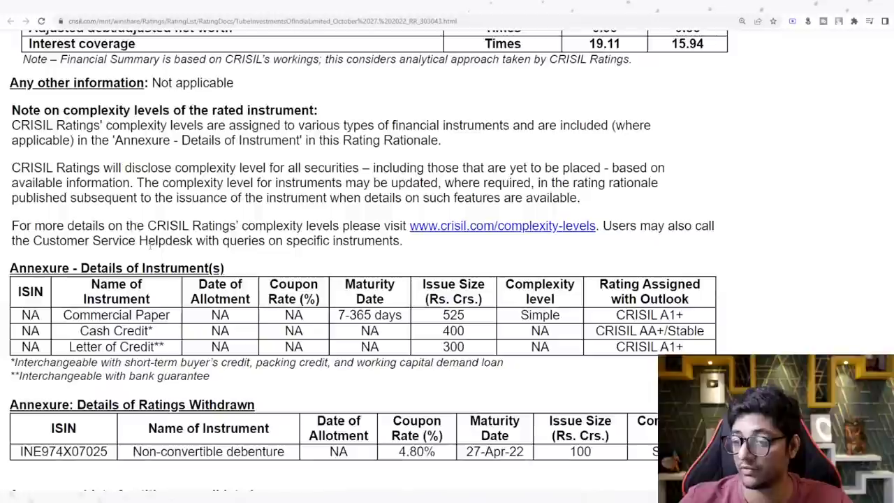
{"action": "scroll", "coordinate": [149, 246], "scroll_direction": "down", "scroll_amount": 5}
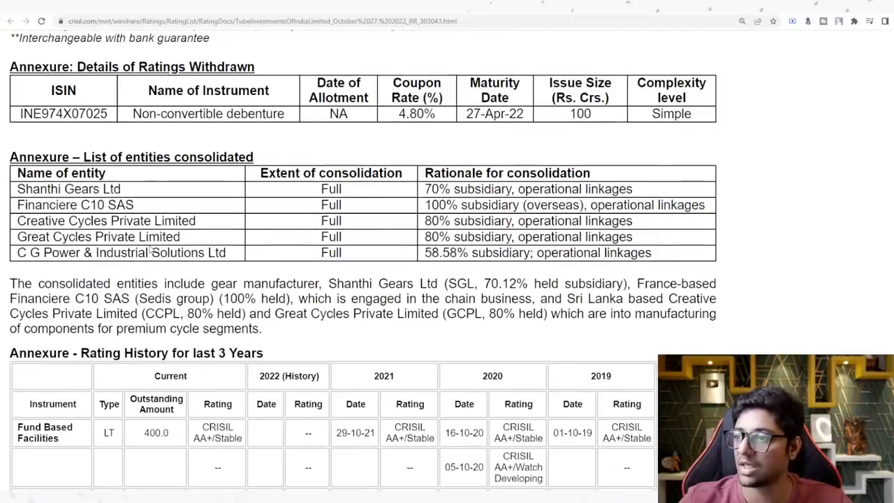
{"action": "scroll", "coordinate": [151, 252], "scroll_direction": "down", "scroll_amount": 2}
{"action": "scroll", "coordinate": [150, 249], "scroll_direction": "down", "scroll_amount": 5}
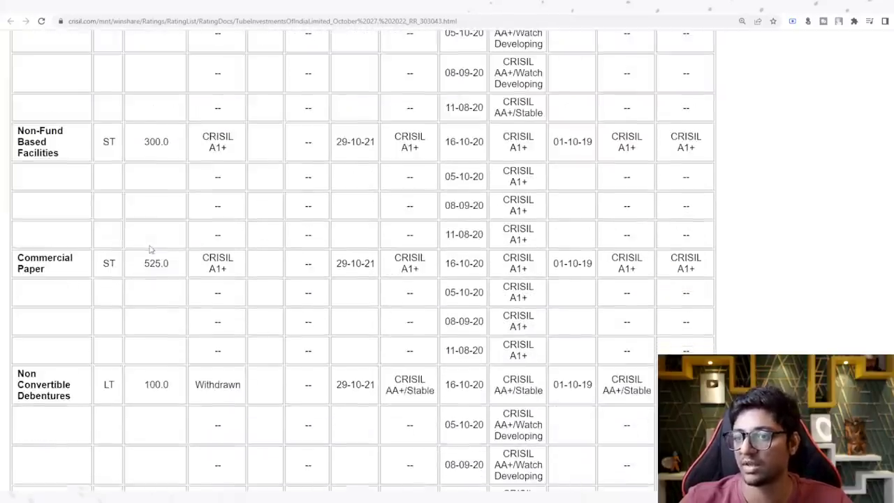
Return to the Tube Investments page on Screener and view the key ratios and company overview
{"action": "scroll", "coordinate": [149, 249], "scroll_direction": "up", "scroll_amount": 12}
{"action": "scroll", "coordinate": [141, 244], "scroll_direction": "up", "scroll_amount": 15}
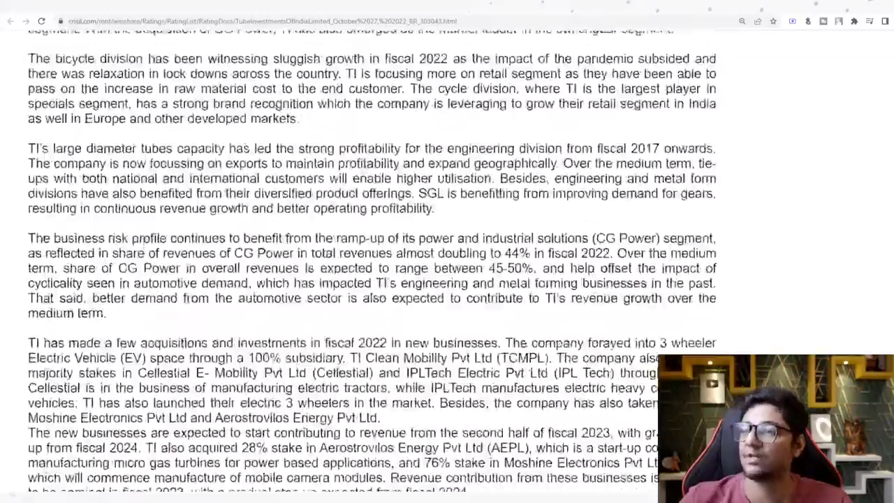
{"action": "key", "text": "ctrl+Tab"}
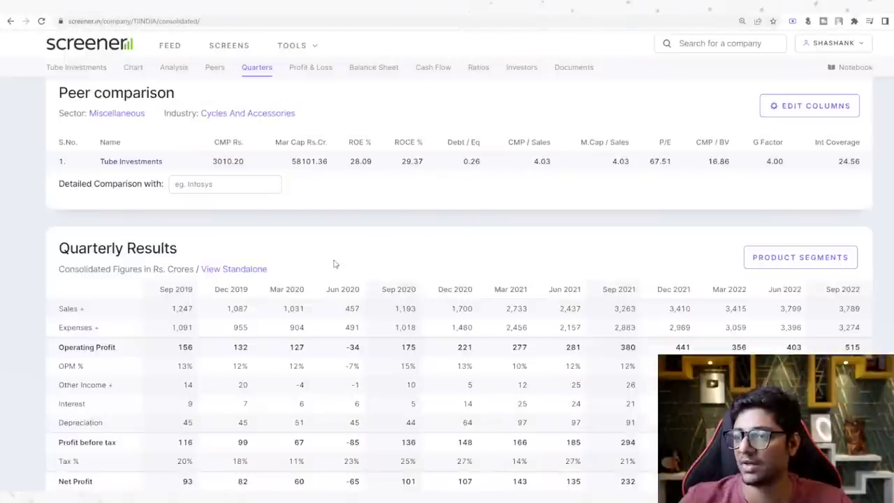
{"action": "scroll", "coordinate": [375, 256], "scroll_direction": "up", "scroll_amount": 10}
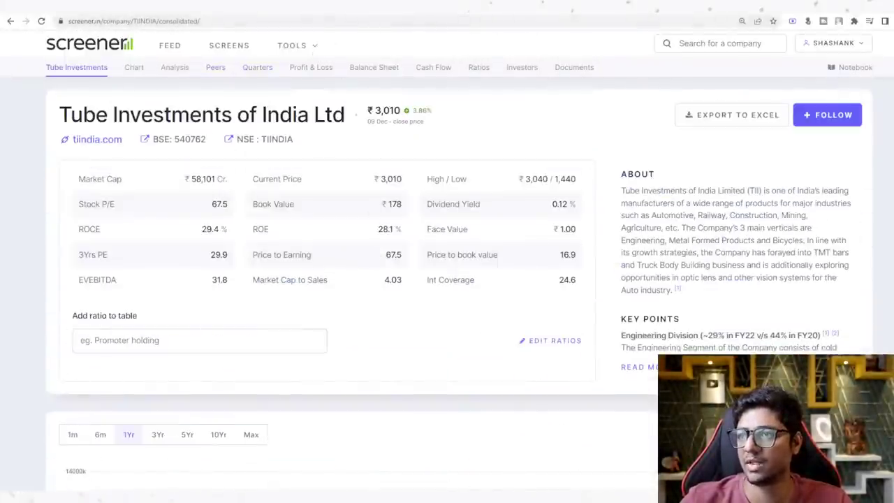
Search the web in a new browser tab for a Tube Investment research report
{"action": "key", "text": "ctrl+t"}
{"action": "type", "text": "tube inves"}
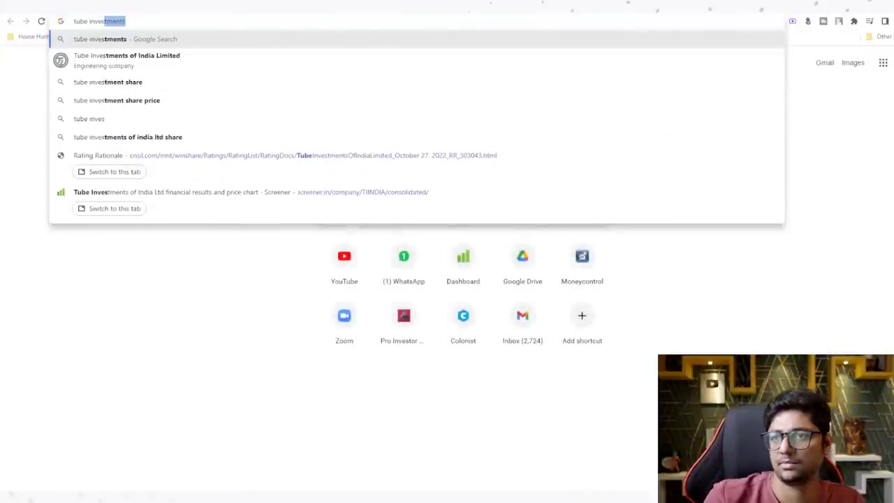
{"action": "type", "text": "tment reserac"}
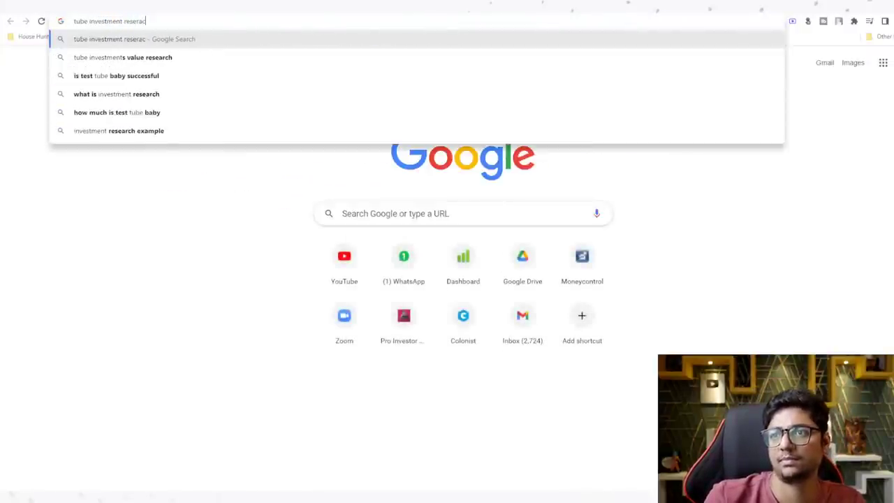
{"action": "type", "text": "h r"}
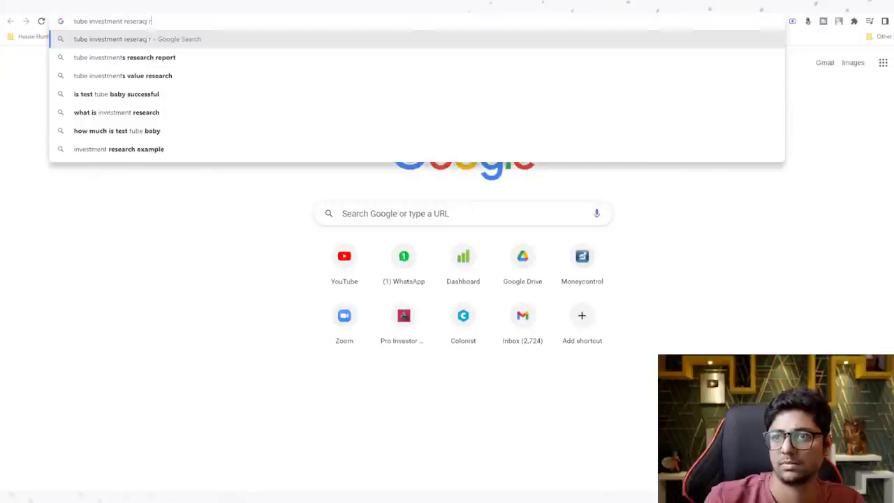
{"action": "type", "text": "eport"}
{"action": "key", "text": "Return"}
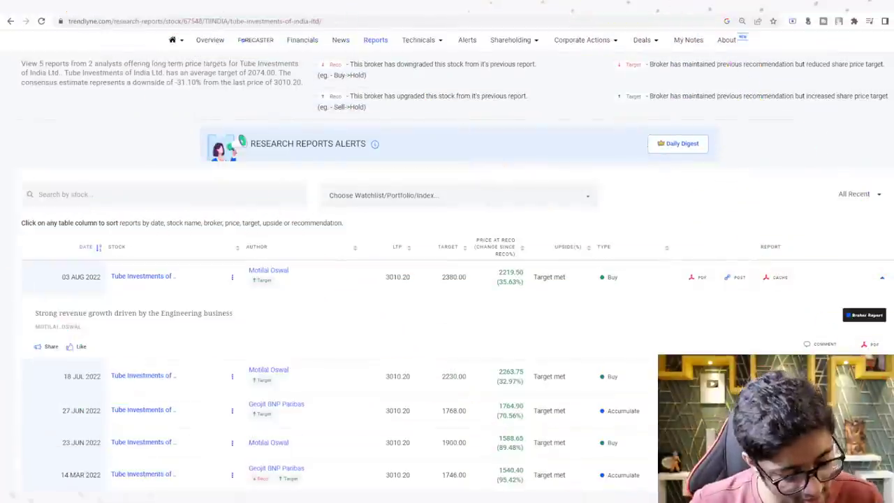
Open the Motilal Oswal report PDF of 3 August 2022 from Trendlyne's list and enlarge it to 156%
{"action": "scroll", "coordinate": [367, 347], "scroll_direction": "down", "scroll_amount": 2}
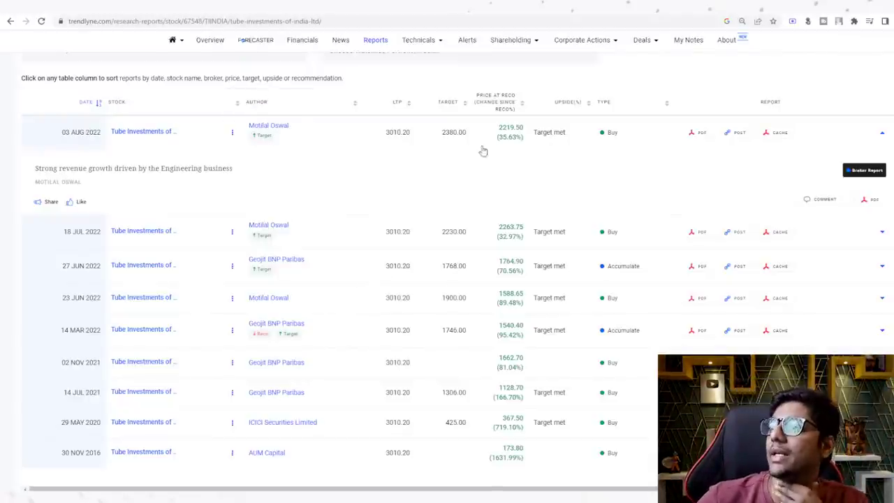
{"action": "left_click", "coordinate": [695, 133]}
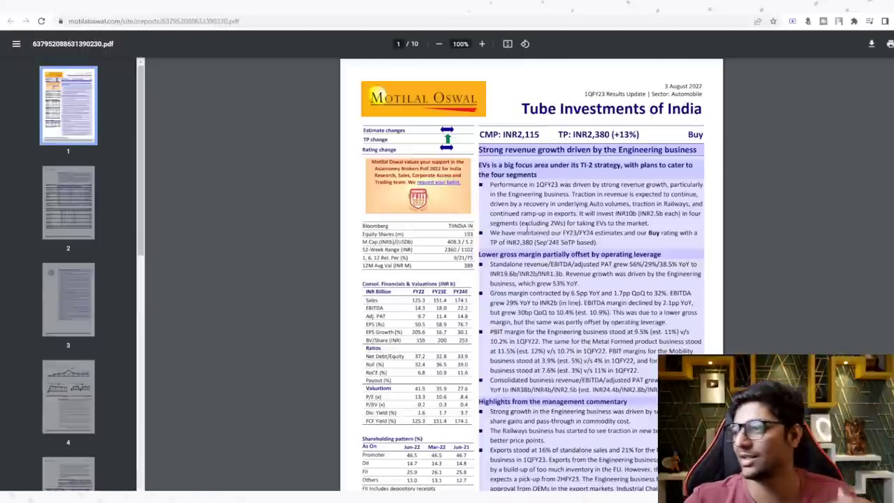
{"action": "scroll", "coordinate": [527, 229], "scroll_direction": "up", "scroll_amount": 5}
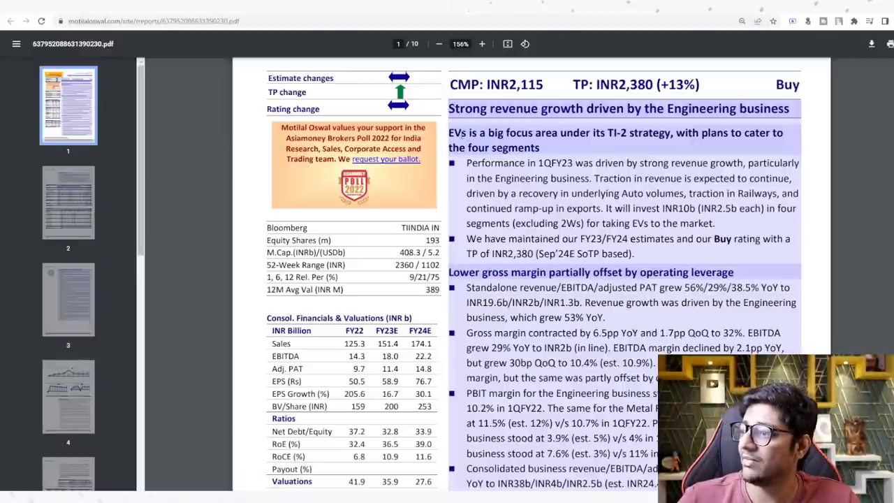
Highlight the report's front-page points on EV focus, continued revenue traction, Railways, the maintained Buy rating and the target price
{"action": "left_click_drag", "start_coordinate": [449, 133], "coordinate": [604, 133]}
{"action": "left_click", "coordinate": [627, 141]}
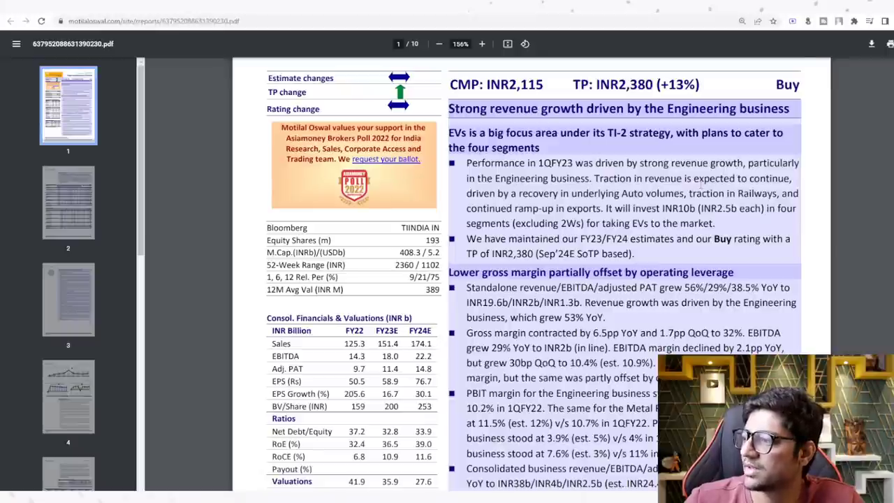
{"action": "left_click_drag", "start_coordinate": [796, 184], "coordinate": [600, 180]}
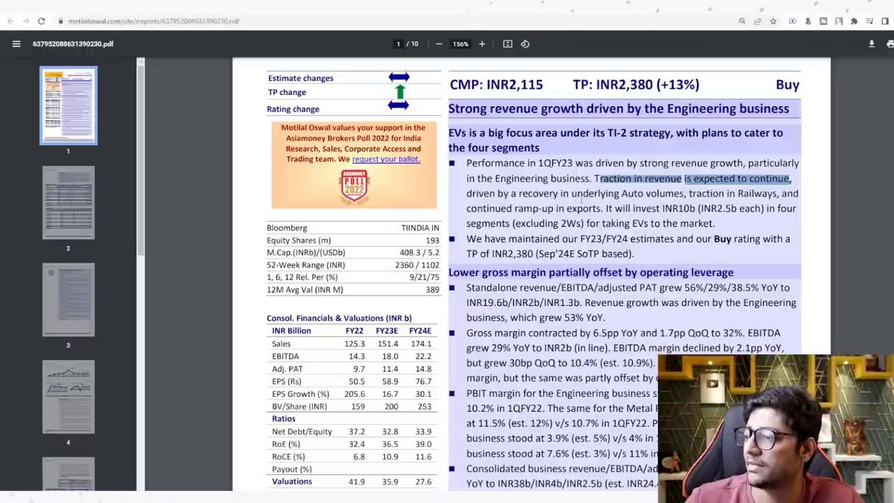
{"action": "left_click_drag", "start_coordinate": [689, 195], "coordinate": [773, 194]}
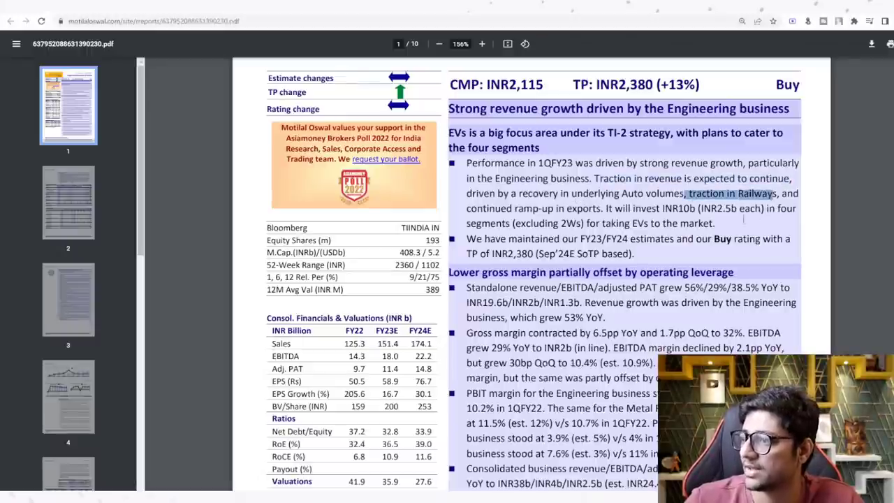
{"action": "left_click_drag", "start_coordinate": [467, 238], "coordinate": [782, 239]}
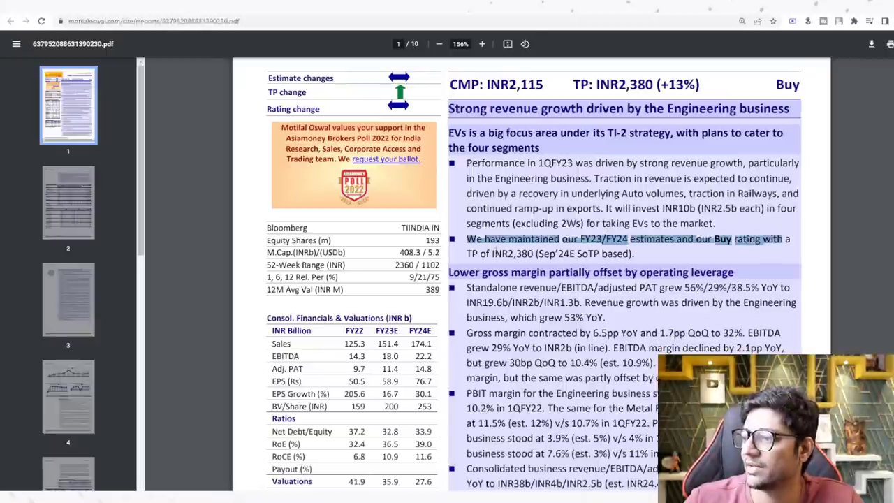
{"action": "double_click", "coordinate": [515, 253]}
{"action": "left_click", "coordinate": [670, 241]}
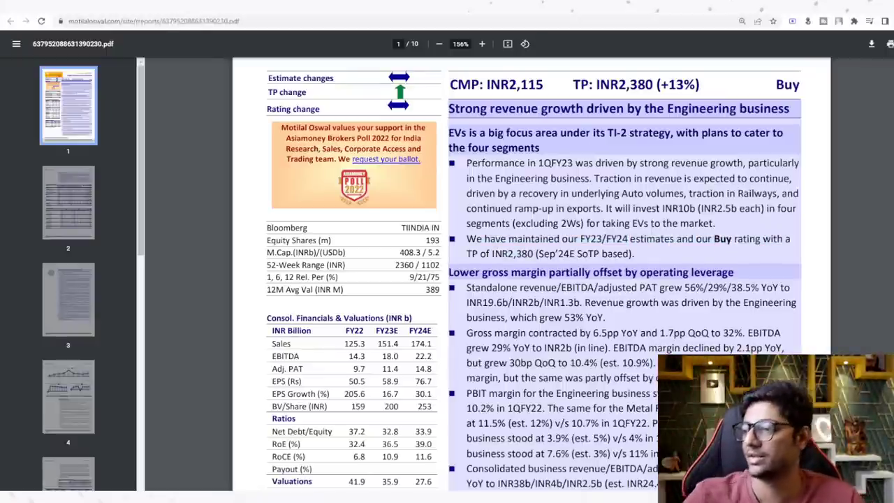
Read the report's margin notes, management commentary, and Valuation and view section, continuing to the Quarterly performance table
{"action": "scroll", "coordinate": [487, 203], "scroll_direction": "down", "scroll_amount": 2}
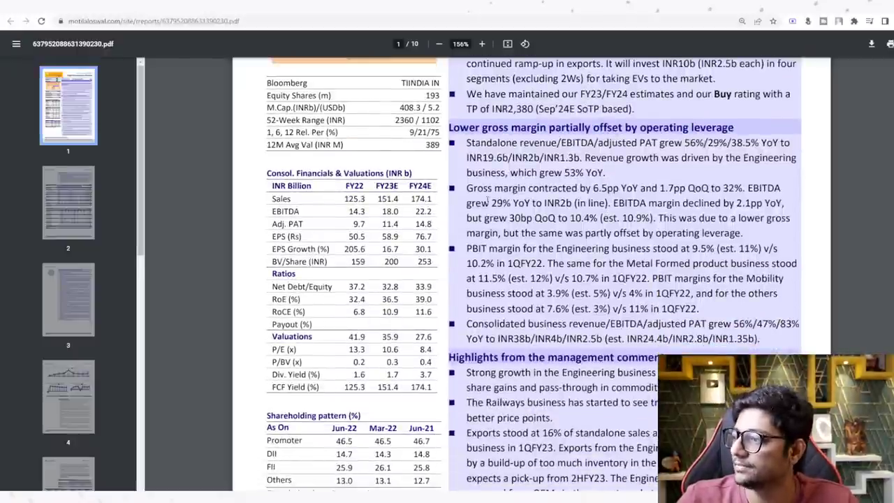
{"action": "scroll", "coordinate": [487, 203], "scroll_direction": "down", "scroll_amount": 3}
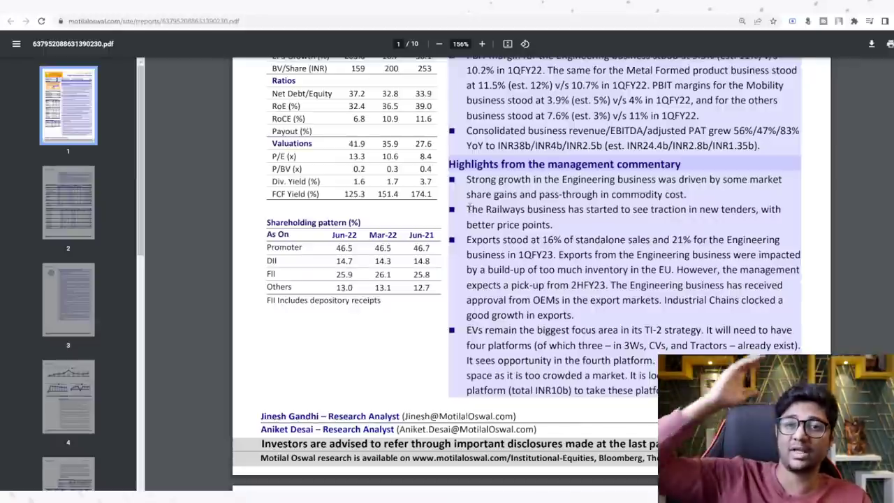
{"action": "scroll", "coordinate": [597, 195], "scroll_direction": "down", "scroll_amount": 2}
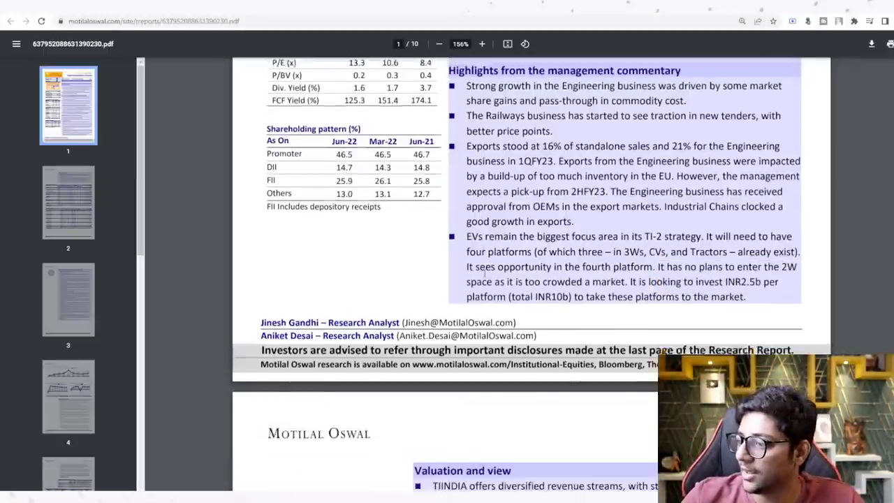
{"action": "scroll", "coordinate": [543, 276], "scroll_direction": "down", "scroll_amount": 6}
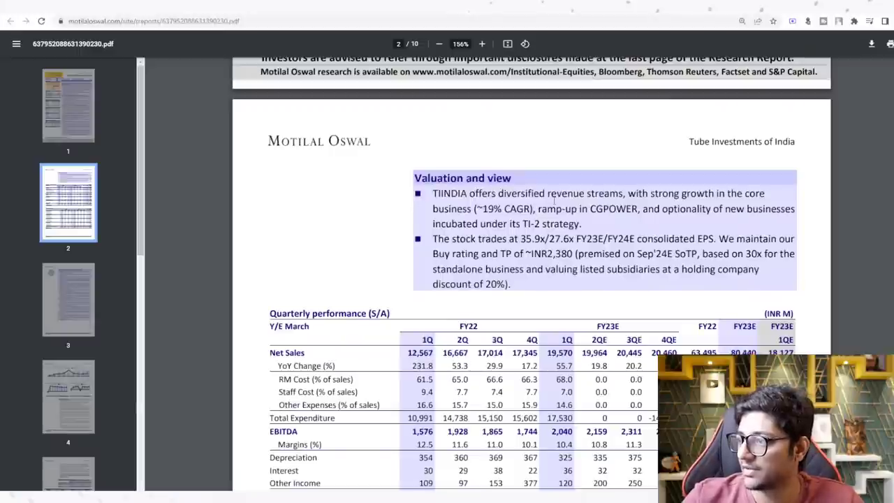
{"action": "scroll", "coordinate": [548, 230], "scroll_direction": "down", "scroll_amount": 8}
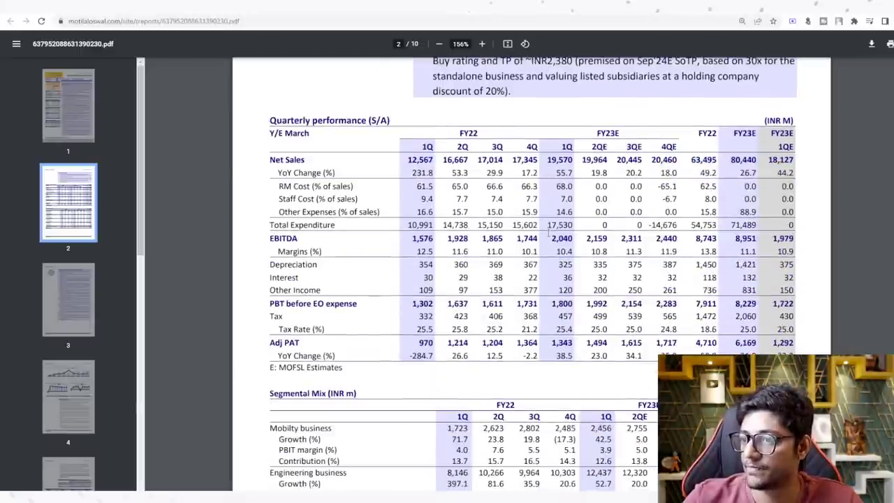
Examine the Segmental Mix table, marking the FY22 4Q revenue figures of the engineering and metal formed businesses
{"action": "scroll", "coordinate": [548, 235], "scroll_direction": "down", "scroll_amount": 1}
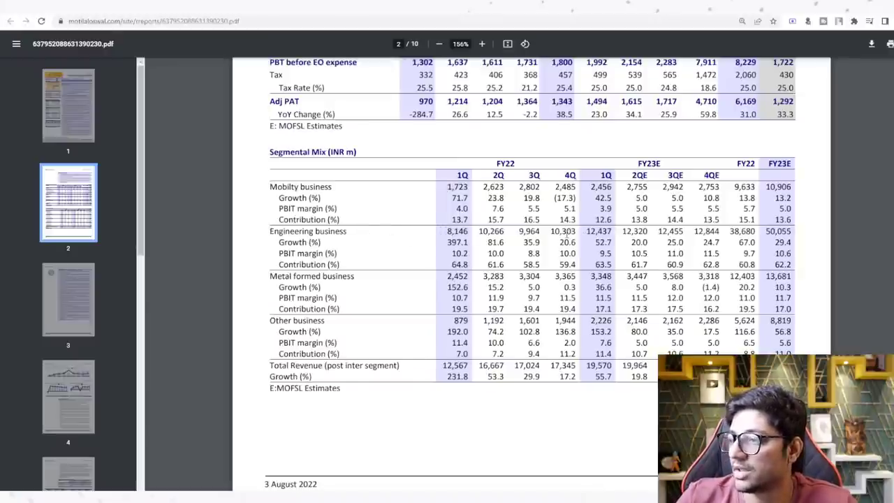
{"action": "double_click", "coordinate": [567, 231]}
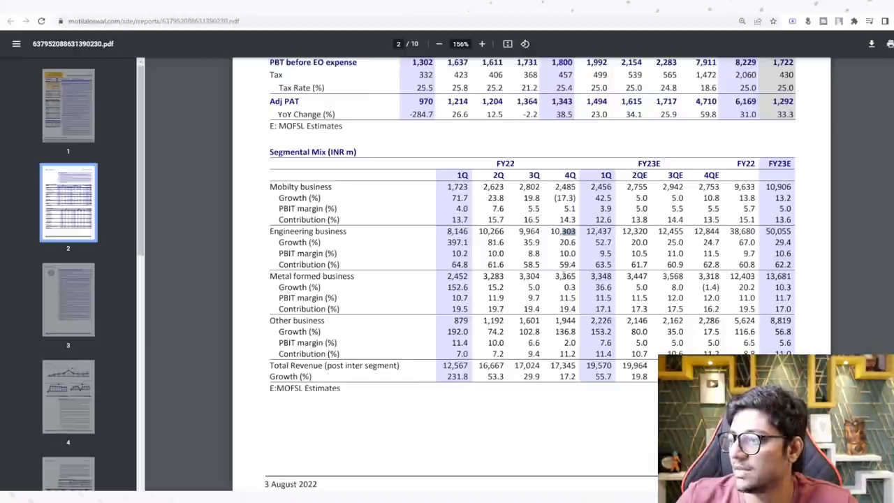
{"action": "left_click", "coordinate": [557, 276]}
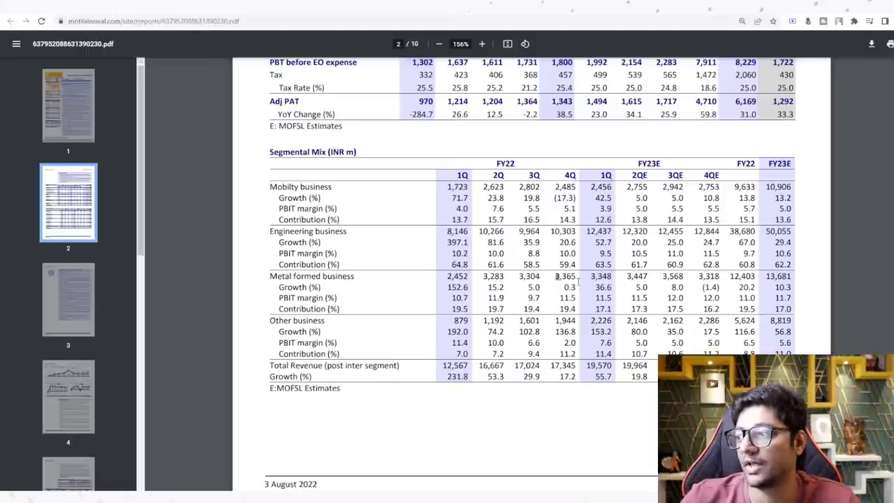
Highlight the export shares of standalone and engineering business sales in the report's management commentary highlights
{"action": "scroll", "coordinate": [578, 287], "scroll_direction": "down", "scroll_amount": 2}
{"action": "scroll", "coordinate": [578, 287], "scroll_direction": "down", "scroll_amount": 5}
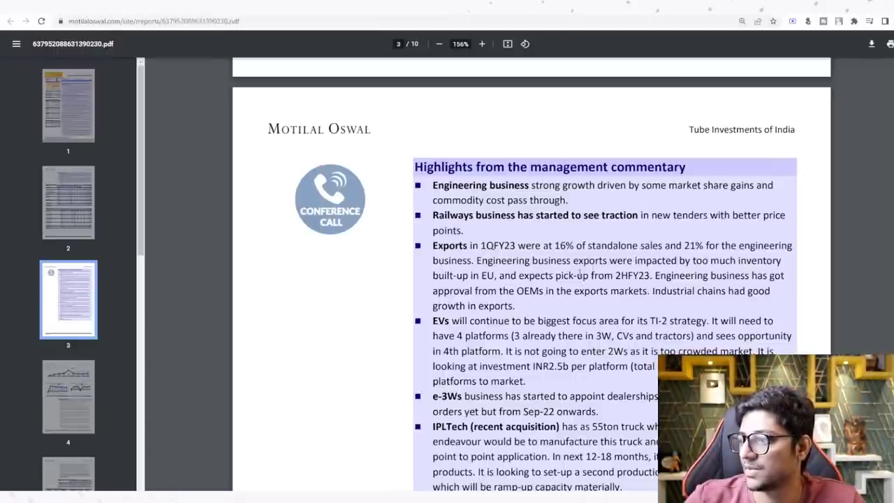
{"action": "left_click_drag", "start_coordinate": [555, 245], "coordinate": [574, 245]}
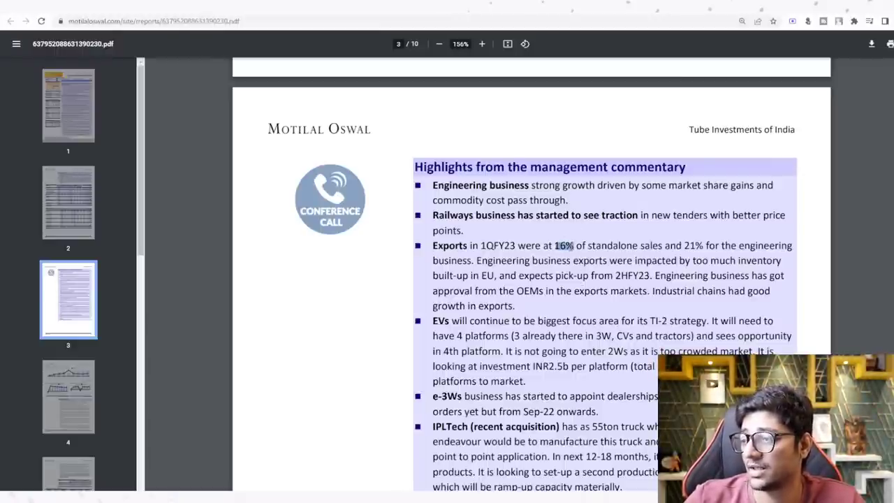
{"action": "left_click_drag", "start_coordinate": [682, 245], "coordinate": [703, 246]}
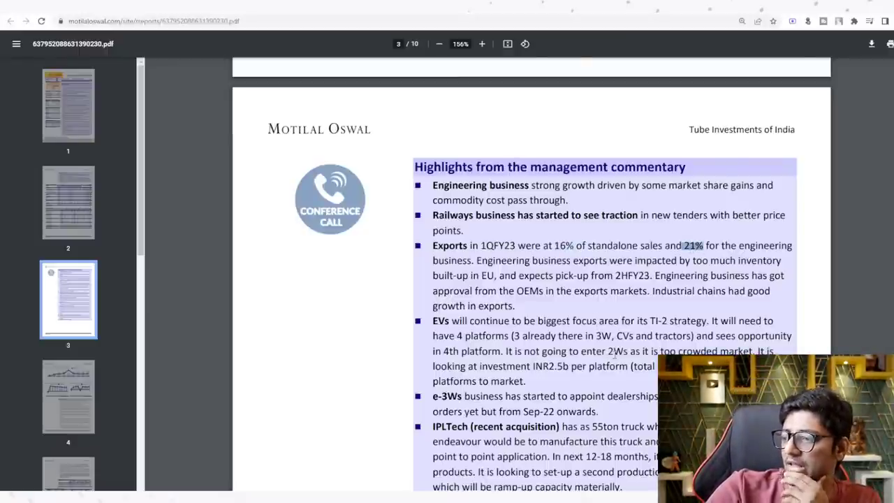
Examine the report's revenue and margin trend exhibits, revised estimates, P/E and P/B trading bands, and the Story in charts page
{"action": "scroll", "coordinate": [614, 354], "scroll_direction": "down", "scroll_amount": 10}
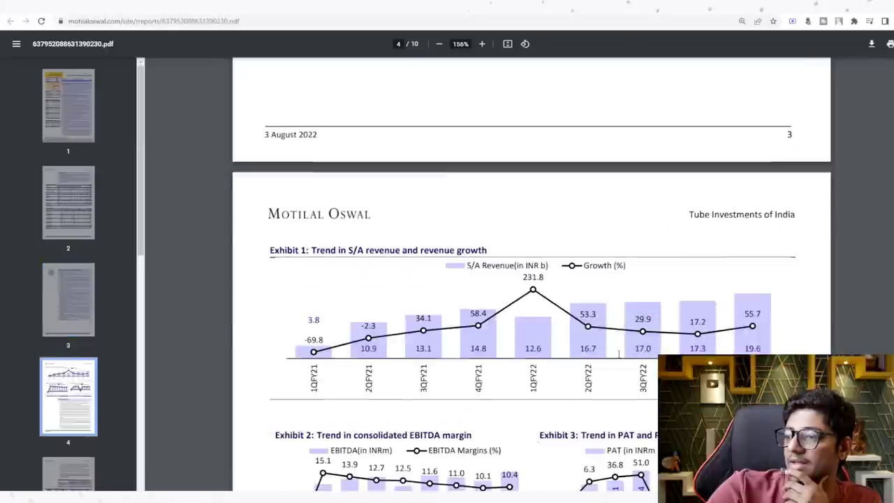
{"action": "scroll", "coordinate": [618, 354], "scroll_direction": "down", "scroll_amount": 12}
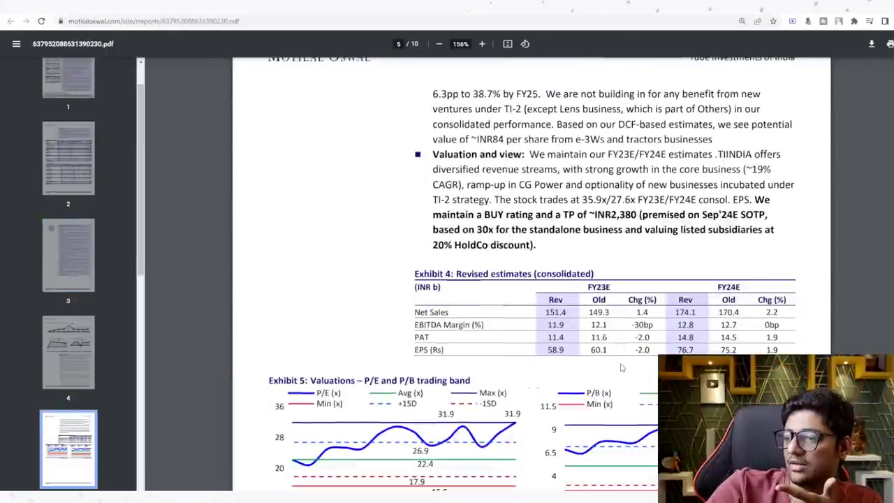
{"action": "scroll", "coordinate": [621, 367], "scroll_direction": "down", "scroll_amount": 4}
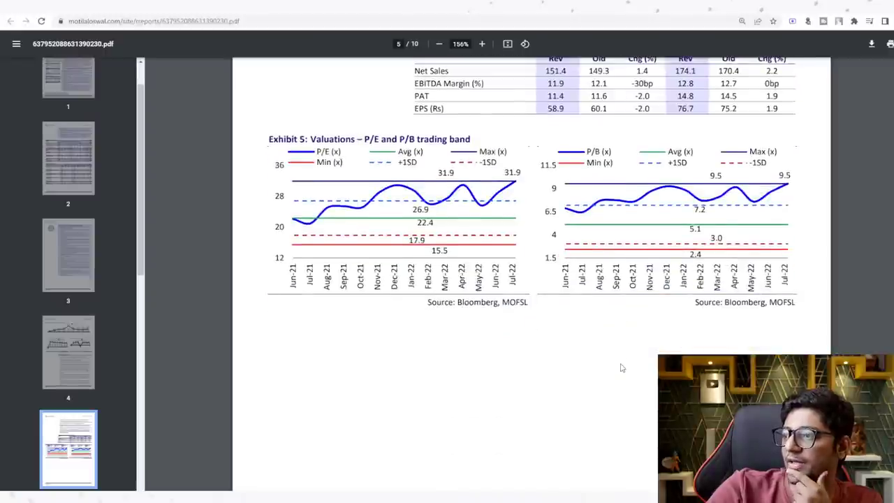
{"action": "scroll", "coordinate": [622, 367], "scroll_direction": "up", "scroll_amount": 3}
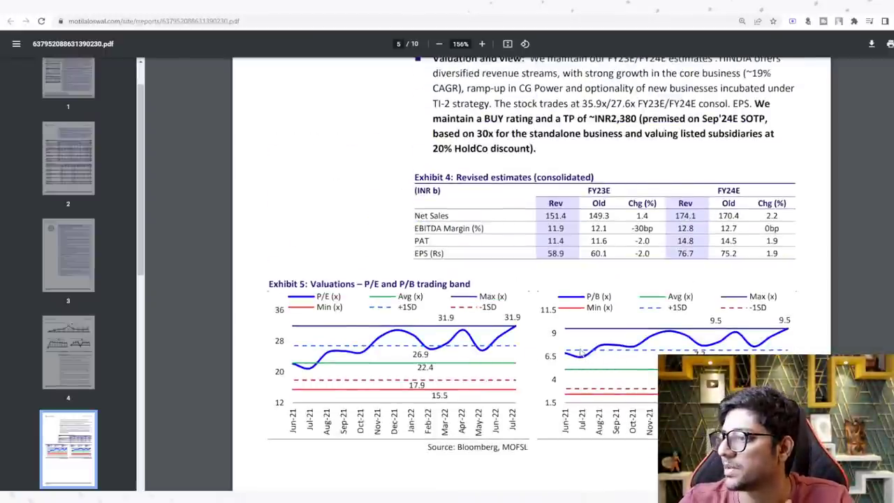
{"action": "scroll", "coordinate": [576, 353], "scroll_direction": "down", "scroll_amount": 10}
{"action": "scroll", "coordinate": [573, 352], "scroll_direction": "down", "scroll_amount": 2}
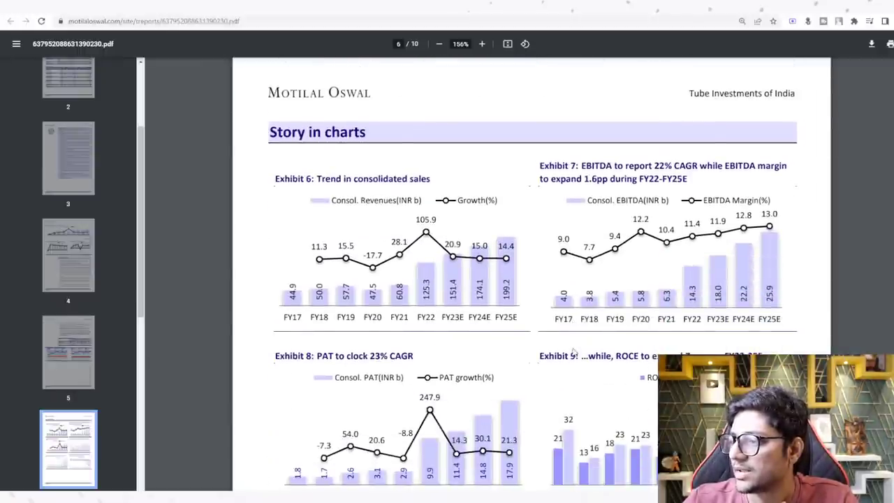
Review the Financials and valuations pages, from the consolidated income statement to the Ratios table, marking the FY25E Cash EPS
{"action": "scroll", "coordinate": [644, 371], "scroll_direction": "down", "scroll_amount": 10}
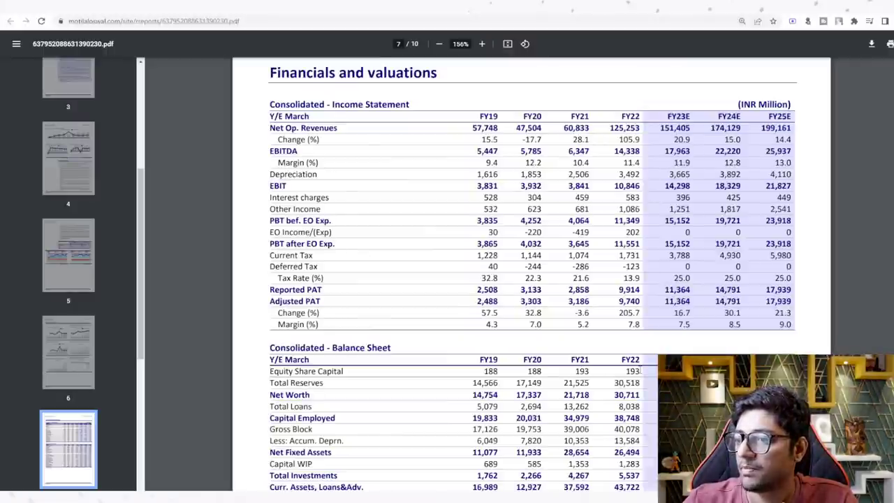
{"action": "scroll", "coordinate": [640, 370], "scroll_direction": "down", "scroll_amount": 12}
{"action": "scroll", "coordinate": [630, 370], "scroll_direction": "down", "scroll_amount": 4}
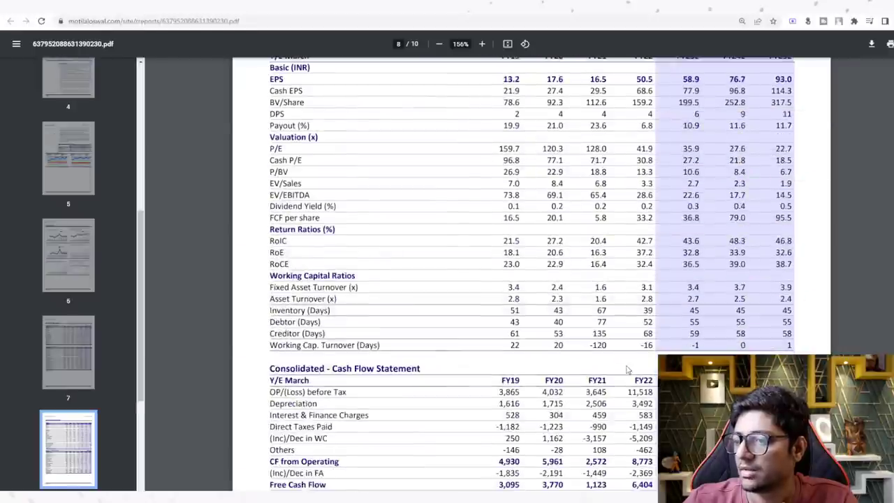
{"action": "scroll", "coordinate": [624, 369], "scroll_direction": "up", "scroll_amount": 4}
{"action": "scroll", "coordinate": [547, 225], "scroll_direction": "down", "scroll_amount": 2}
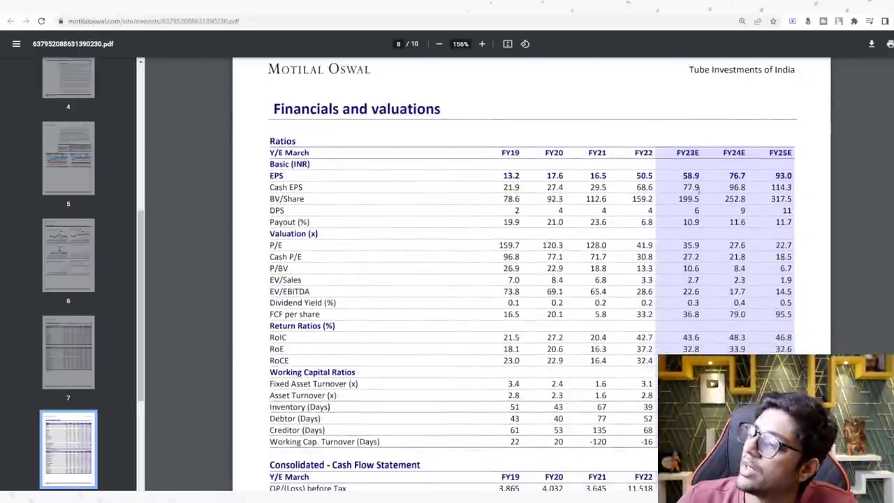
{"action": "left_click_drag", "start_coordinate": [792, 189], "coordinate": [768, 190]}
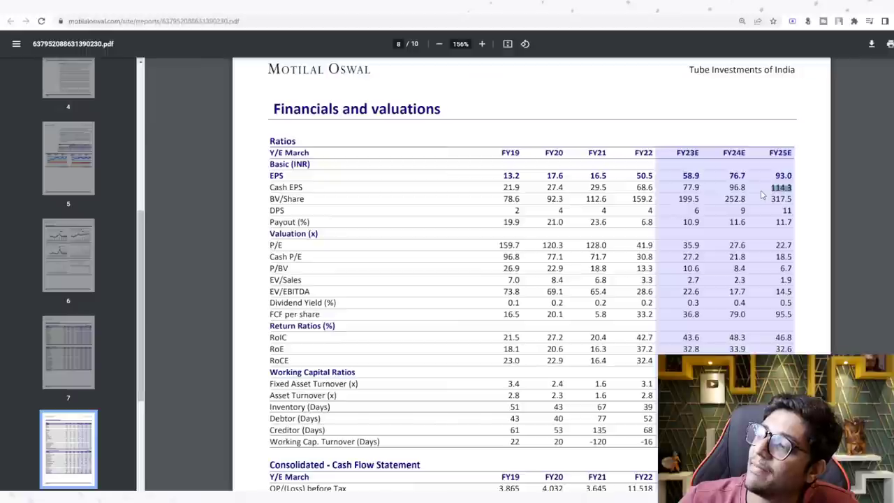
{"action": "left_click", "coordinate": [762, 195]}
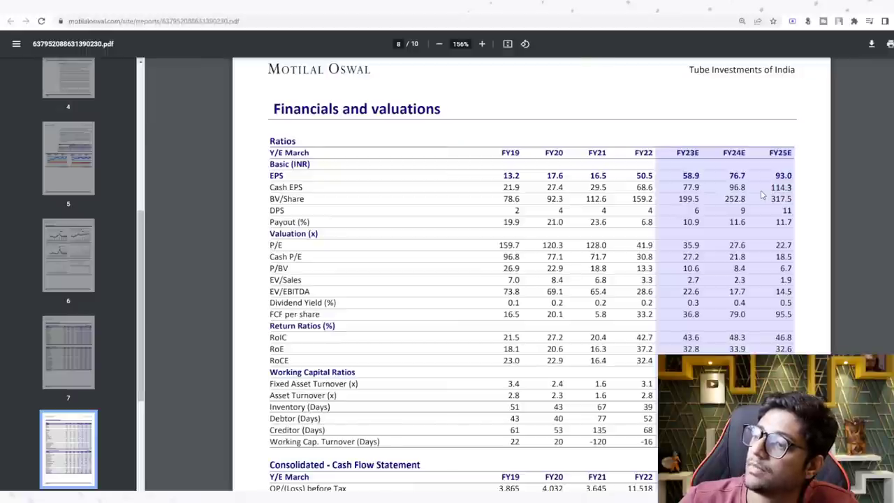
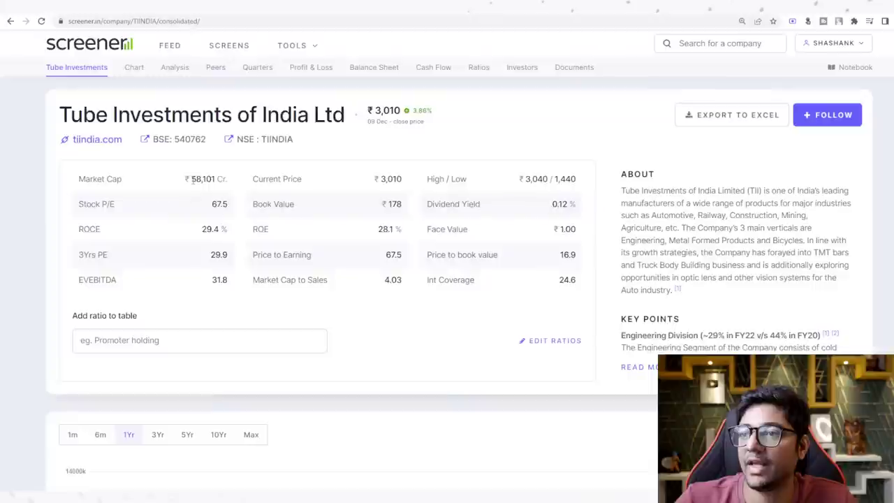
Highlight Tube Investments' market cap on Screener, and mark the P/E row in the Motilal Oswal report's Ratios table
{"action": "left_click_drag", "start_coordinate": [190, 179], "coordinate": [230, 180]}
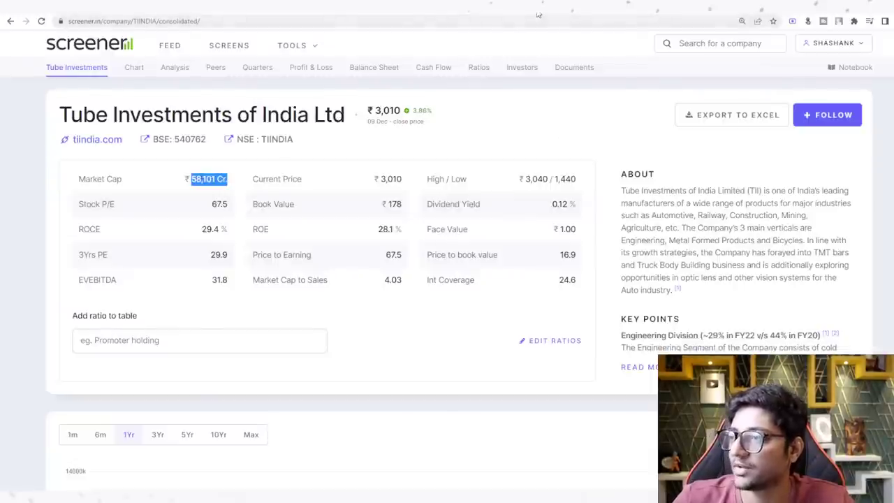
{"action": "key", "text": "ctrl+Tab"}
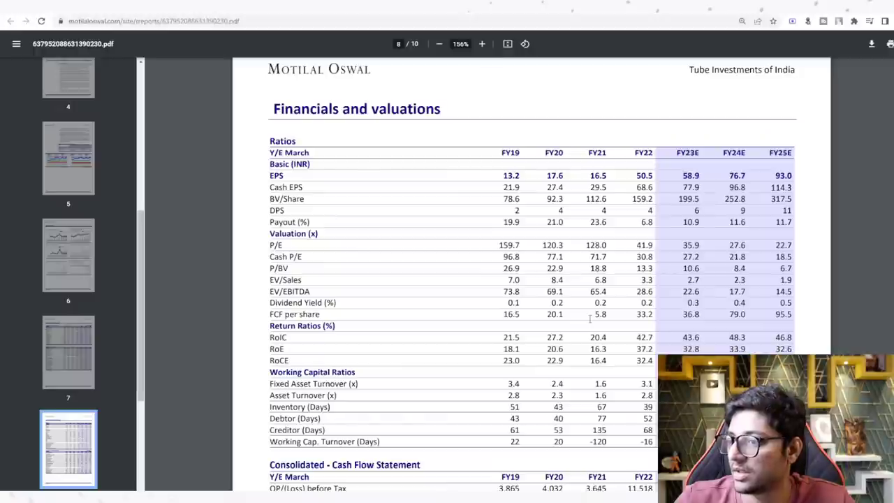
{"action": "left_click_drag", "start_coordinate": [271, 245], "coordinate": [792, 240]}
{"action": "left_click", "coordinate": [784, 297]}
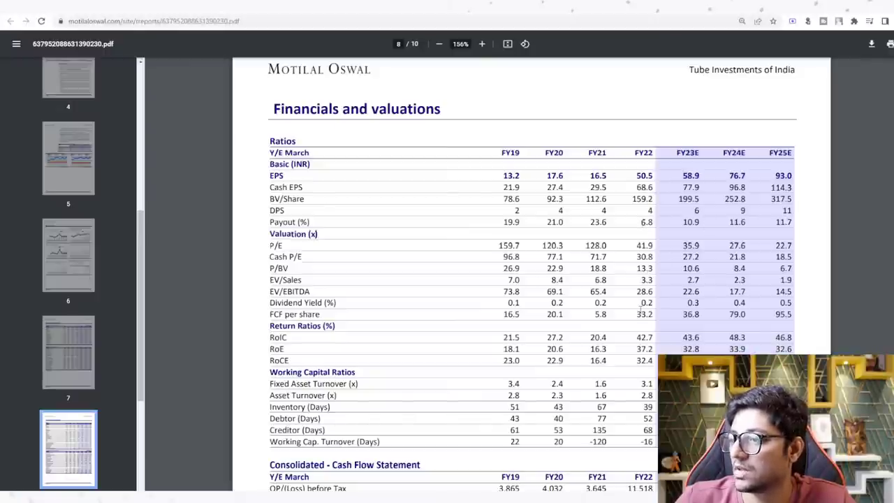
Highlight the RoIC, RoE and RoCE projections in the report's Return Ratios, and examine the consolidated cash flow statement
{"action": "scroll", "coordinate": [642, 297], "scroll_direction": "down", "scroll_amount": 2}
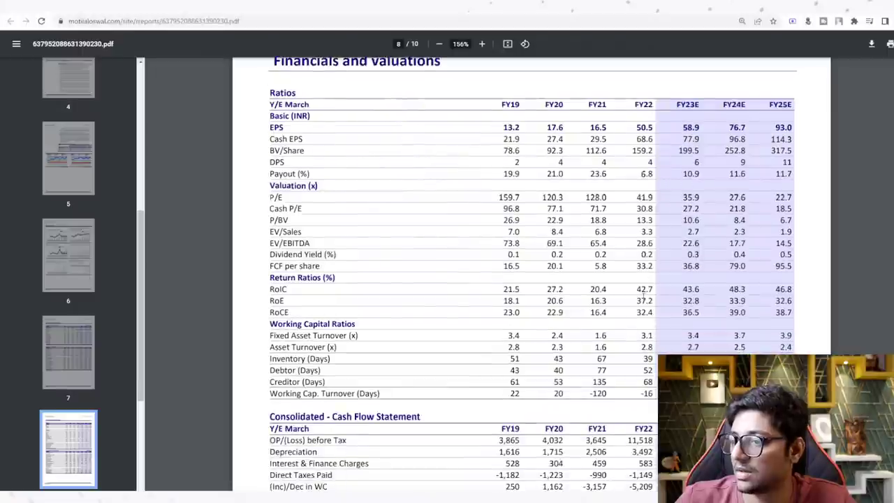
{"action": "left_click_drag", "start_coordinate": [665, 292], "coordinate": [781, 314]}
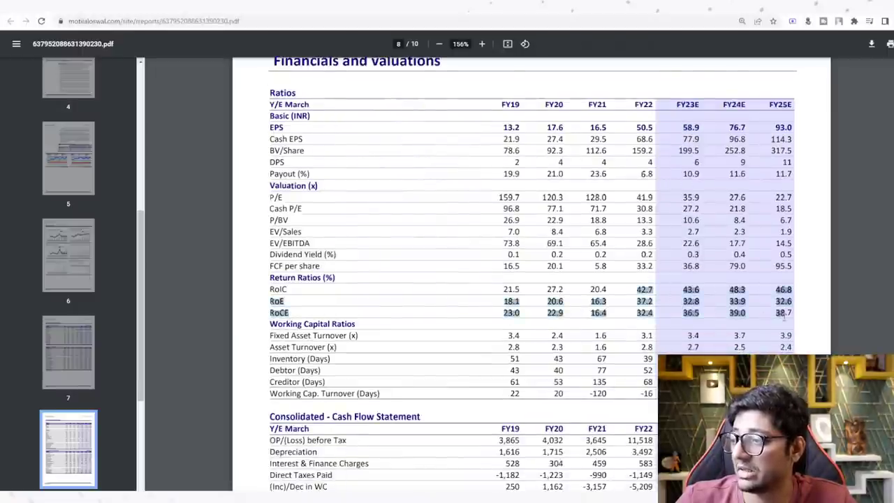
{"action": "left_click", "coordinate": [780, 314]}
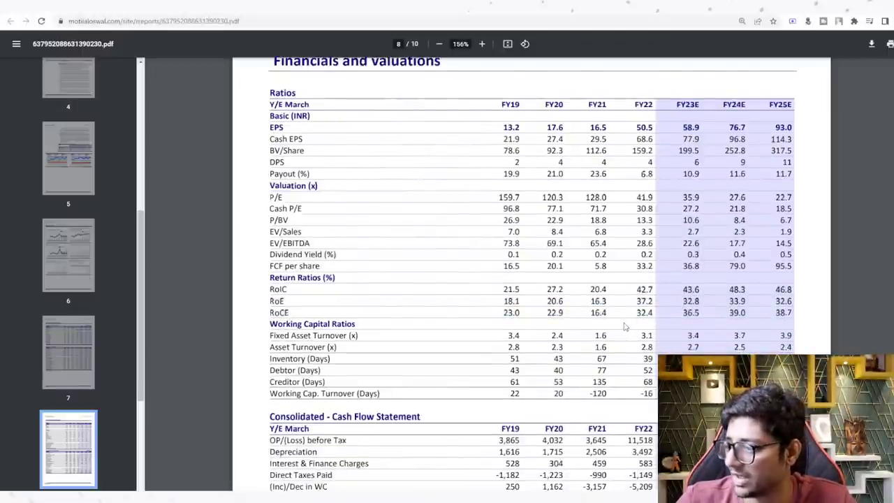
{"action": "scroll", "coordinate": [634, 319], "scroll_direction": "down", "scroll_amount": 5}
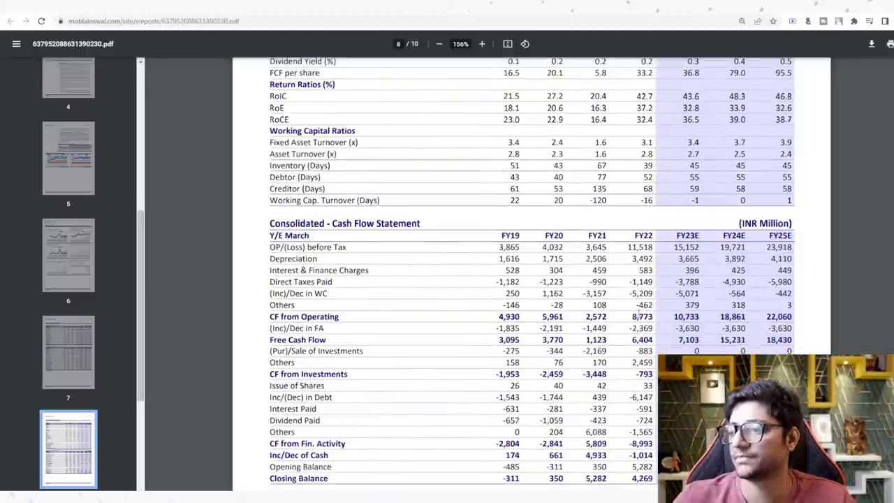
{"action": "scroll", "coordinate": [168, 176], "scroll_direction": "up", "scroll_amount": 15}
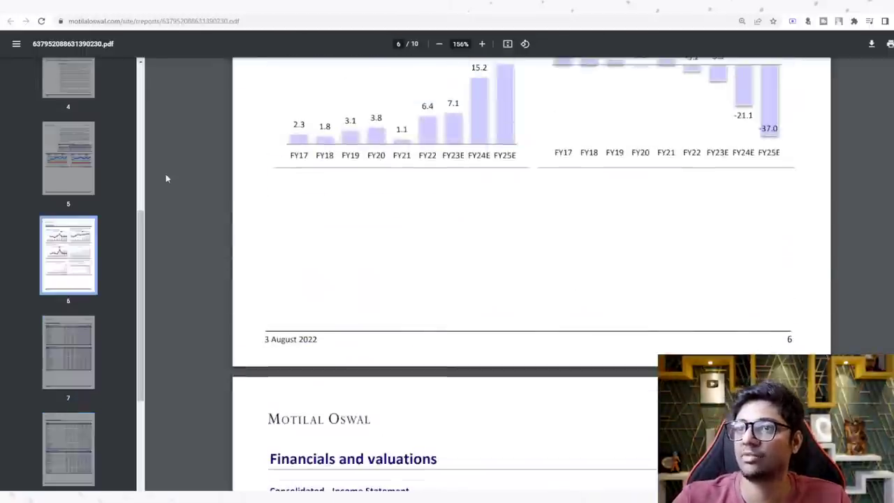
Switch to TradingView, place a callout pointing to TIINDIA's 9 December 2022 candle and set its background to teal
{"action": "key", "text": "alt+Tab"}
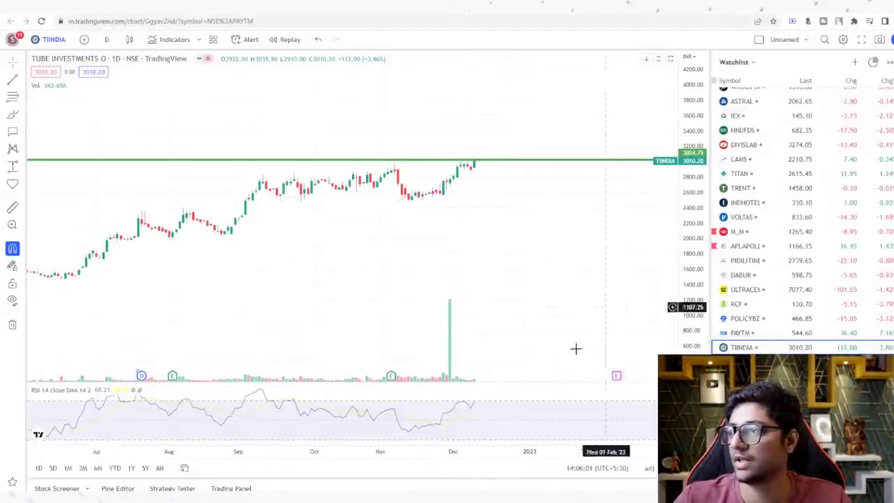
{"action": "left_click_drag", "start_coordinate": [574, 347], "coordinate": [467, 331]}
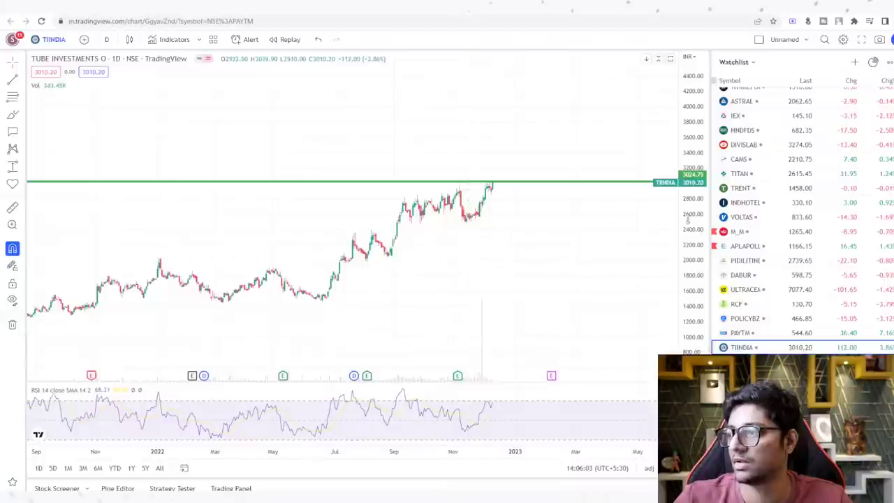
{"action": "left_click", "coordinate": [495, 179]}
{"action": "left_click", "coordinate": [336, 159]}
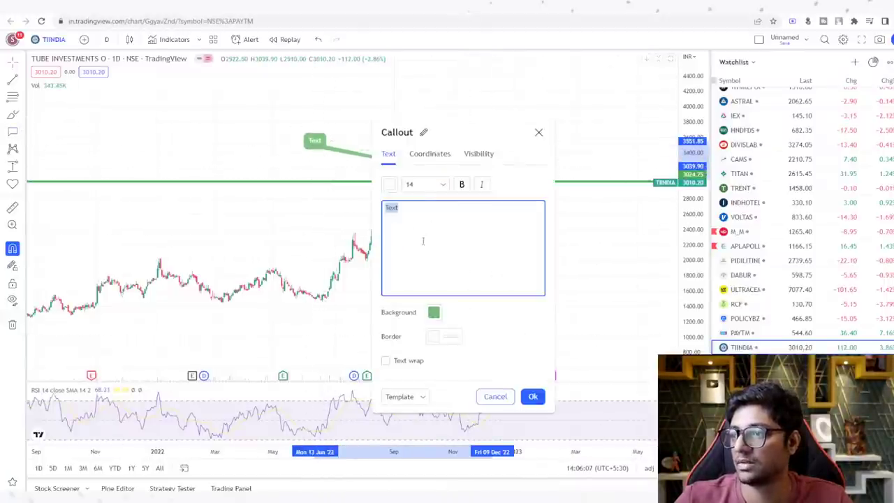
{"action": "left_click", "coordinate": [434, 312]}
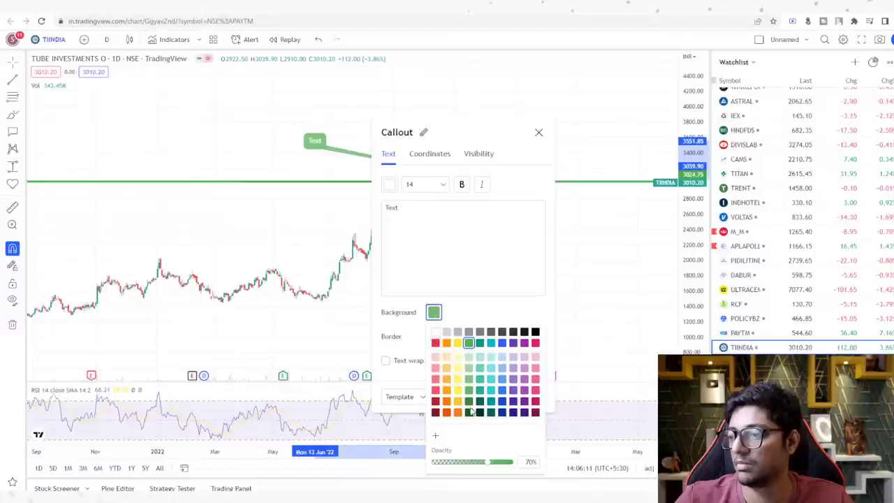
{"action": "left_click", "coordinate": [491, 402]}
Replace the callout's placeholder text with "Buy Dec 11th 2022 - Good Fundamentals Can hold for long term"
{"action": "left_click", "coordinate": [434, 215]}
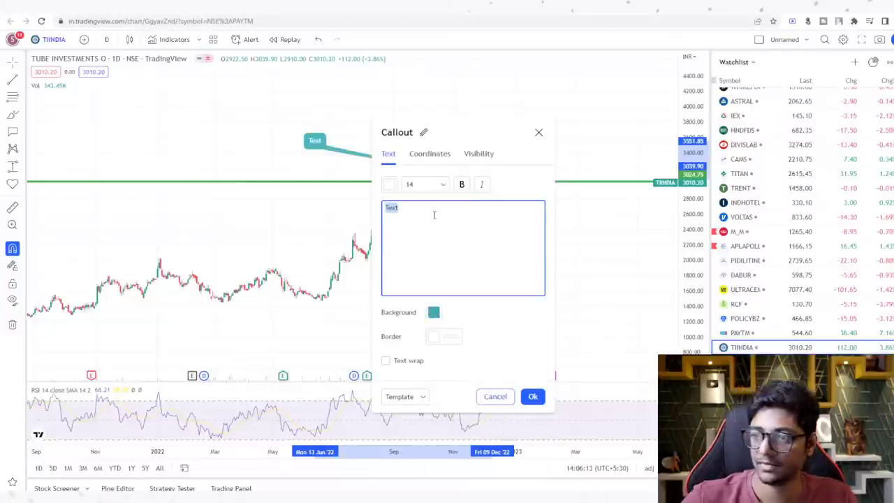
{"action": "type", "text": "Buy De"}
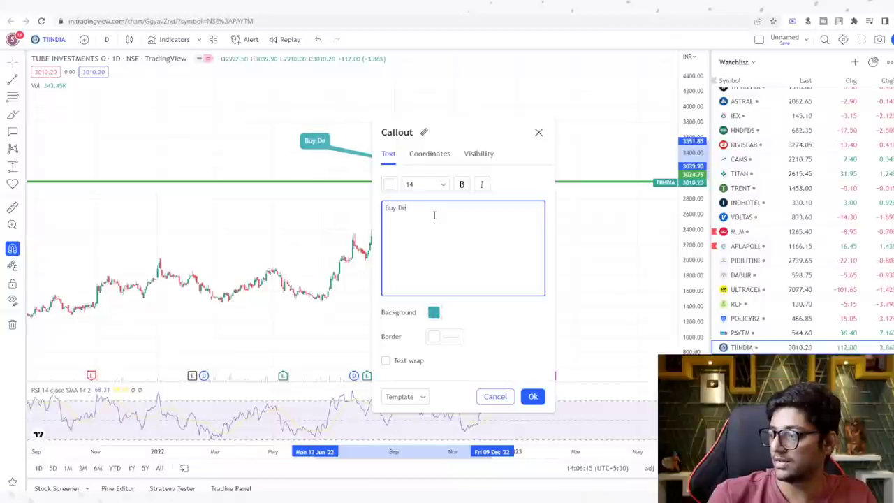
{"action": "type", "text": "c 11th"}
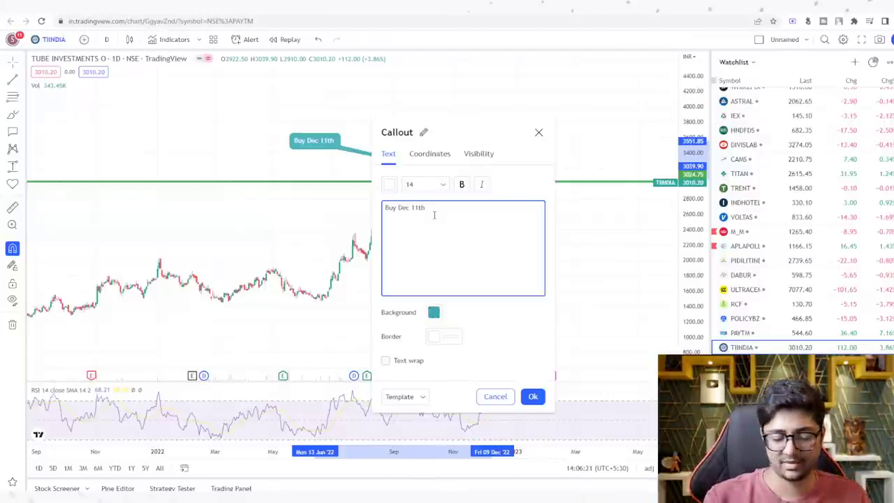
{"action": "type", "text": "2022 - Go"}
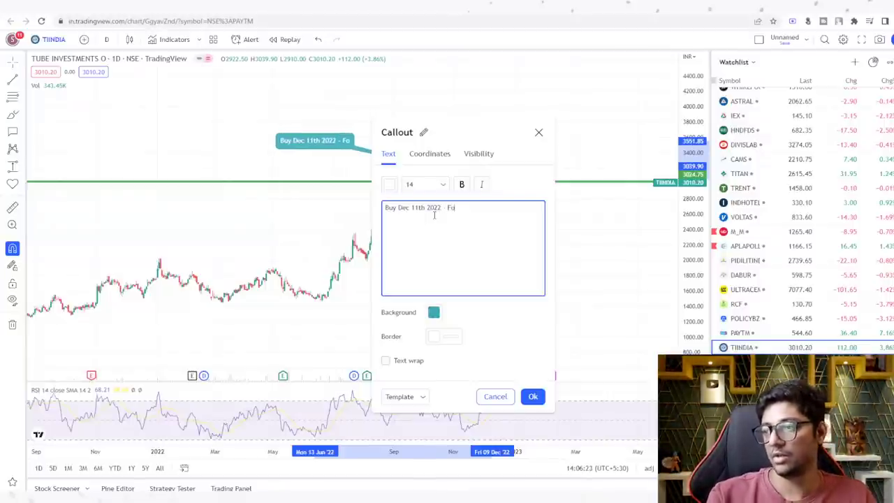
{"action": "type", "text": "od Fundam"}
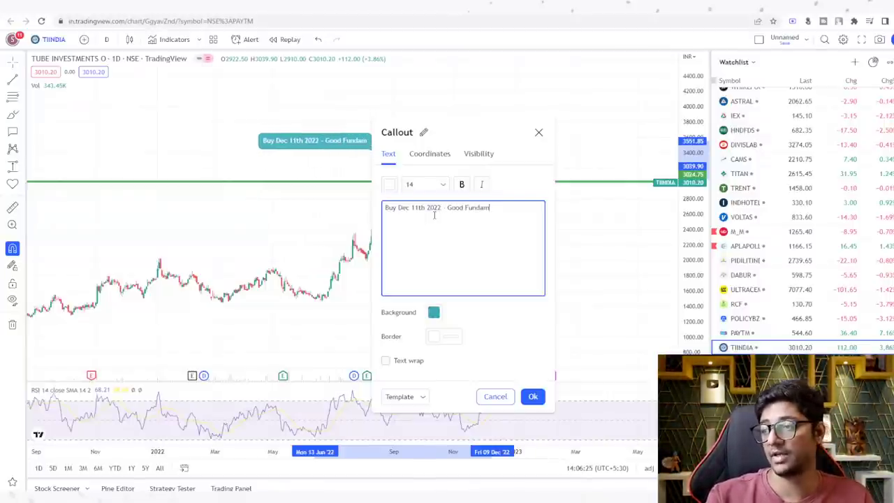
{"action": "type", "text": "entals C"}
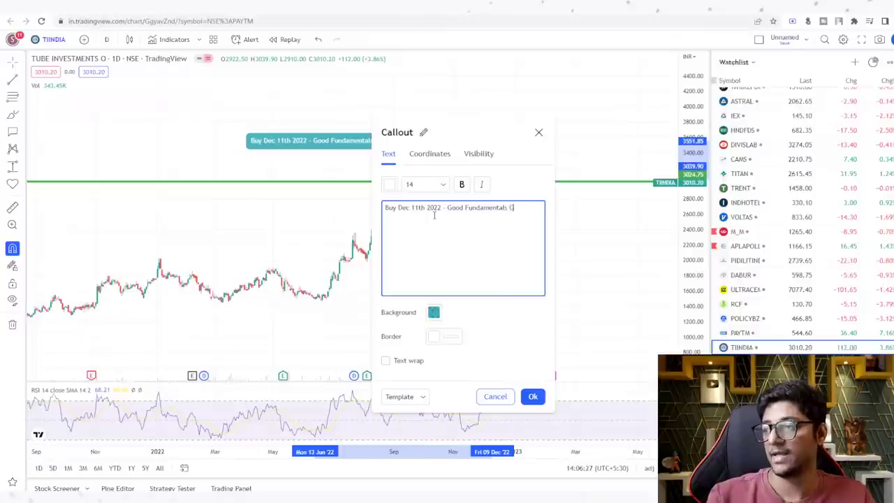
{"action": "type", "text": "an hold for long term -"}
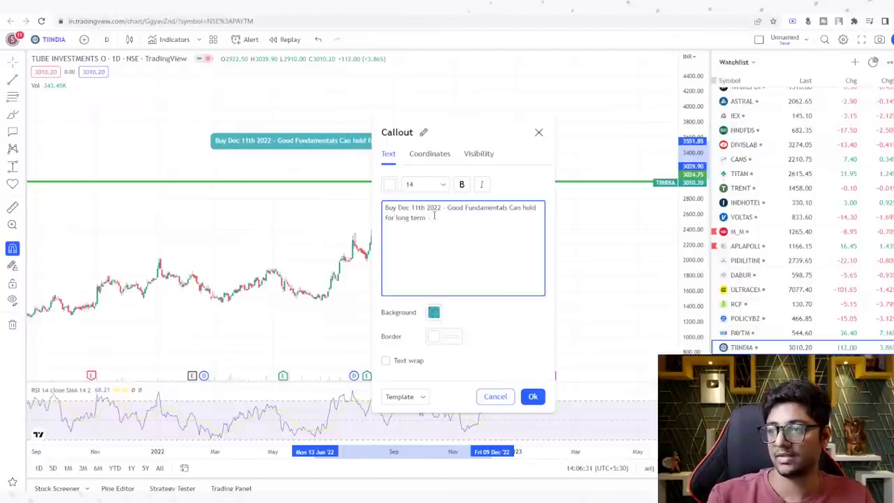
{"action": "key", "text": "BackSpace"}
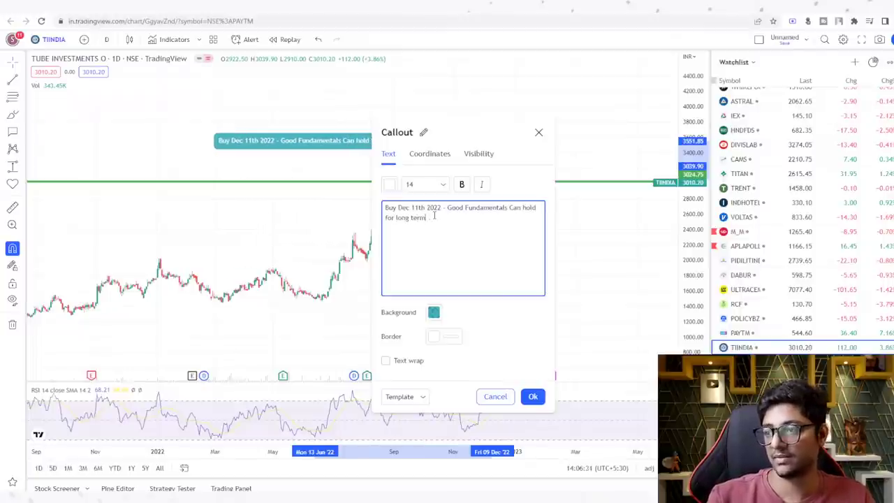
Below a blank line in the callout, add "Risks - heavy dependence on FII and DII be aware of massive selloff"
{"action": "key", "text": "Return"}
{"action": "key", "text": "Return"}
{"action": "type", "text": "Risks"}
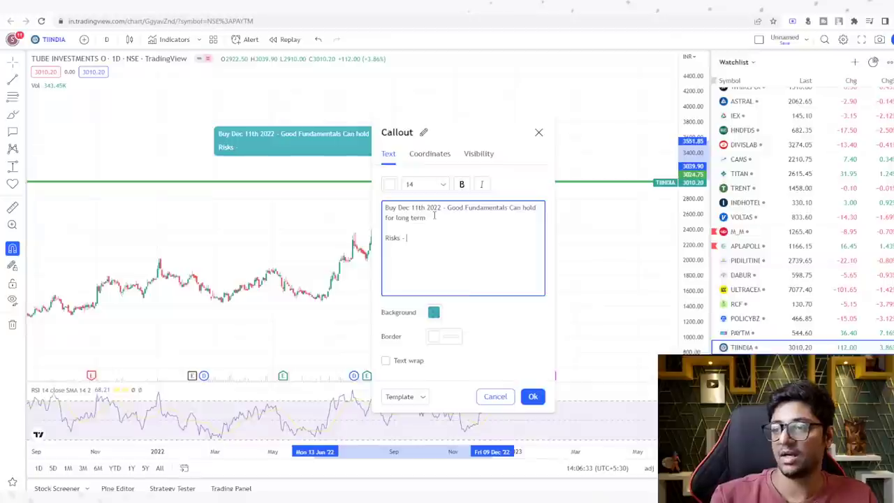
{"action": "type", "text": " - heavy dependence on F"}
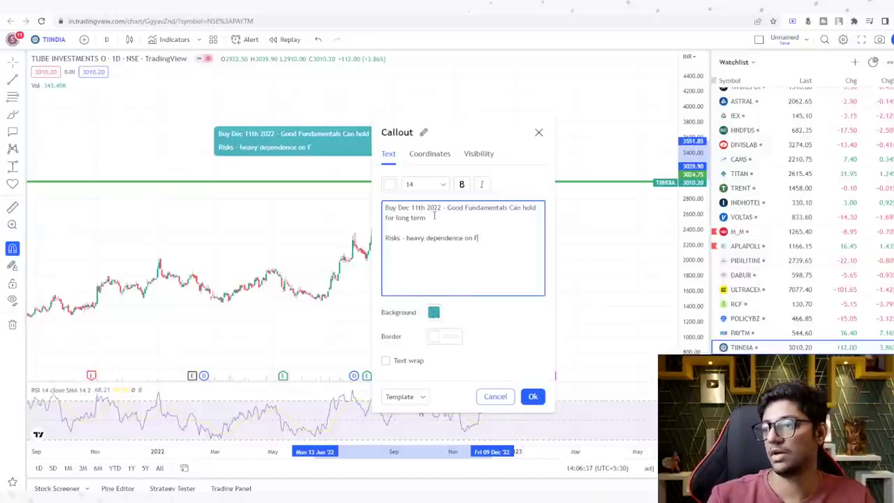
{"action": "type", "text": "II and DII be aware of massiv"}
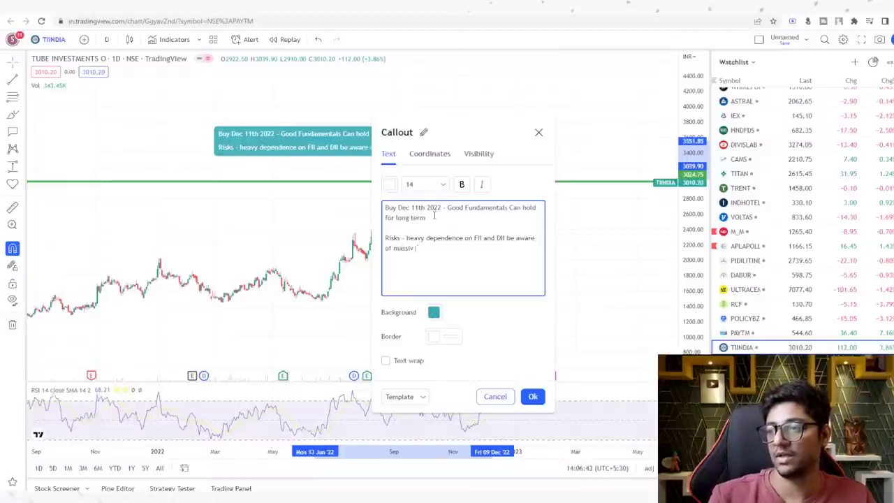
{"action": "type", "text": "e selloff"}
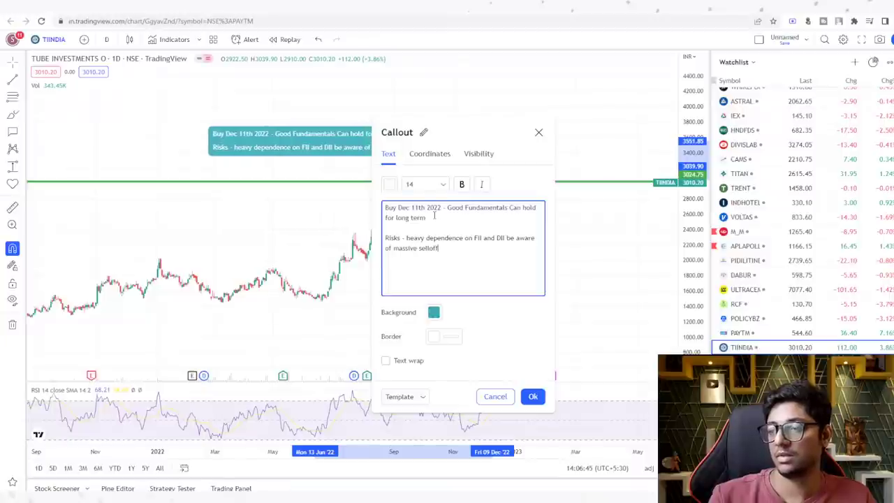
Extend the callout's risk line with " - Maintain stop loss at around 15-20% on appetite" and apply the text
{"action": "type", "text": " - Maintain stop "}
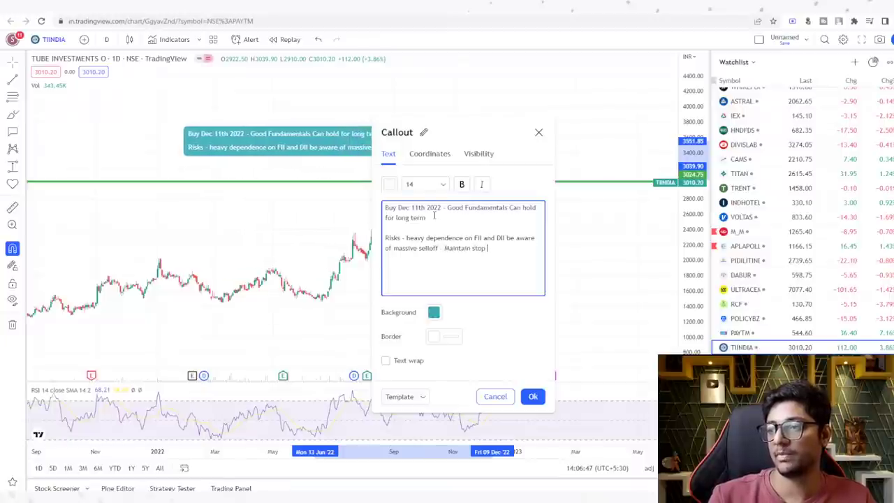
{"action": "type", "text": "loss at around "}
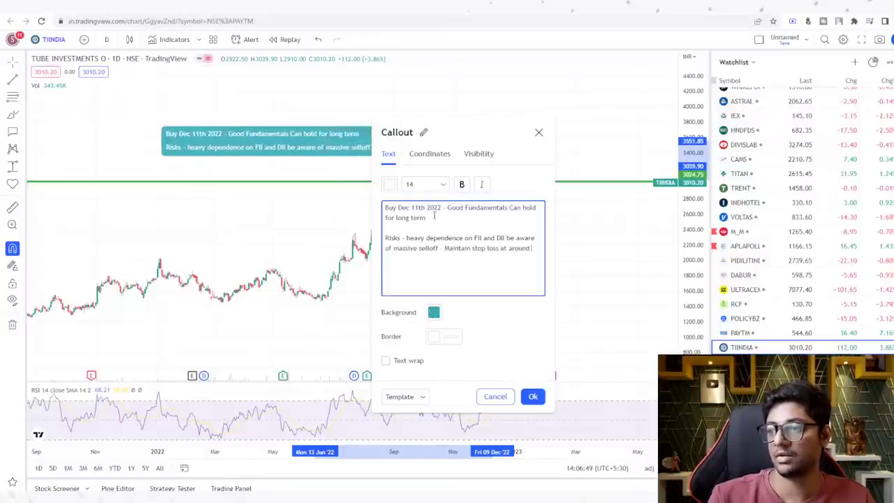
{"action": "type", "text": "15-20% "}
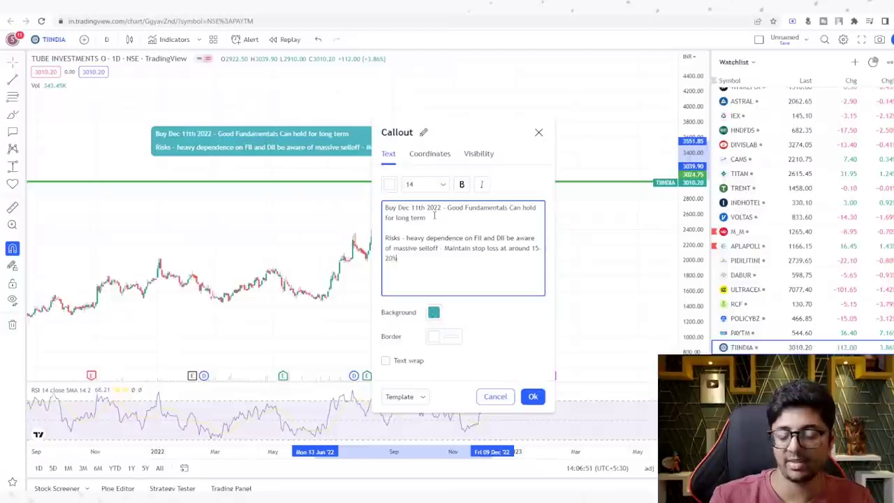
{"action": "type", "text": "on appe"}
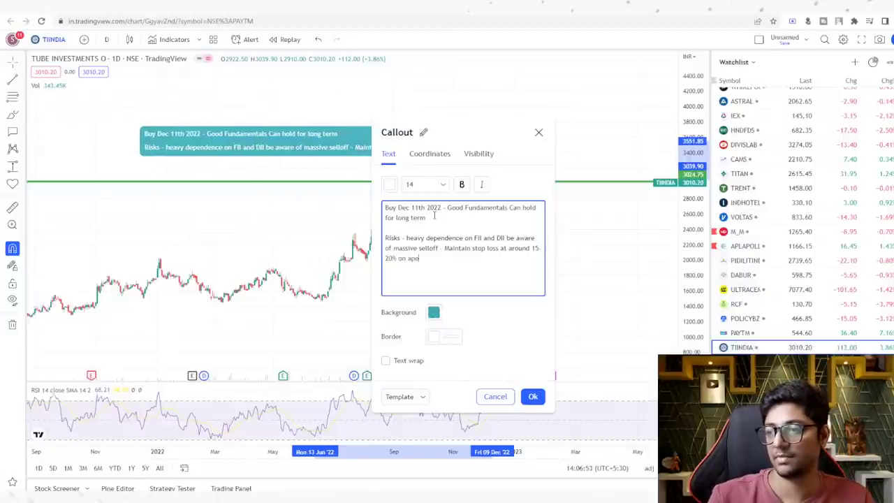
{"action": "type", "text": "tite"}
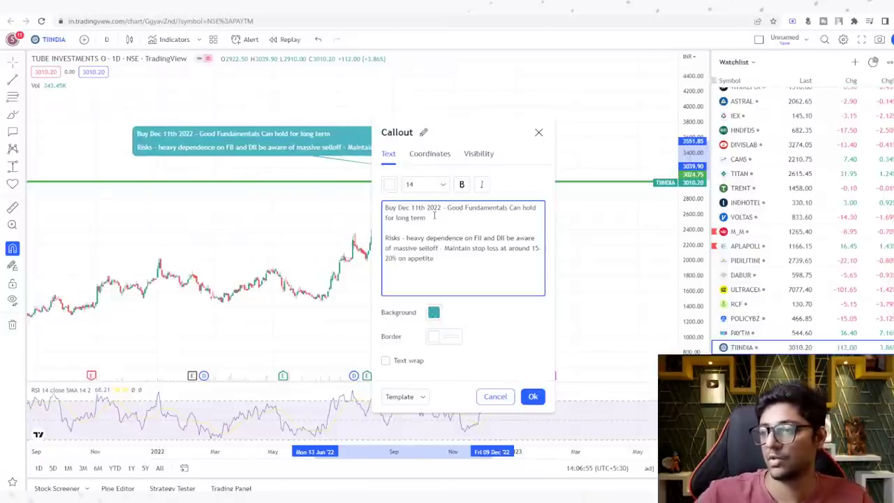
{"action": "left_click", "coordinate": [533, 396]}
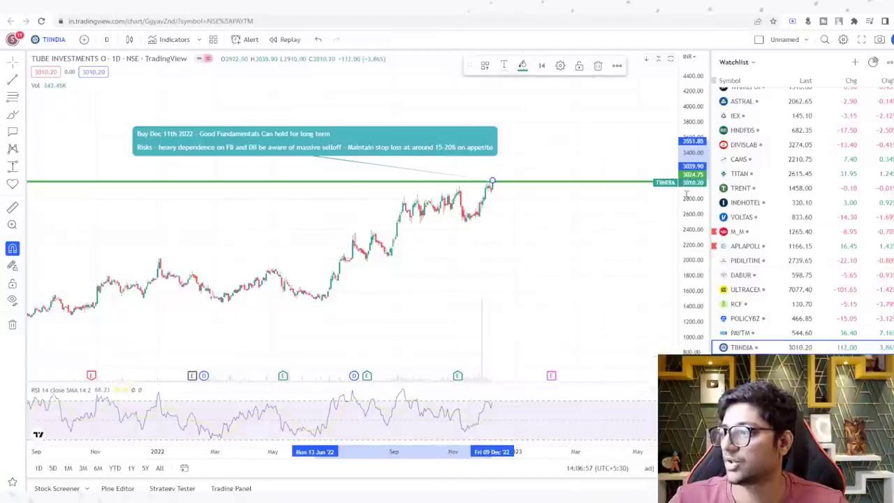
Draw a price range from 3018.70 at the latest TIINDIA candle down about 20%, ending near 14 December 2022
{"action": "left_click_drag", "start_coordinate": [686, 194], "coordinate": [686, 153]}
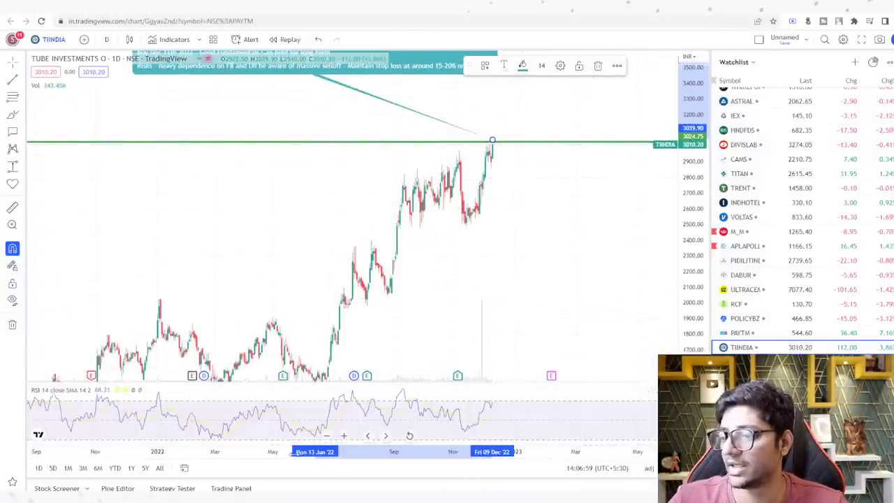
{"action": "left_click_drag", "start_coordinate": [291, 452], "coordinate": [342, 451]}
{"action": "left_click_drag", "start_coordinate": [573, 177], "coordinate": [535, 281]}
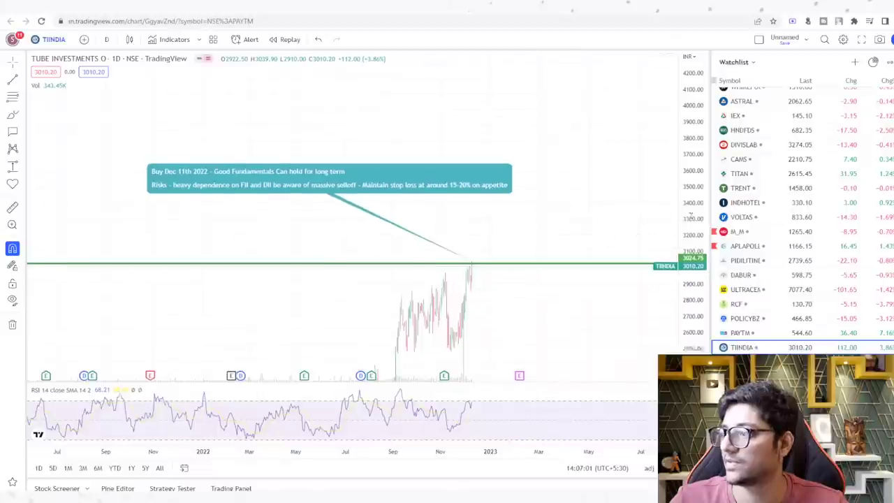
{"action": "left_click_drag", "start_coordinate": [689, 215], "coordinate": [687, 191]}
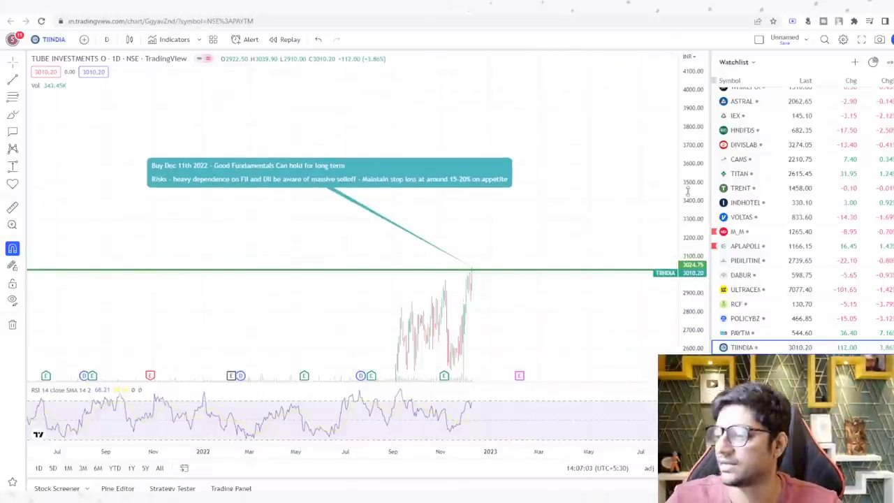
{"action": "scroll", "coordinate": [368, 325], "scroll_direction": "up", "scroll_amount": 5}
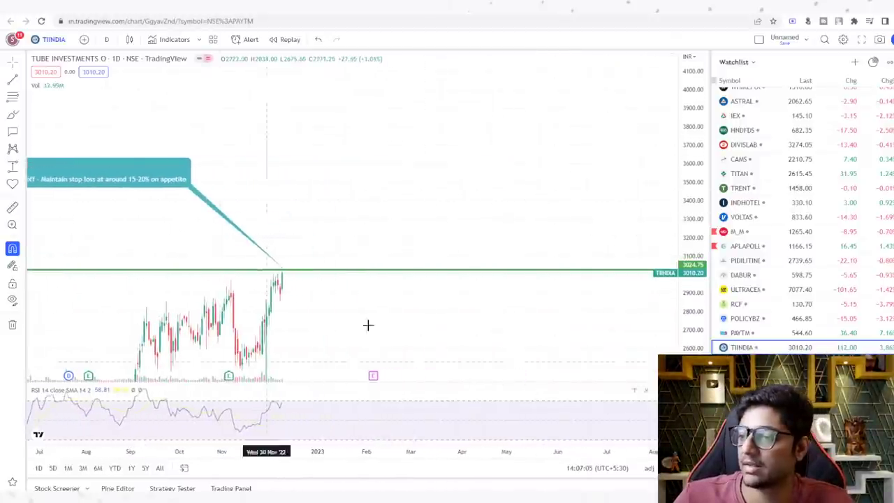
{"action": "left_click_drag", "start_coordinate": [692, 241], "coordinate": [694, 315]}
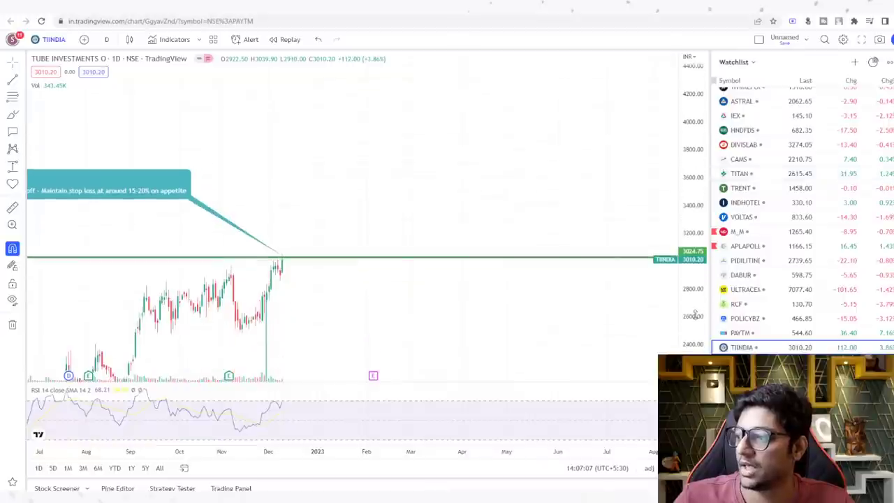
{"action": "scroll", "coordinate": [188, 451], "scroll_direction": "down", "scroll_amount": 2}
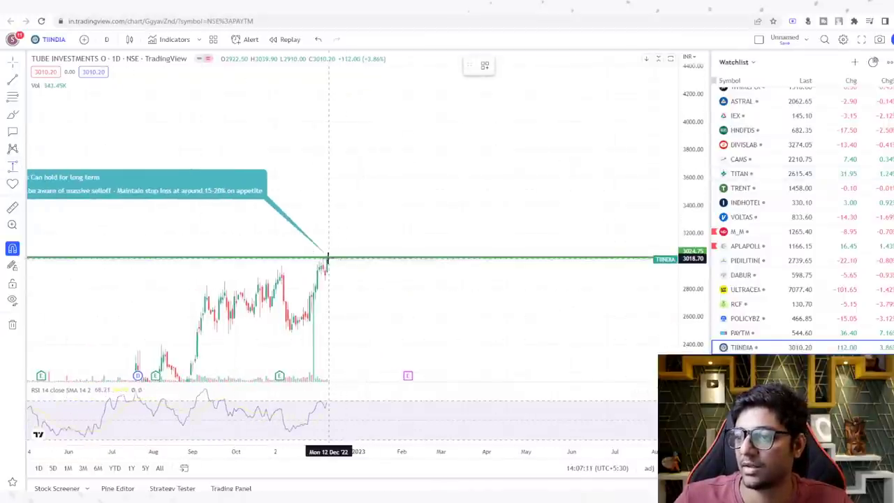
{"action": "left_click", "coordinate": [328, 257]}
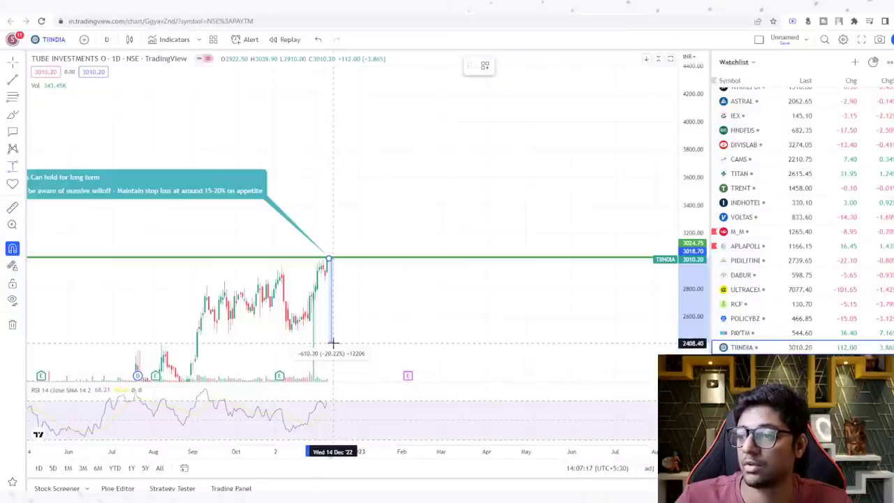
{"action": "left_click", "coordinate": [333, 342]}
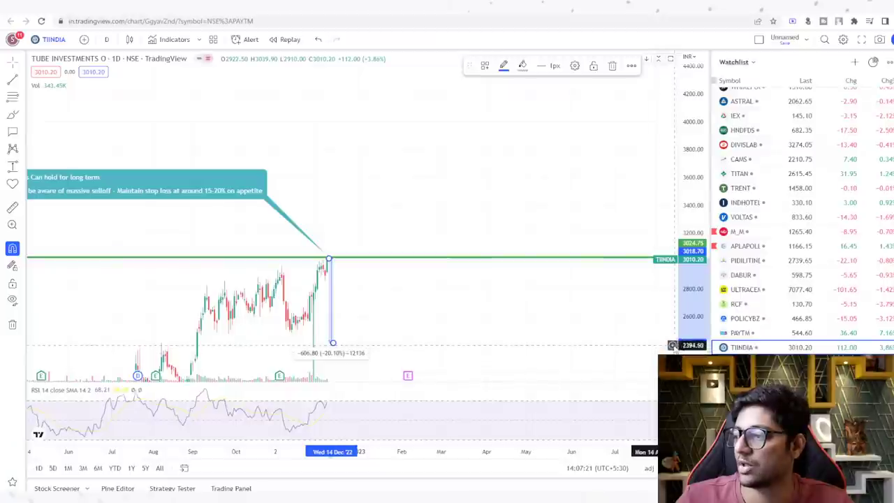
Draw a horizontal line at 2411.85, level with the price range's lower end, and open its colour choices
{"action": "left_click", "coordinate": [671, 343]}
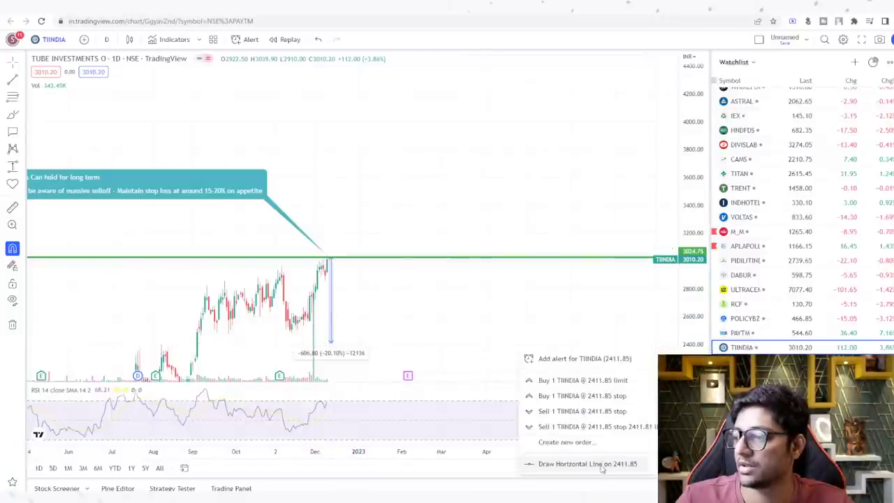
{"action": "left_click", "coordinate": [551, 462]}
{"action": "left_click", "coordinate": [503, 65]}
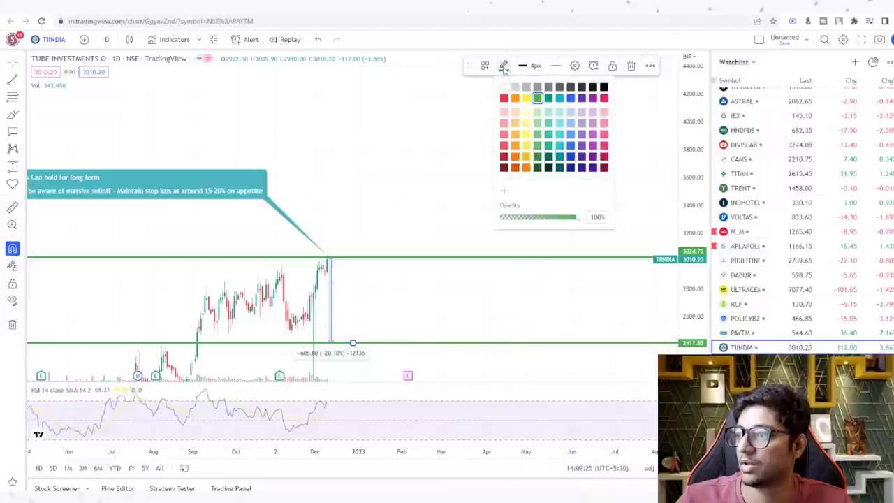